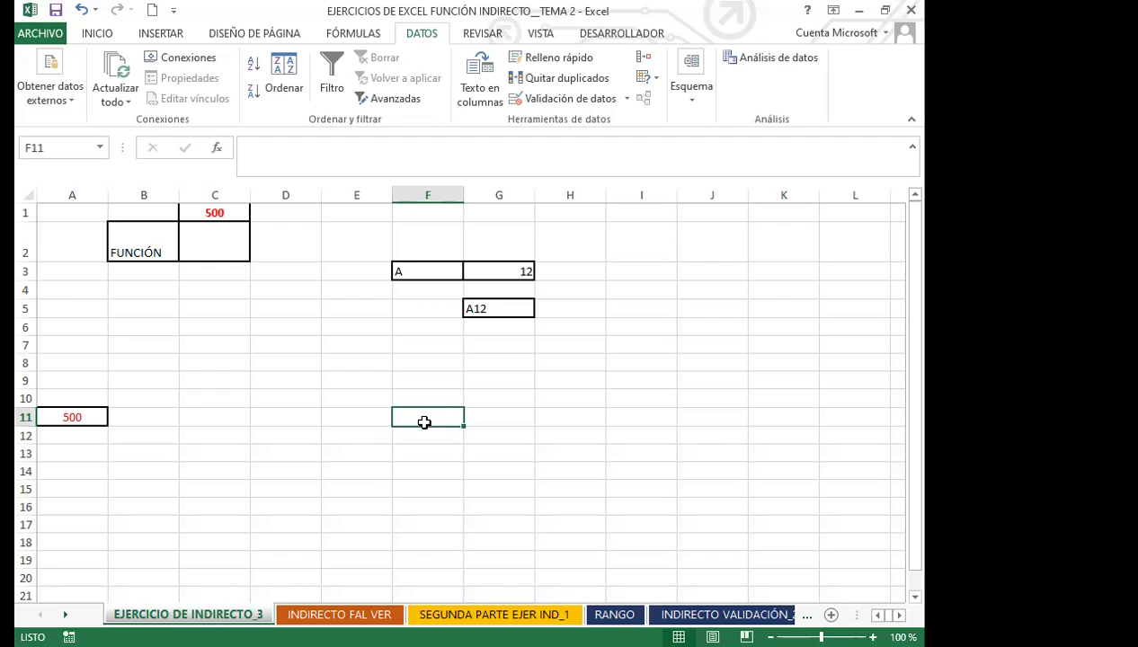
left_click(233, 251)
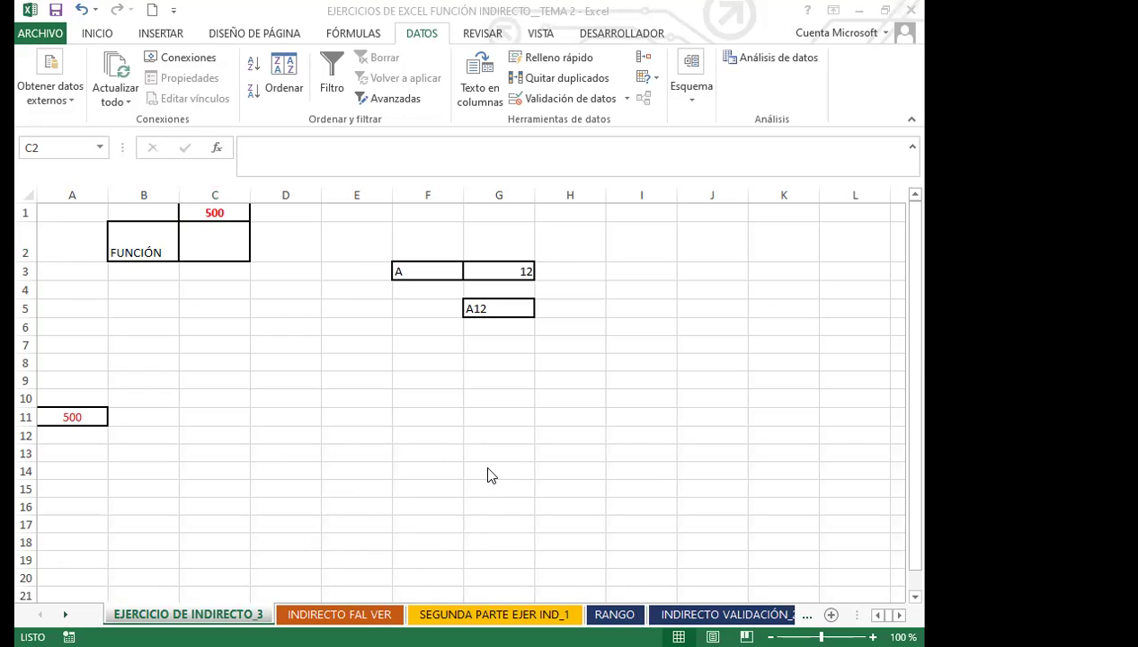
left_click(628, 414)
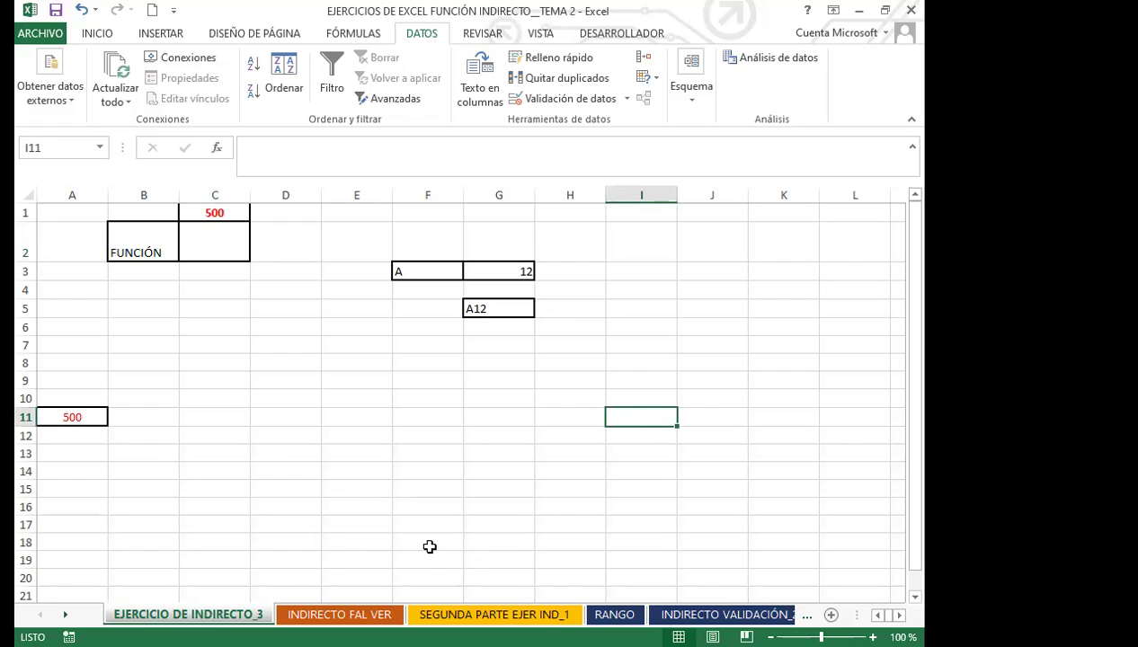
left_click(441, 519)
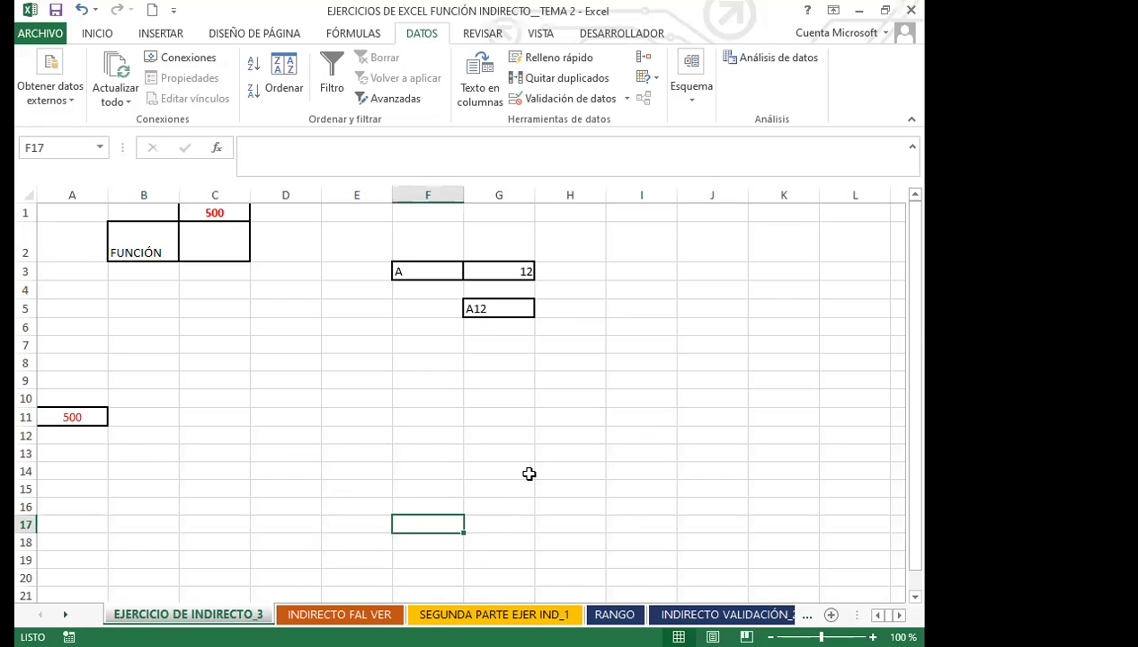
left_click(529, 473)
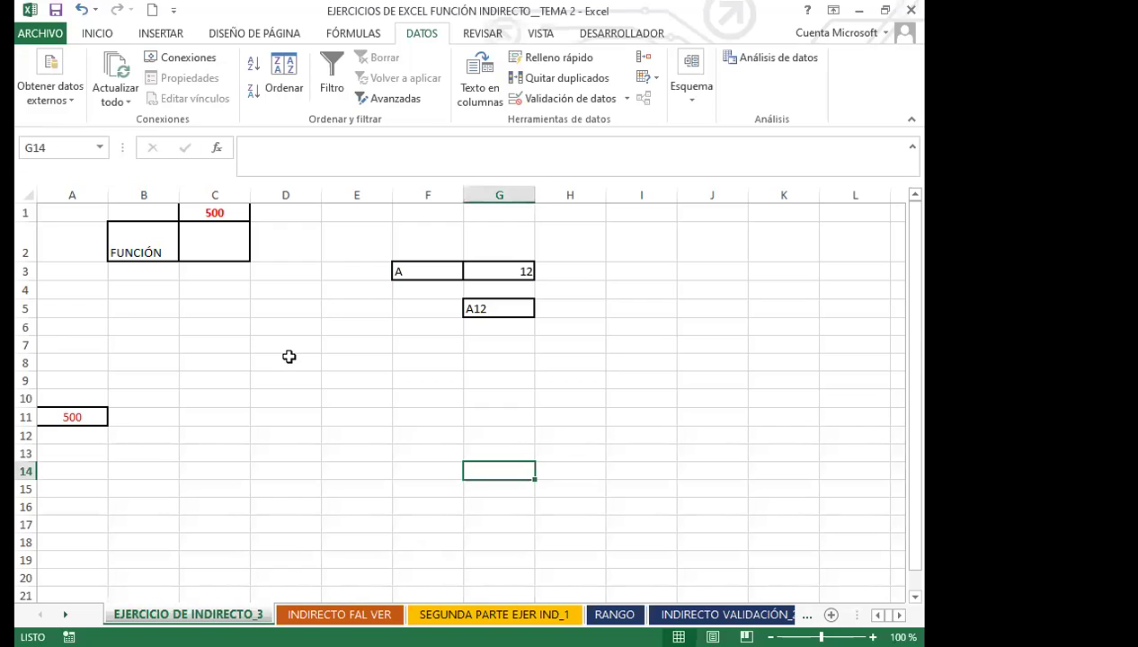
left_click(213, 242)
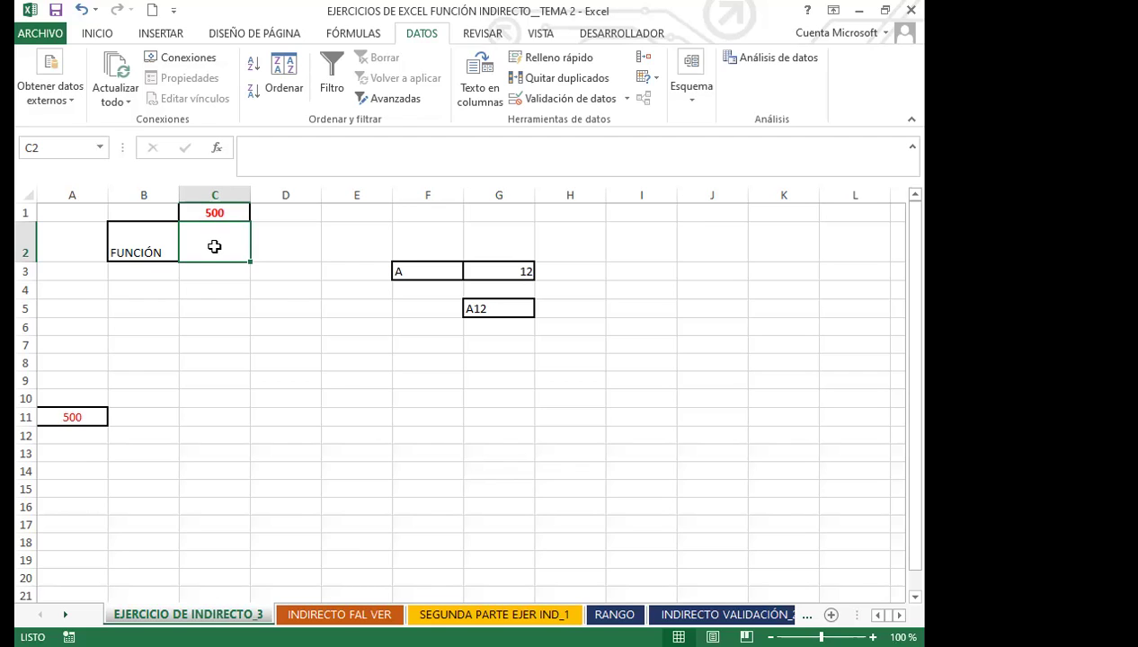
left_click(485, 310)
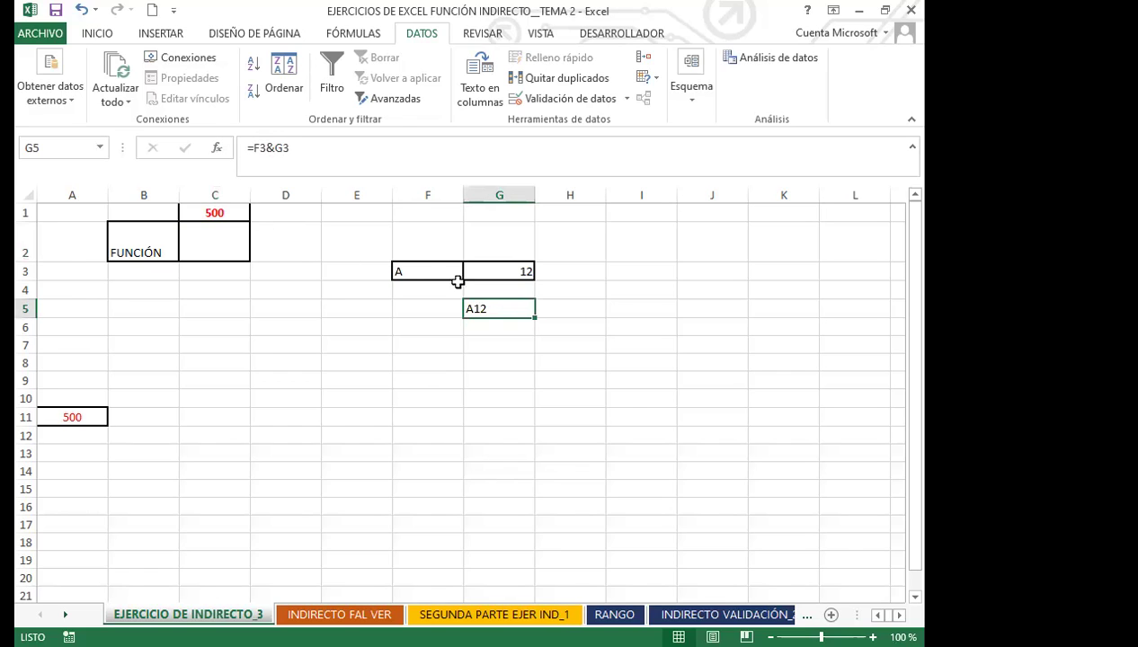
left_click(492, 330)
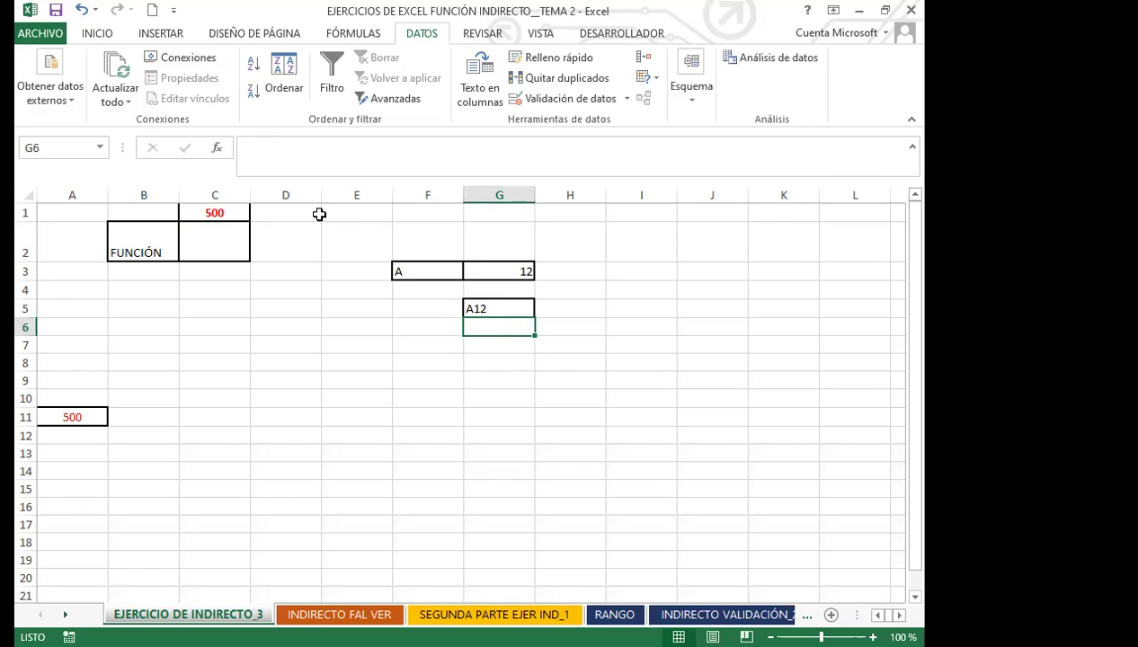
Enter the formula =INDIRECTO("A11") in cell C2, beside the FUNCIÓN label.
left_click(219, 237)
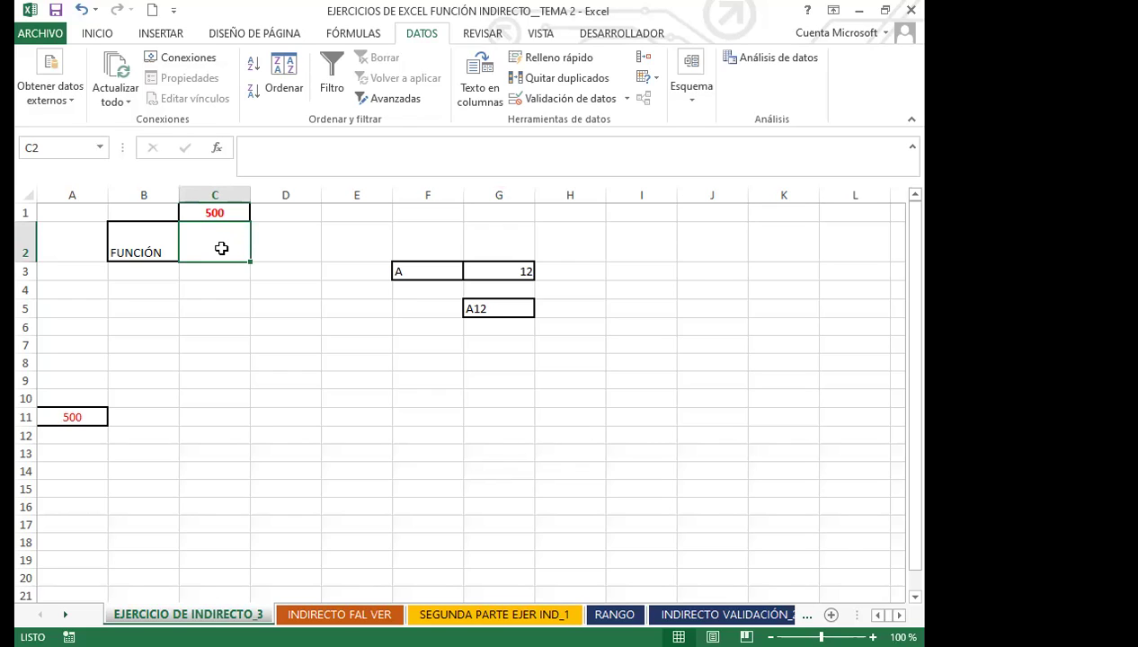
type("=I")
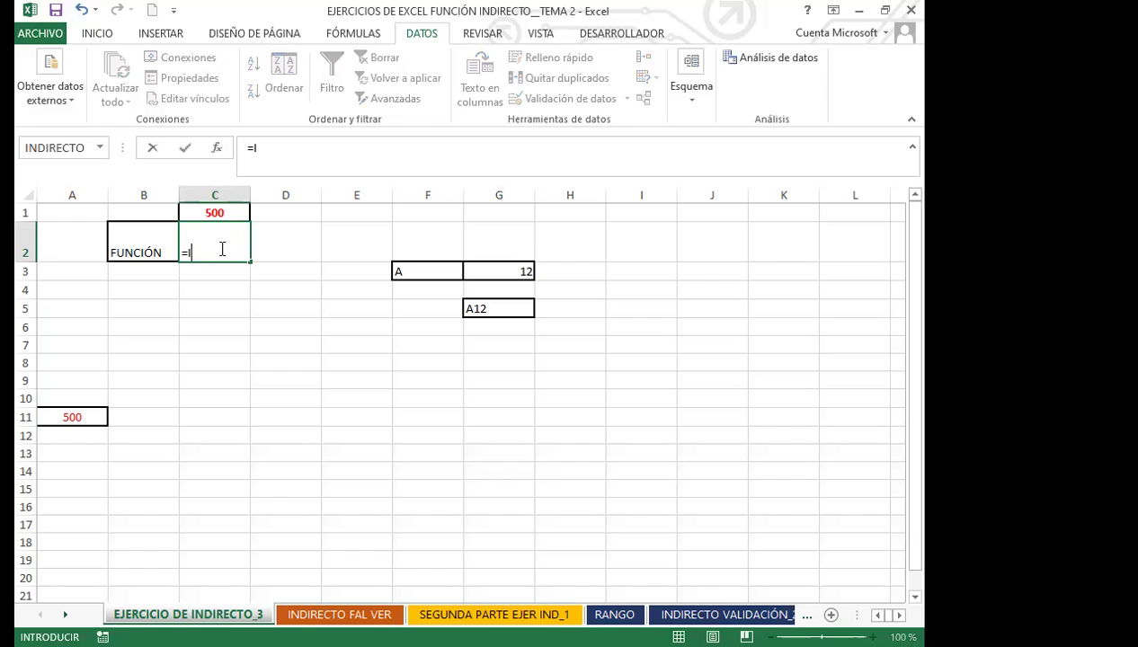
type("N")
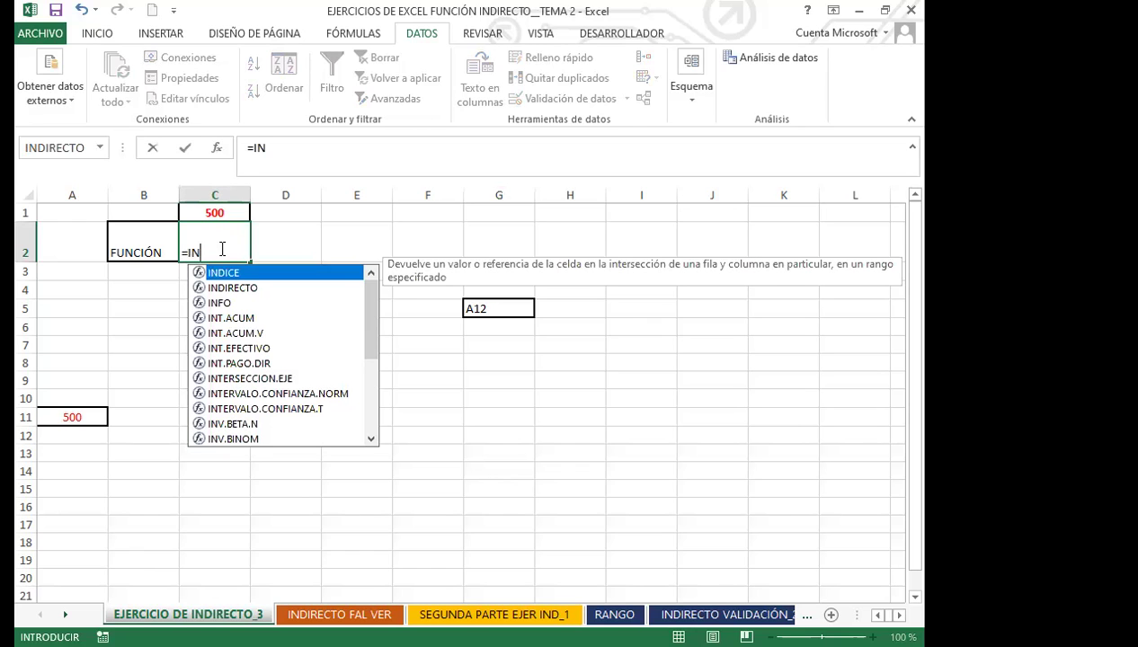
left_click(236, 288)
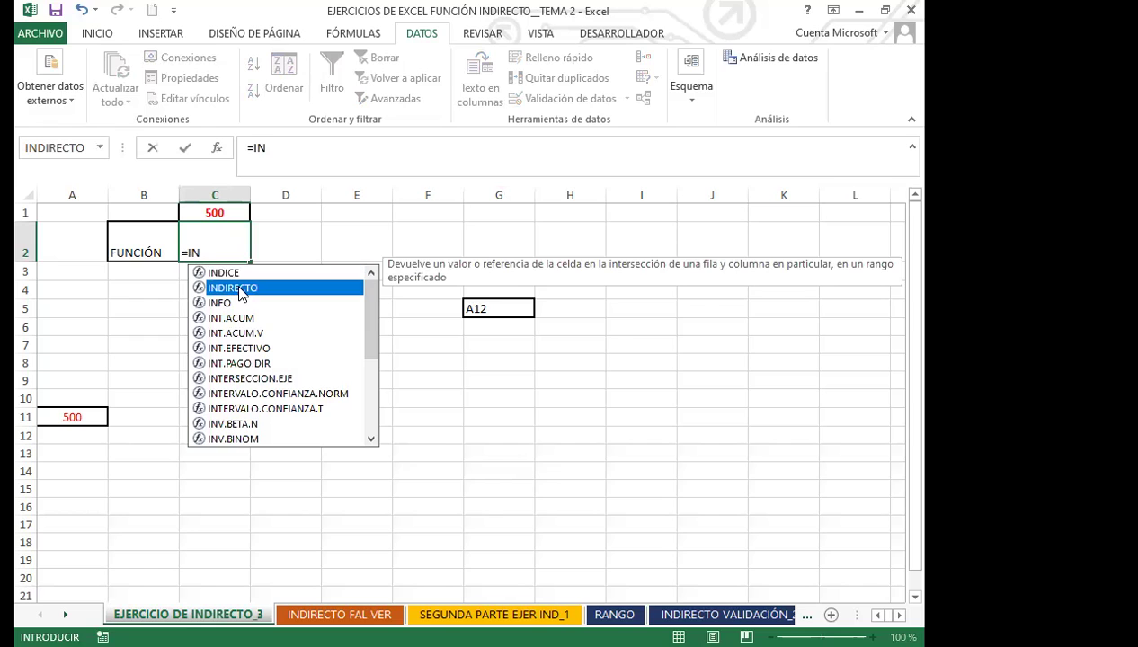
double_click(236, 288)
type("\"")
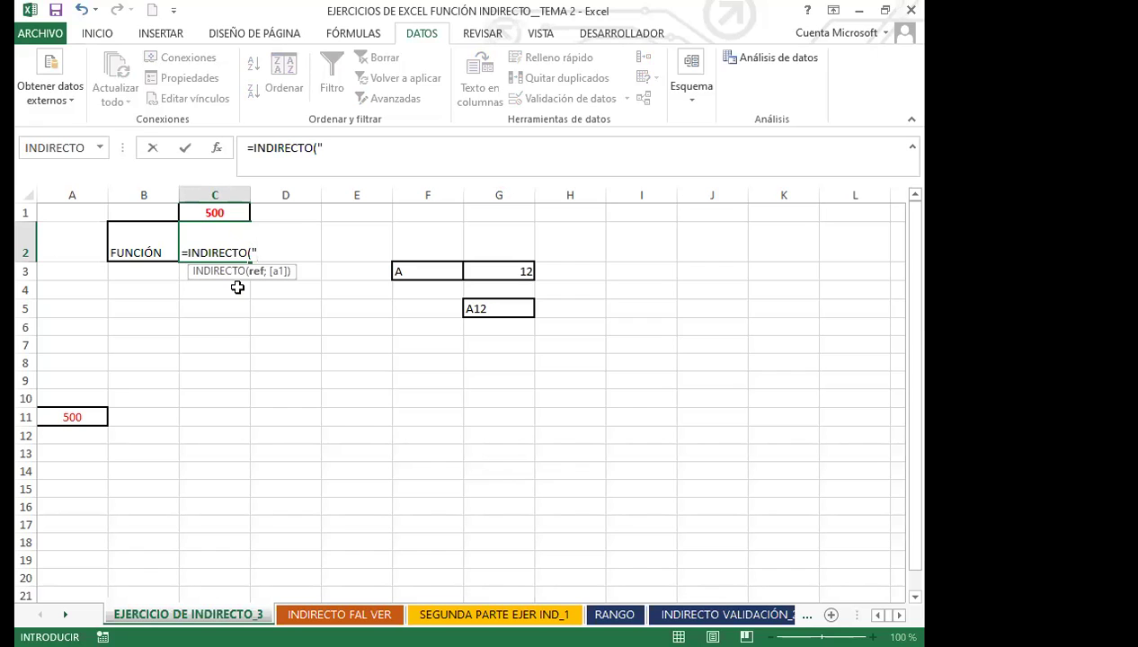
type("A11\")")
key("Return")
left_click(225, 240)
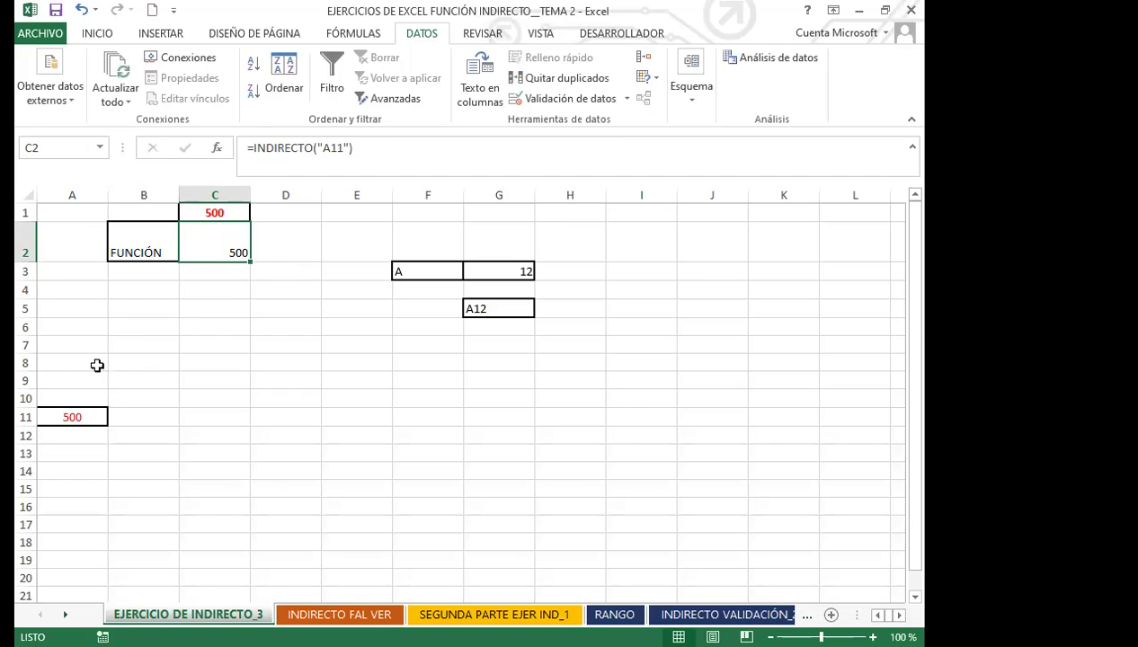
Insert a new row above row 9 and select the shifted 500 cell in column A.
left_click(27, 379)
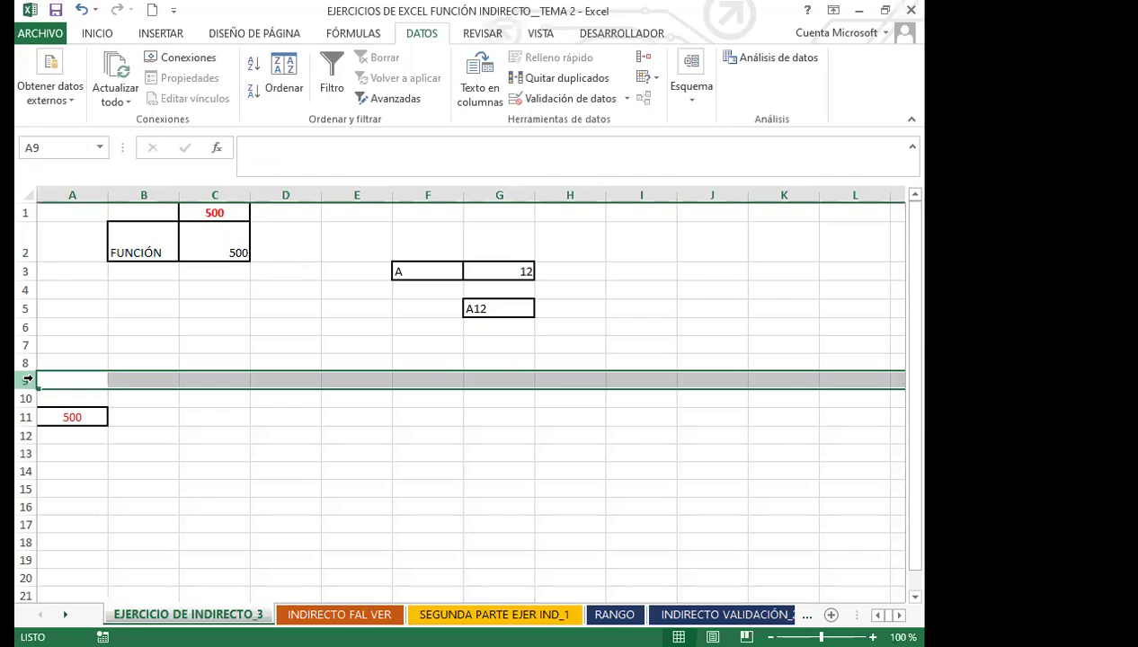
left_click(105, 35)
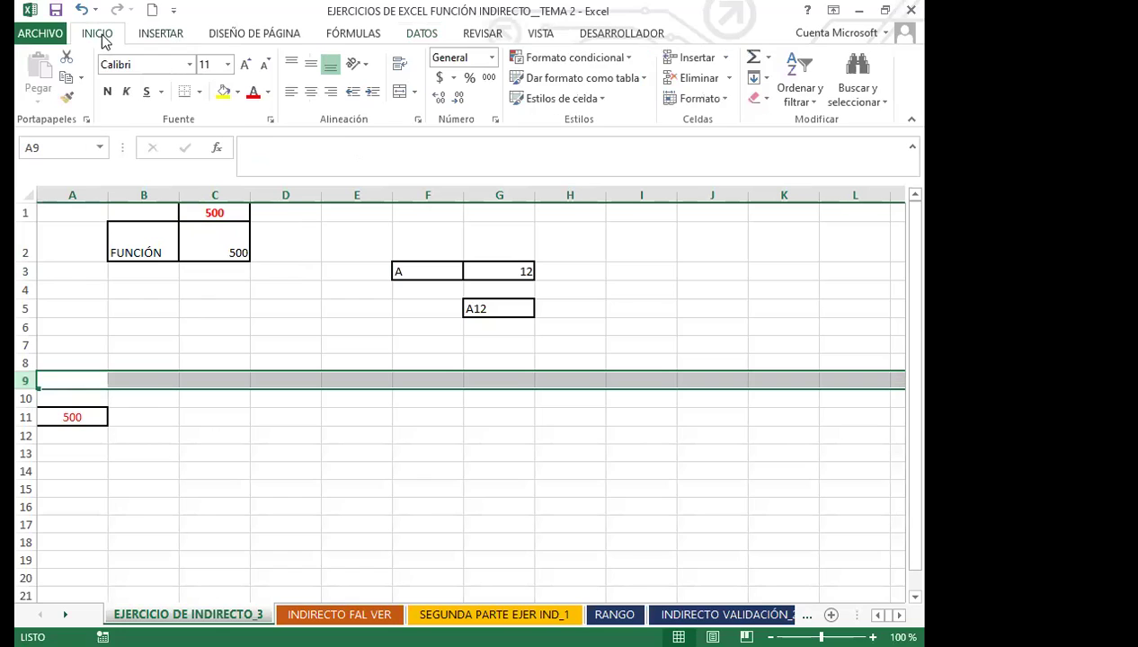
left_click(688, 58)
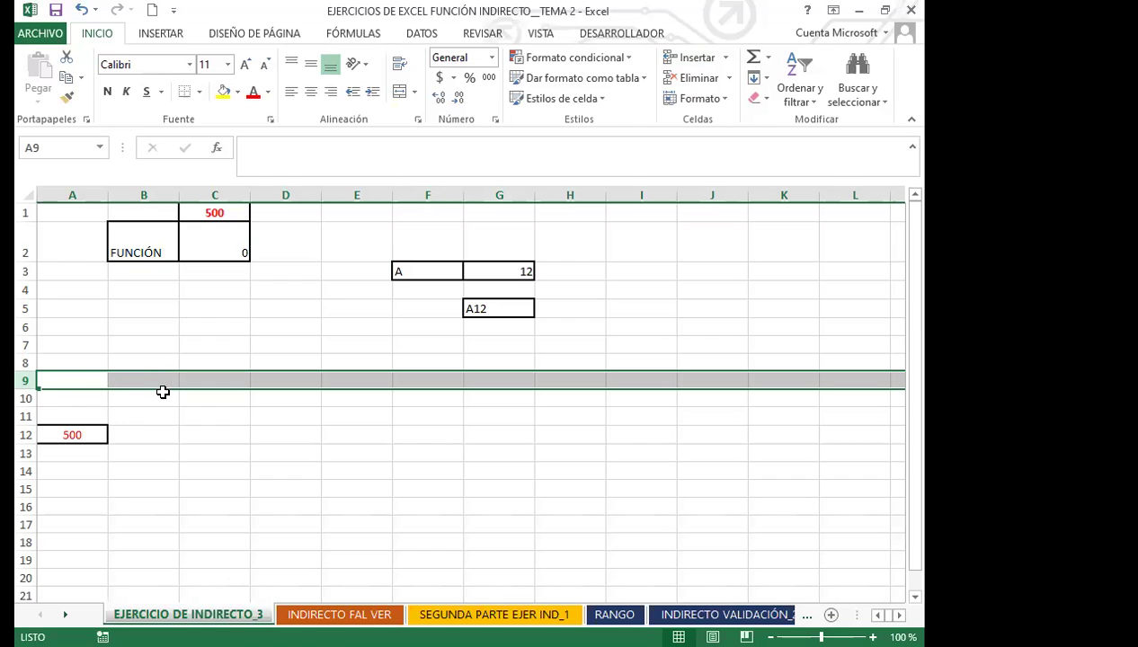
left_click(84, 434)
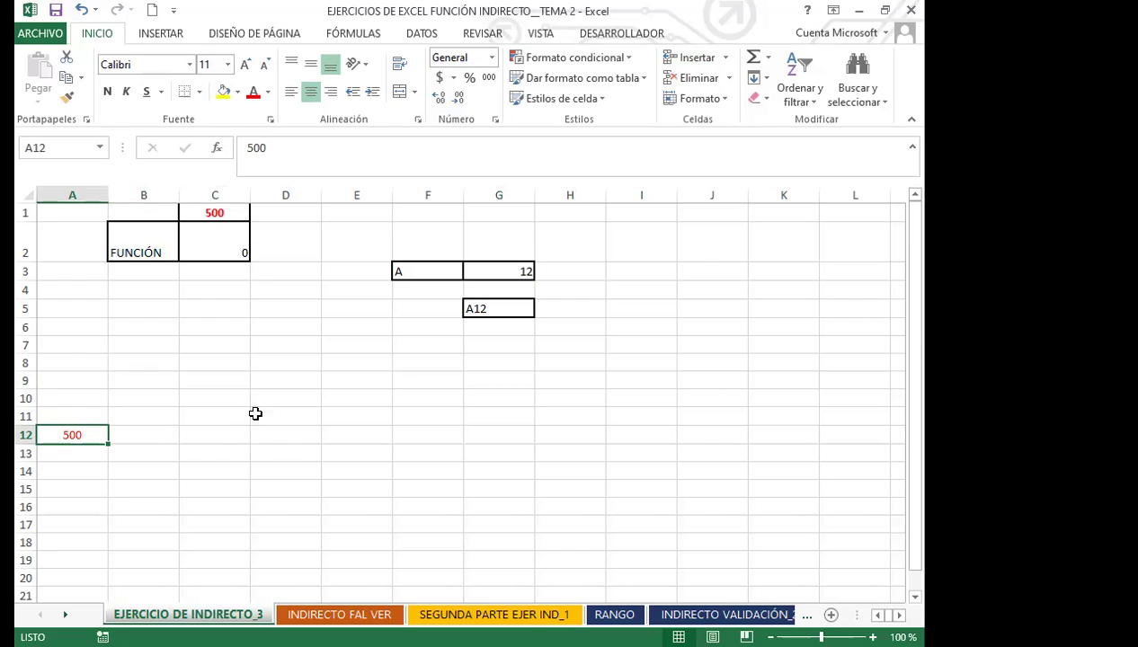
Change the reference in cell C2's INDIRECTO formula to "C1".
left_click(208, 239)
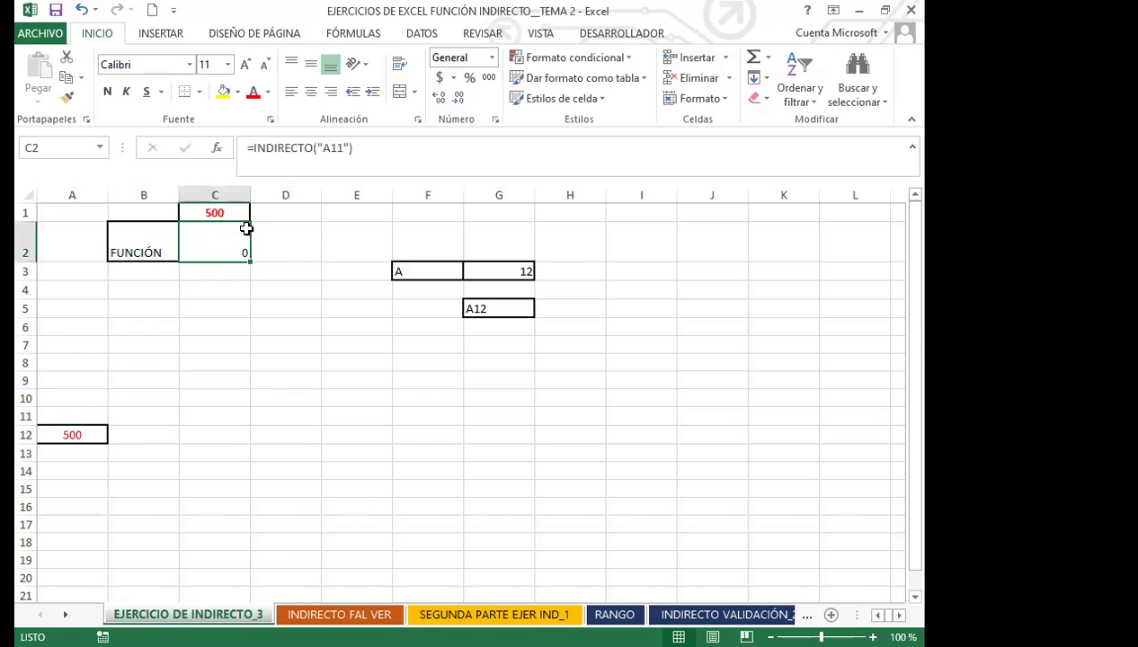
left_click(343, 149)
key("BackSpace")
key("BackSpace")
key("BackSpace")
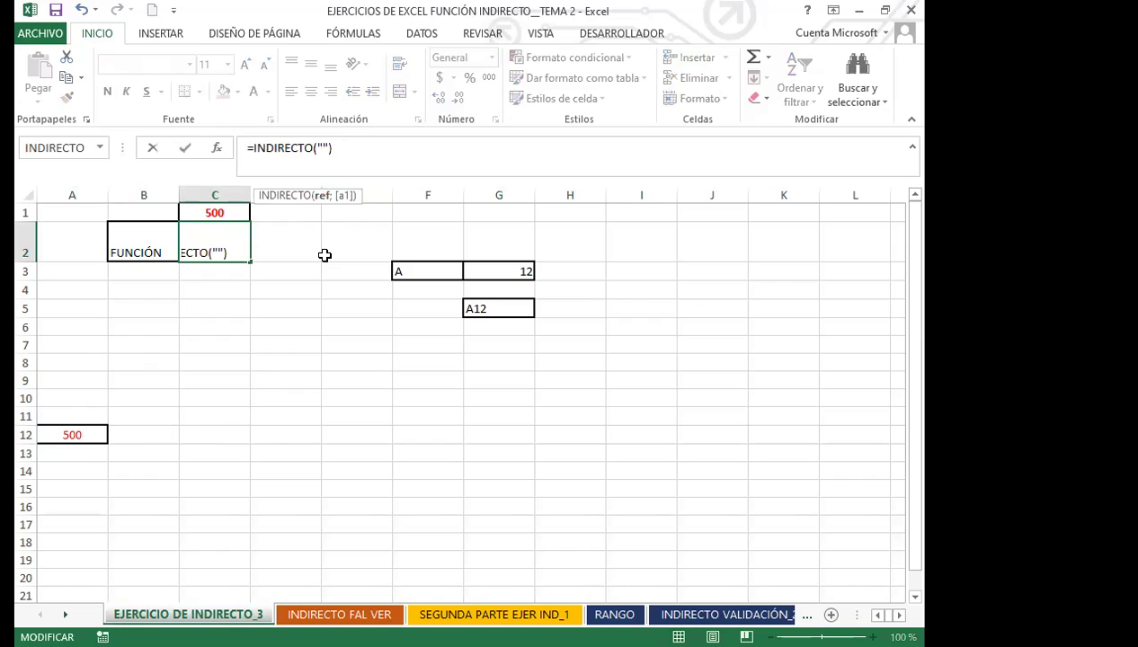
type("C1")
key("Return")
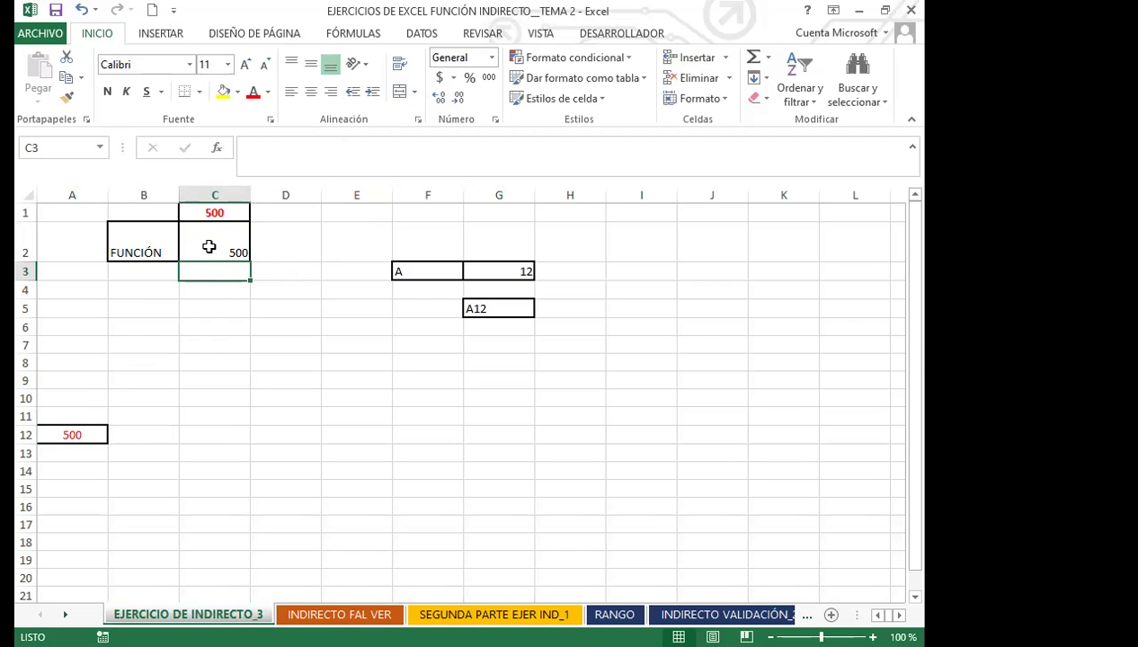
Insert three rows above row 10, then inspect the shifted value in column A and the formulas in C1 and C2.
left_click(27, 397)
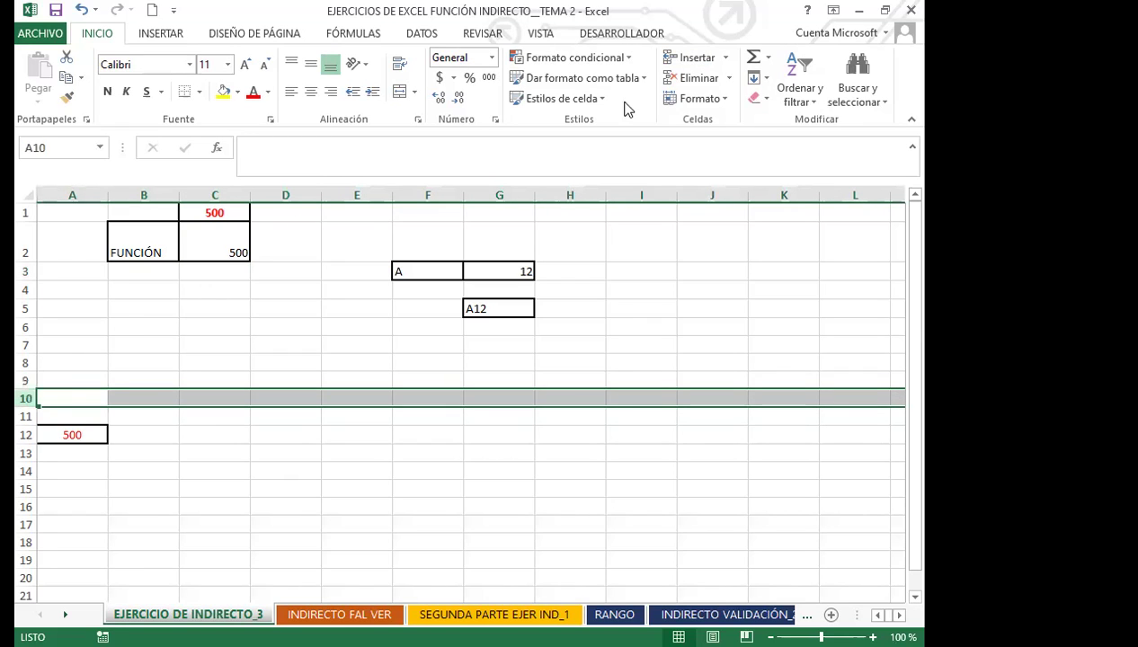
left_click(693, 58)
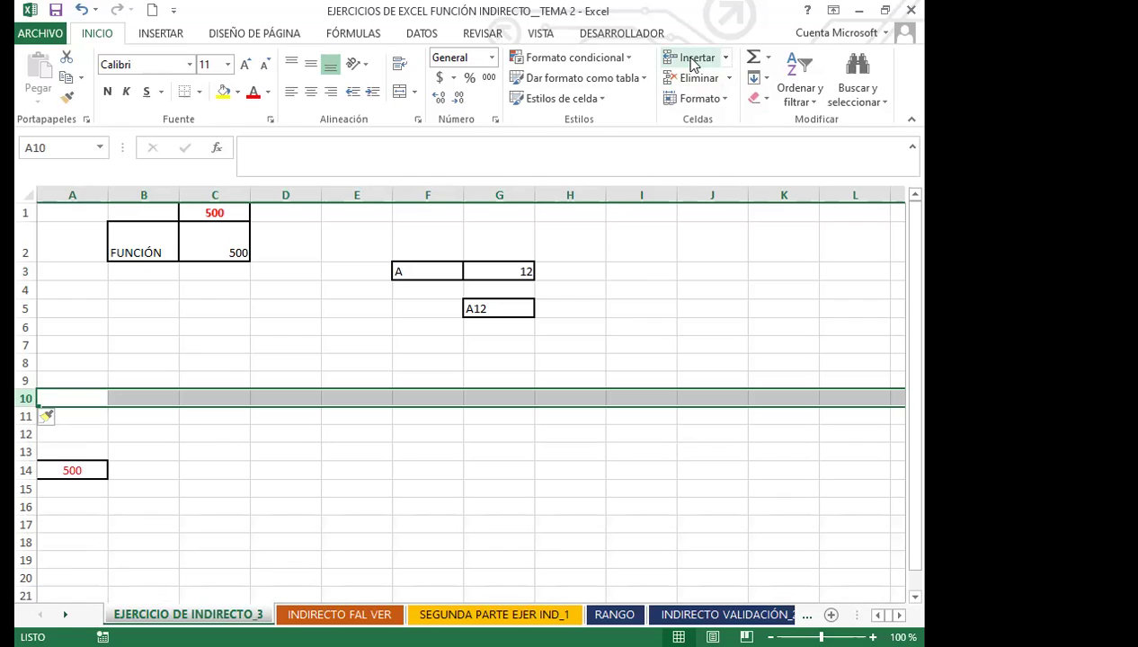
left_click(690, 61)
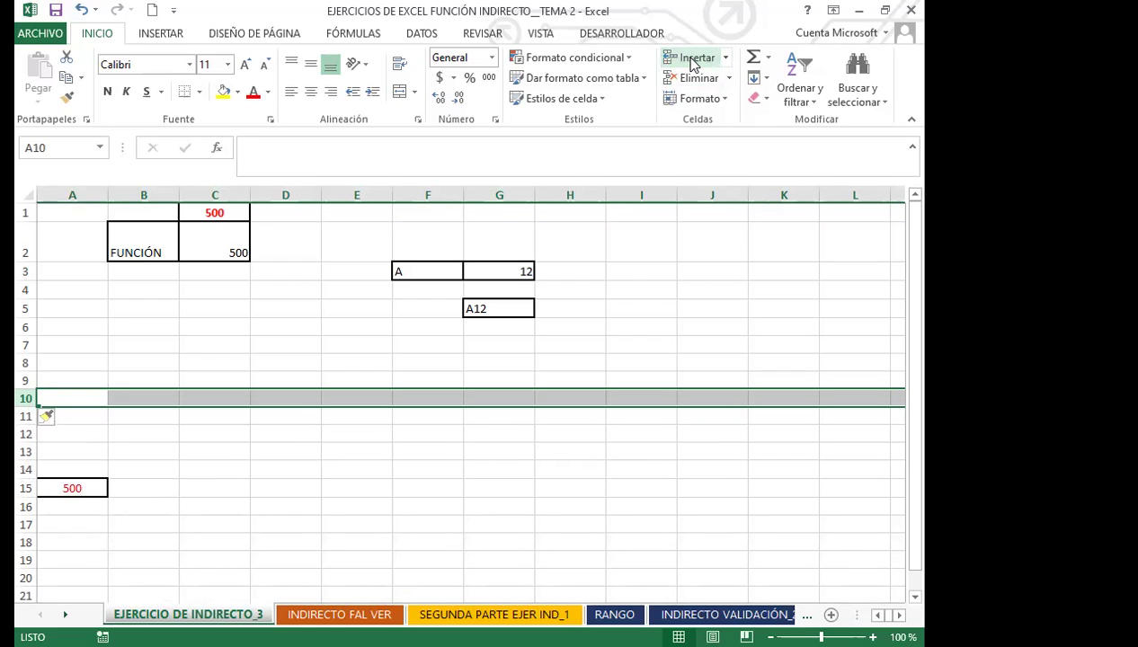
left_click(67, 490)
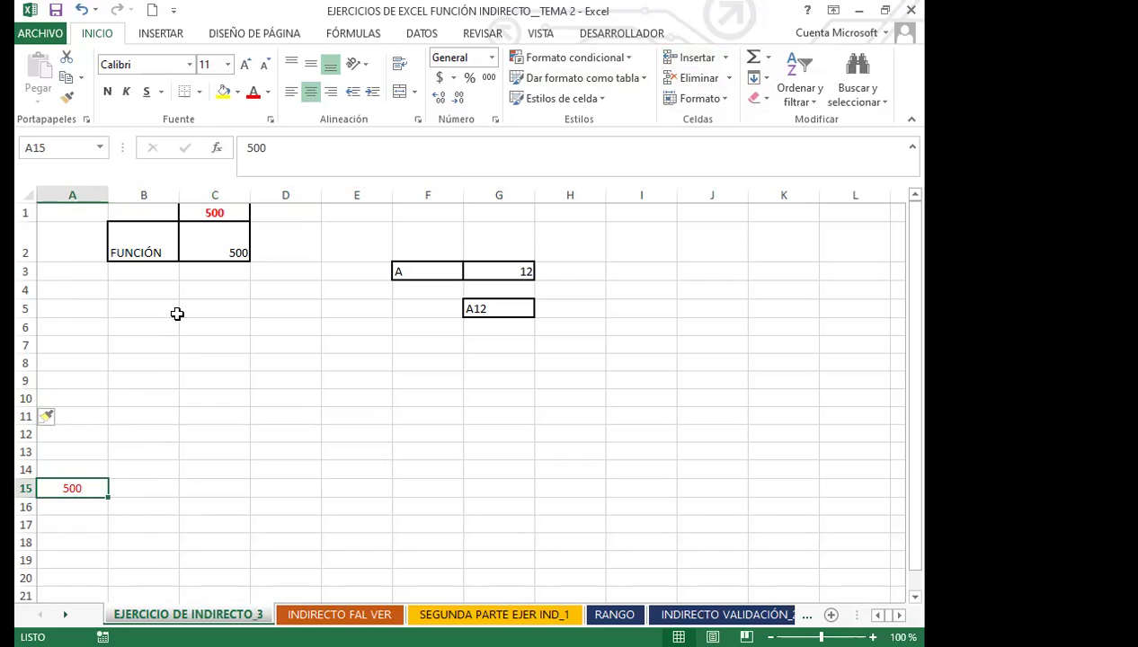
left_click(226, 213)
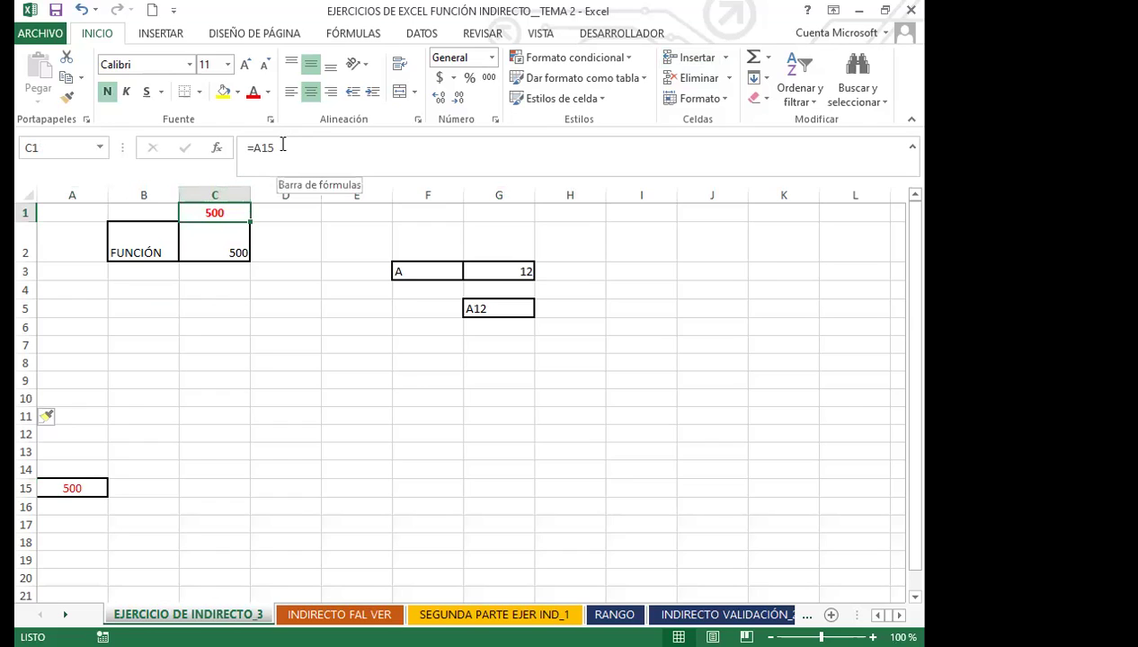
left_click(224, 251)
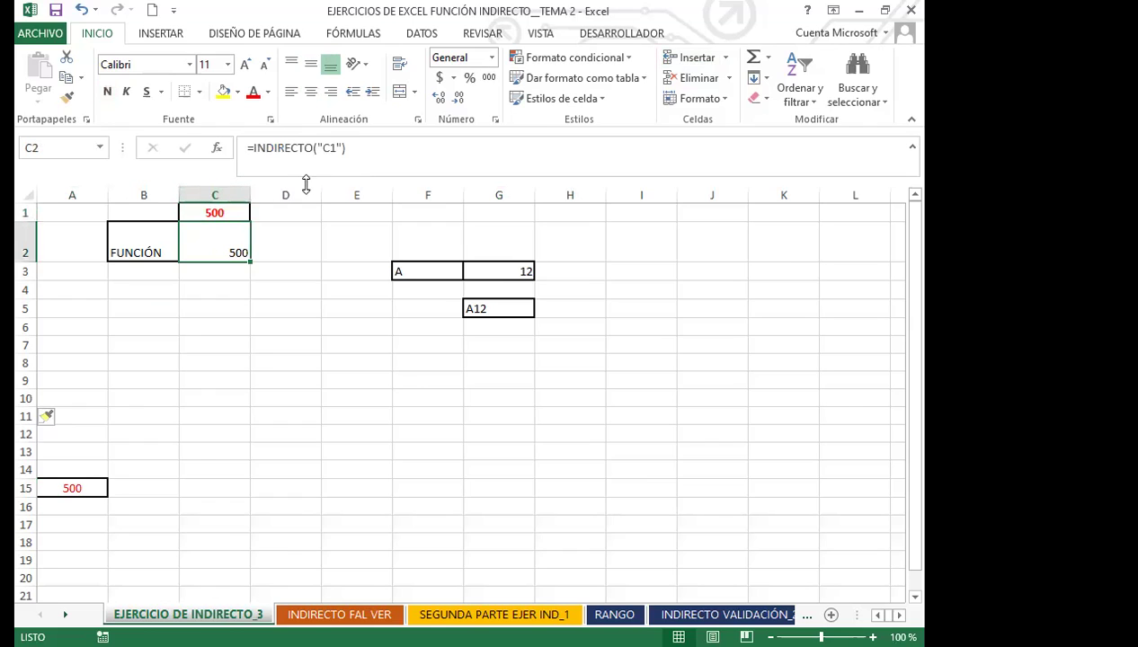
Insert one more row above row 13 and recheck the formulas in C1 and C2.
left_click(234, 213)
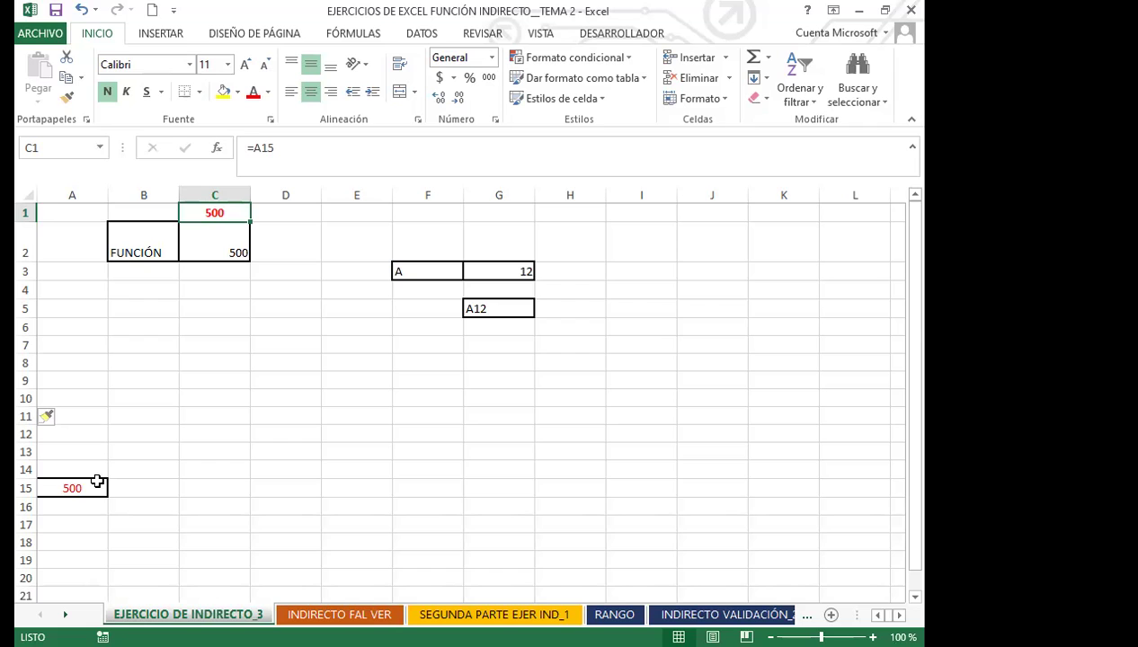
left_click(25, 451)
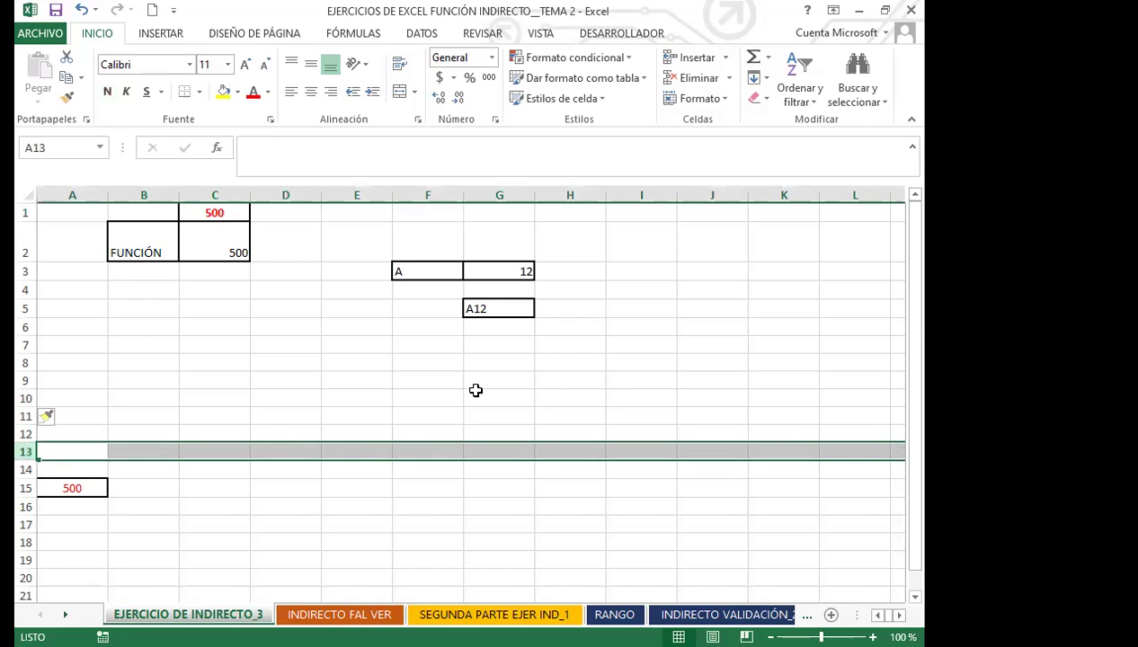
left_click(693, 58)
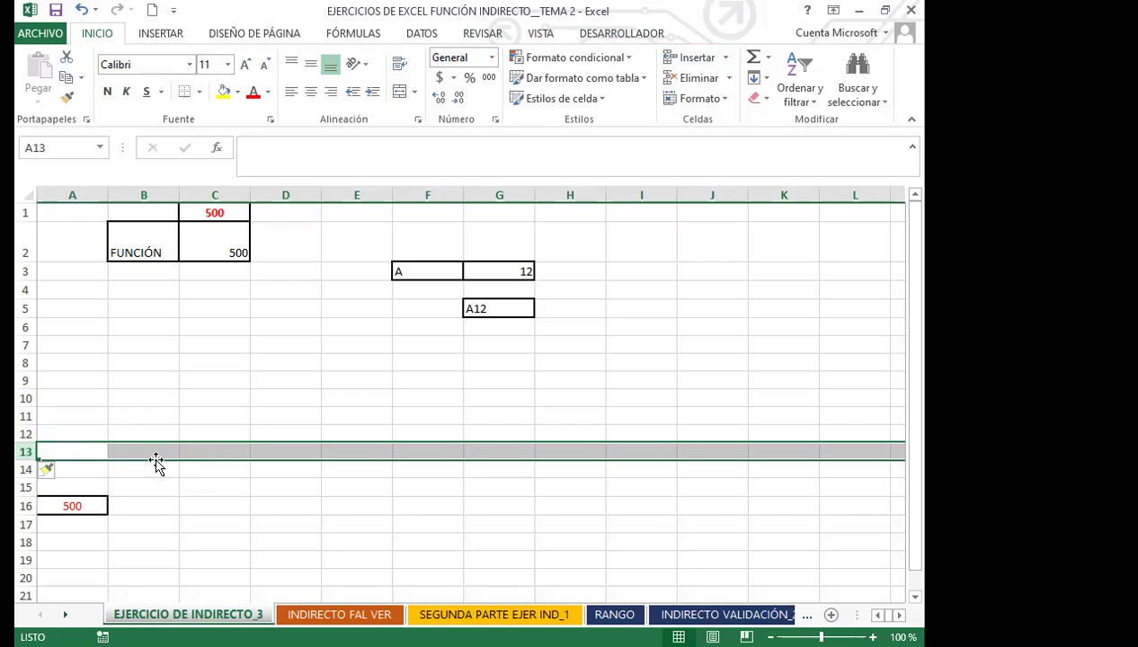
left_click(225, 212)
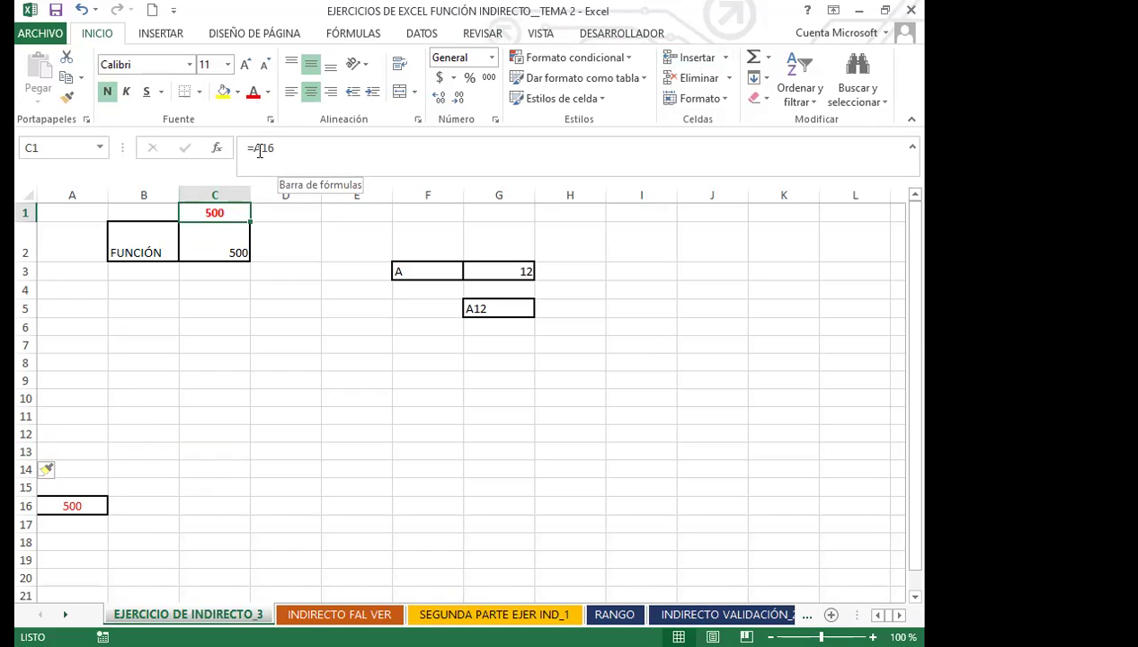
left_click(208, 248)
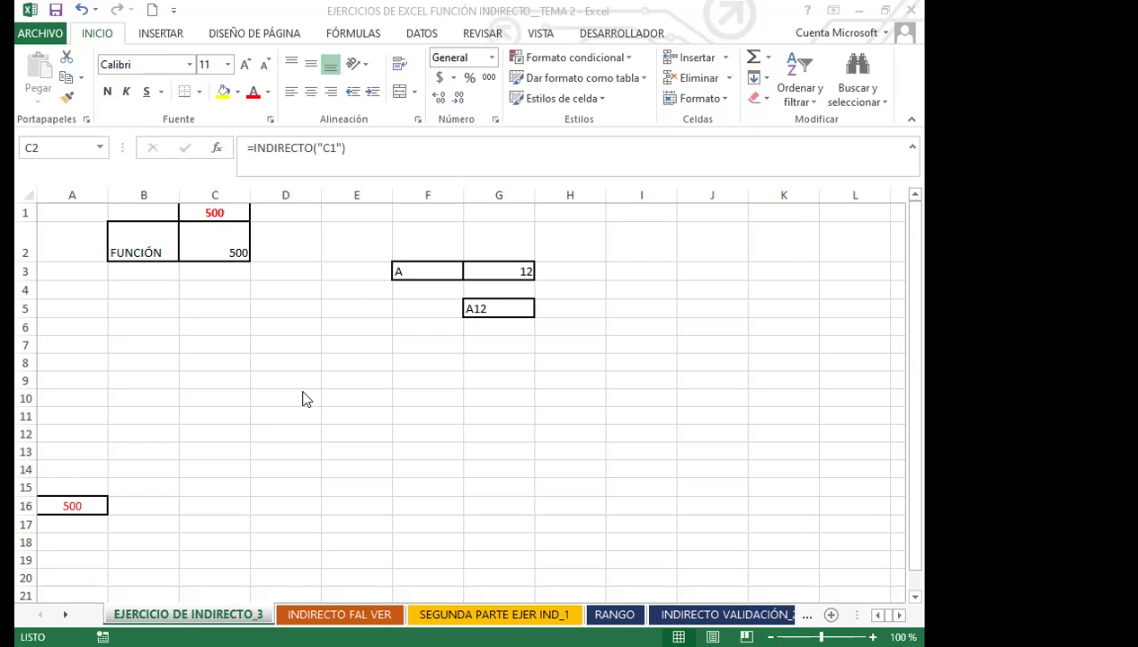
Open the INDIRECTO FAL VER sheet and select the empty REFERENCIA cell of the VERDADERO table.
key("ctrl+Page_Down")
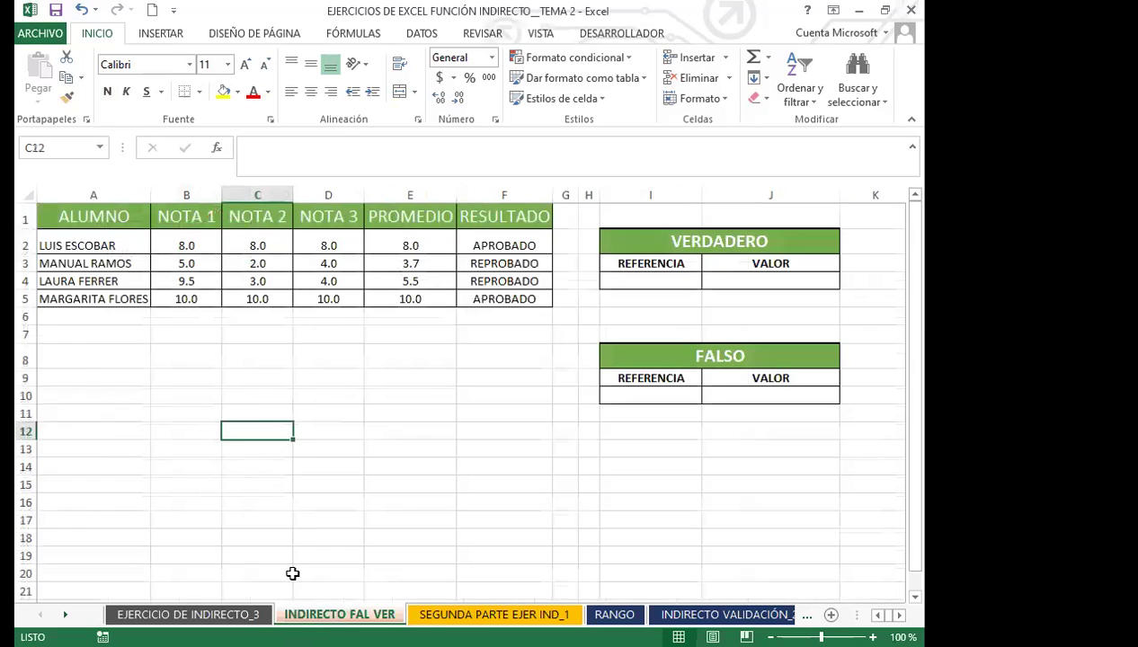
left_click(449, 431)
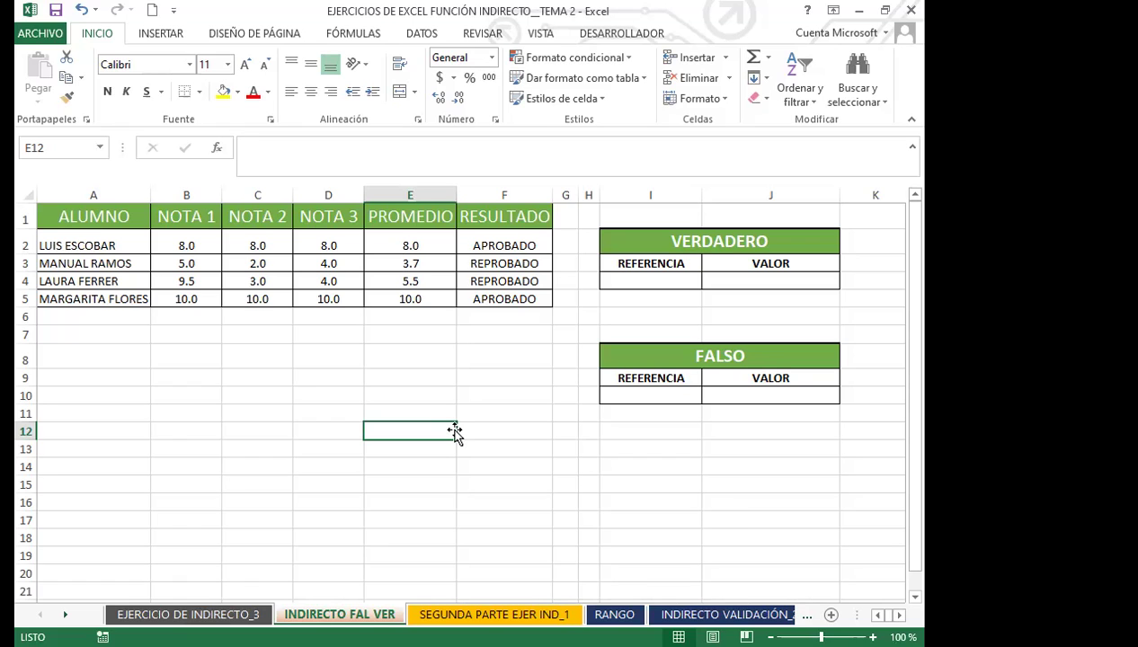
left_click(745, 282)
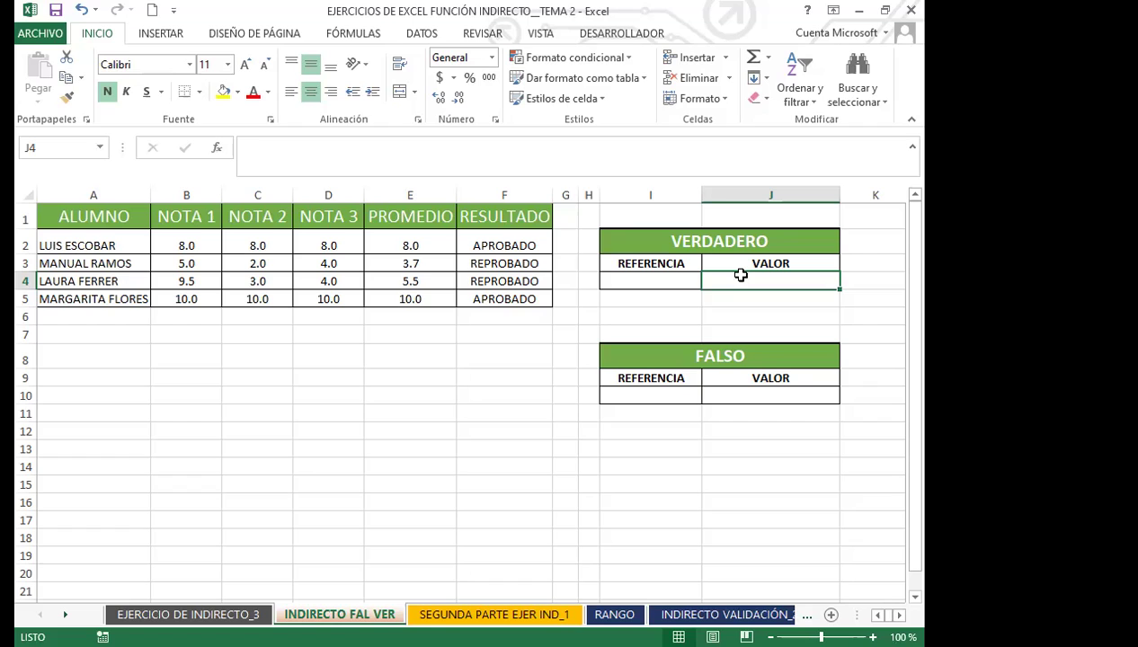
left_click(655, 283)
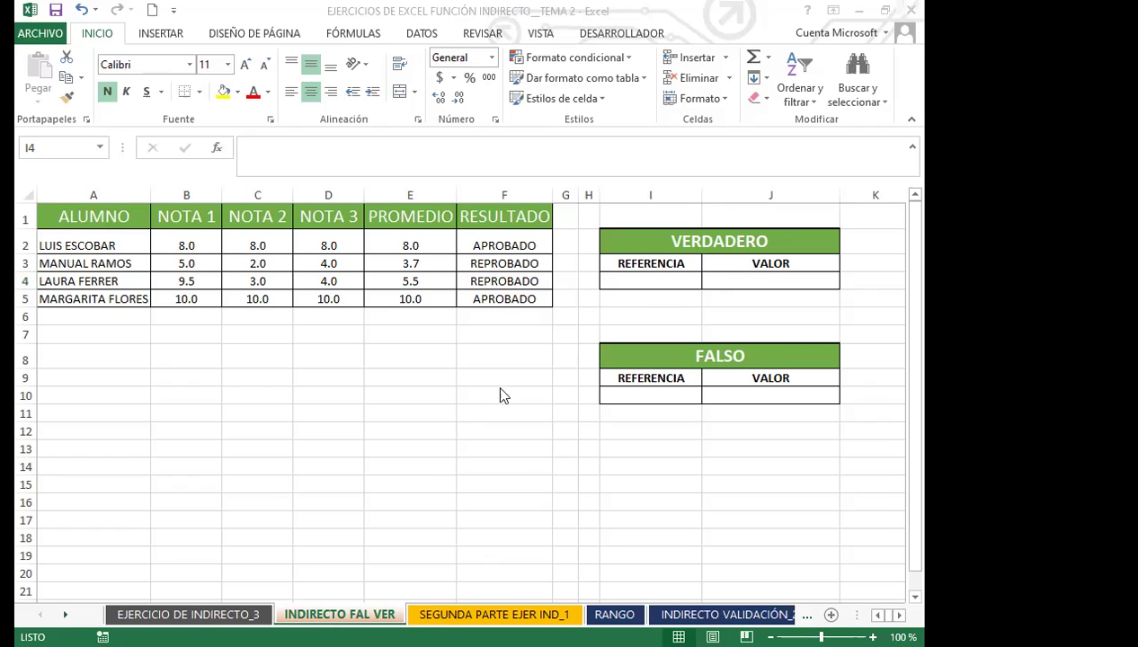
Enter A5 as the VERDADERO table's reference and fill its VALOR cell with =INDIRECTO(I4;VERDADERO).
left_click(630, 279)
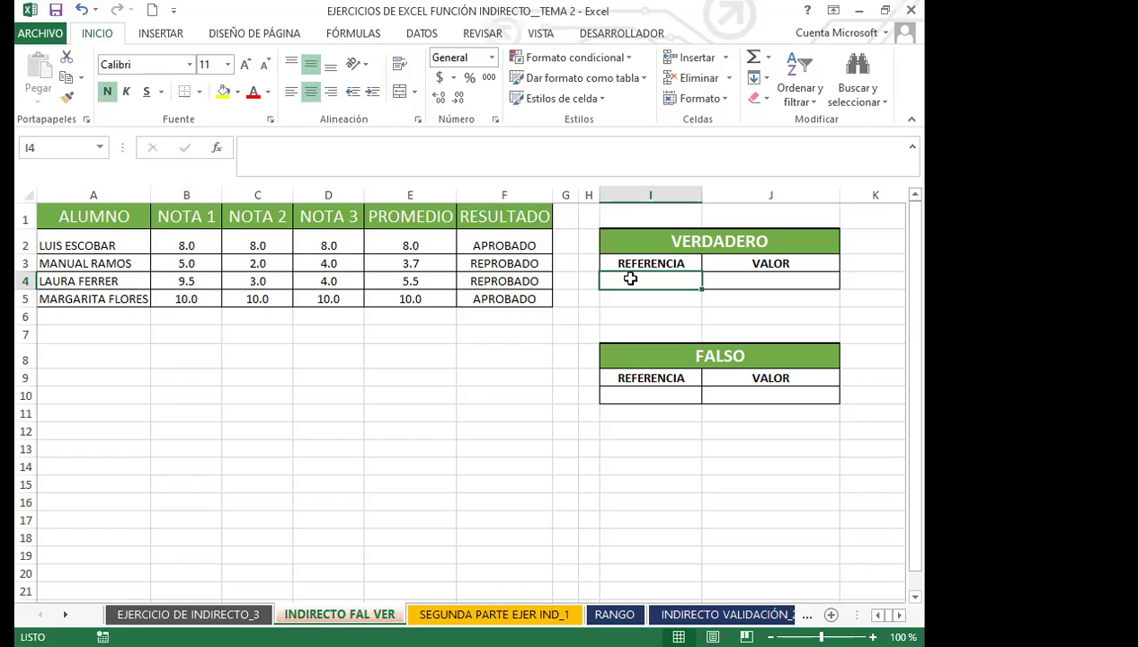
type("A5")
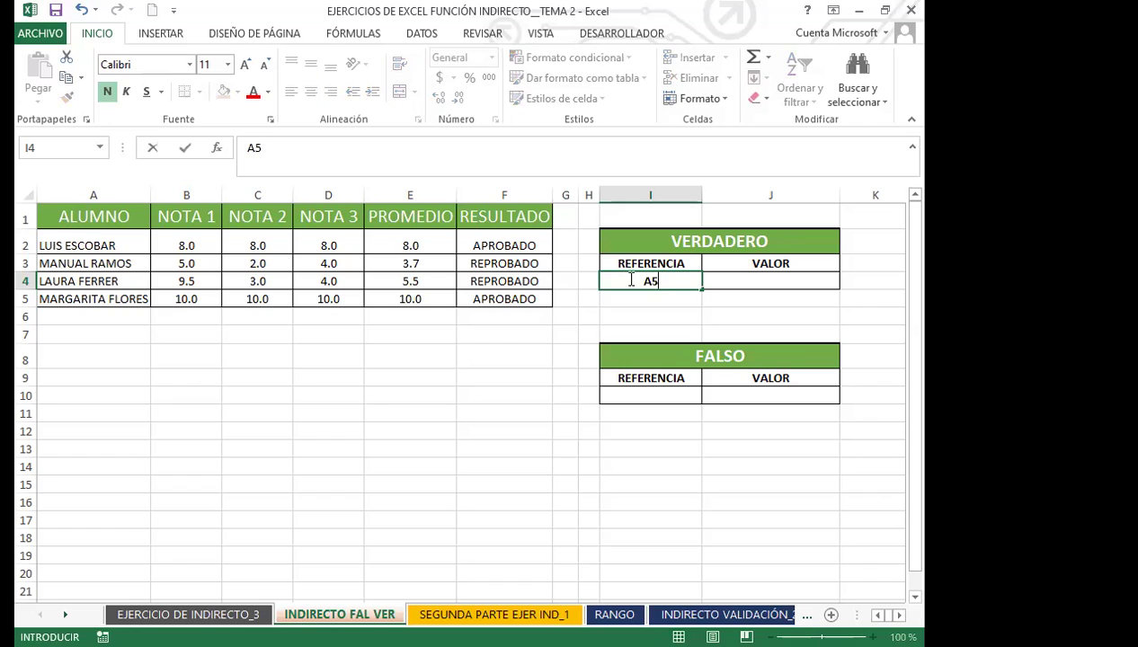
left_click(749, 282)
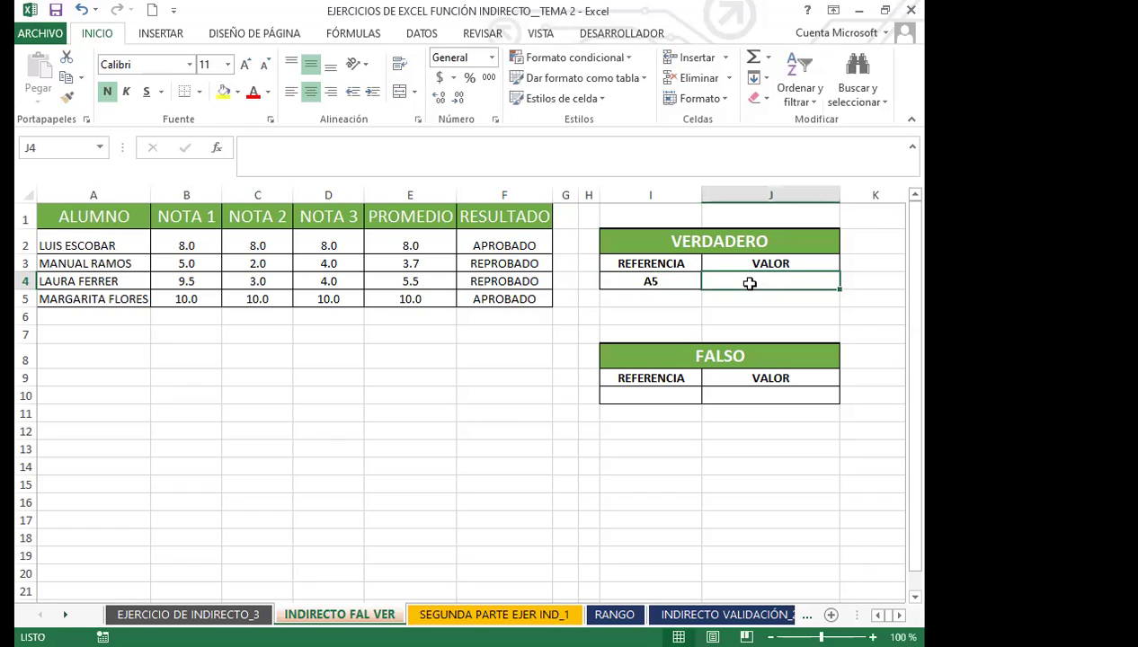
type("=")
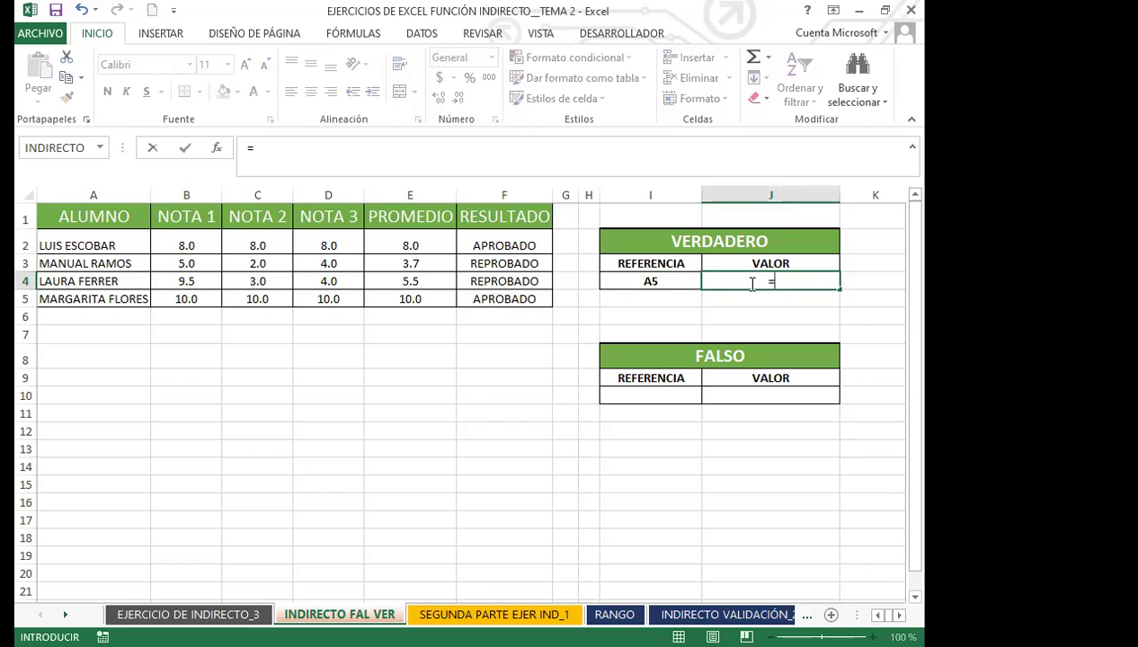
type("INDI")
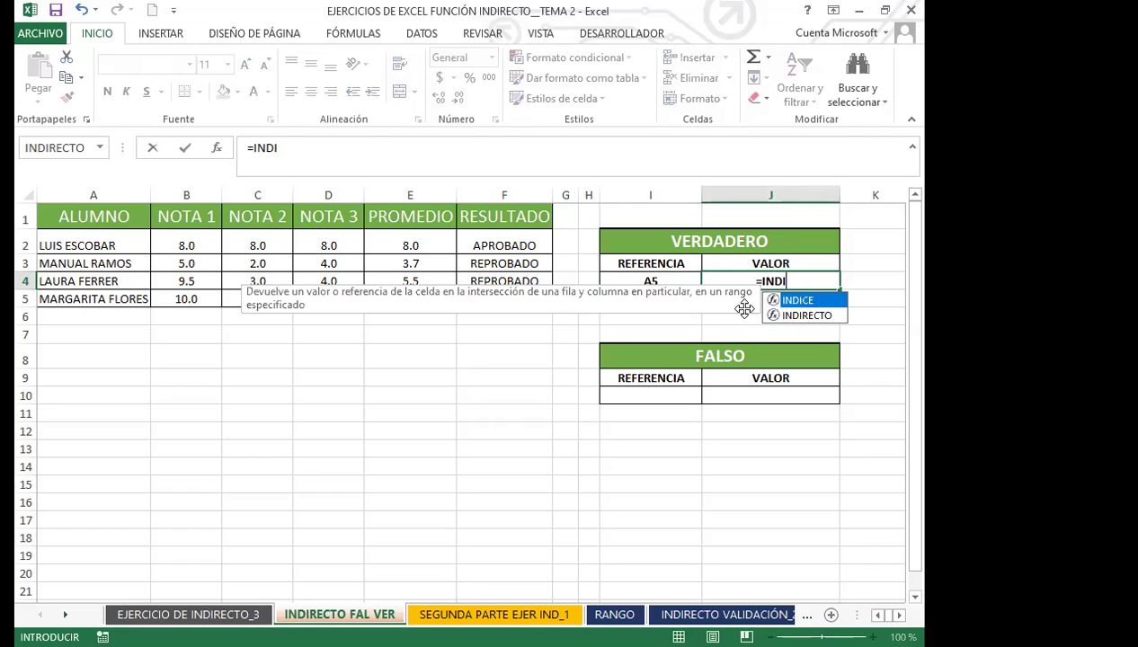
double_click(819, 316)
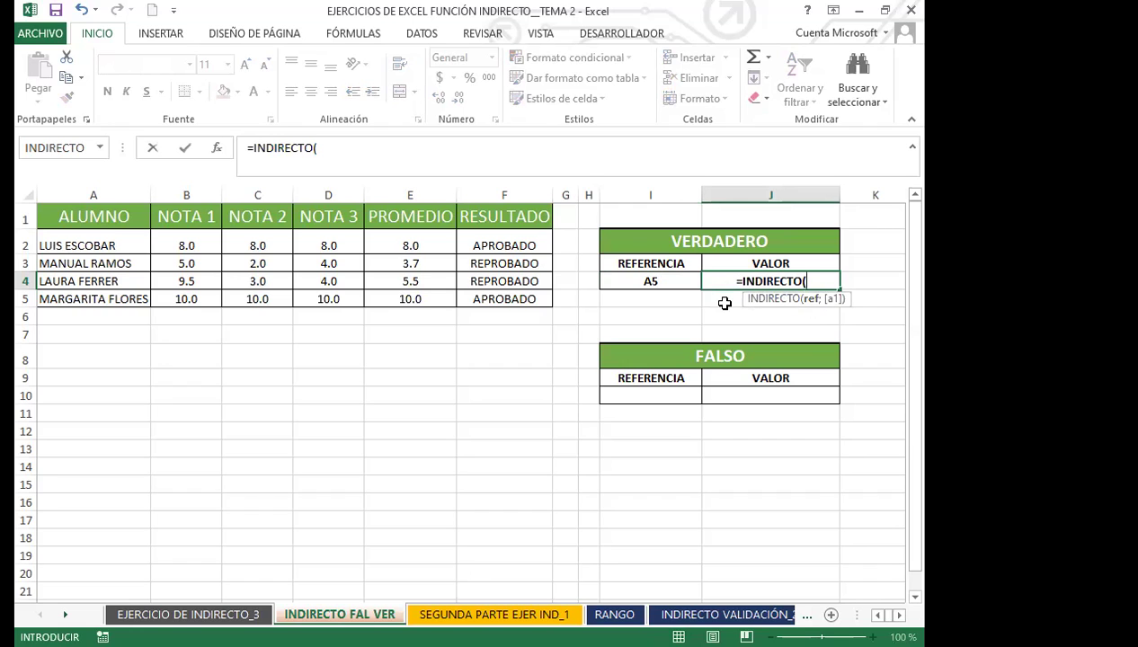
left_click(672, 281)
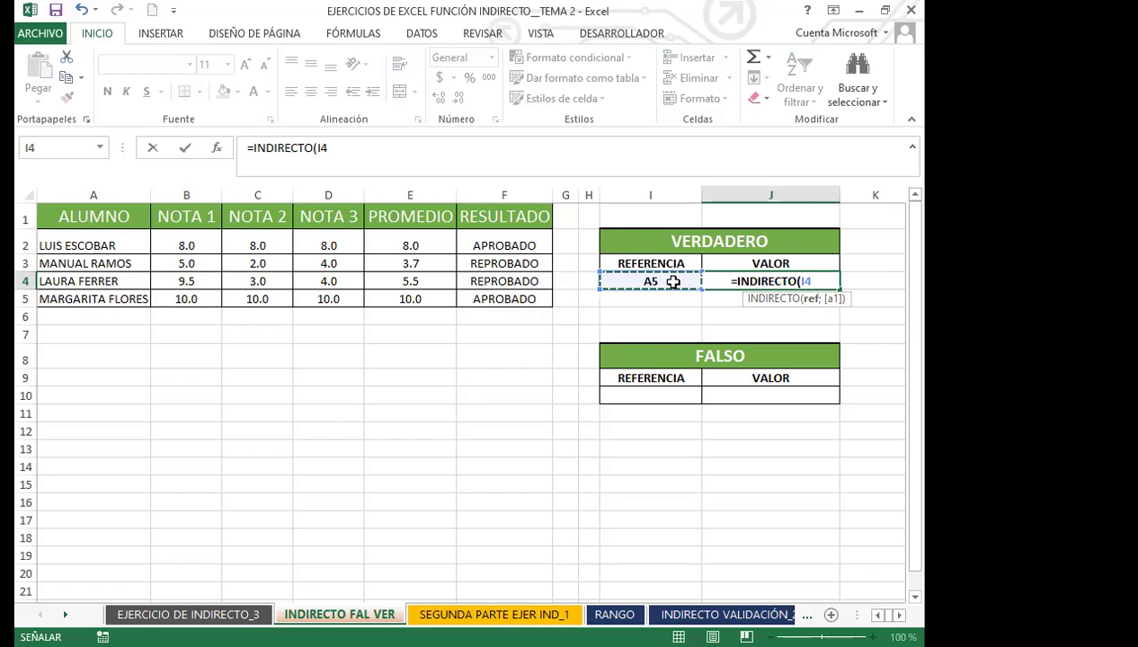
type(";")
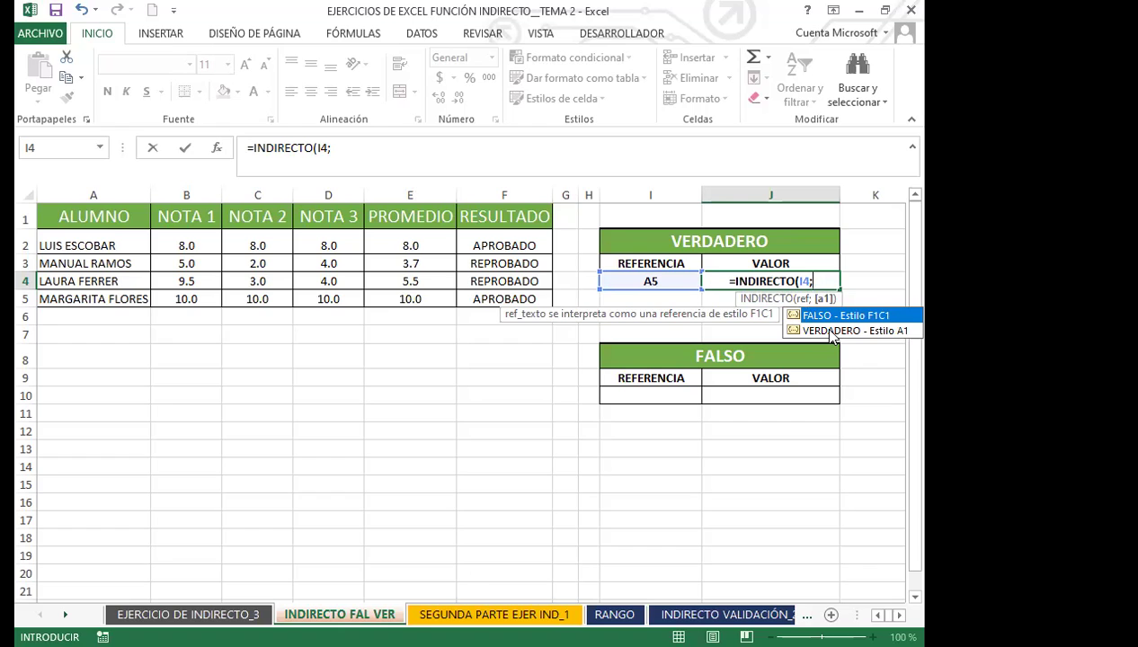
left_click(831, 332)
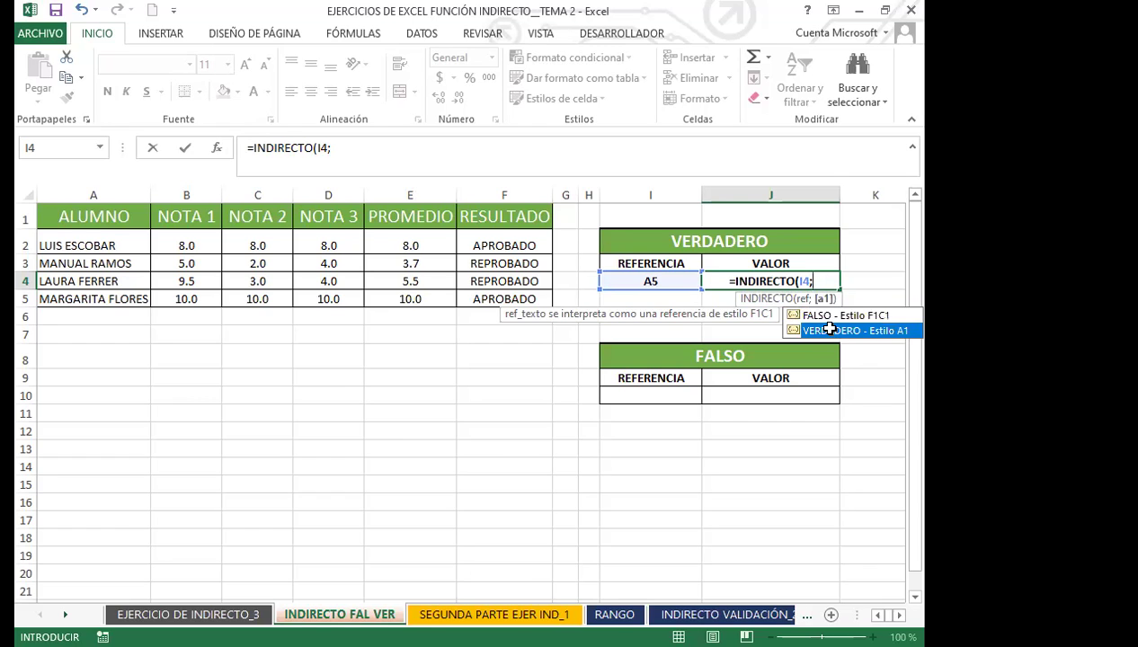
double_click(828, 330)
type(")")
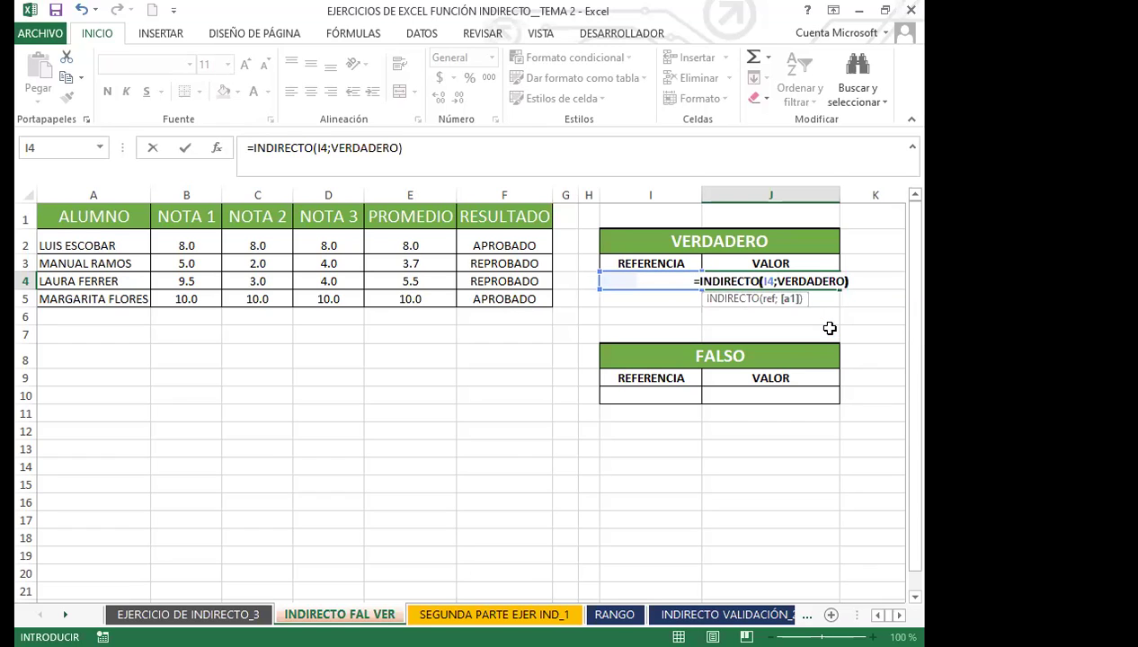
key("Return")
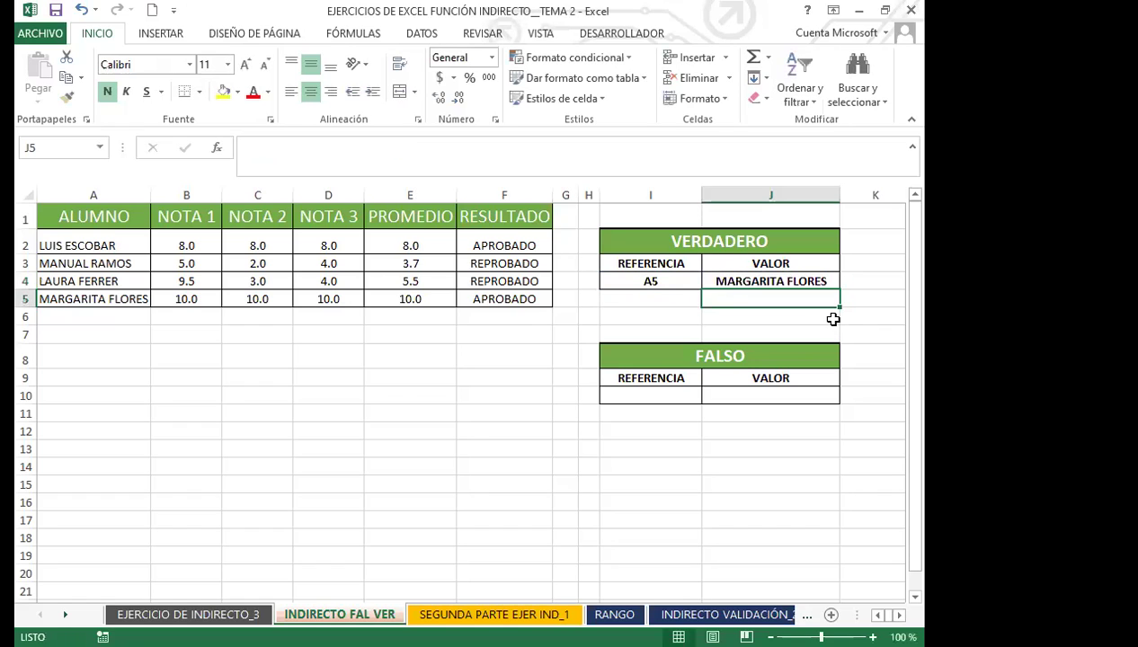
Compare the VERDADERO table's VALOR formula with the contents of source cell A5.
left_click(716, 280)
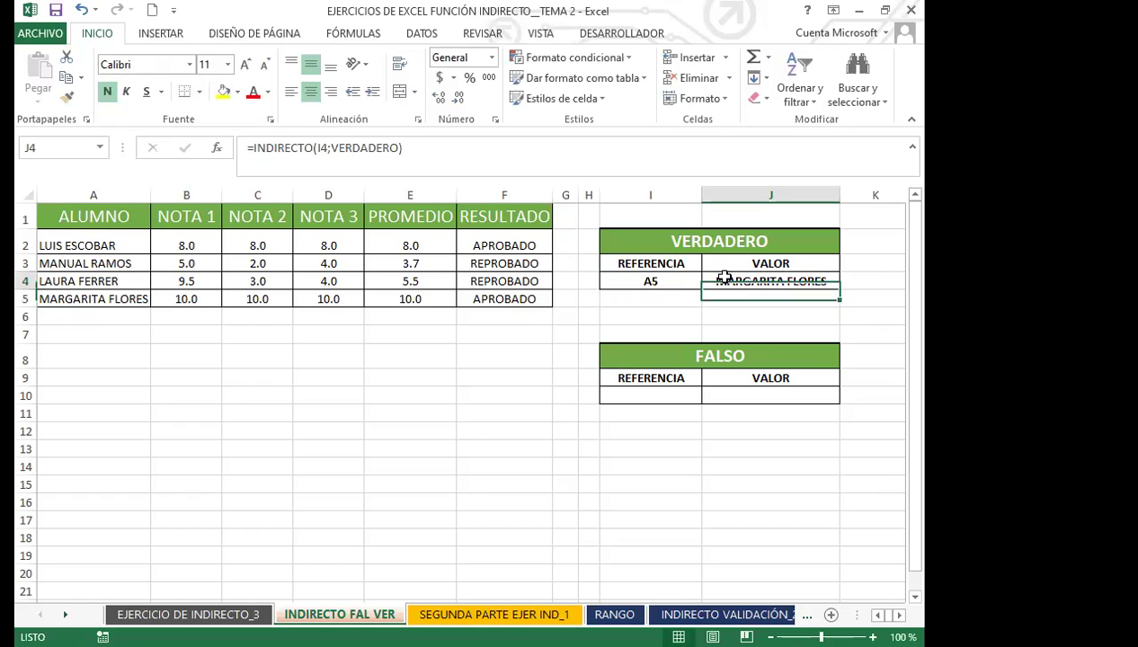
left_click(81, 297)
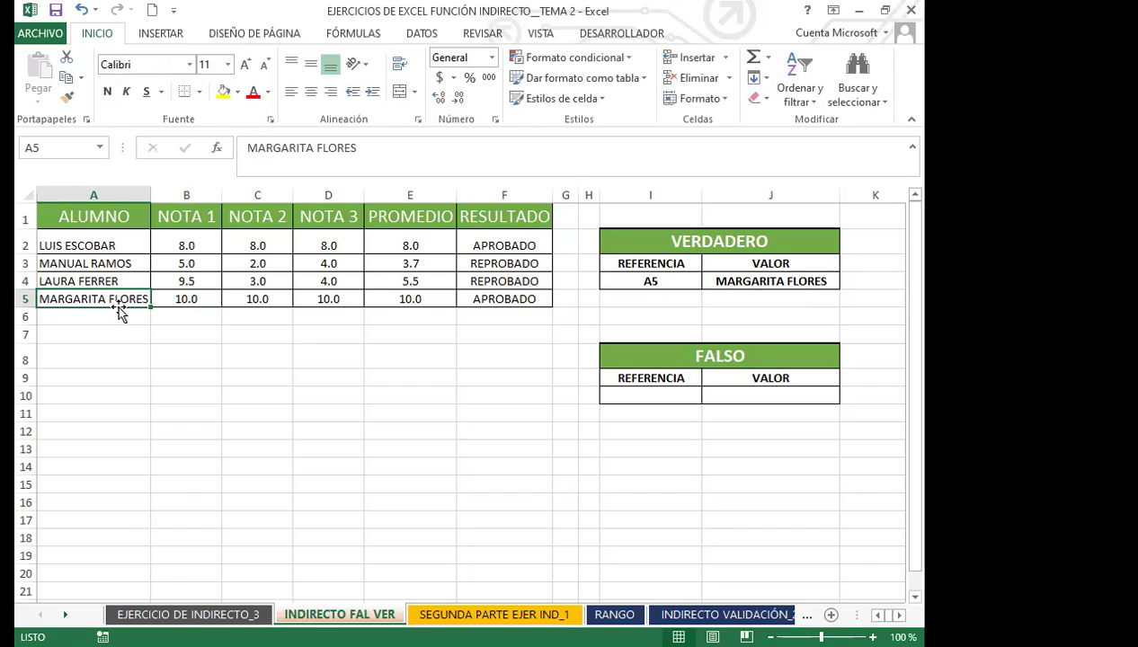
left_click(735, 282)
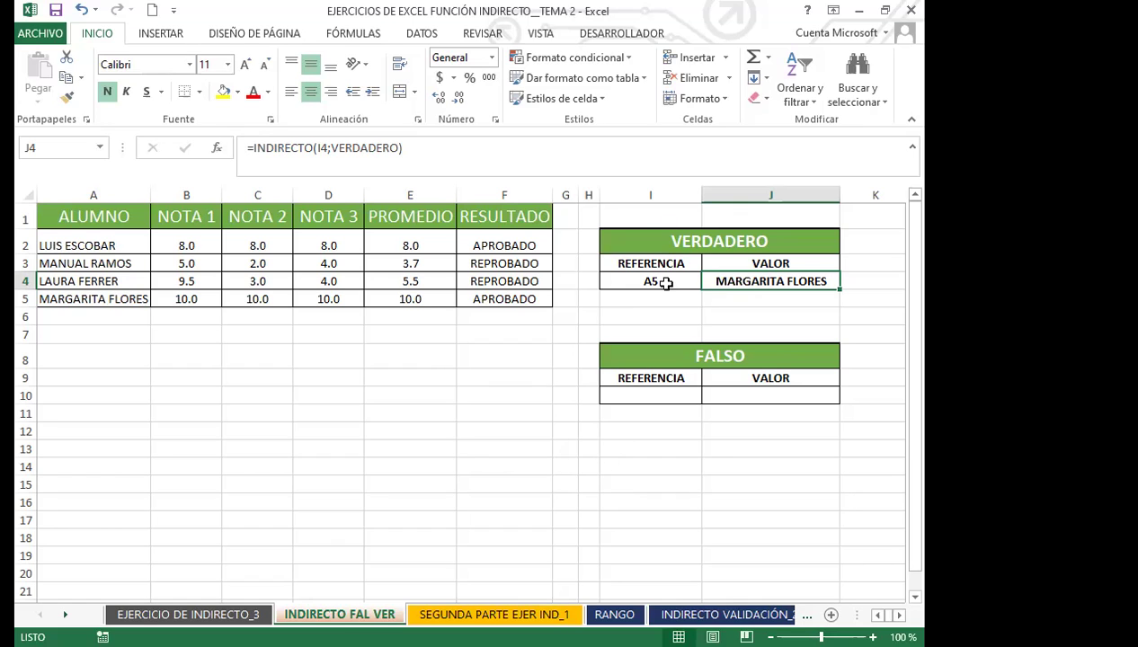
Change the VERDADERO table's reference to A7.
left_click(664, 283)
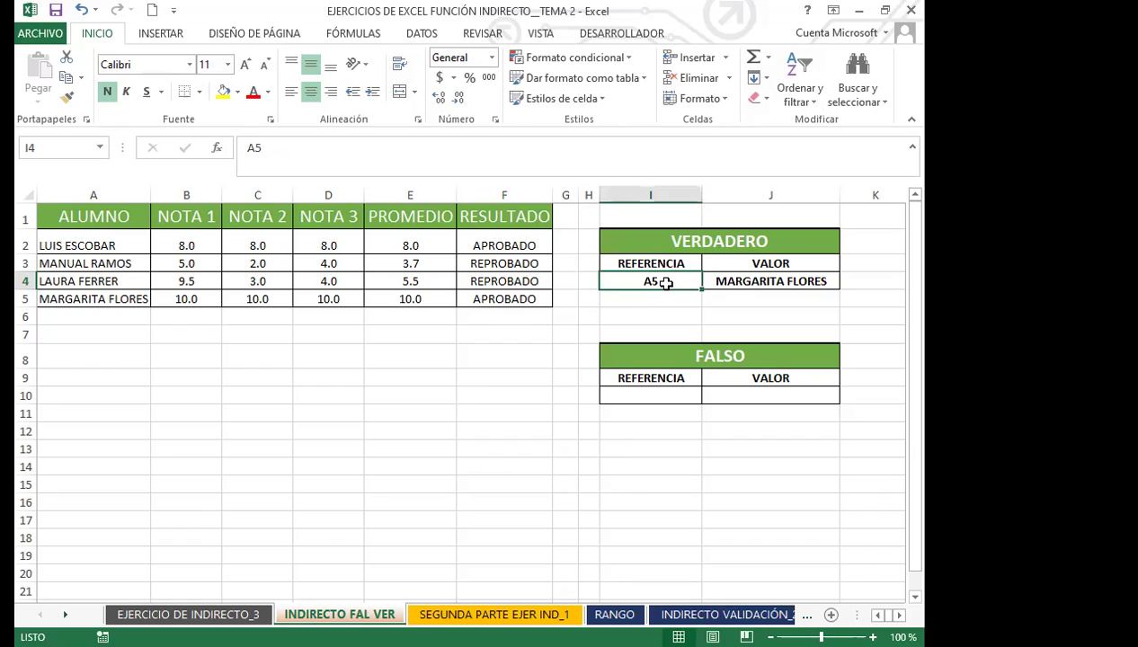
type("A7")
key("Return")
Set the VERDADERO table's reference to F4.
left_click(665, 283)
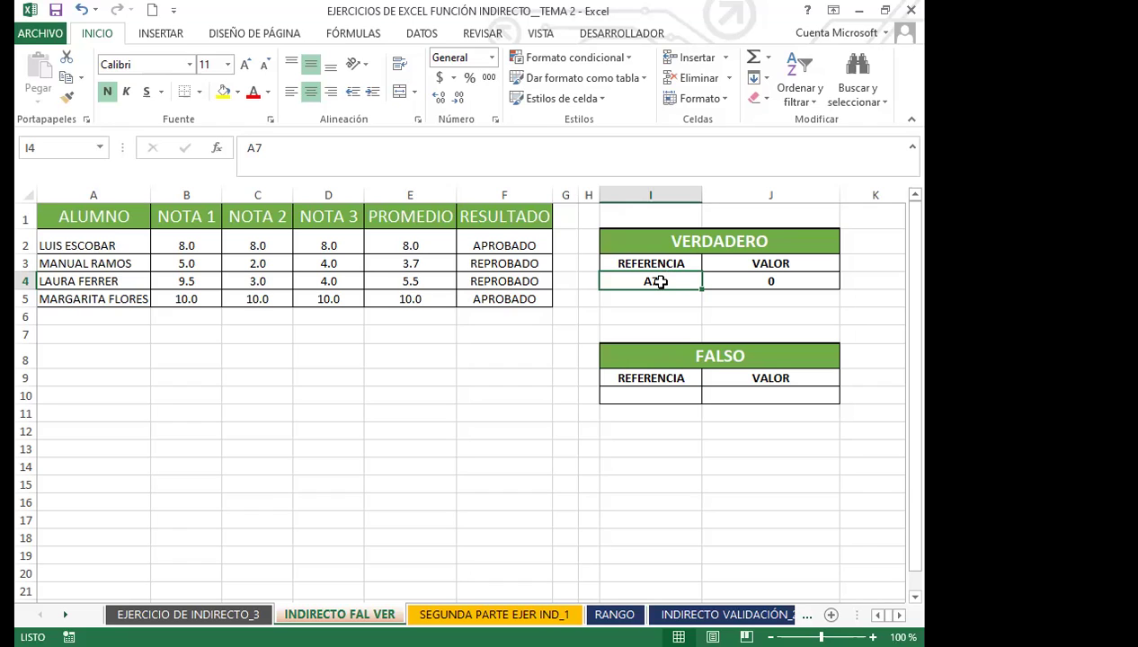
type("F")
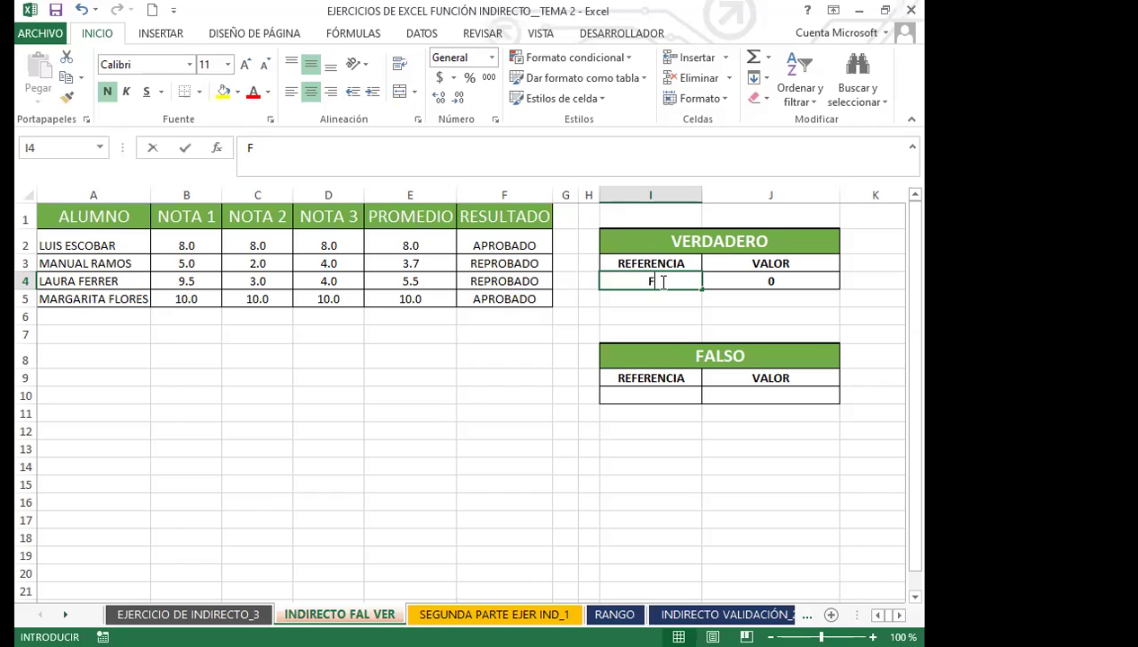
type("4")
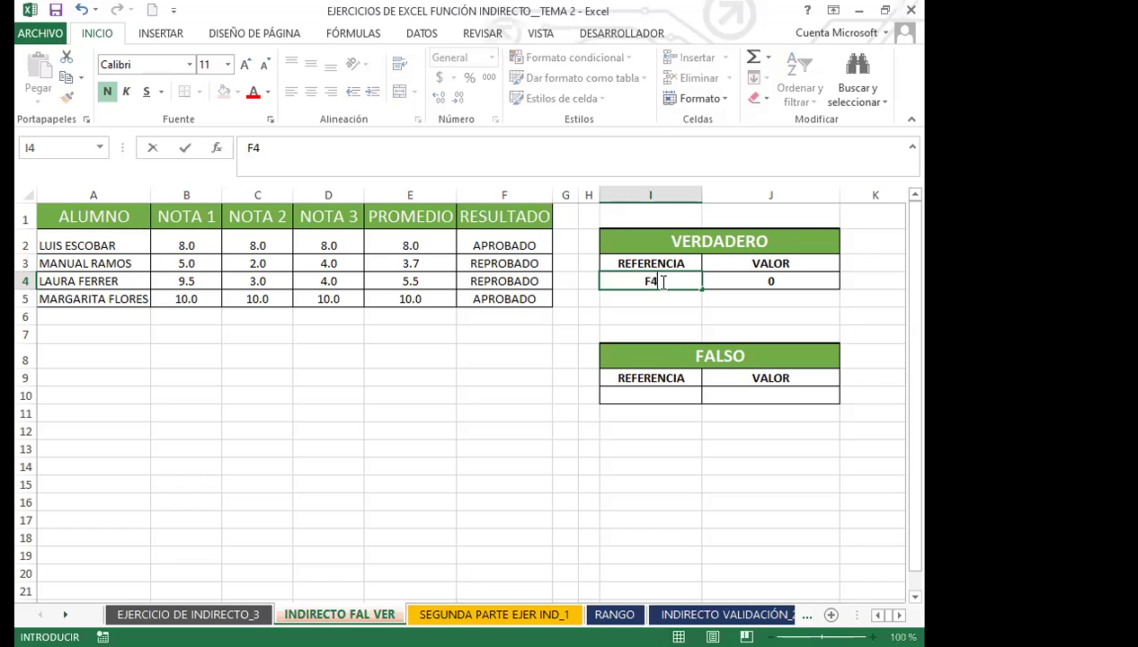
key("Return")
left_click(660, 282)
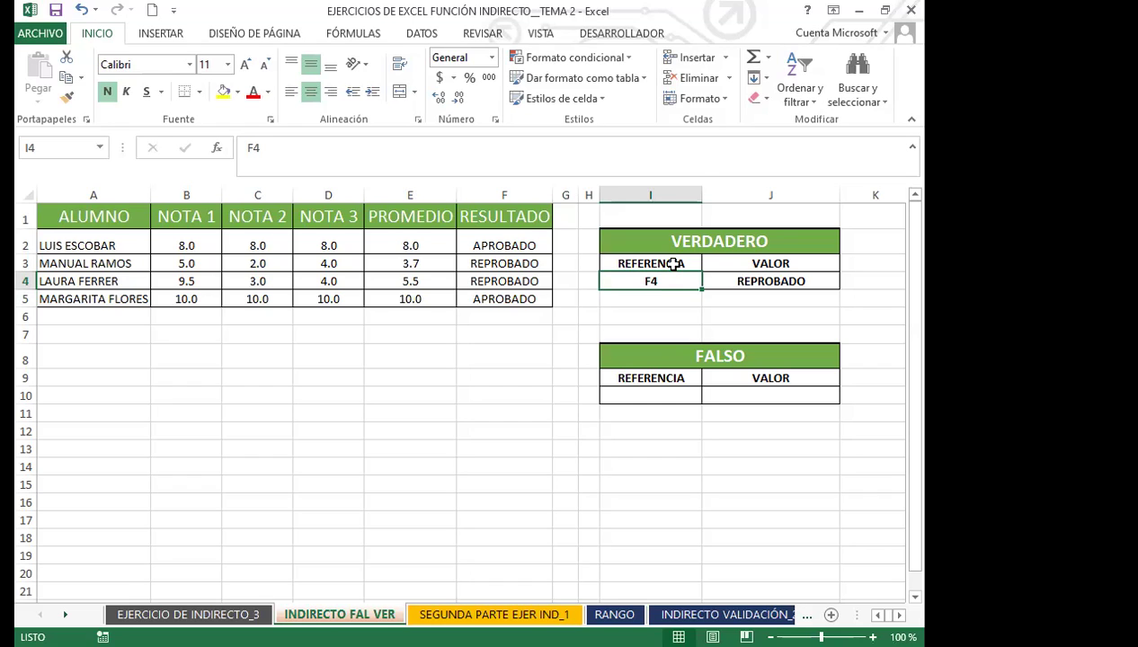
Enter the row-and-column style reference F4C6 in the FALSO table's REFERENCIA cell.
left_click(646, 393)
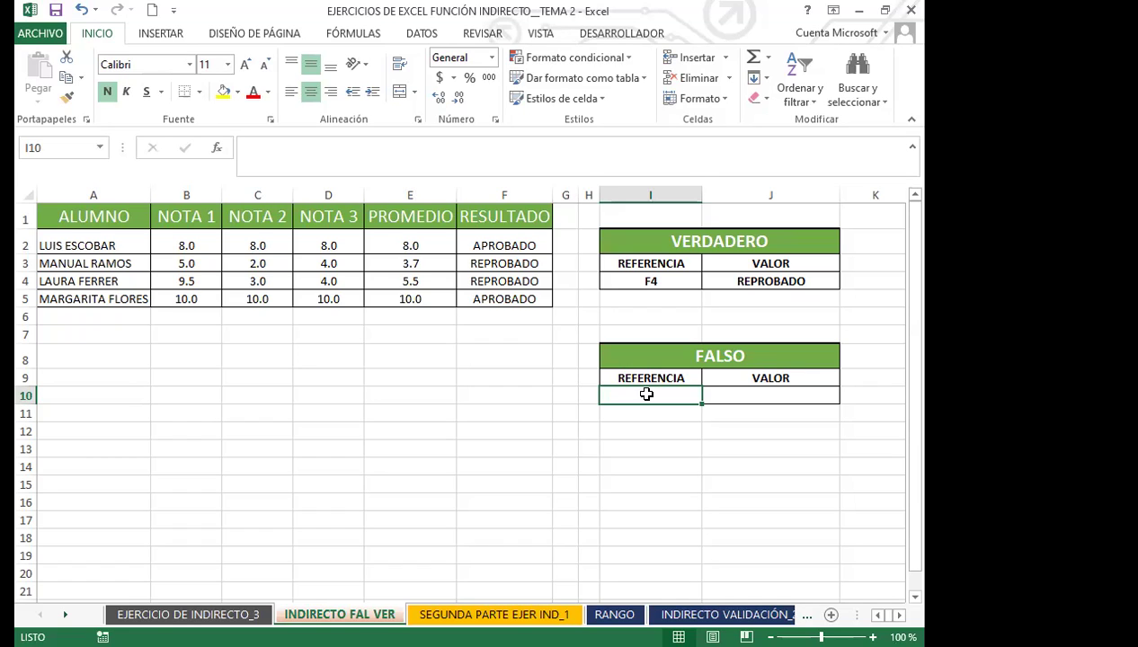
type("F")
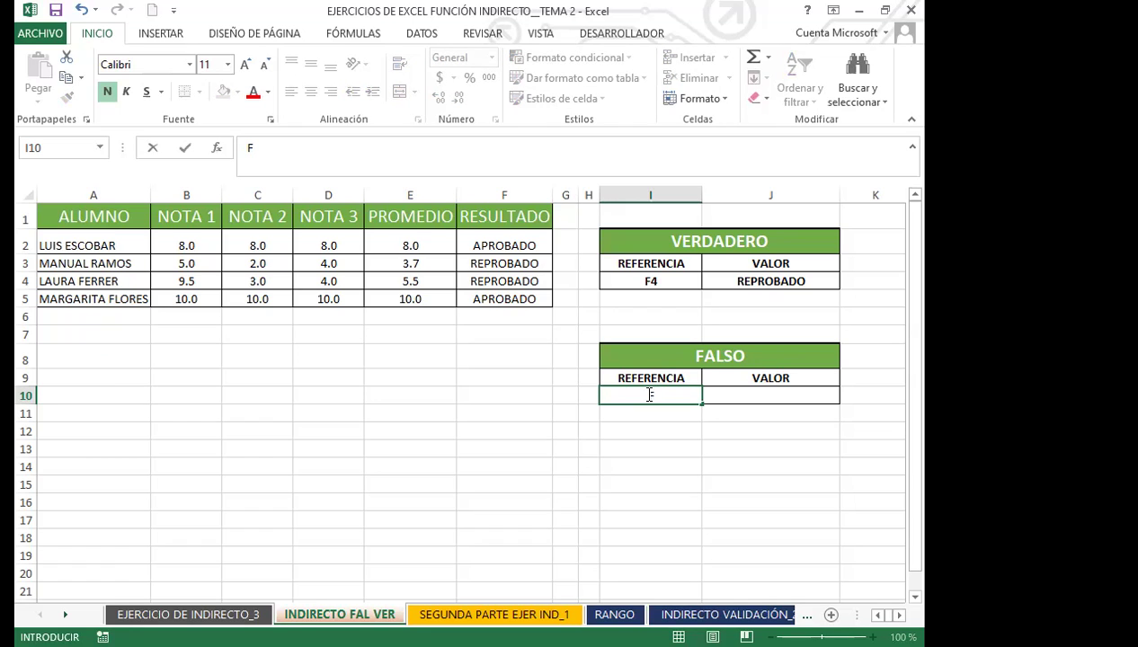
type("6C")
left_click(653, 400)
key("BackSpace")
type("4C")
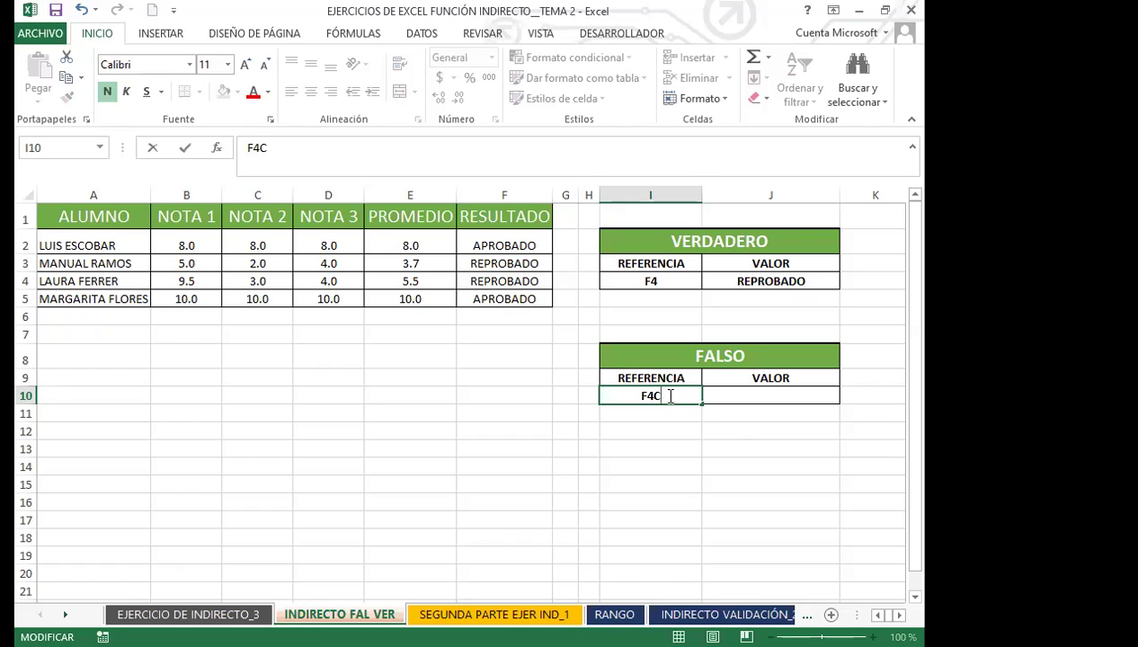
type("6")
key("Return")
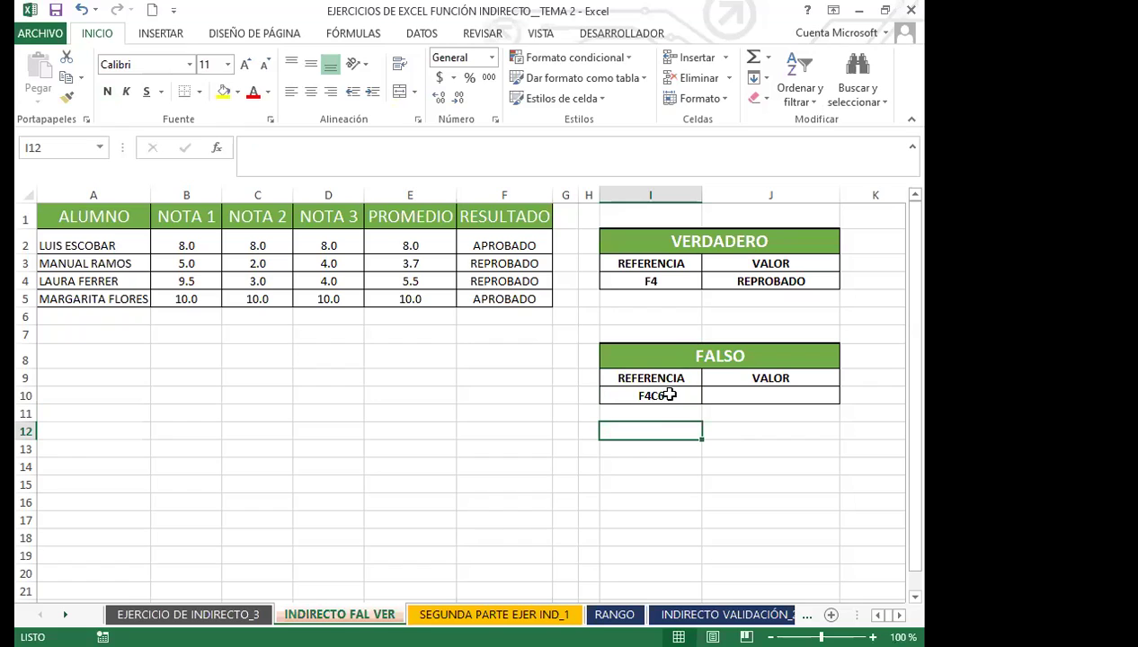
Fill the FALSO table's VALOR cell with the formula =INDIRECTO(I10;FALSO).
left_click(670, 396)
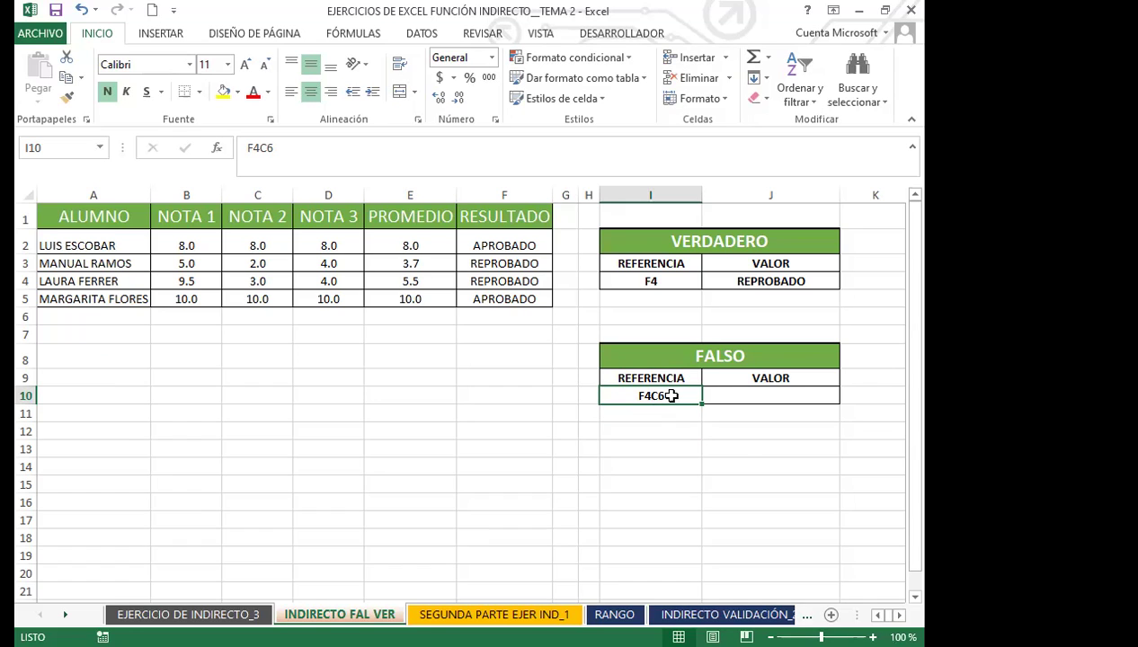
left_click(746, 392)
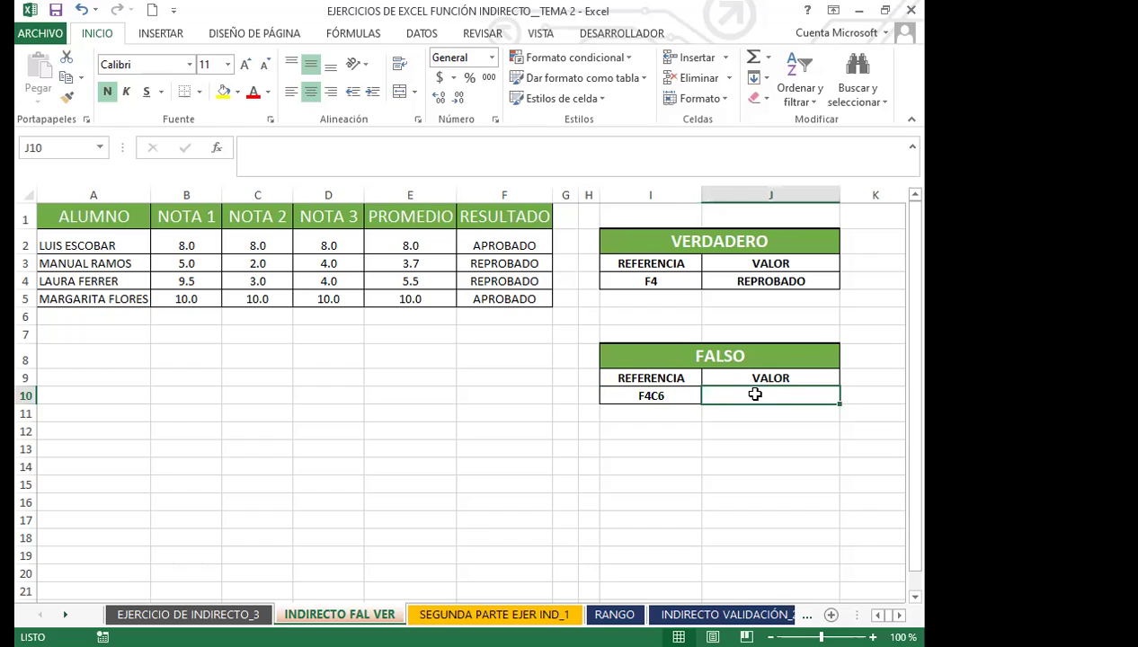
type("=I")
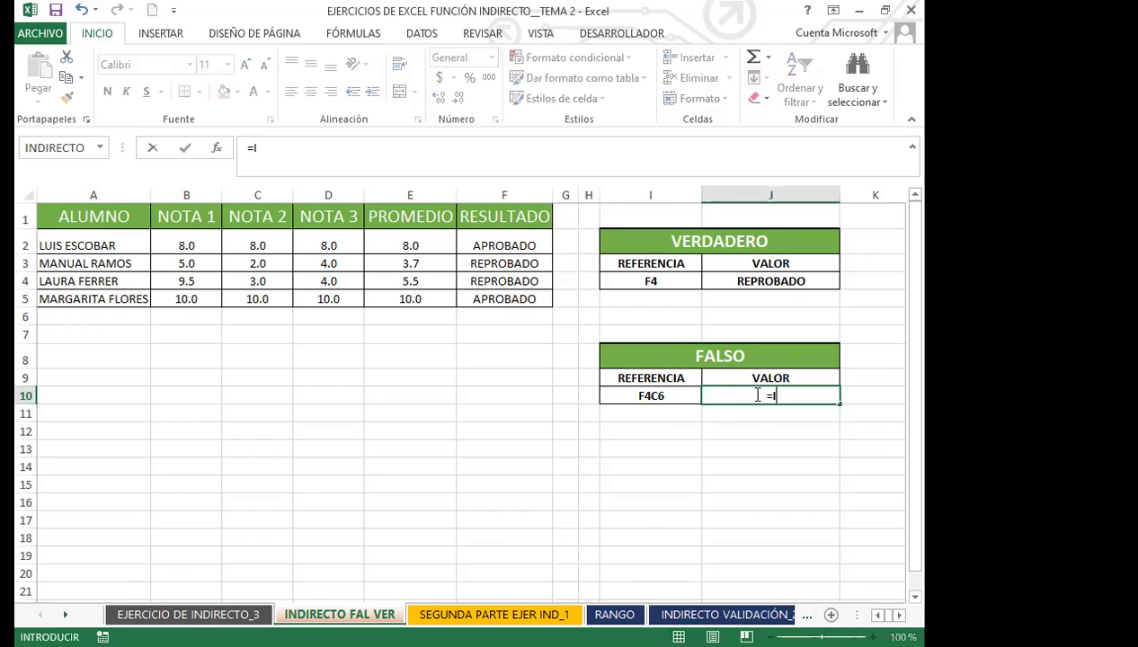
type("NDI")
key("Down")
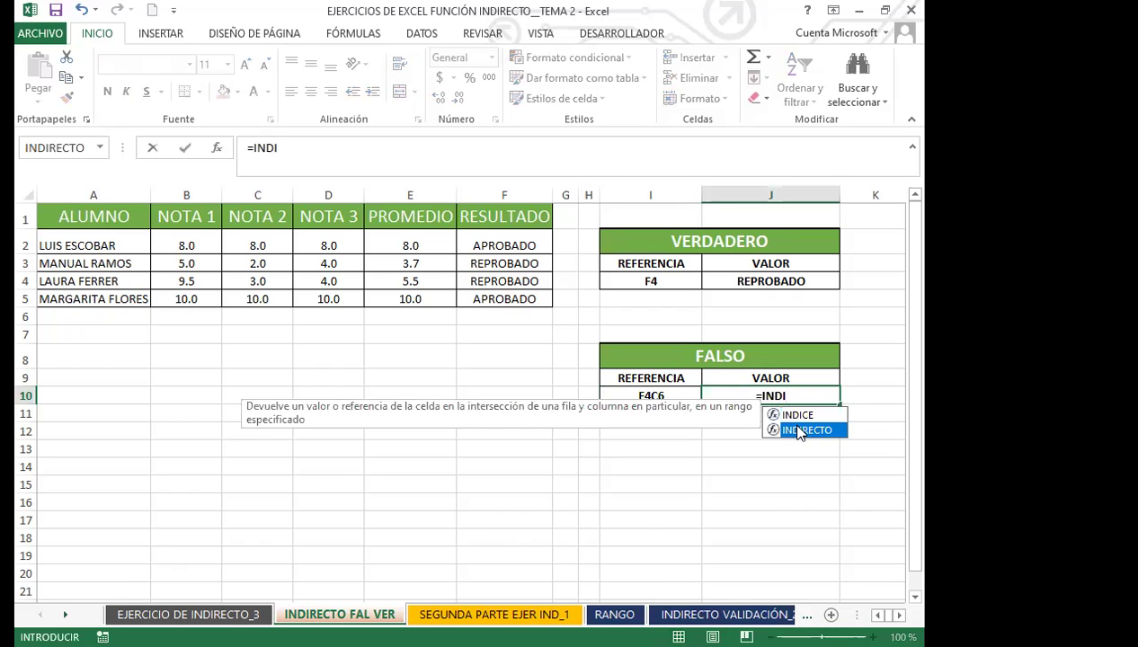
key("Tab")
left_click(673, 399)
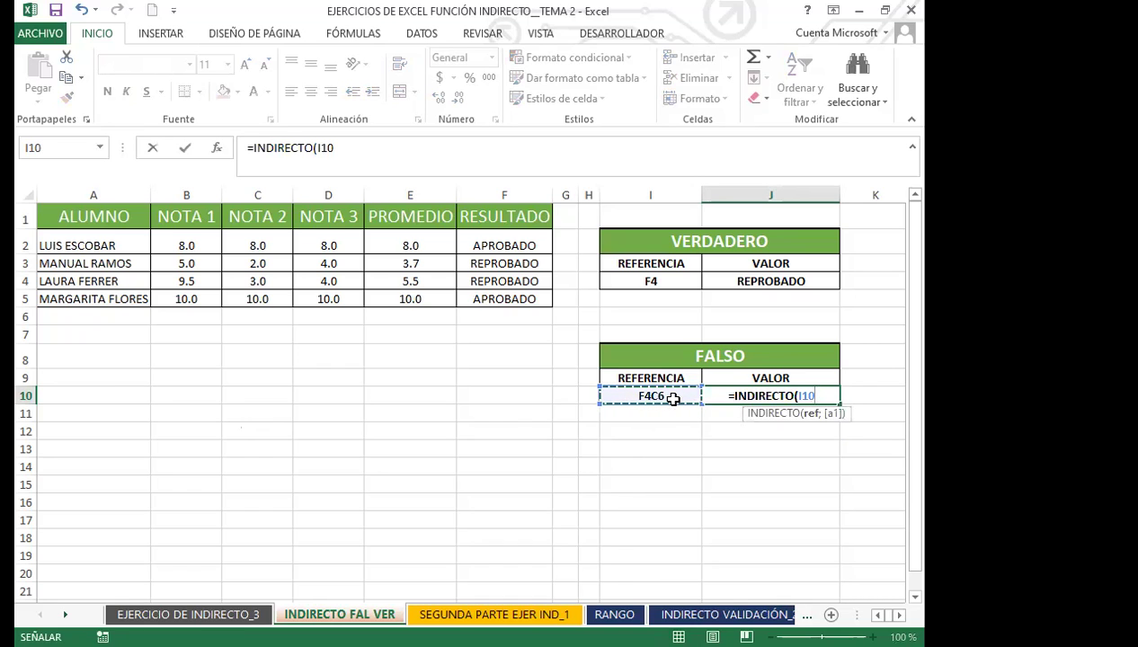
type(";")
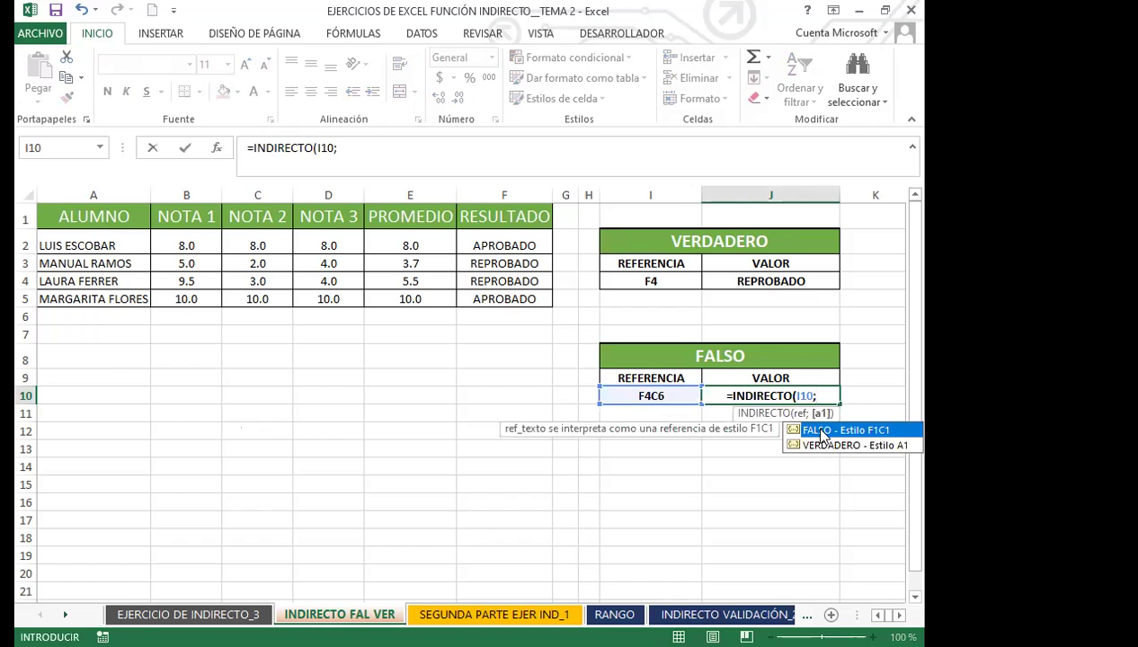
key("Tab")
type(")")
left_click(726, 395)
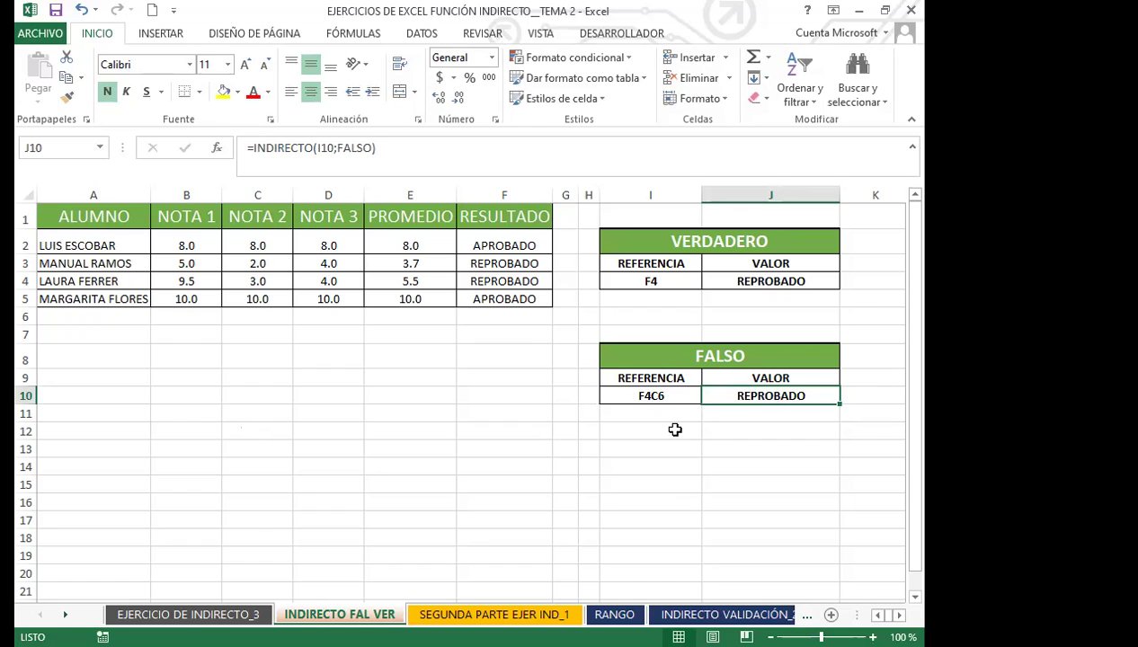
Trace the F4C6 reference to row 4 in the RESULTADO column and fill cell F4 with yellow.
left_click(634, 398)
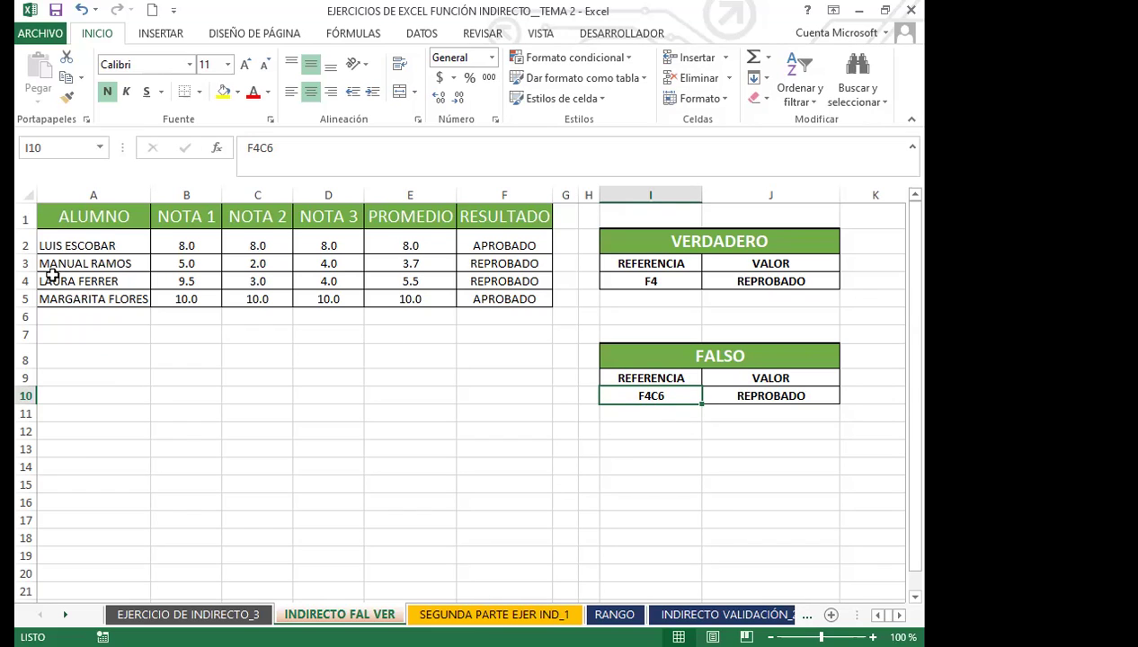
left_click(25, 280)
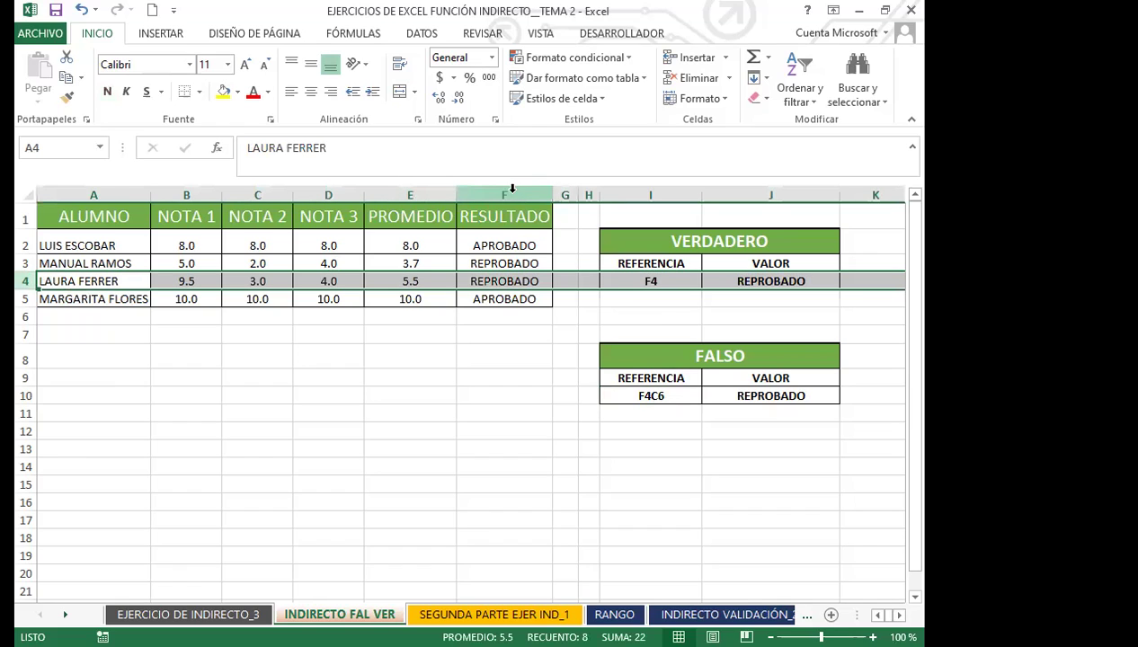
left_click(475, 280)
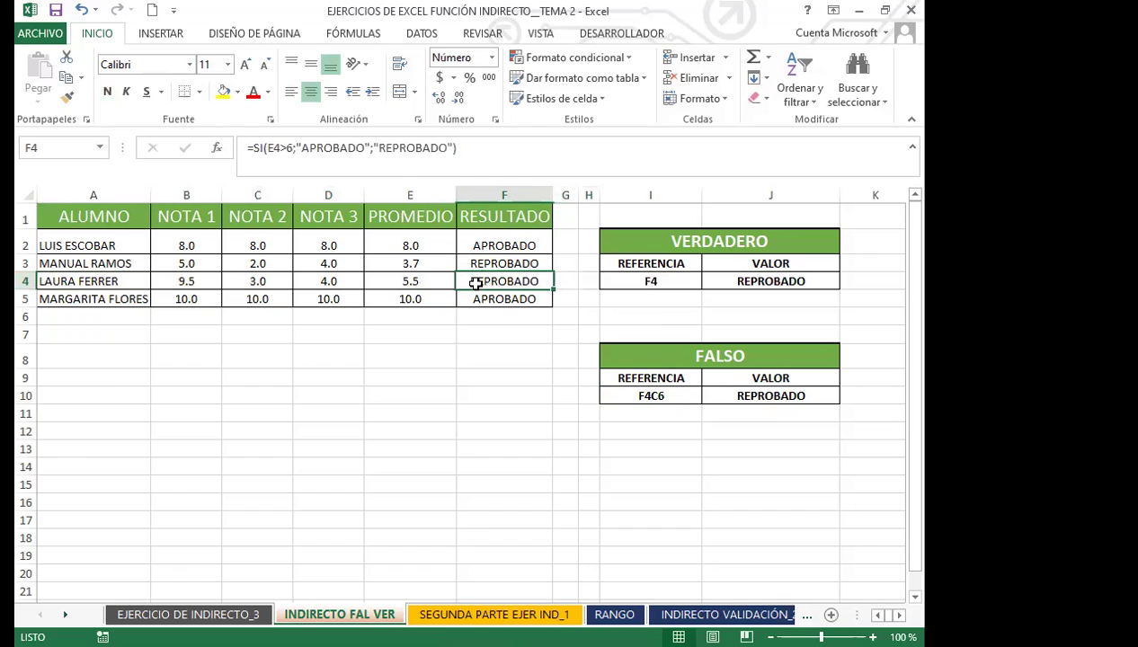
left_click(223, 92)
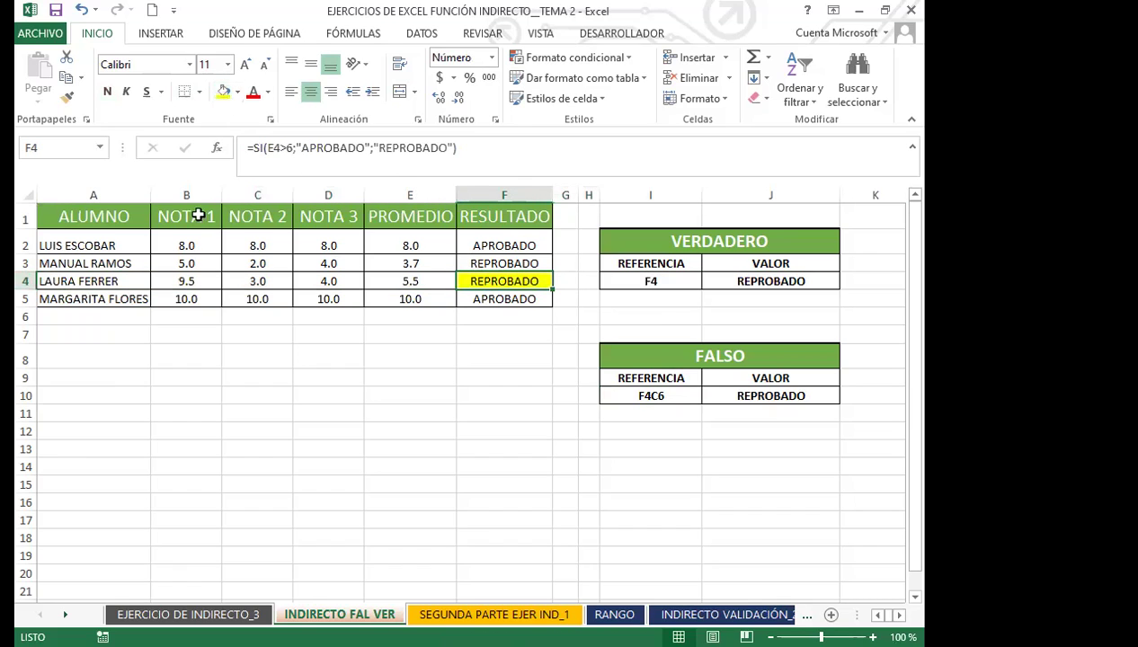
left_click(117, 186)
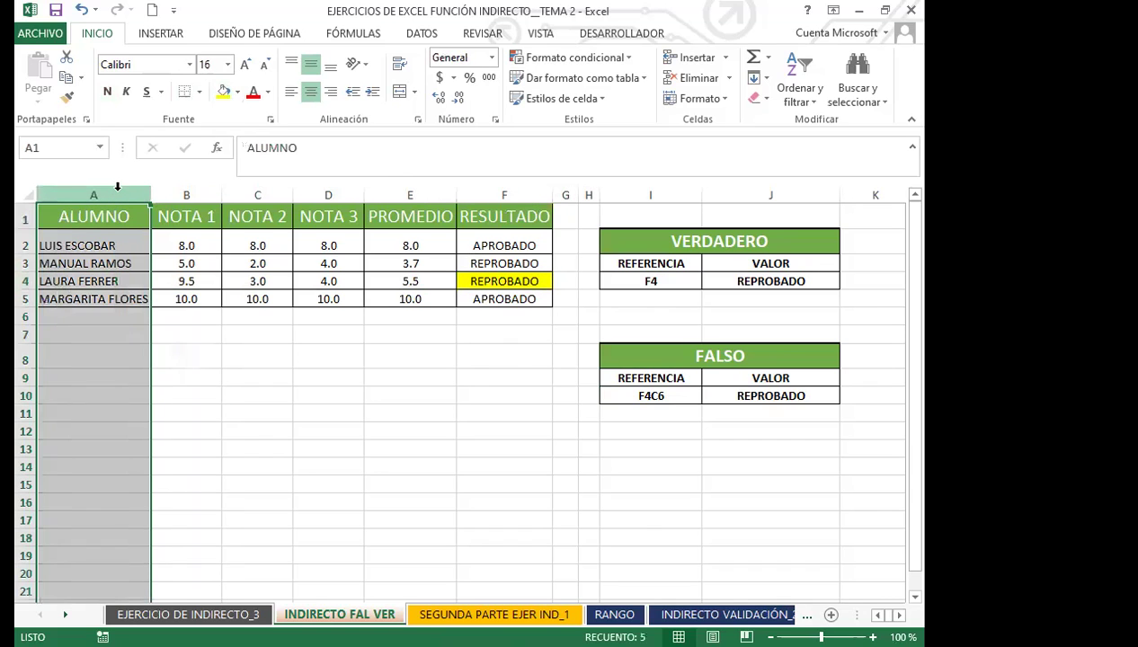
Count across columns A to F of the grades table to trace the column number in the F4C6 reference.
left_click(191, 194, "ctrl")
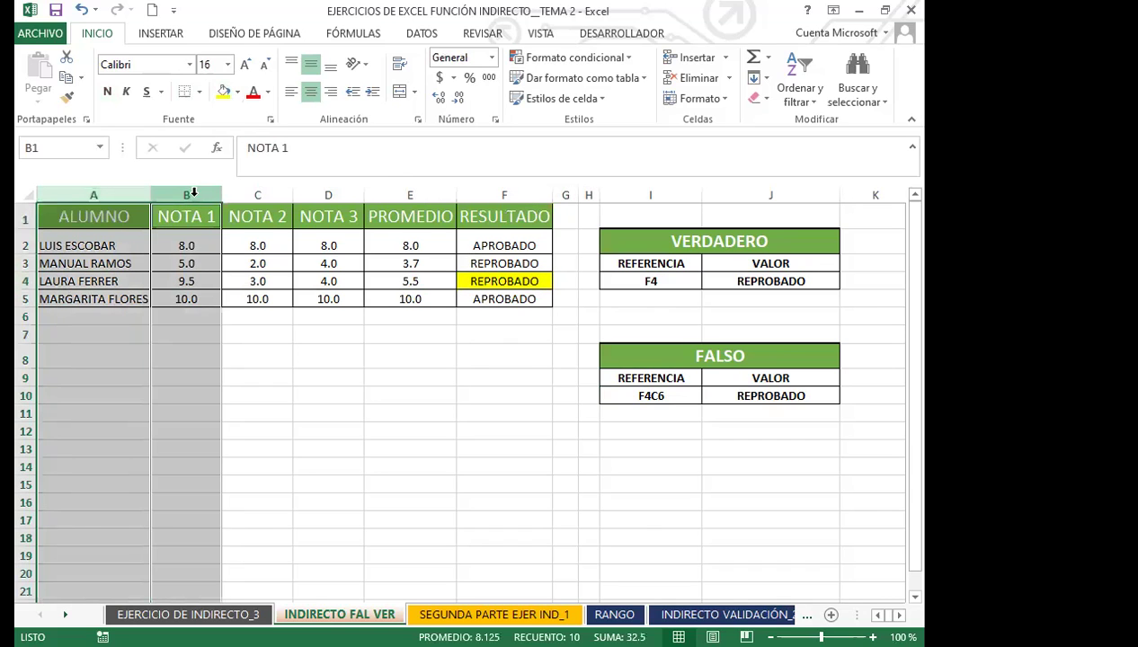
left_click(266, 194, "ctrl")
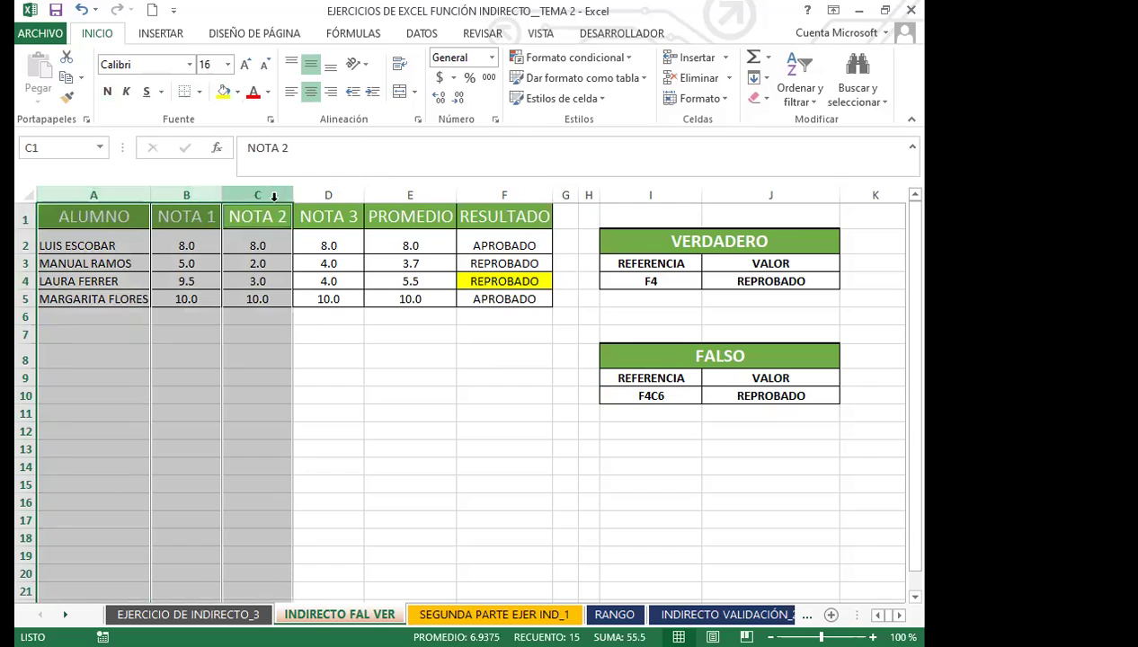
left_click(329, 195, "ctrl")
left_click(410, 194, "ctrl")
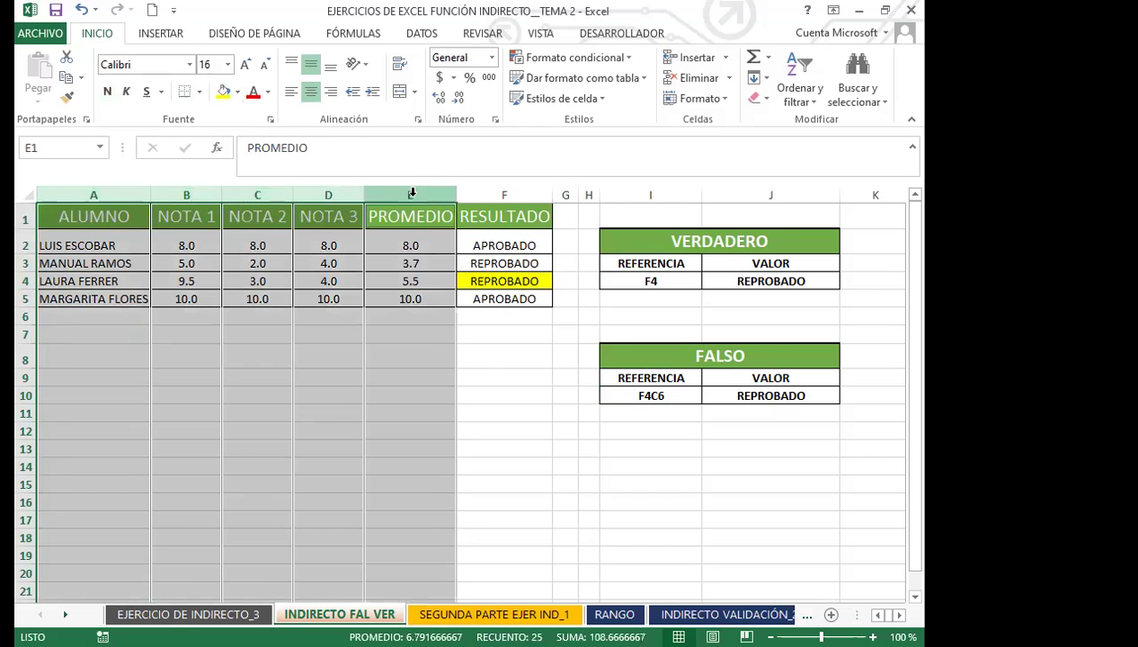
left_click(503, 190, "ctrl")
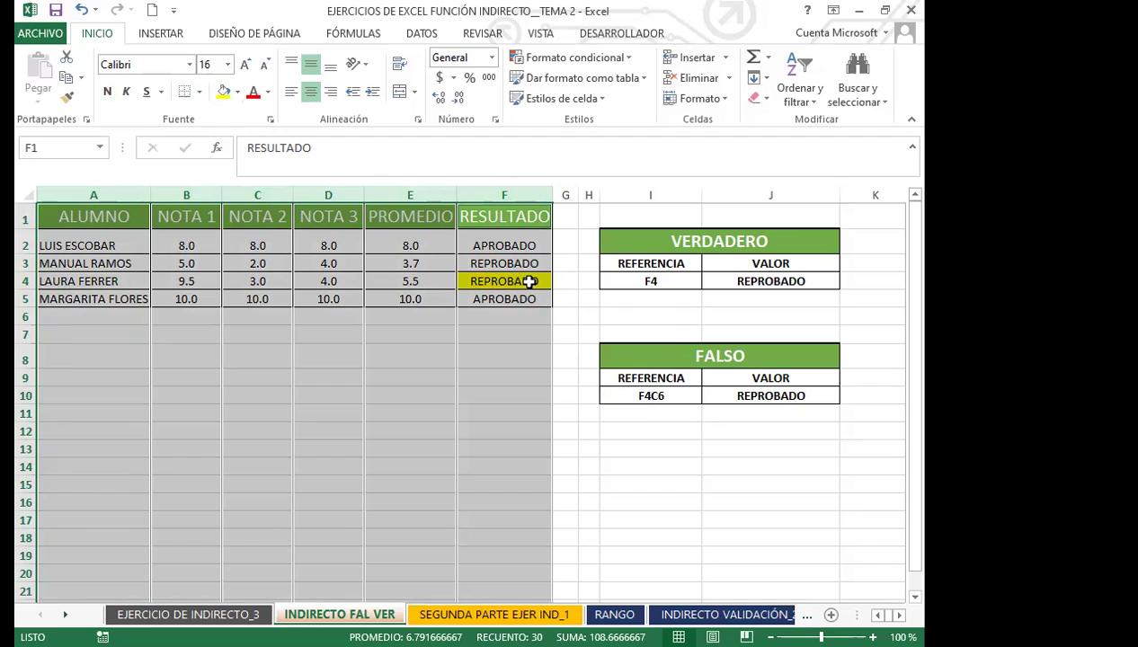
Change the FALSO table's reference to F4C1 so it points to row 4 of the ALUMNO column.
left_click(650, 395)
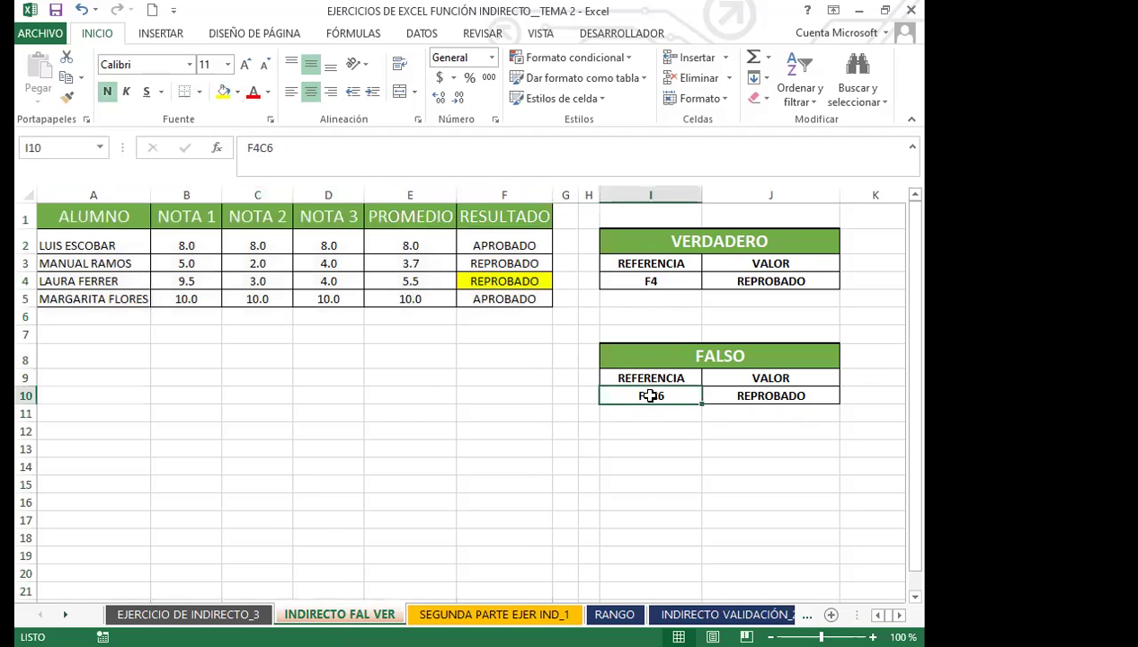
double_click(650, 395)
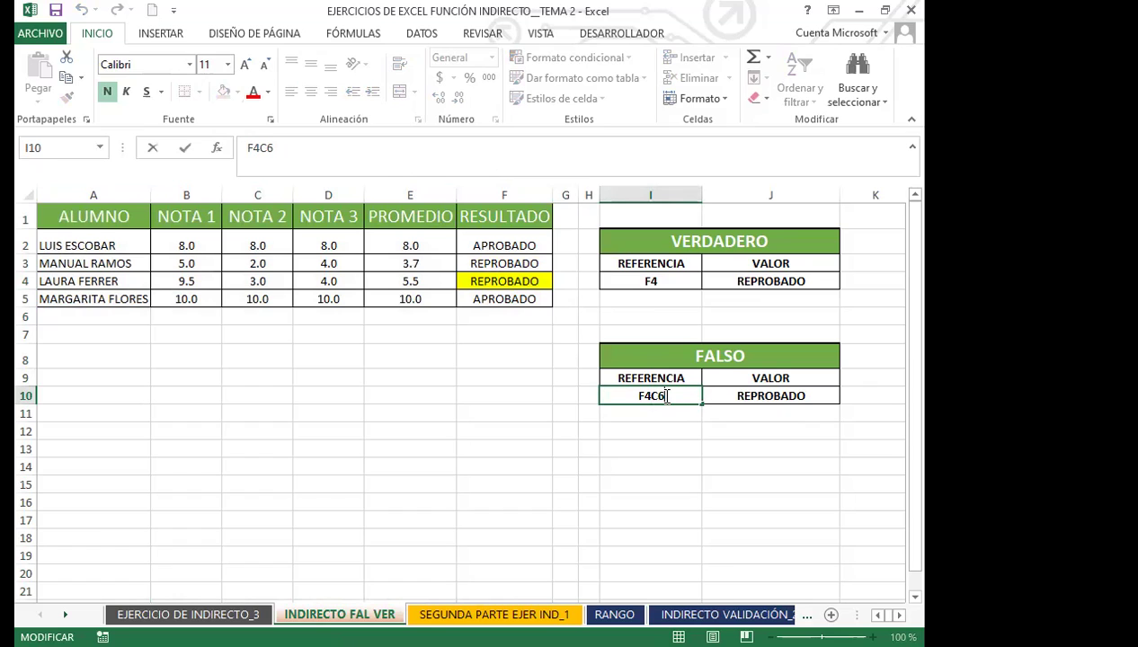
key("BackSpace")
type("1")
key("Return")
left_click(663, 396)
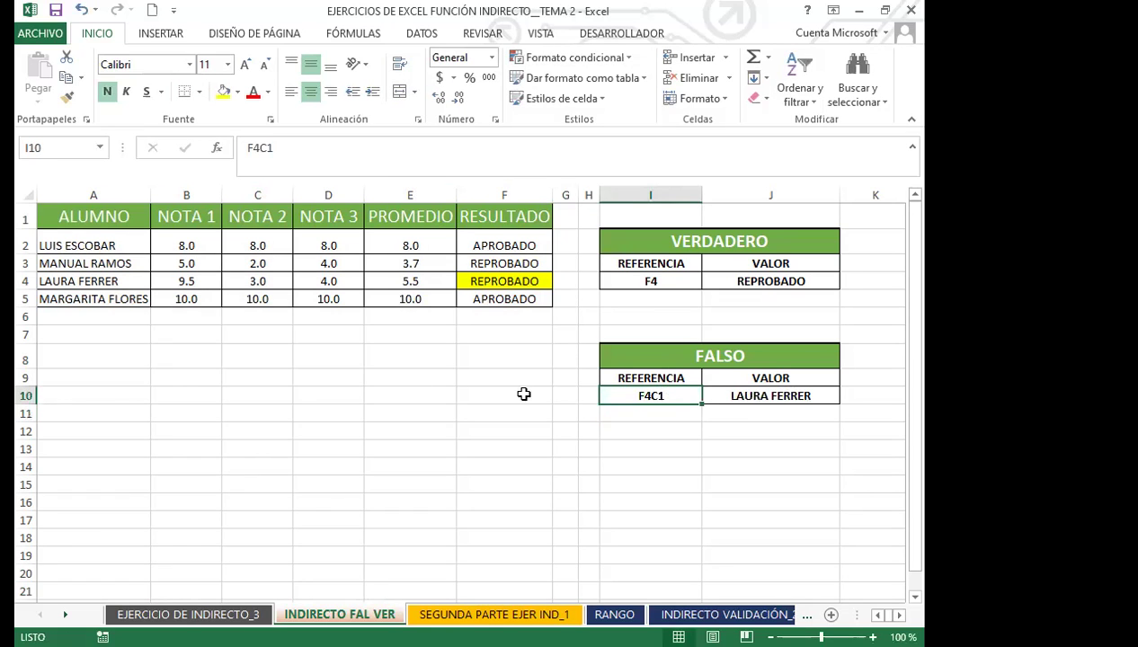
Fill cell A4 in the ALUMNO column with yellow to mark the cell that F4C1 refers to.
left_click(121, 281)
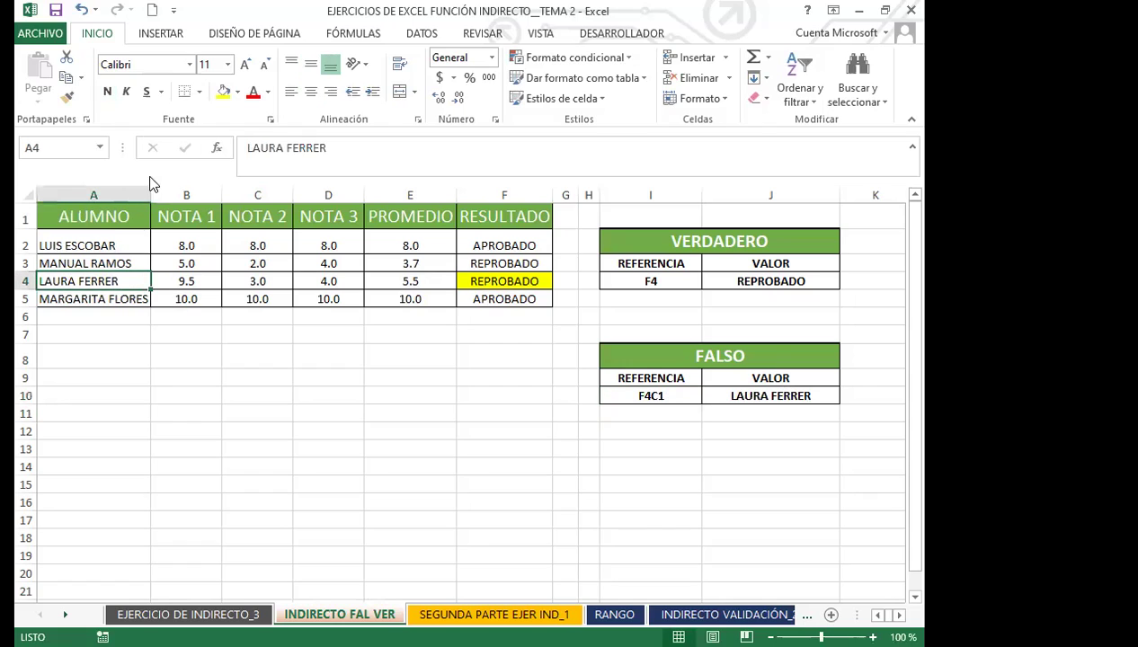
left_click(222, 90)
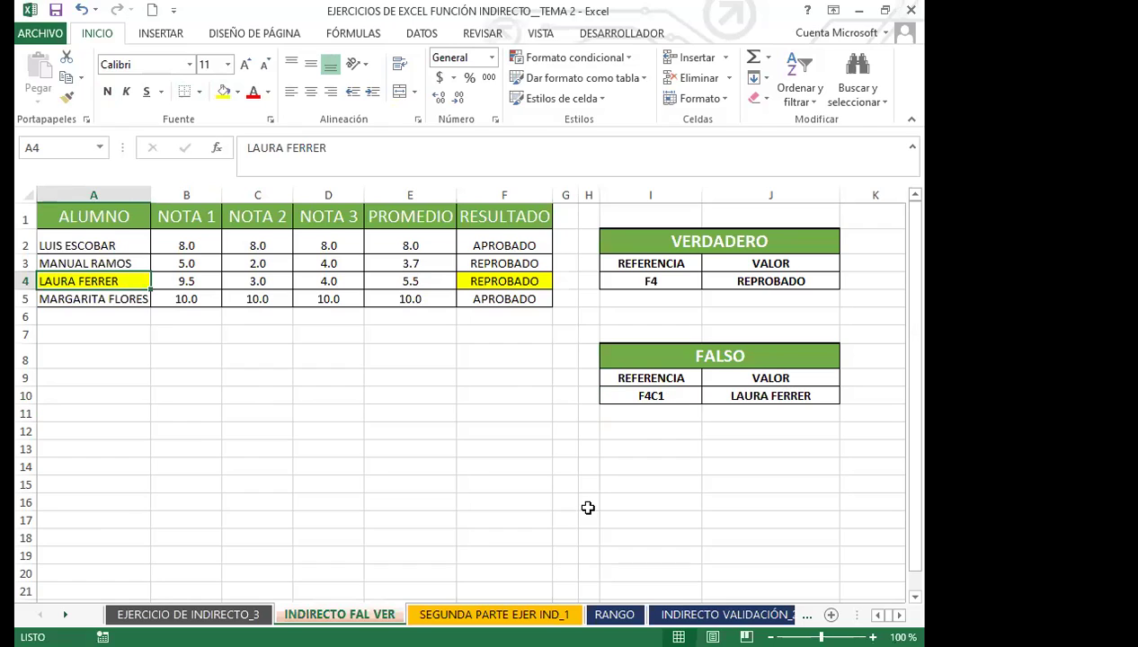
left_click(644, 462)
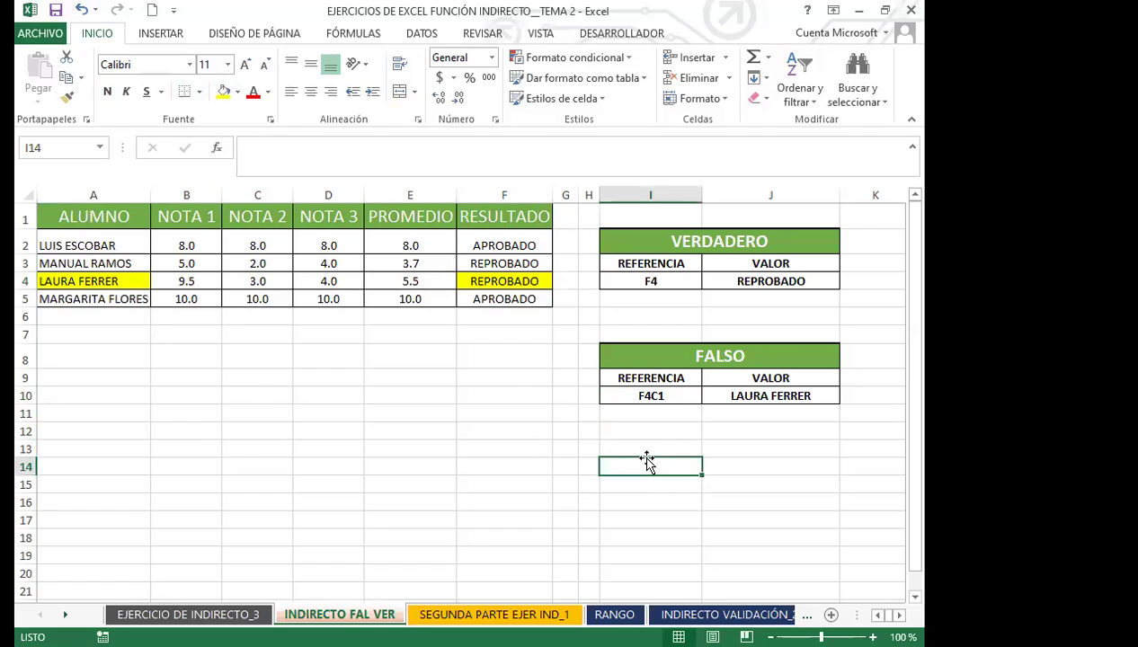
left_click(647, 454)
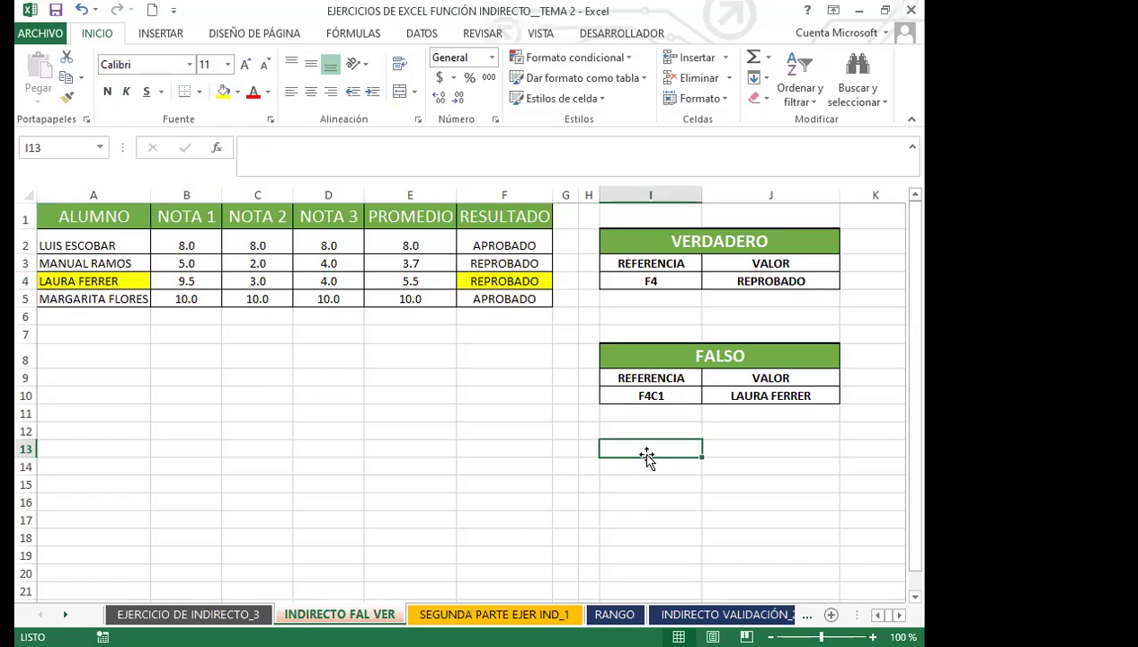
Clear the FALSO table's REFERENCIA cell and check how its VALOR formula responds to an empty reference.
left_click(628, 395)
key("Delete")
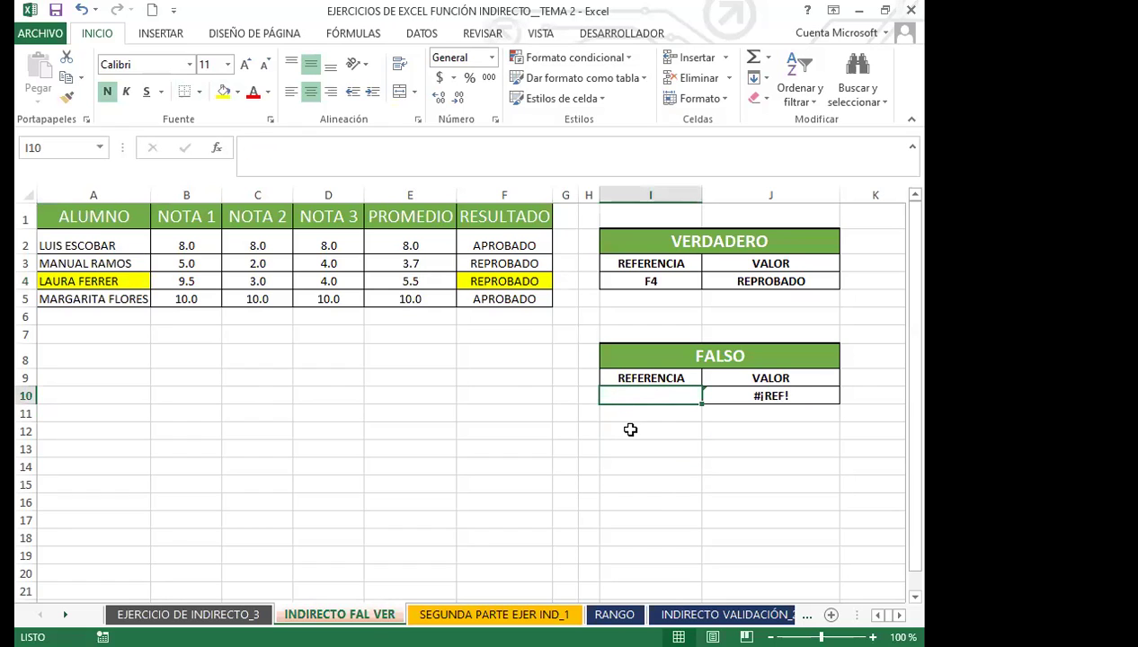
left_click(630, 430)
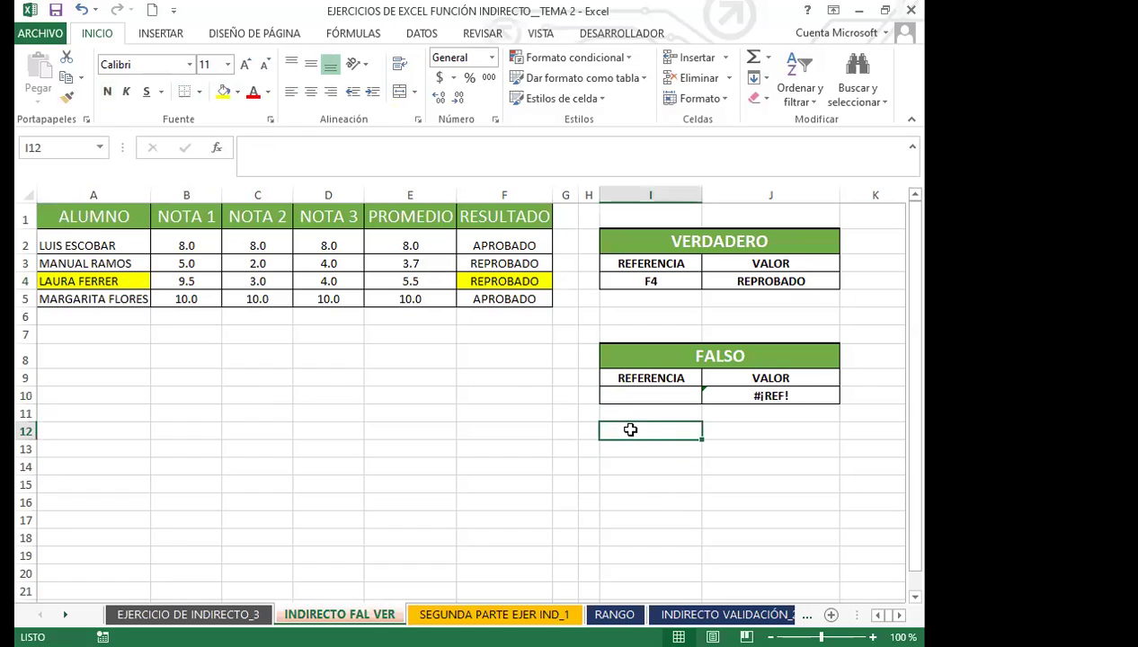
left_click(756, 395)
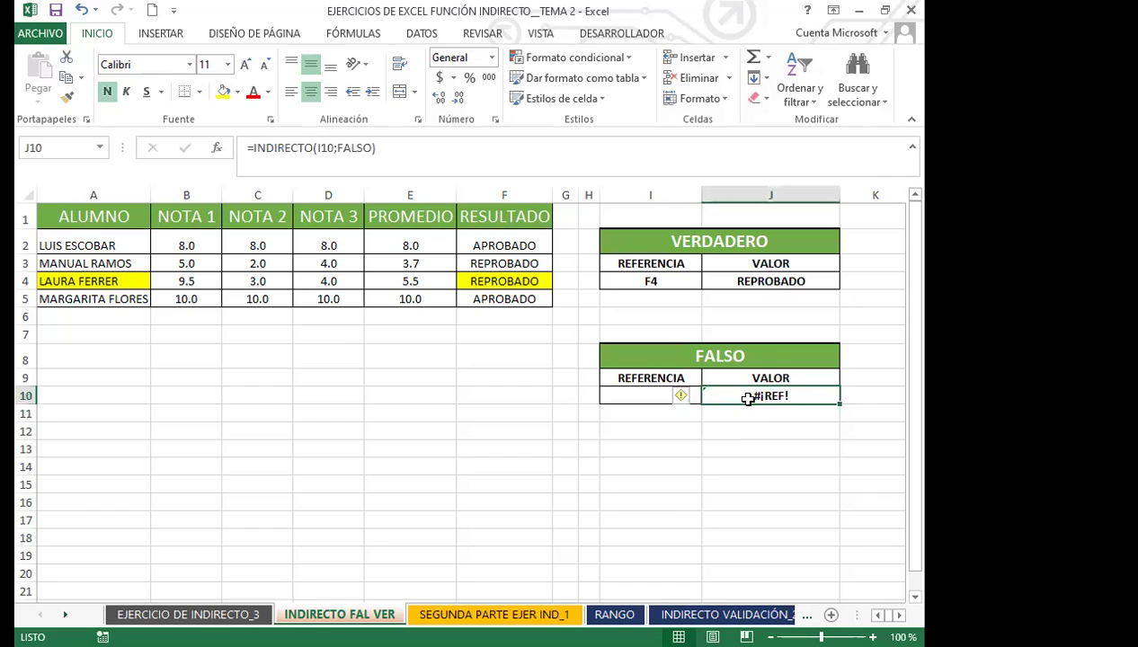
left_click(665, 419)
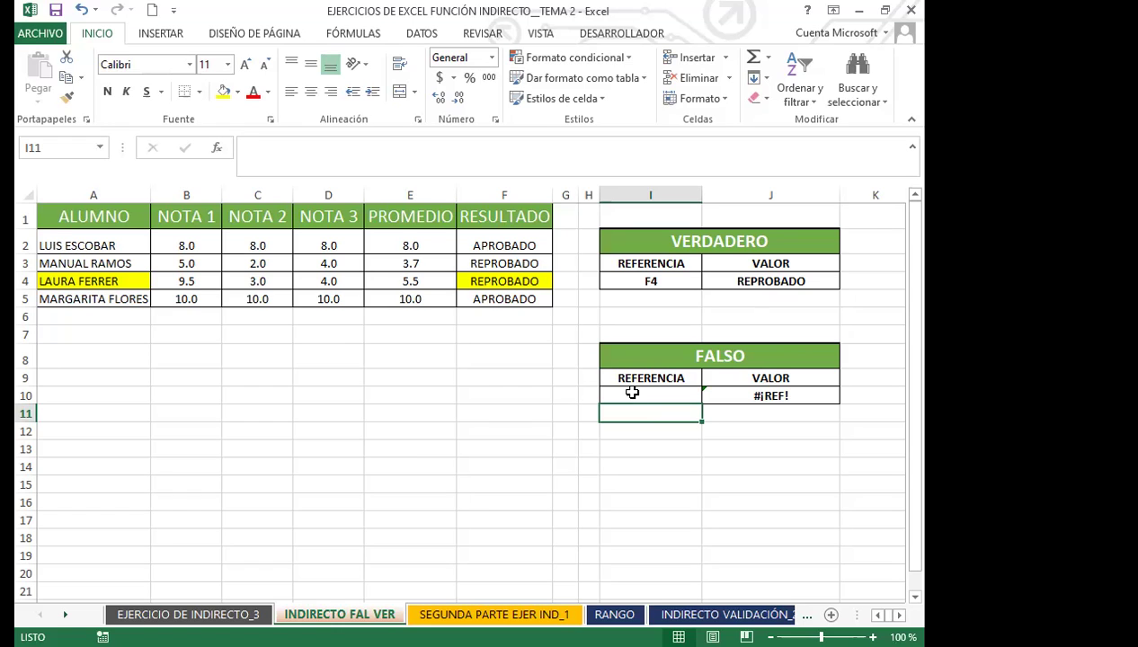
Wrap the FALSO table's VALOR formula in an error check: =SI.ERROR(INDIRECTO(I10;FALSO);"NO HAY REFERENCIA").
left_click(739, 395)
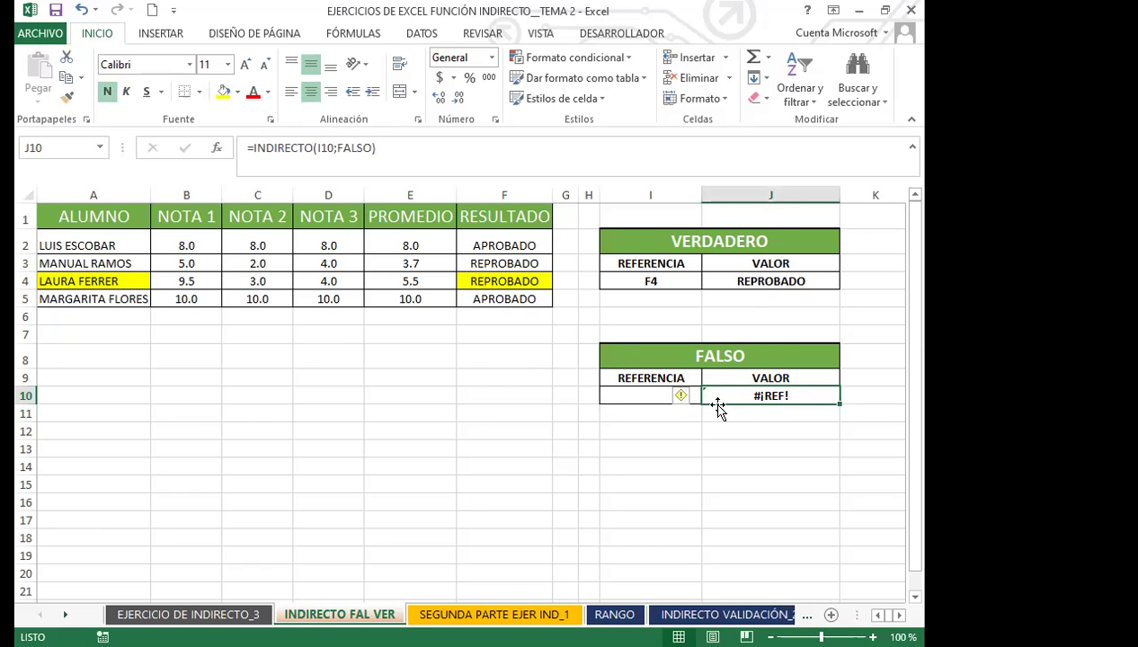
double_click(743, 395)
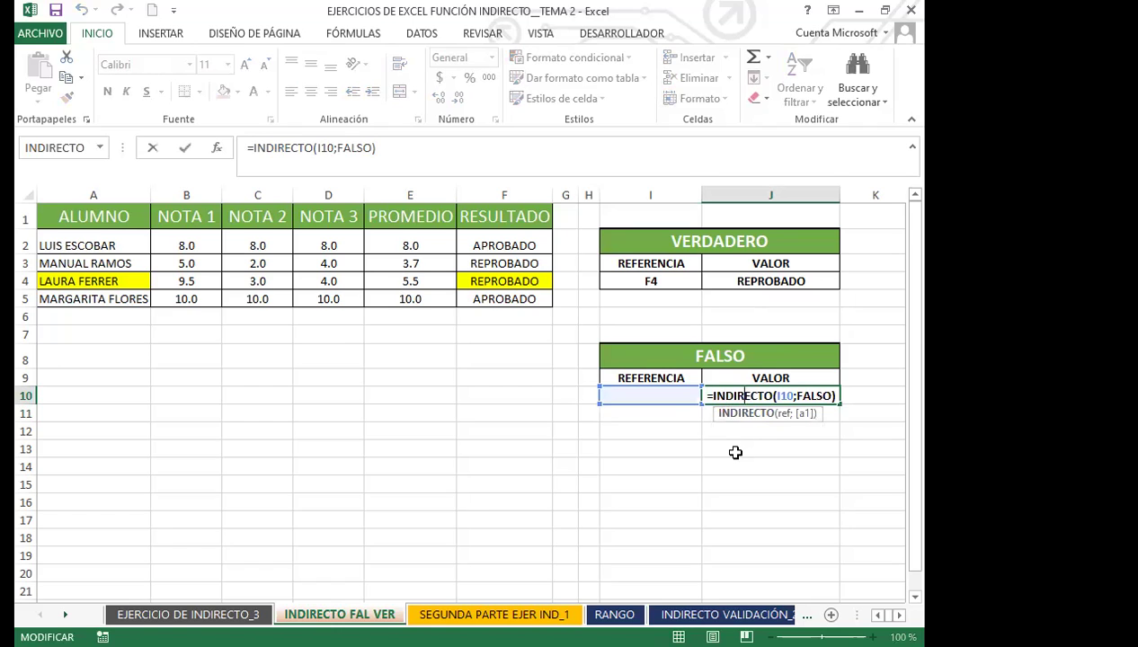
left_click(715, 396)
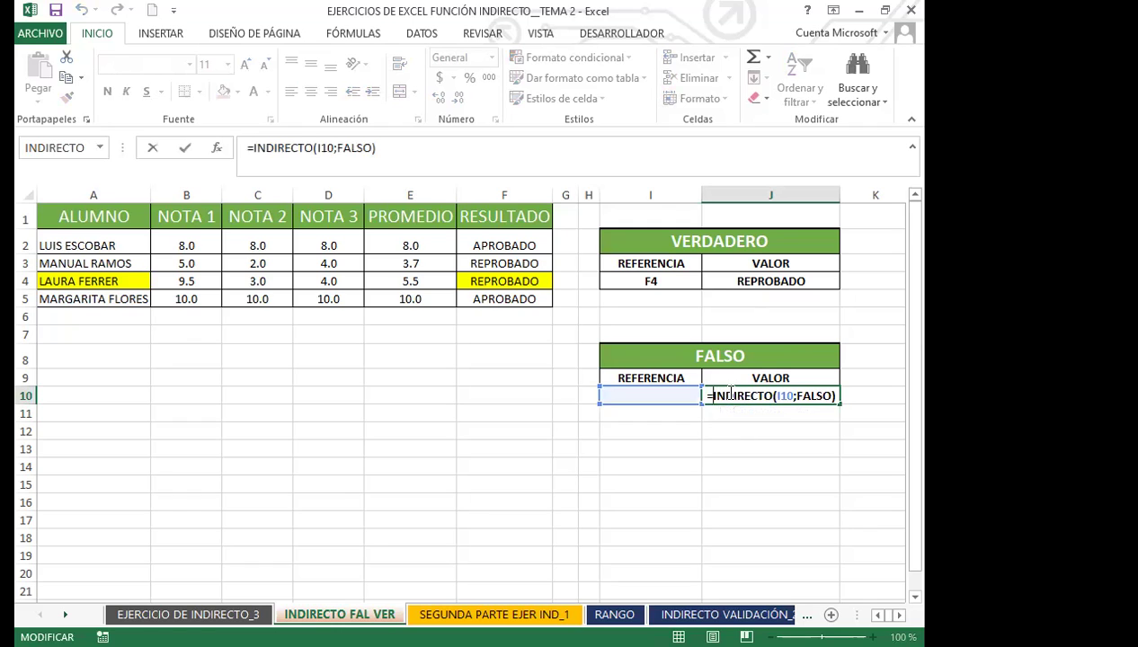
type("SI.ERROR")
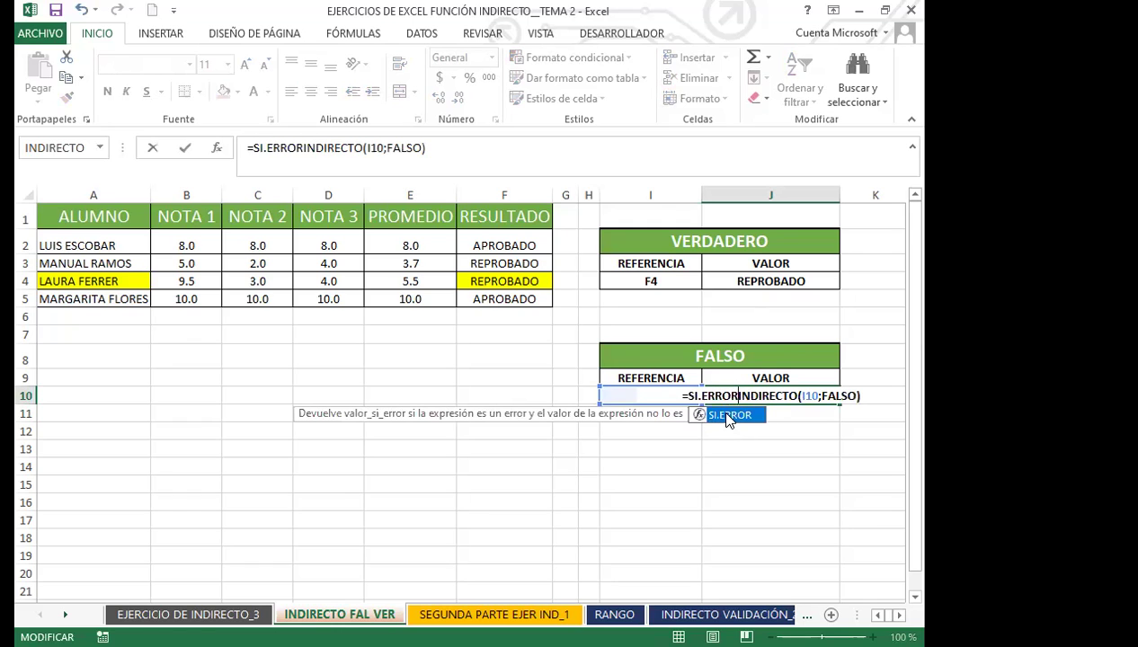
double_click(755, 416)
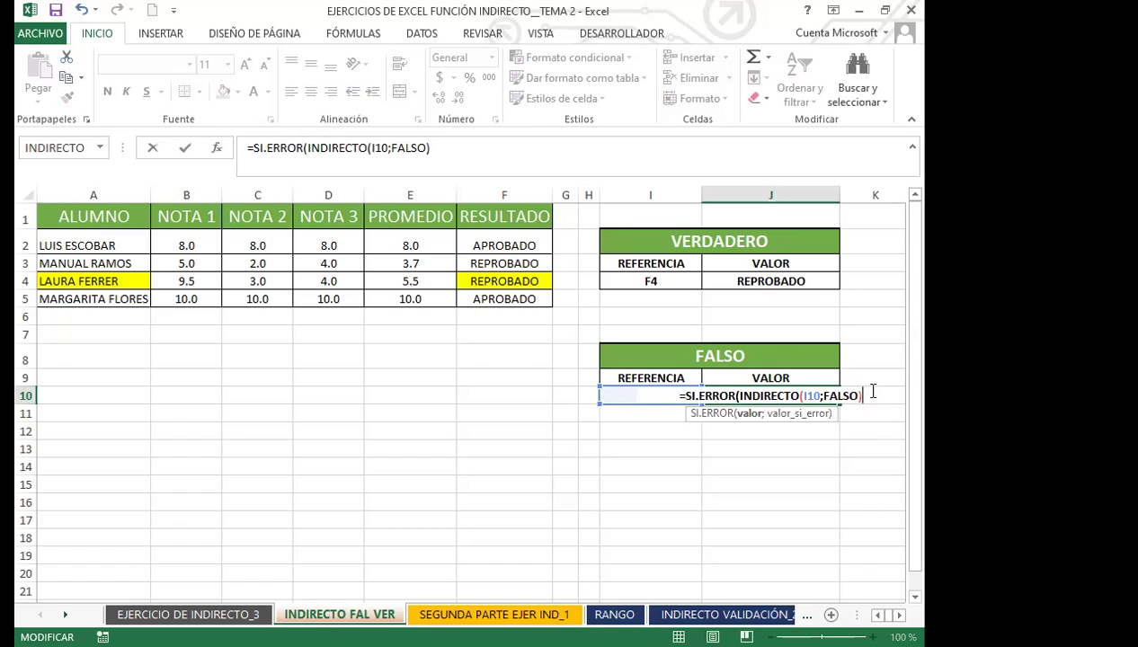
type(";")
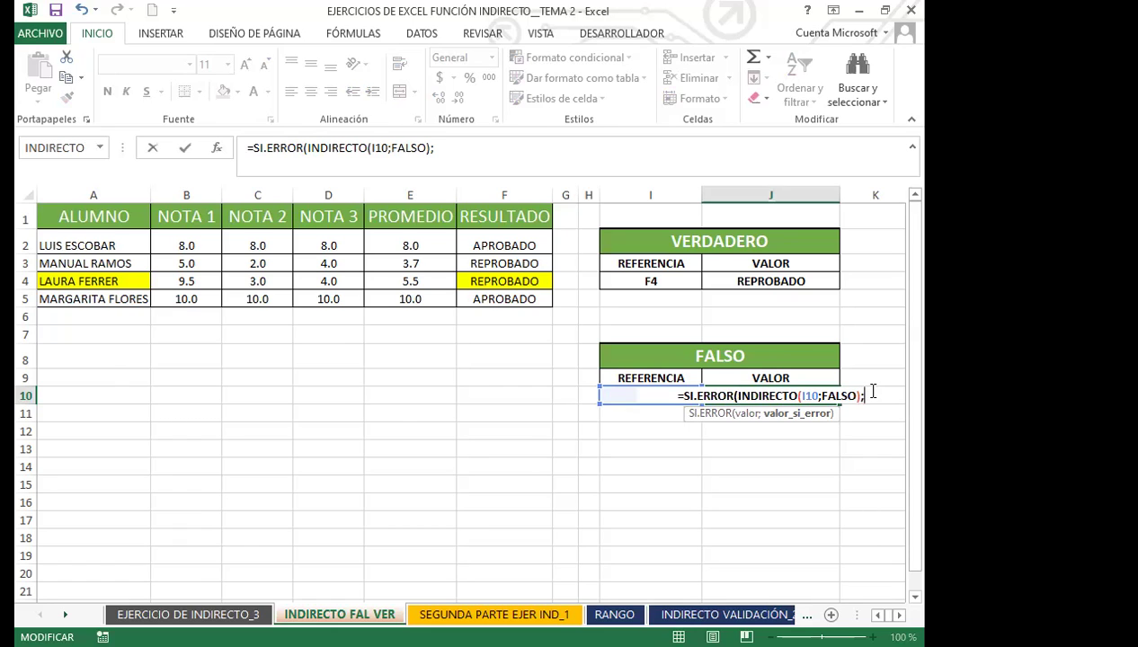
type("\"")
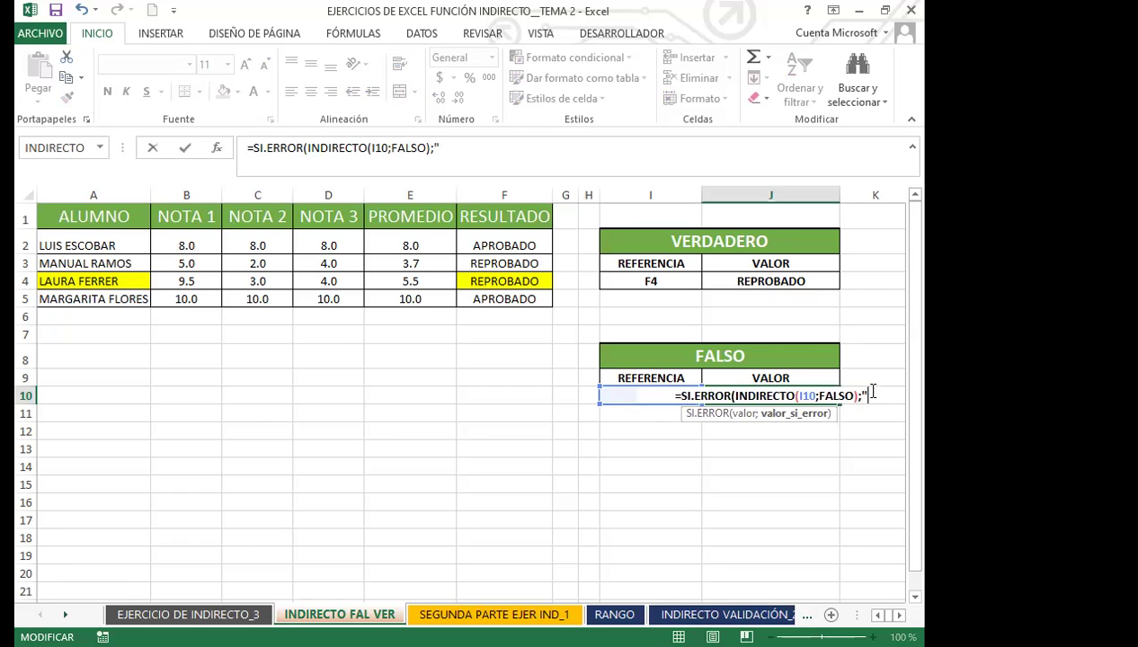
type("NO HAY REFERENCIA\"")
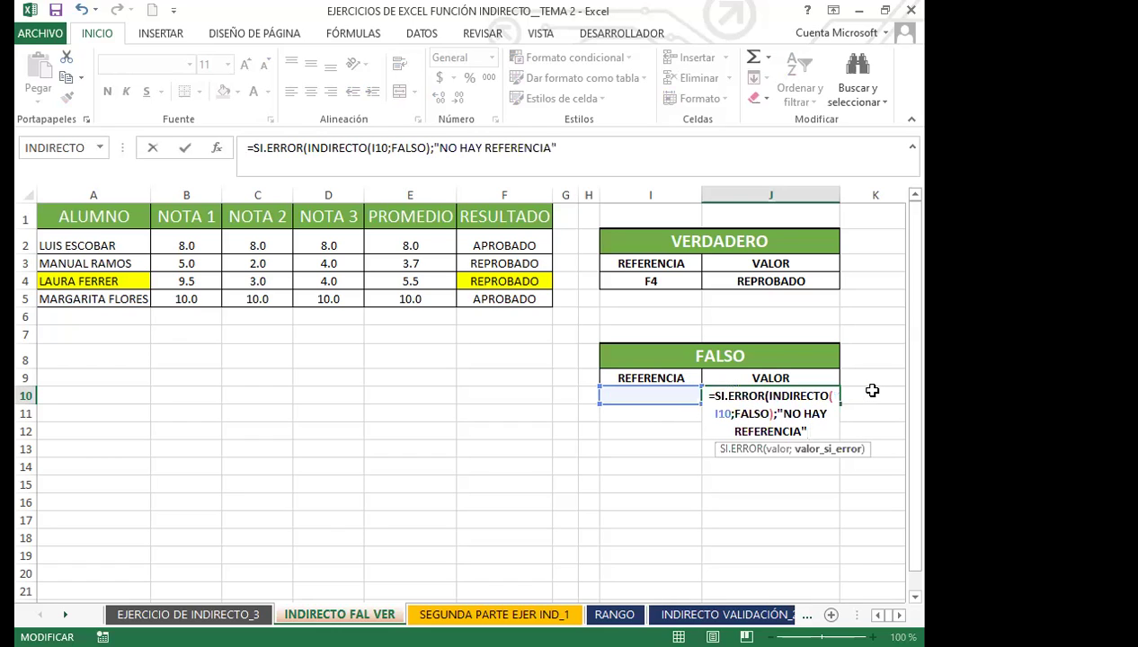
type(")")
key("Return")
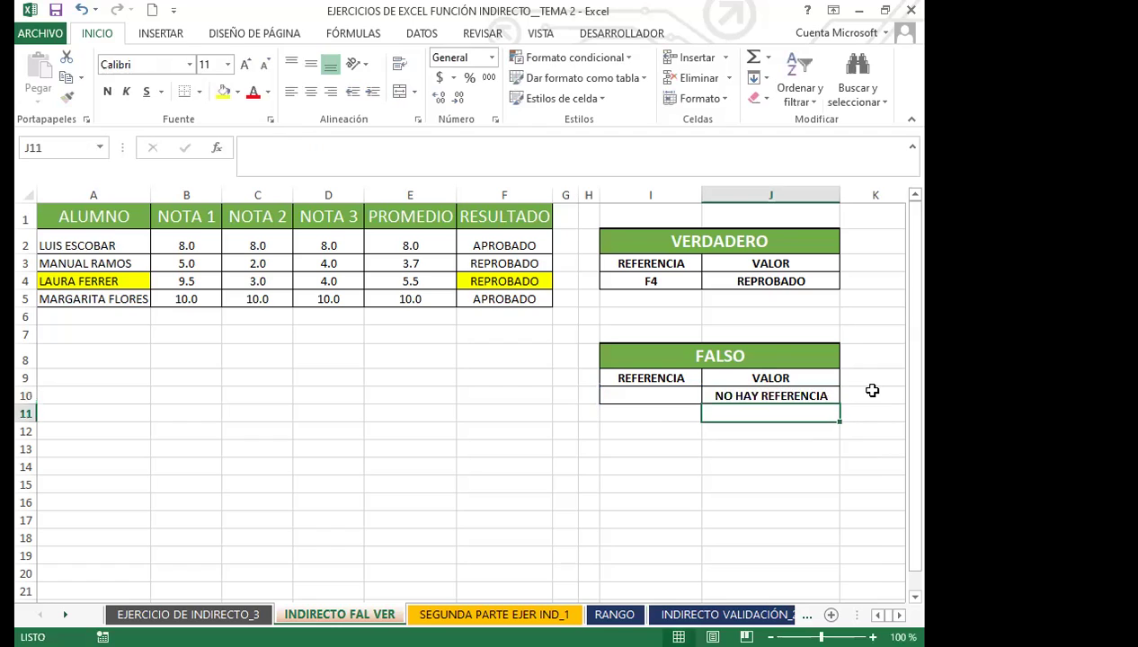
Review the finished SI.ERROR formula in the FALSO table's VALOR cell.
left_click(734, 434)
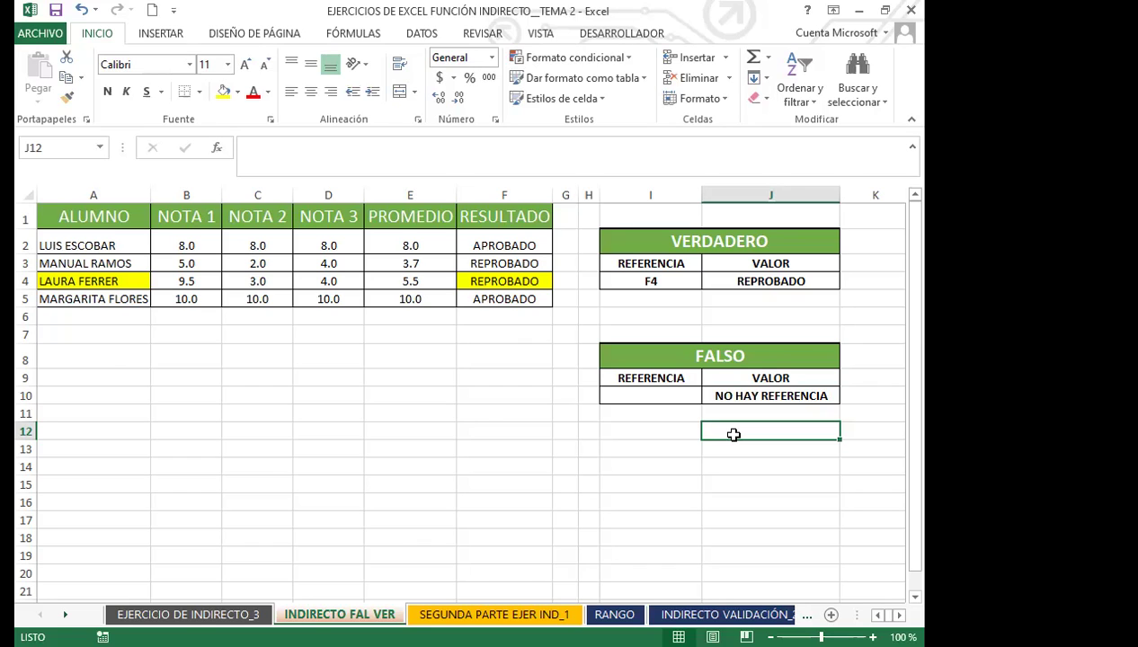
left_click(727, 397)
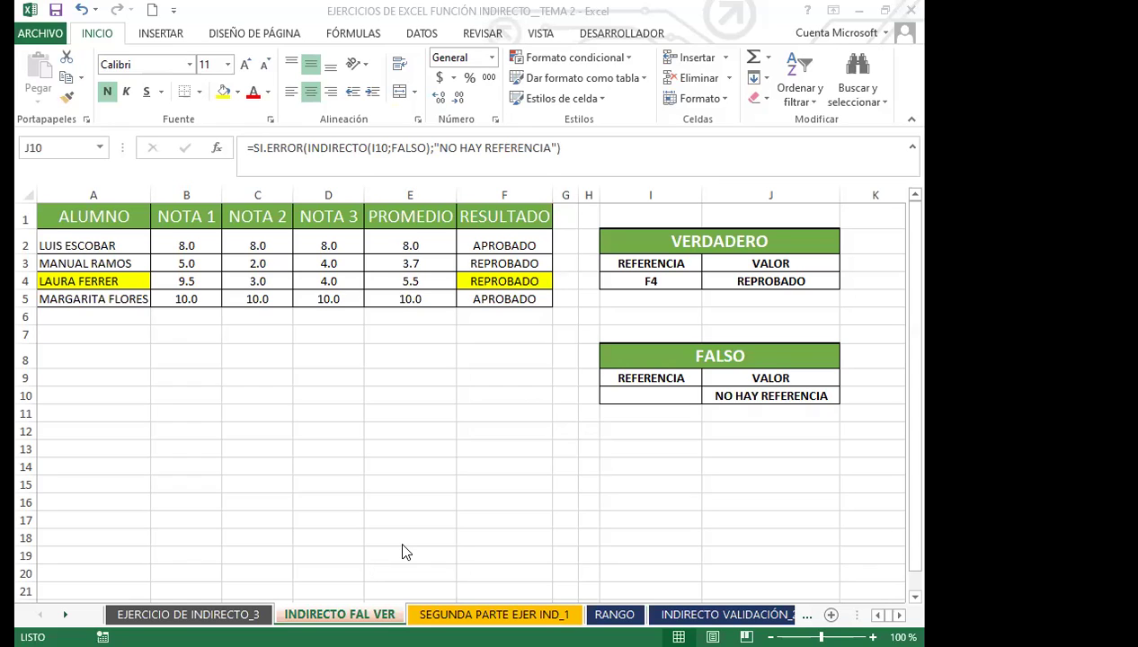
left_click(727, 394)
left_click(704, 394)
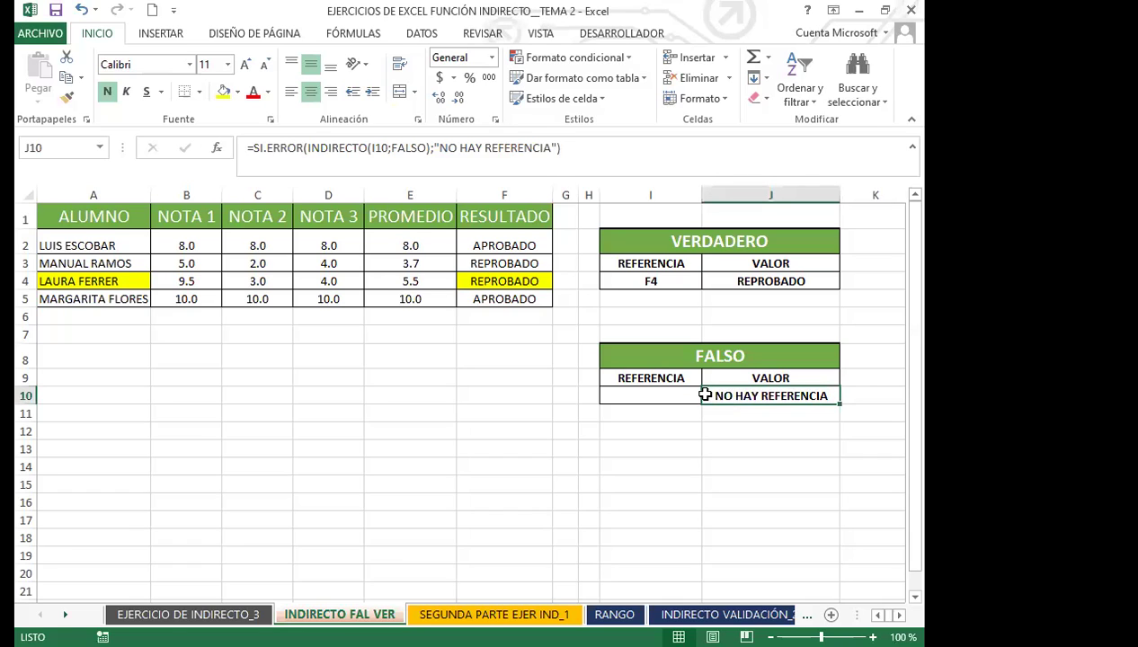
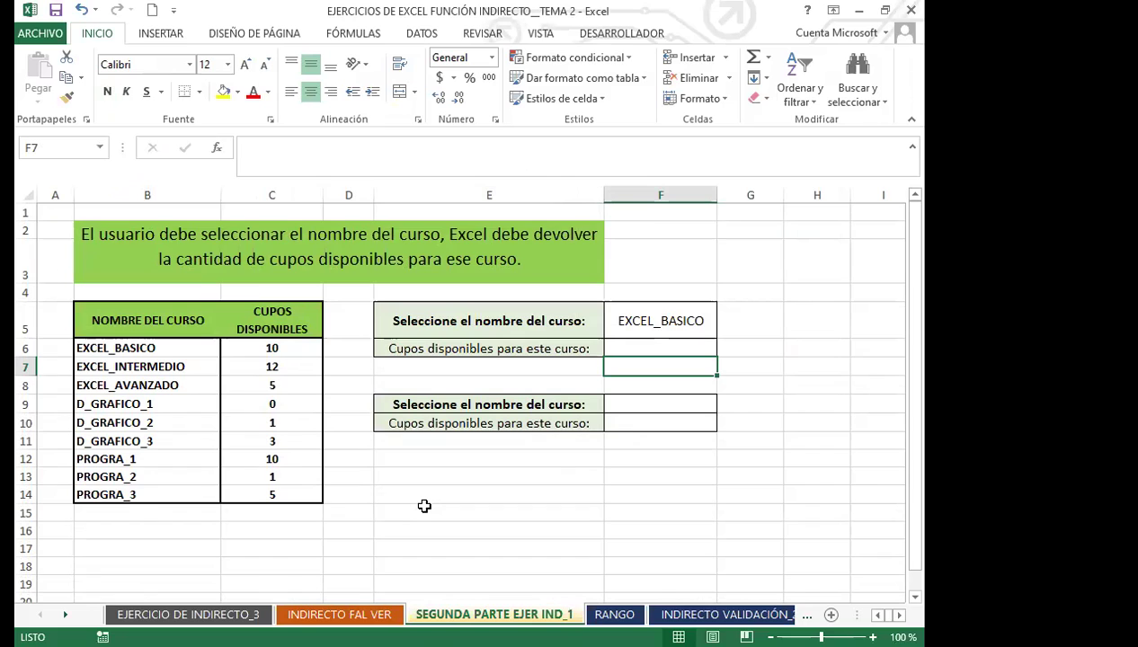
On the SEGUNDA PARTE EJER IND_1 sheet, examine the course names and the course selection list in cell F5.
left_click(684, 328)
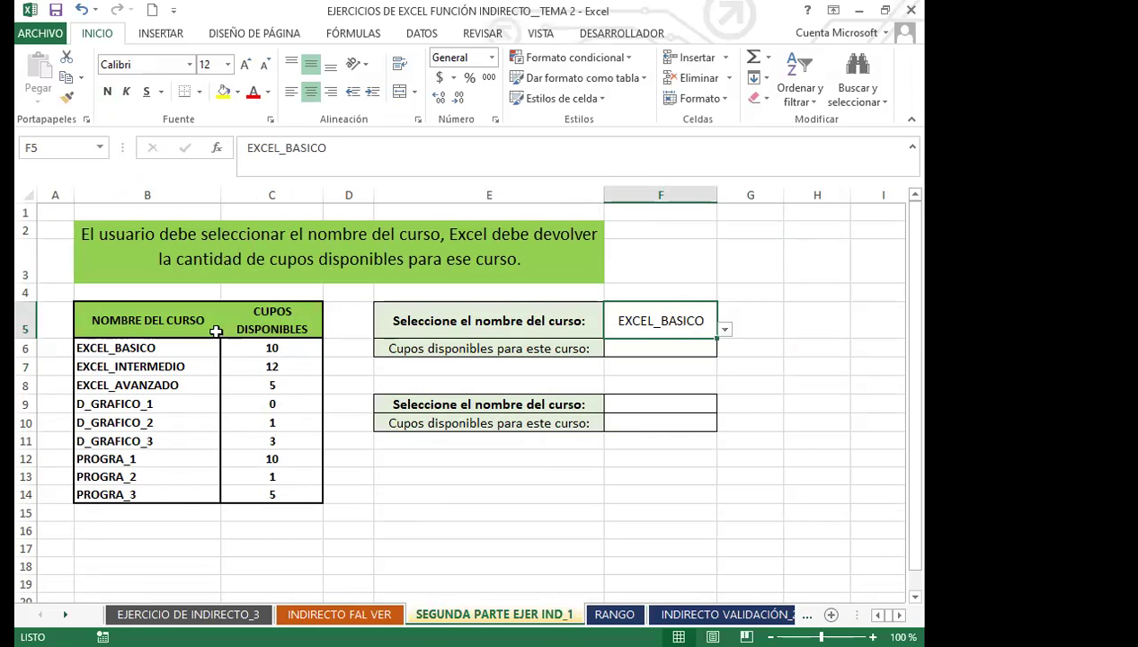
left_click(189, 350)
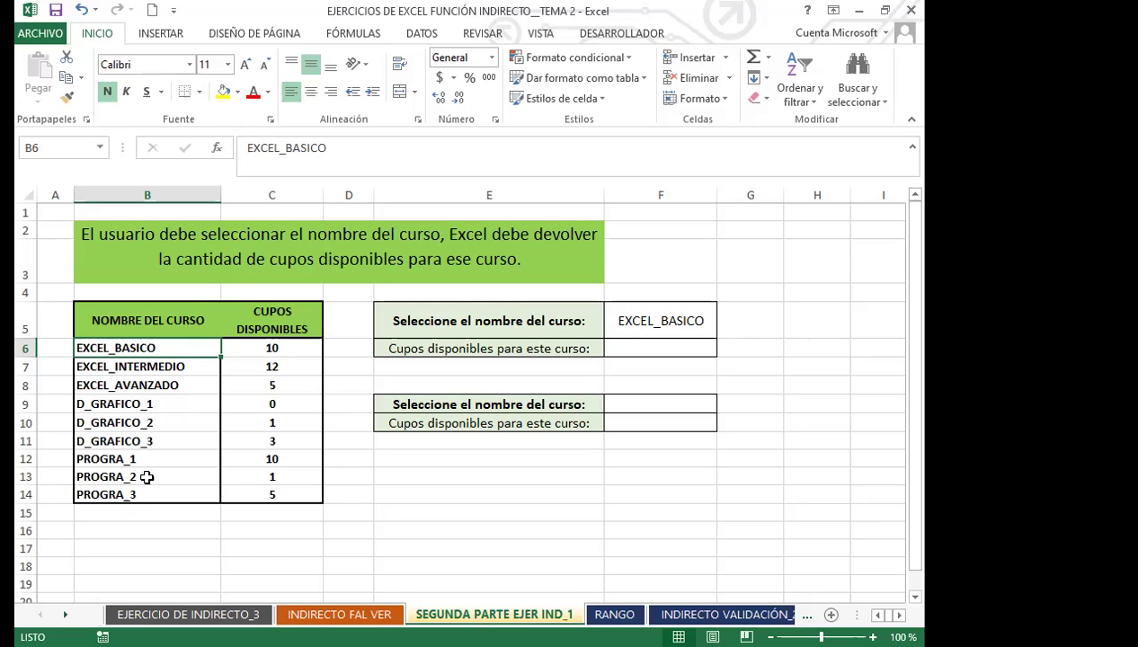
left_click(647, 318)
left_click(725, 331)
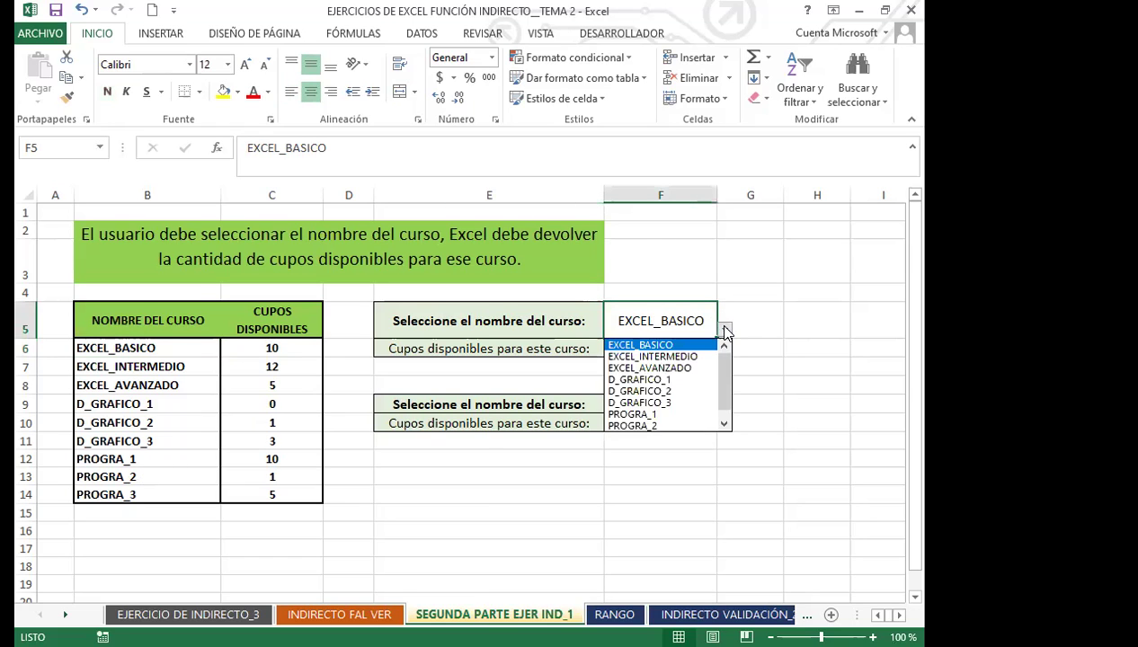
left_click(725, 330)
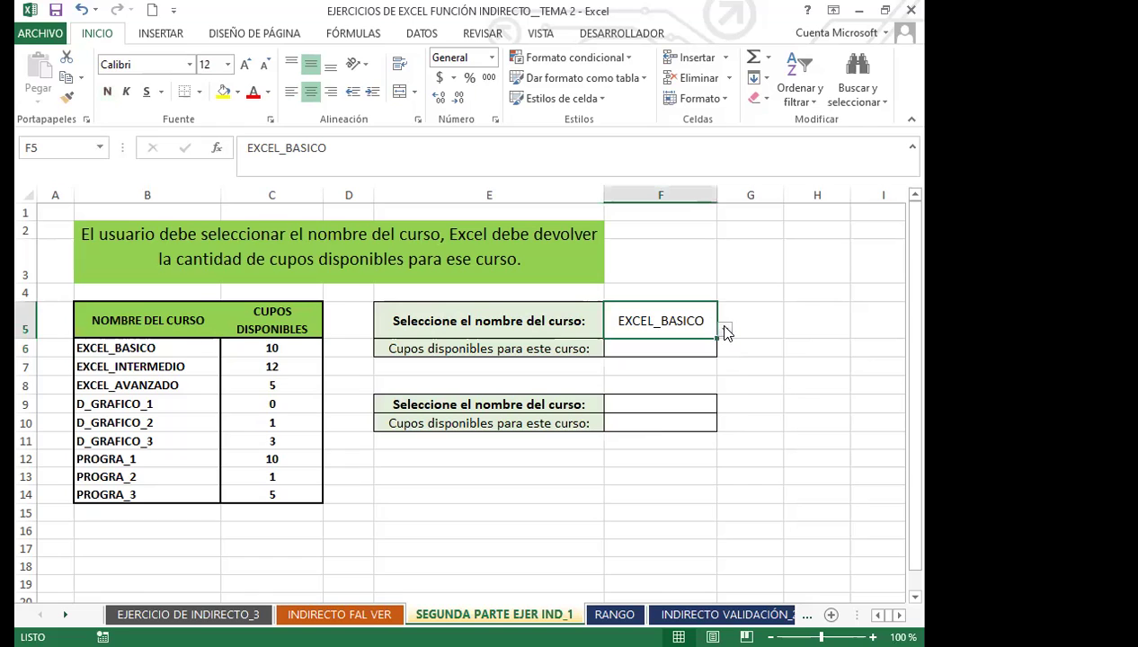
Confirm cell F5's data validation as a Lista with the course names =$B$6:$B$14 as its source.
left_click(420, 33)
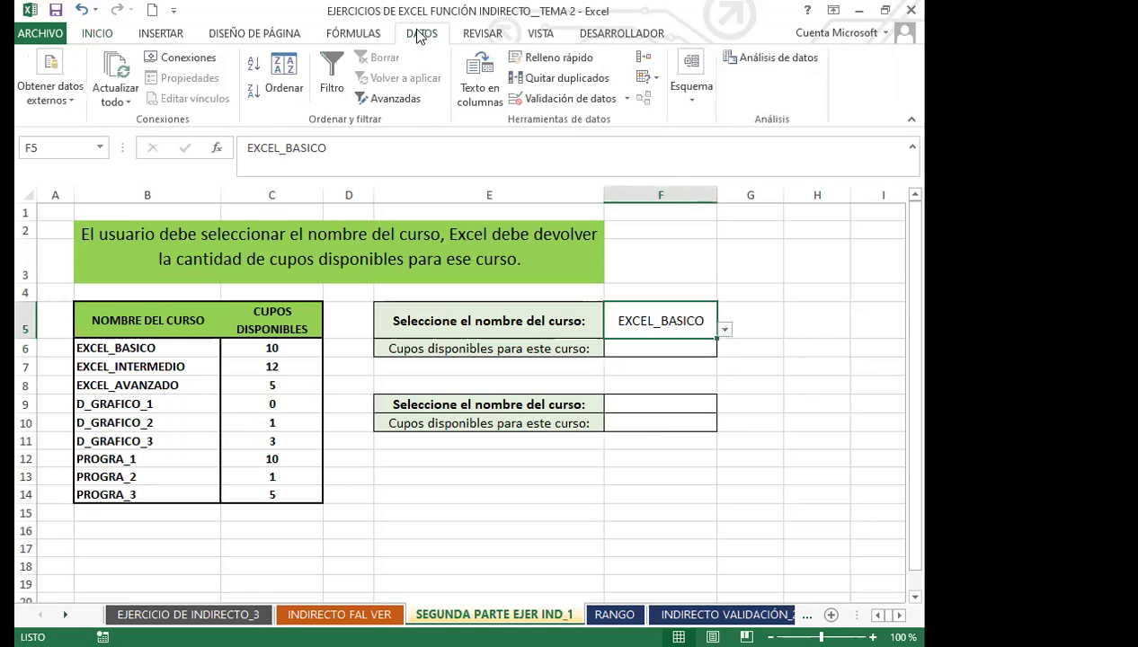
left_click(627, 99)
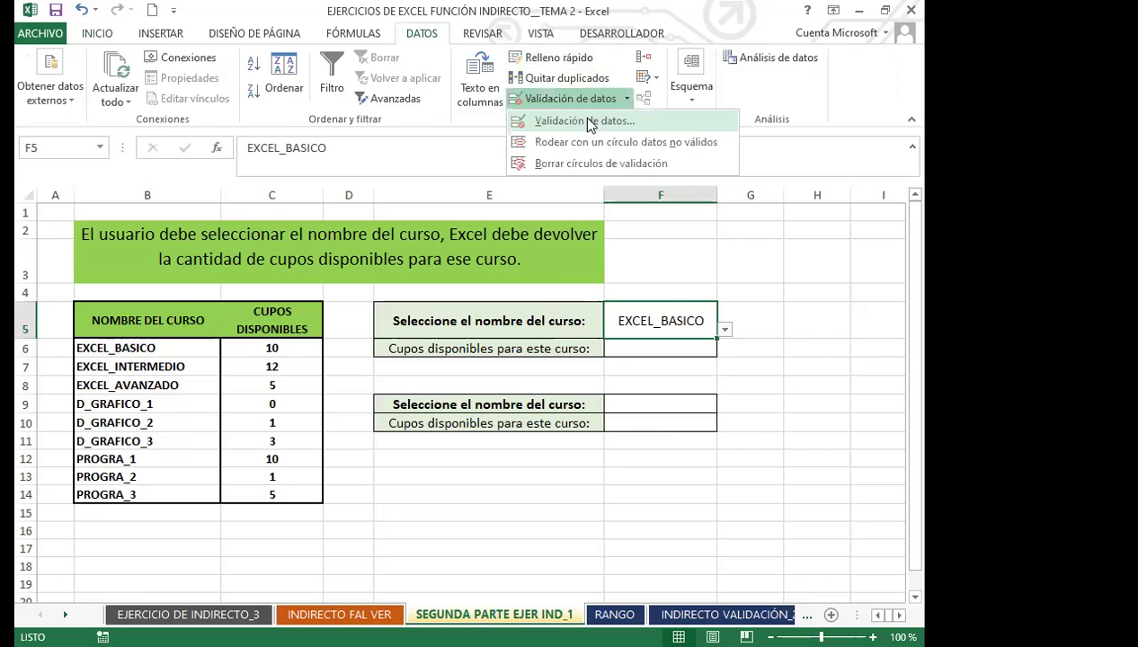
left_click(588, 123)
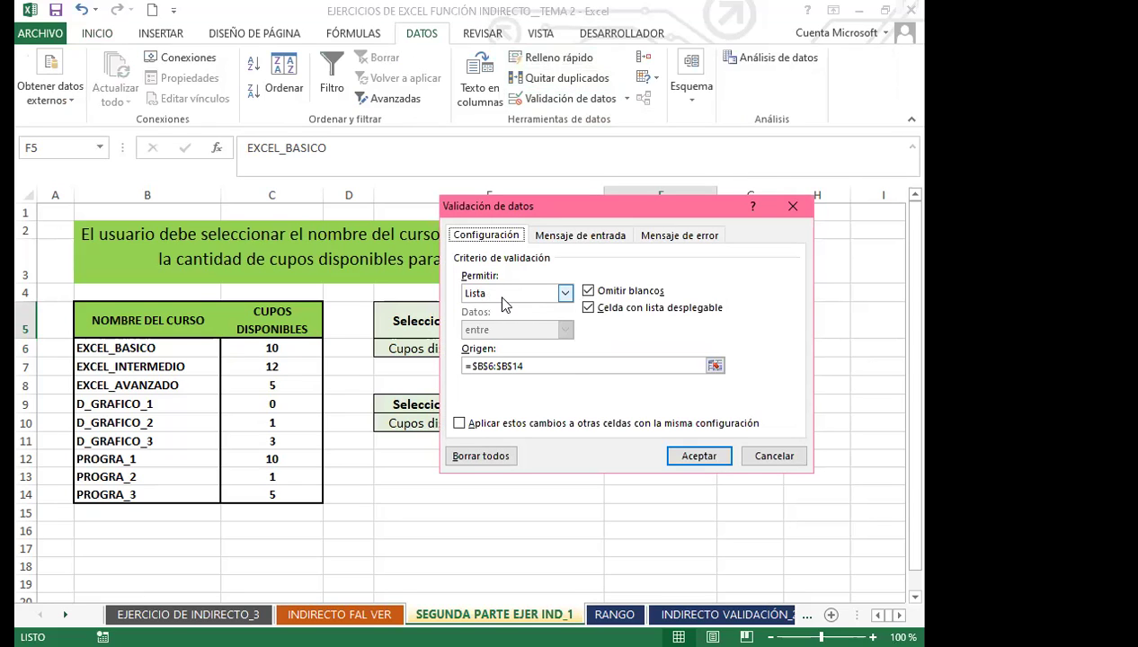
left_click(501, 296)
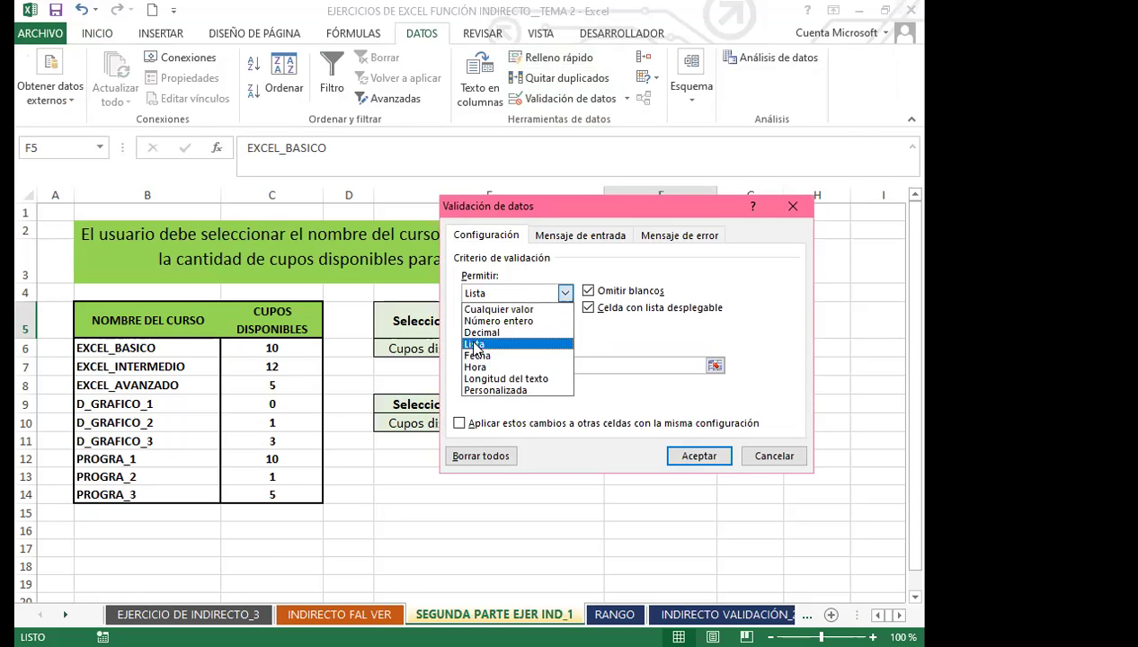
left_click(476, 347)
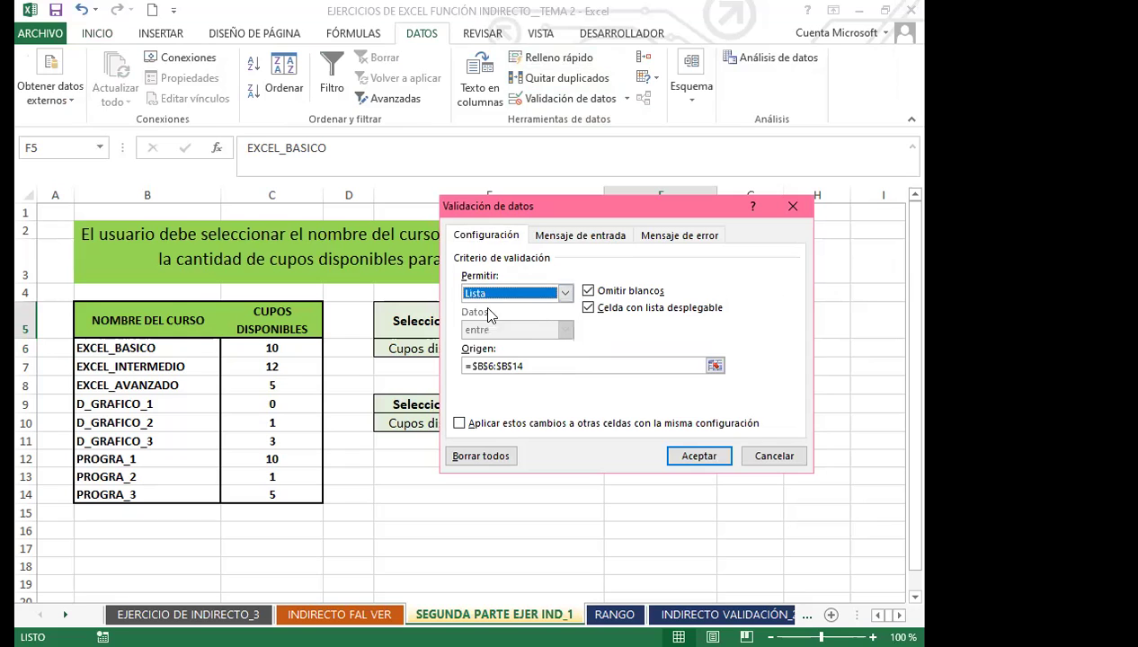
left_click(529, 366)
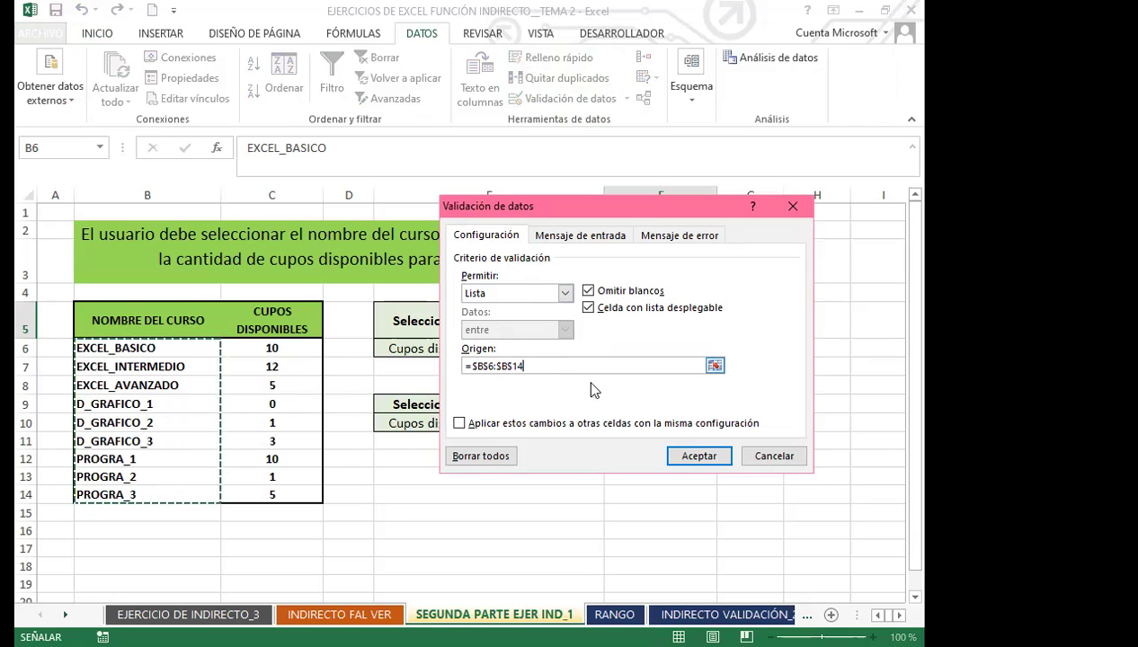
left_click(699, 456)
Choose D_GRAFICO_1 from the course selection list in cell F5.
left_click(654, 353)
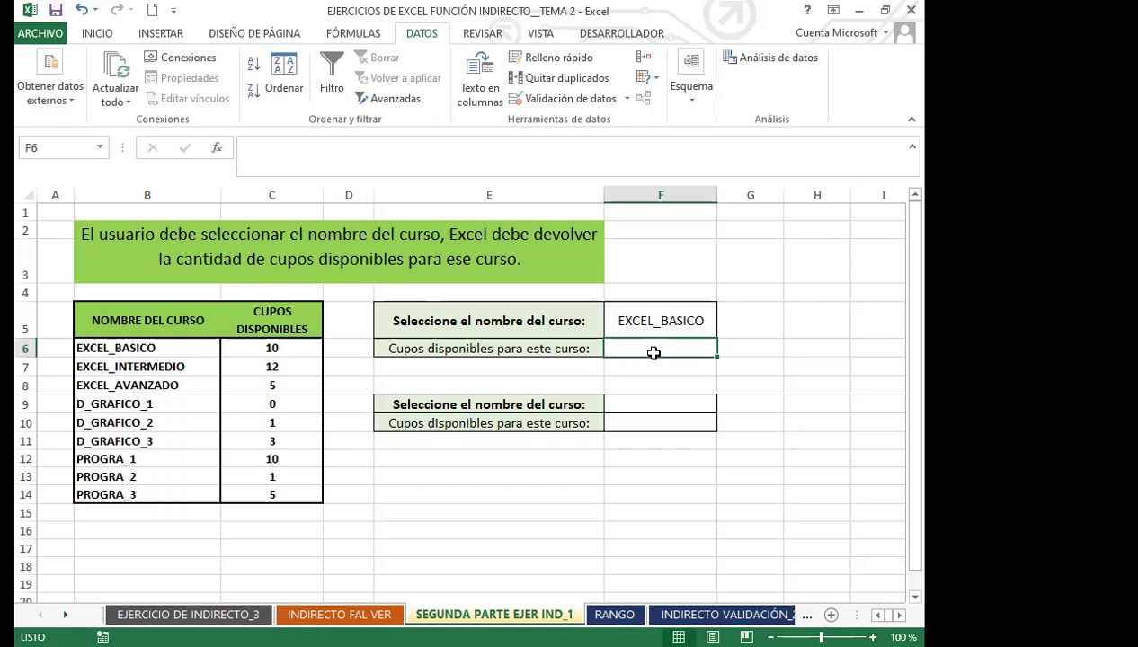
left_click(670, 322)
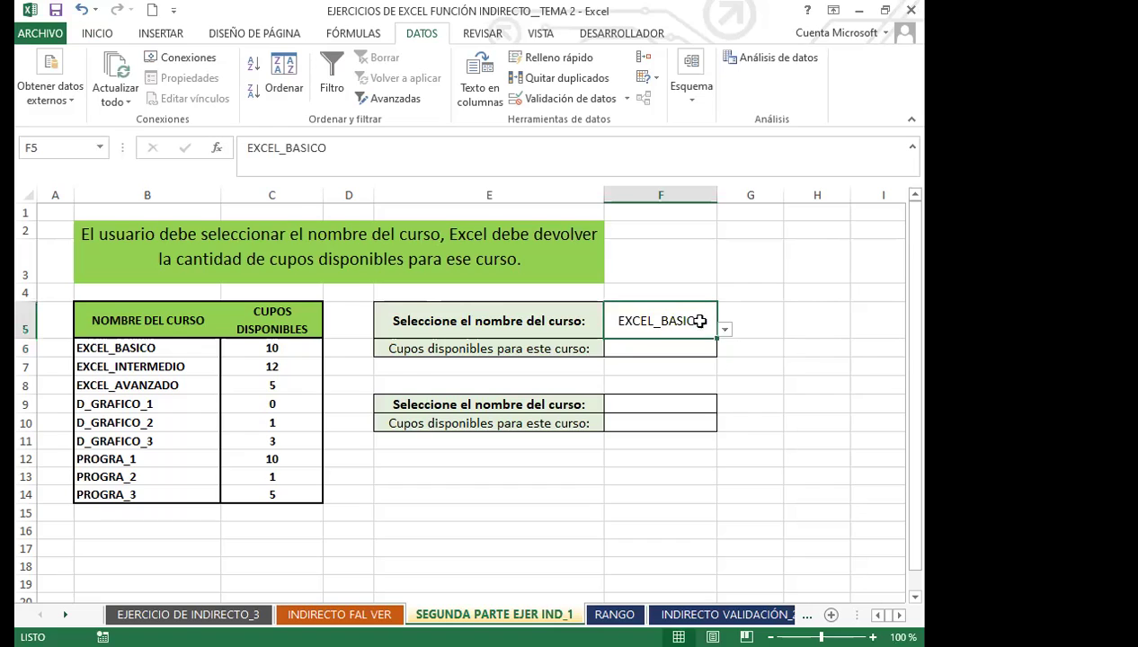
left_click(723, 333)
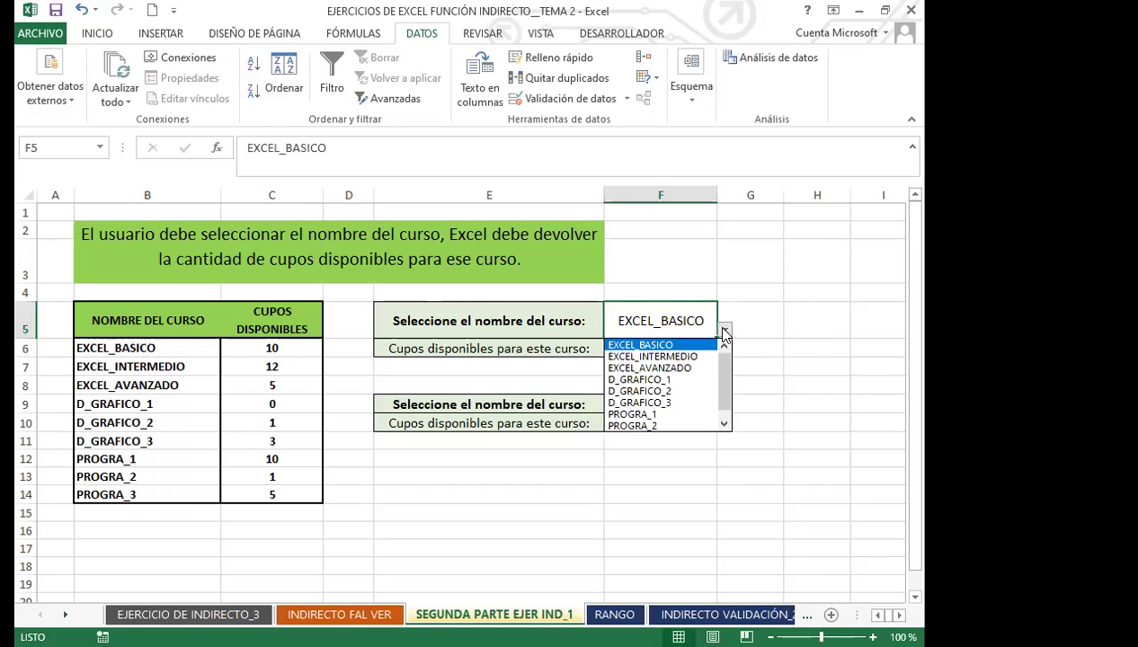
left_click(632, 380)
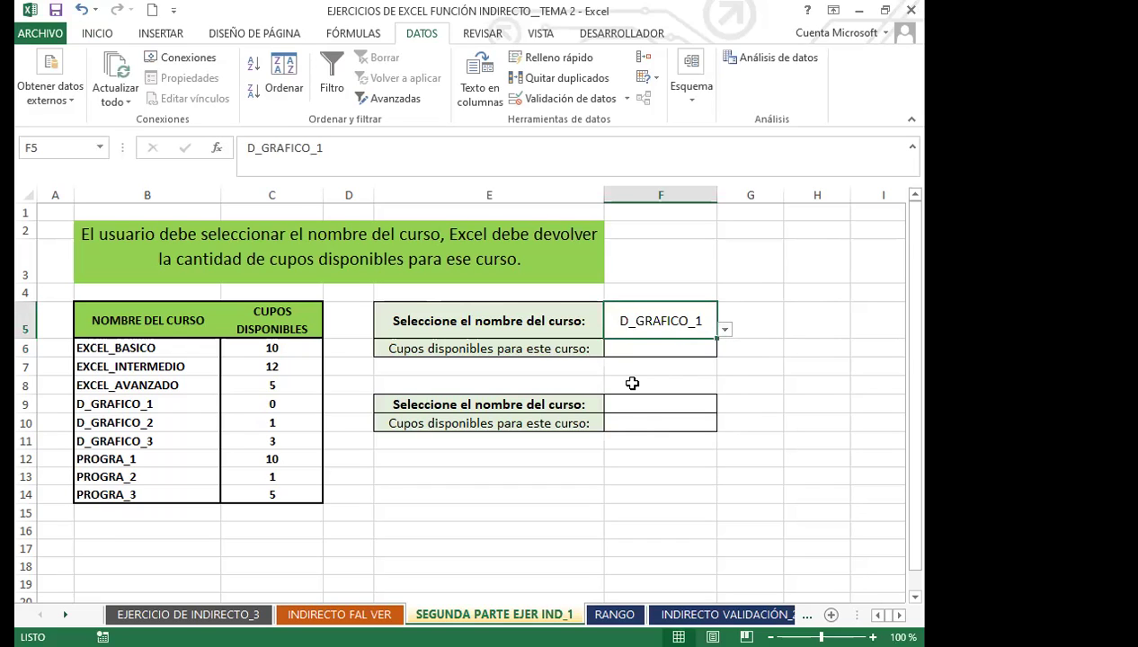
Inspect the EXCEL_BASICO places cell C6, and clear the course selected in cell F5.
left_click(648, 353)
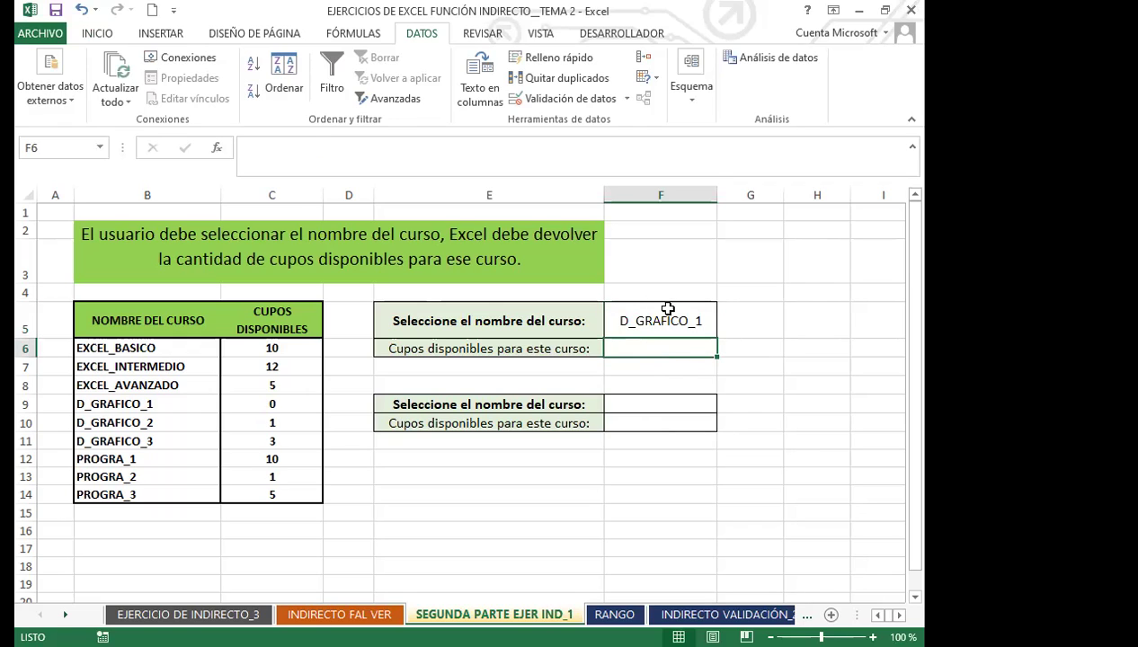
left_click(253, 353)
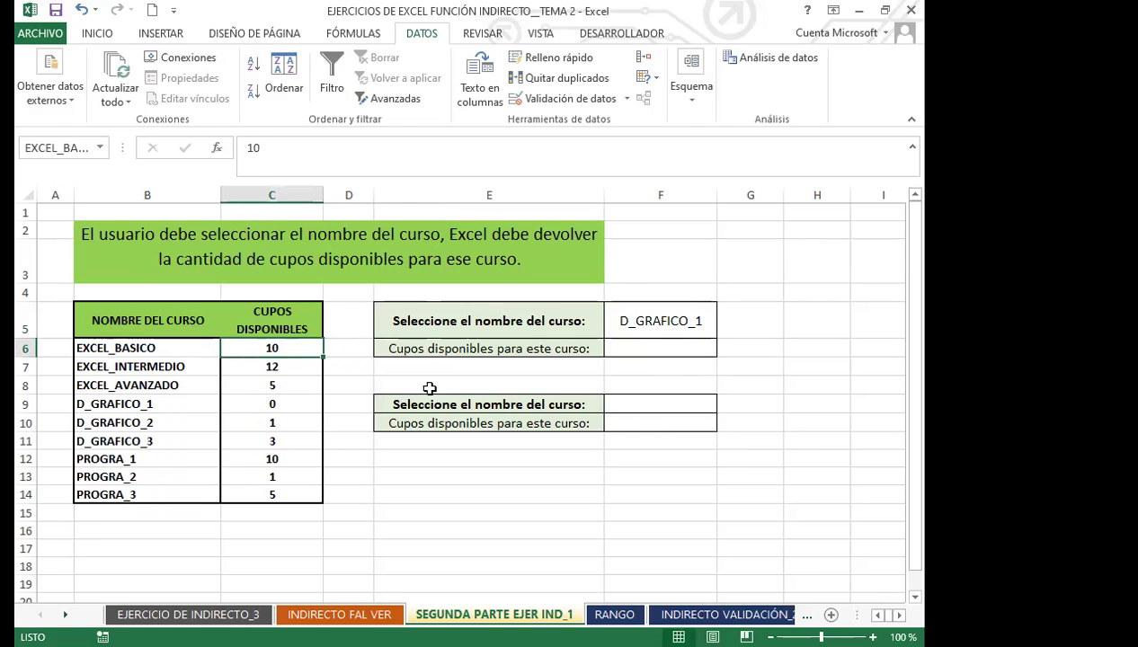
left_click(649, 350)
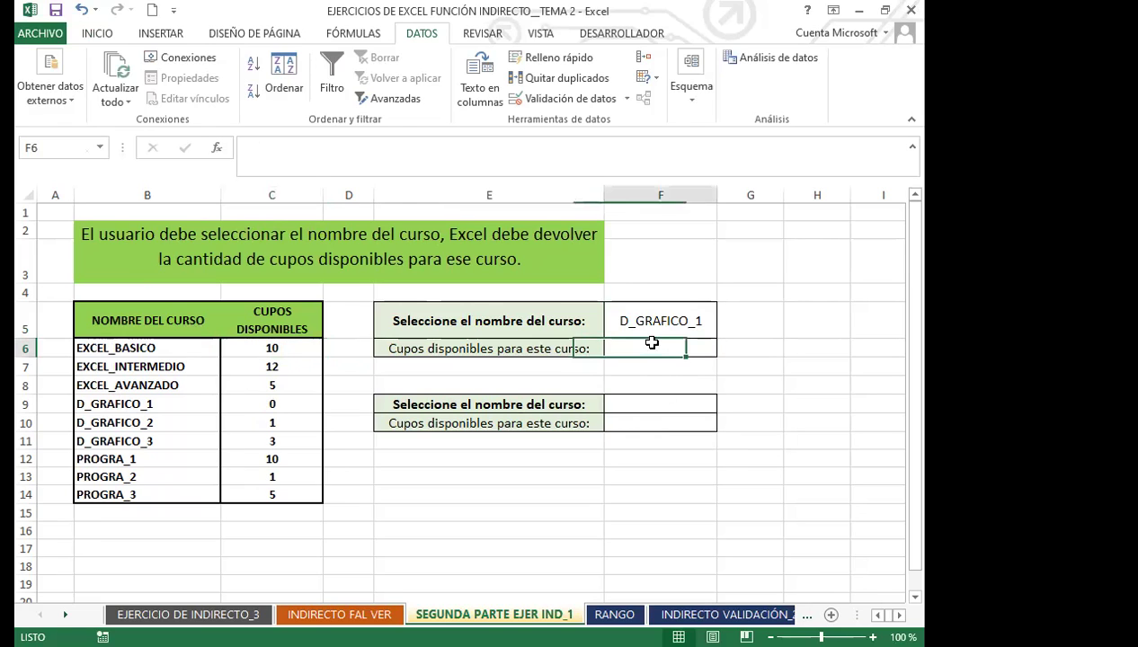
left_click(702, 322)
key("Delete")
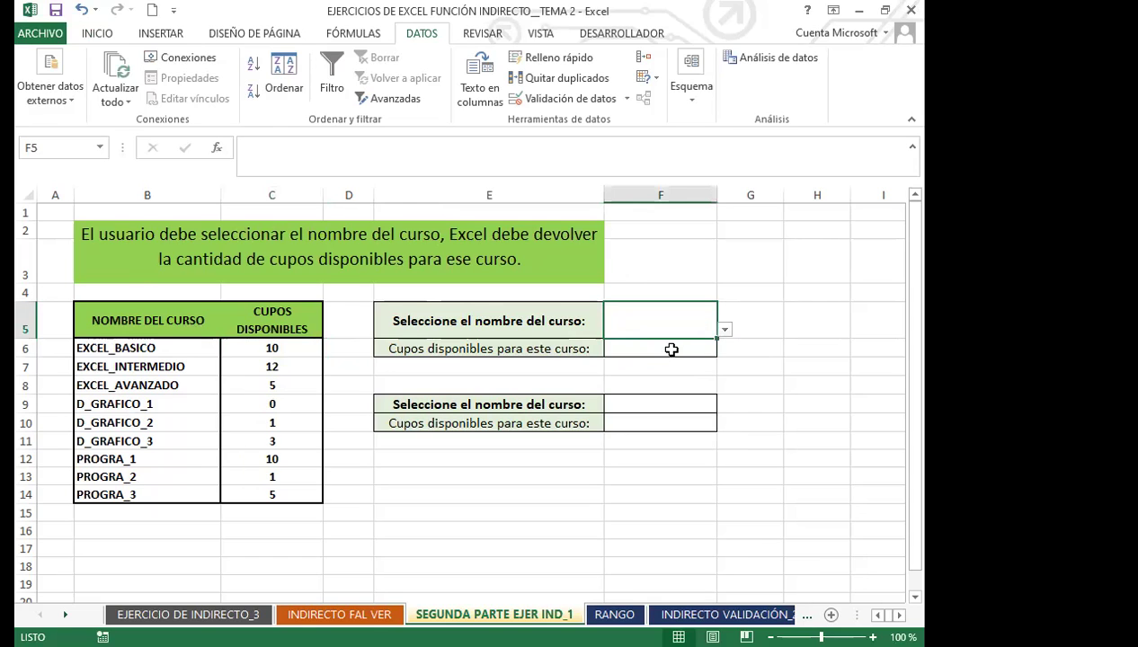
Enter the formula =INDIRECTO(F5) in cell F6 to return the selected course's available places.
left_click(672, 348)
type("=")
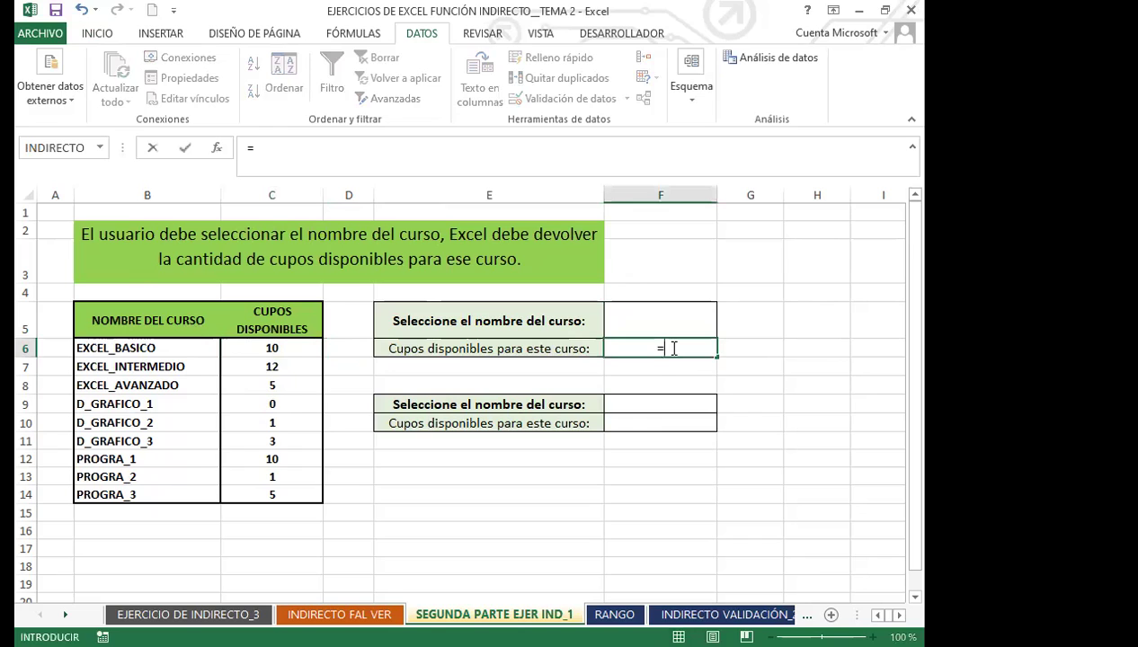
type("INDIRECTO(")
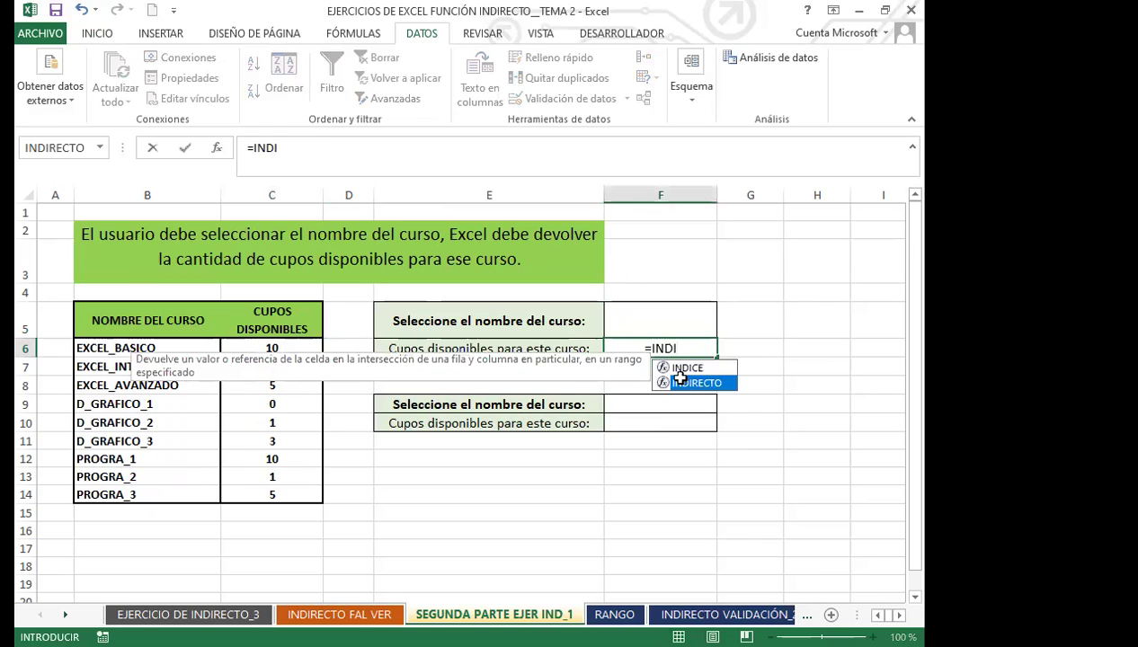
double_click(688, 383)
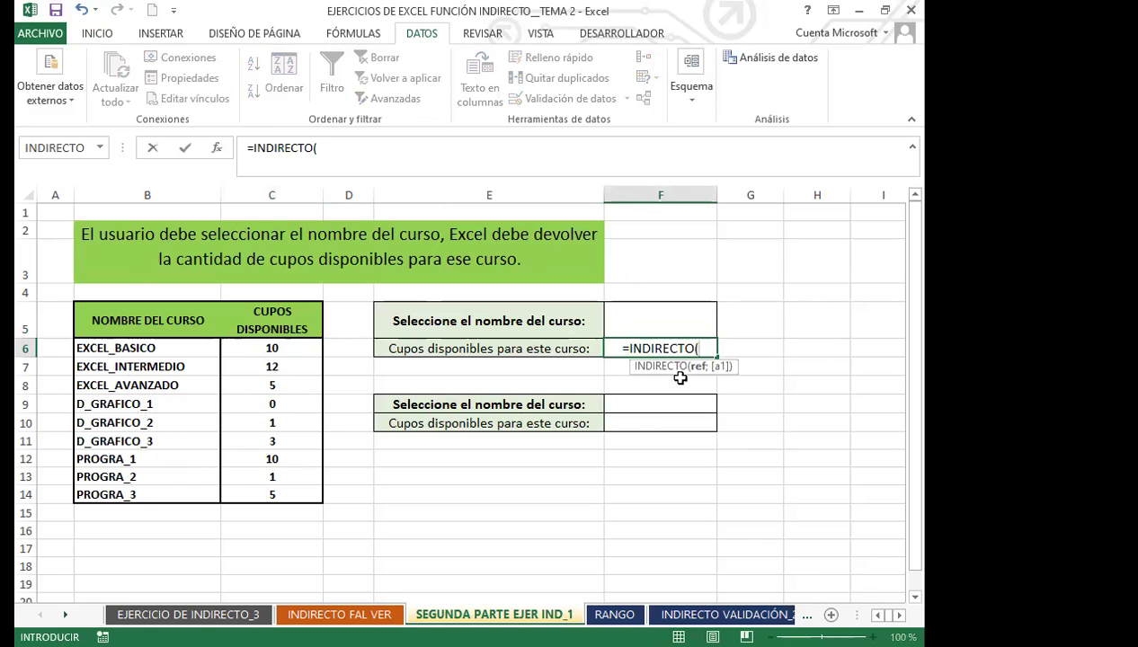
left_click(664, 320)
type(")")
key("Return")
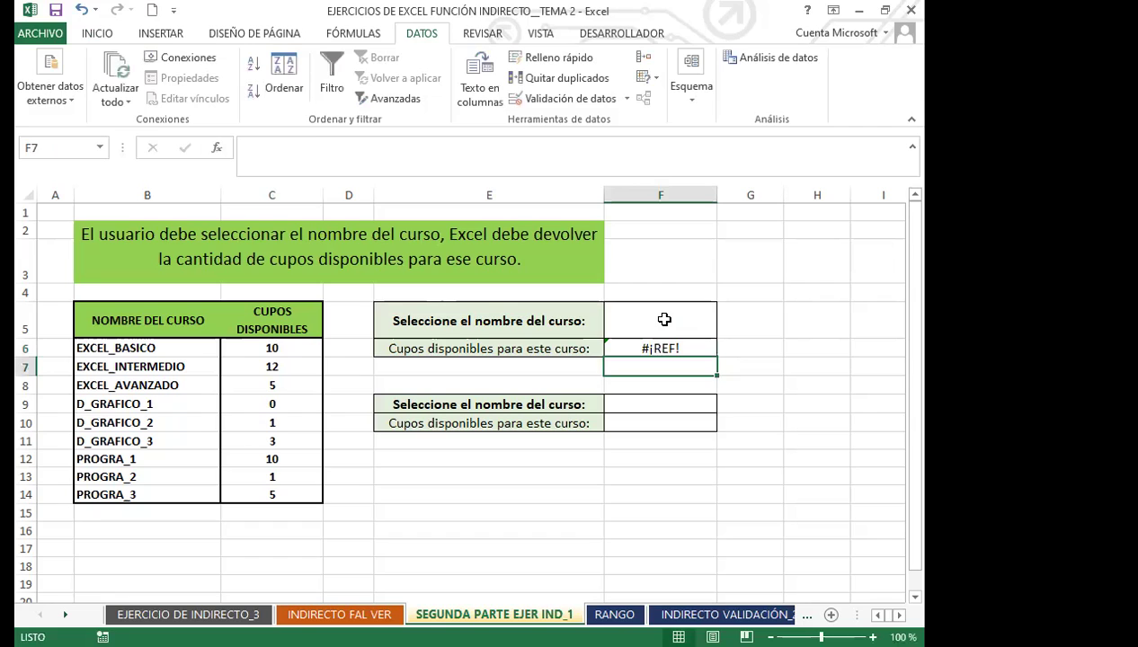
Test the F6 formula by choosing EXCEL_INTERMEDIO, PROGRA_1 and EXCEL_INTERMEDIO again in F5's course list.
left_click(675, 347)
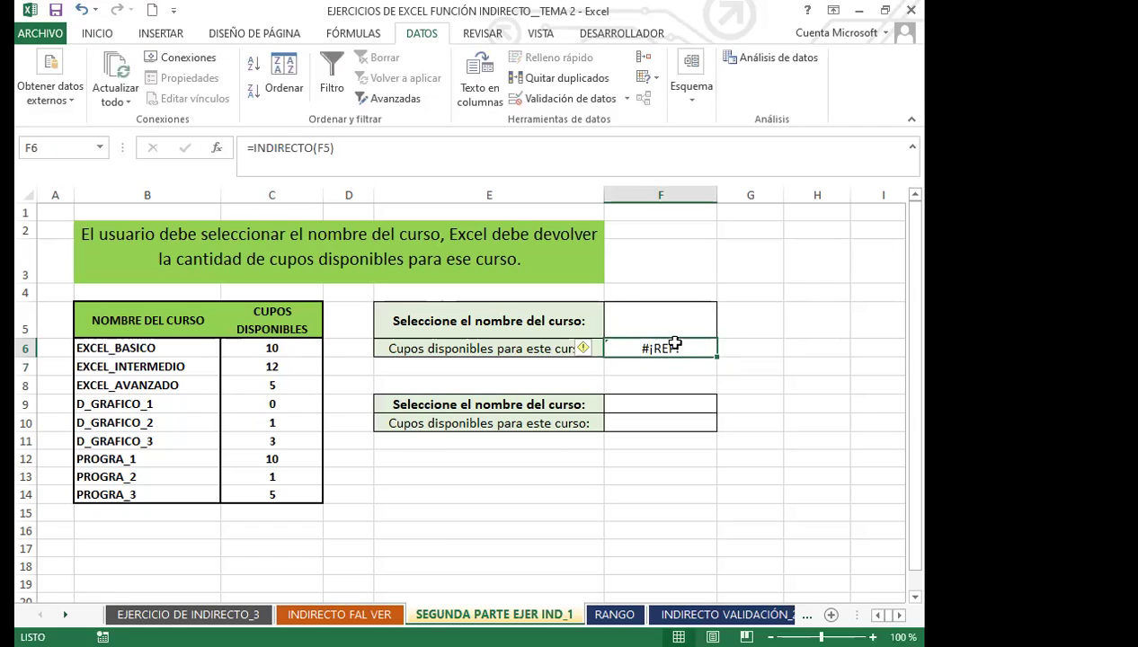
left_click(680, 316)
left_click(725, 331)
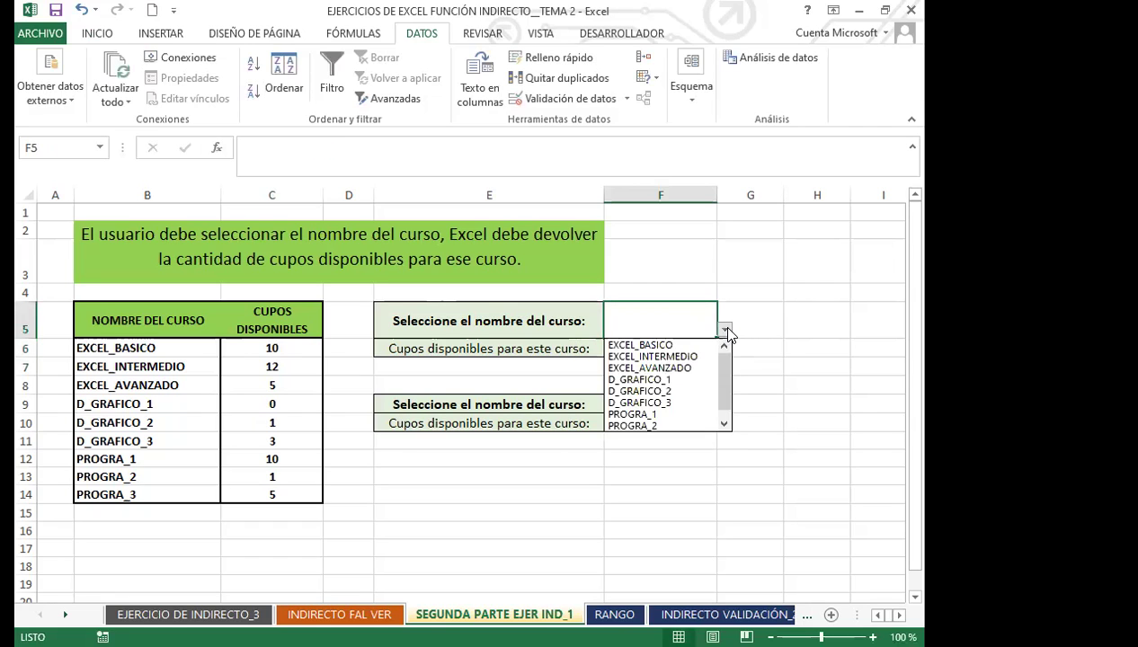
left_click(688, 359)
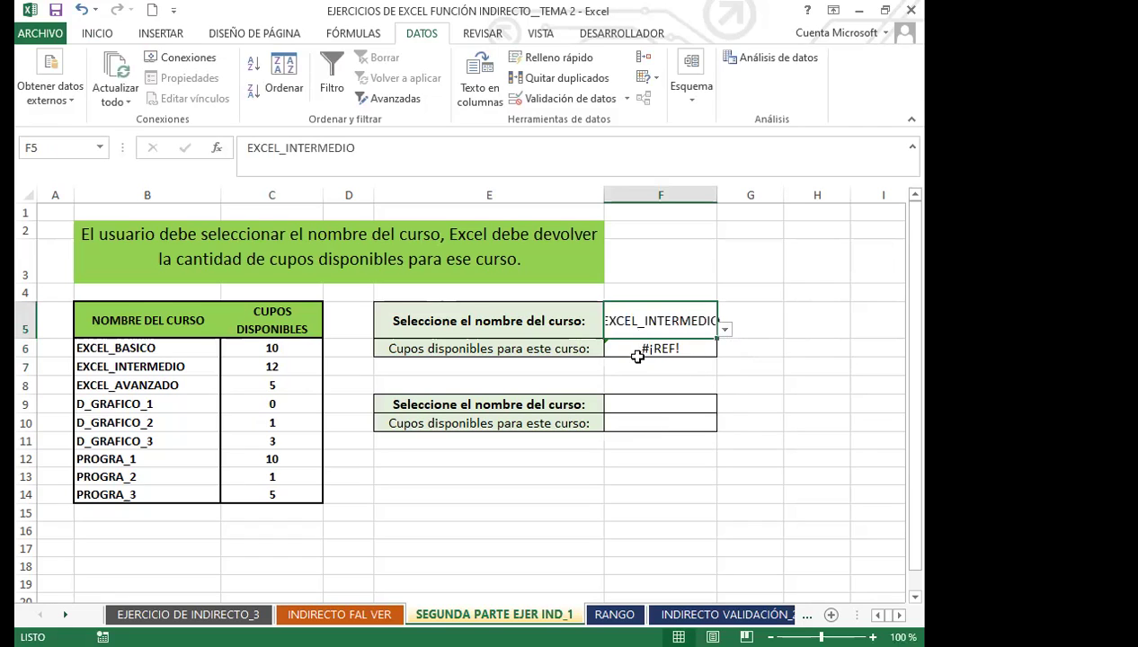
left_click(724, 330)
left_click(643, 407)
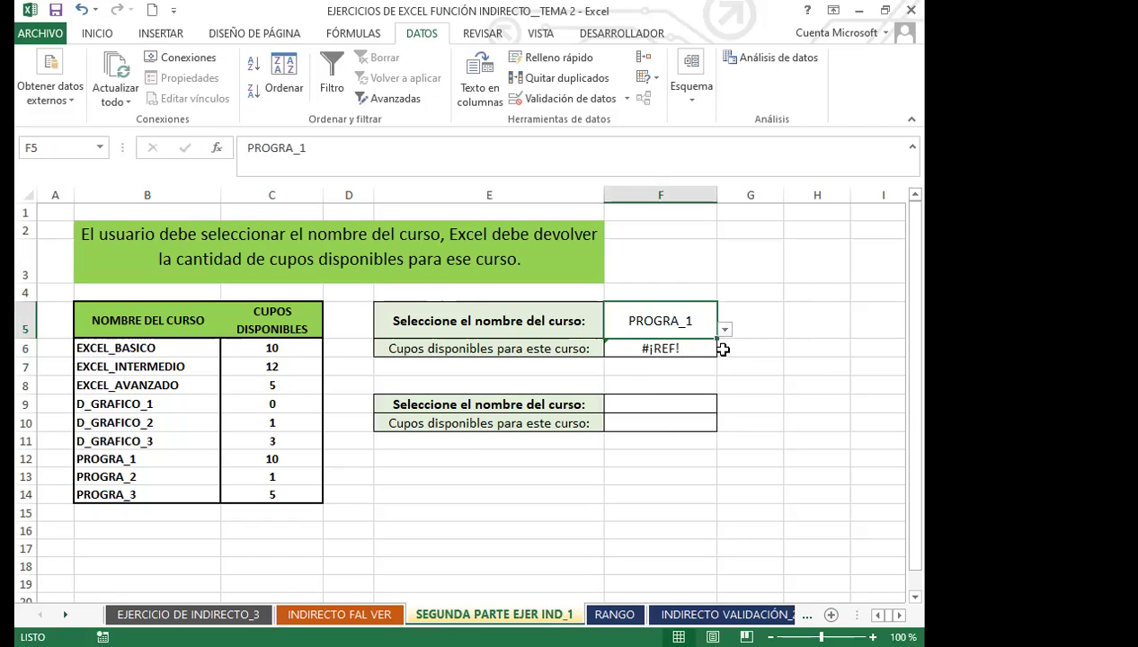
left_click(724, 330)
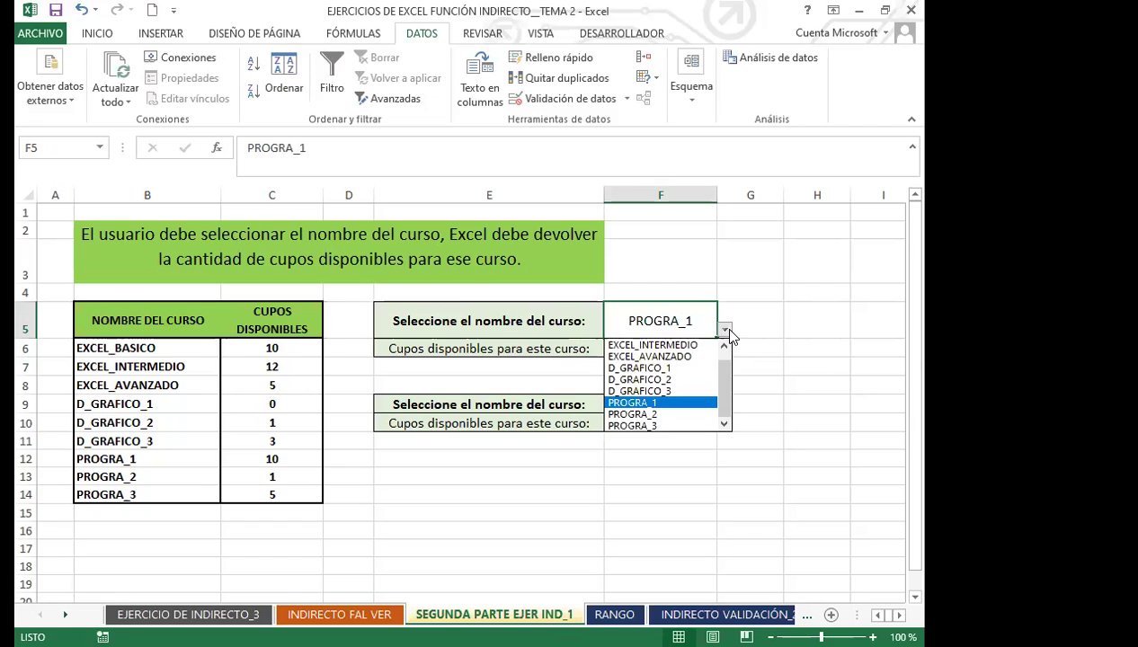
left_click(694, 348)
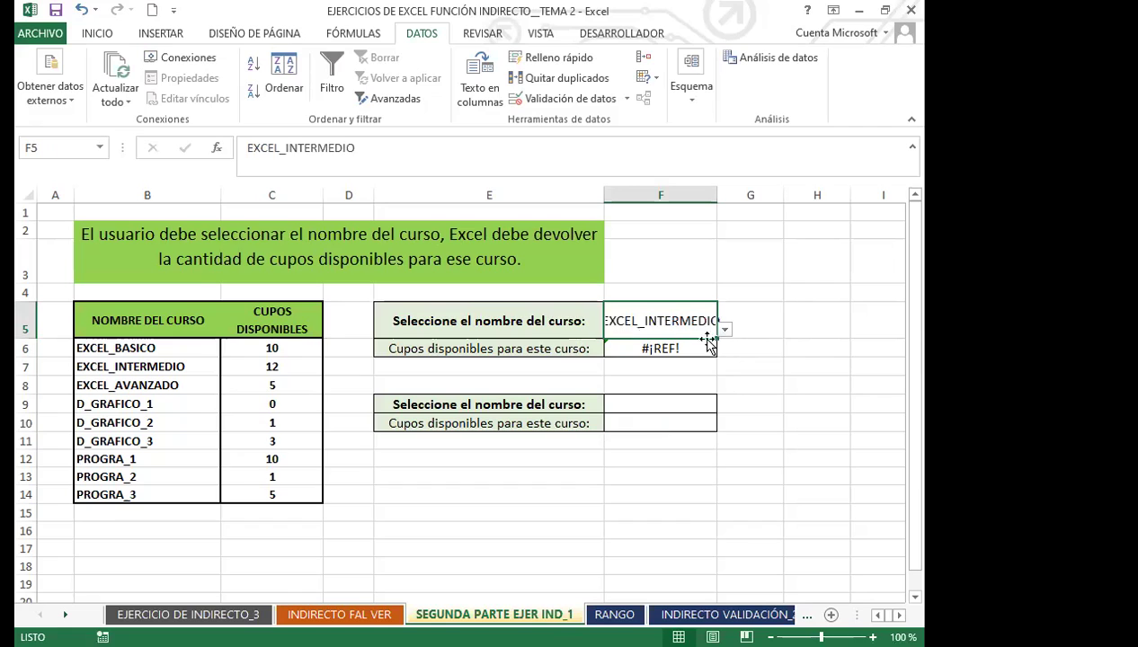
Choose EXCEL_BASICO in F5's course list and check the INDIRECTO formula in F6.
left_click(724, 329)
left_click_drag(724, 374, 724, 361)
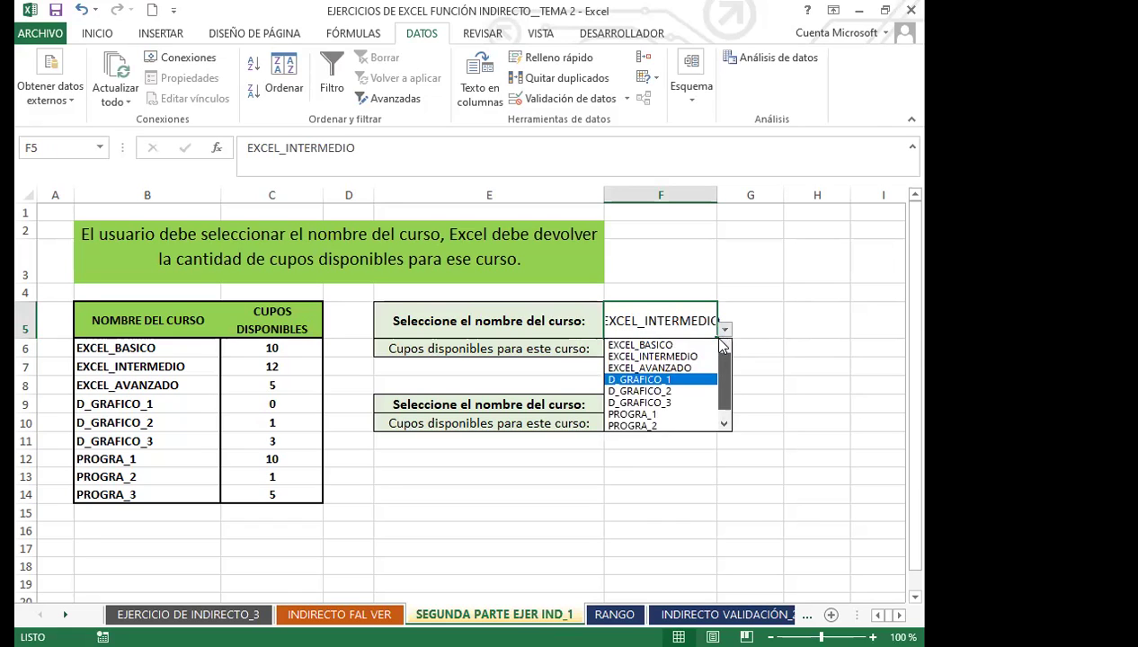
left_click(655, 346)
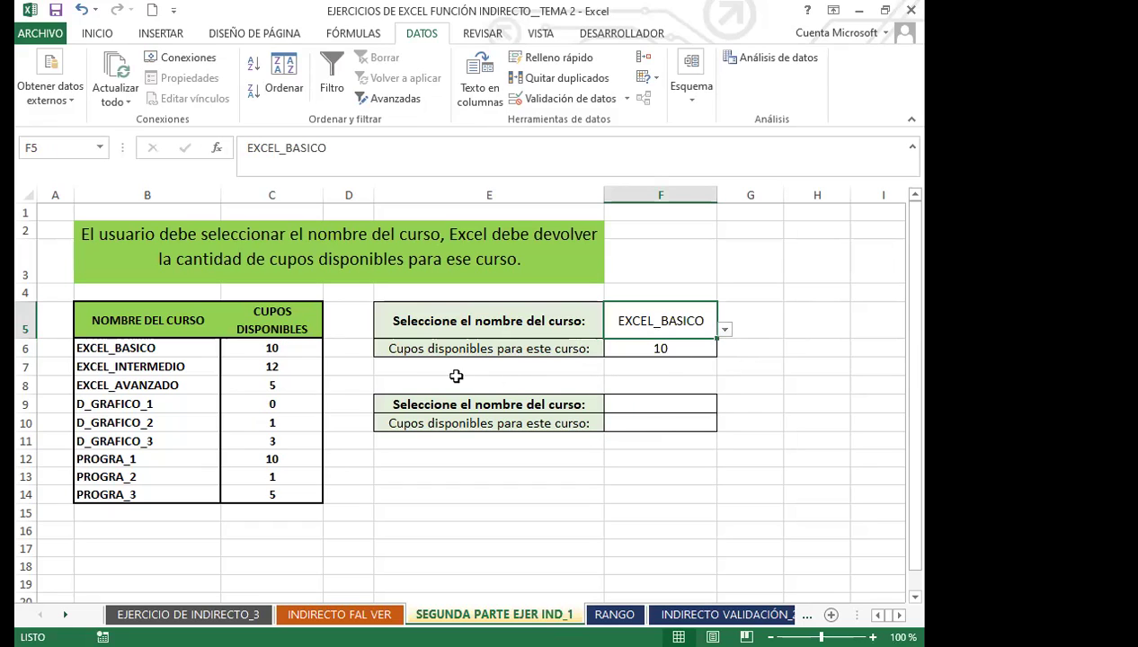
left_click(619, 350)
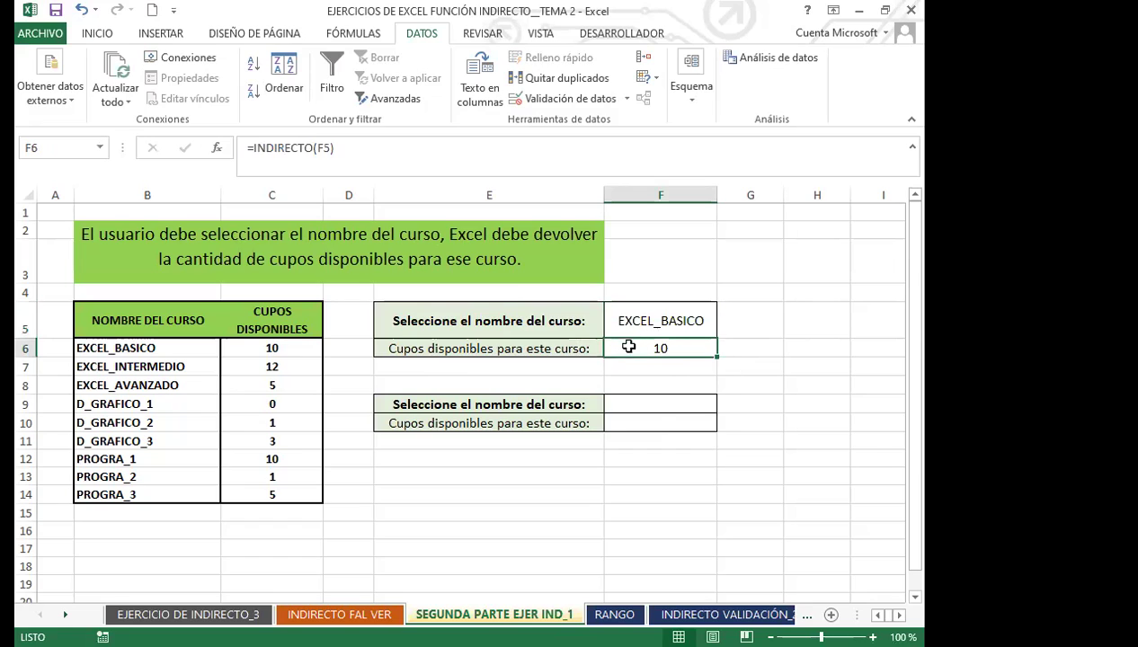
left_click(686, 370)
left_click(668, 349)
Examine the defined name EXCEL_BASICO and the cell it refers to in the name manager.
left_click(355, 36)
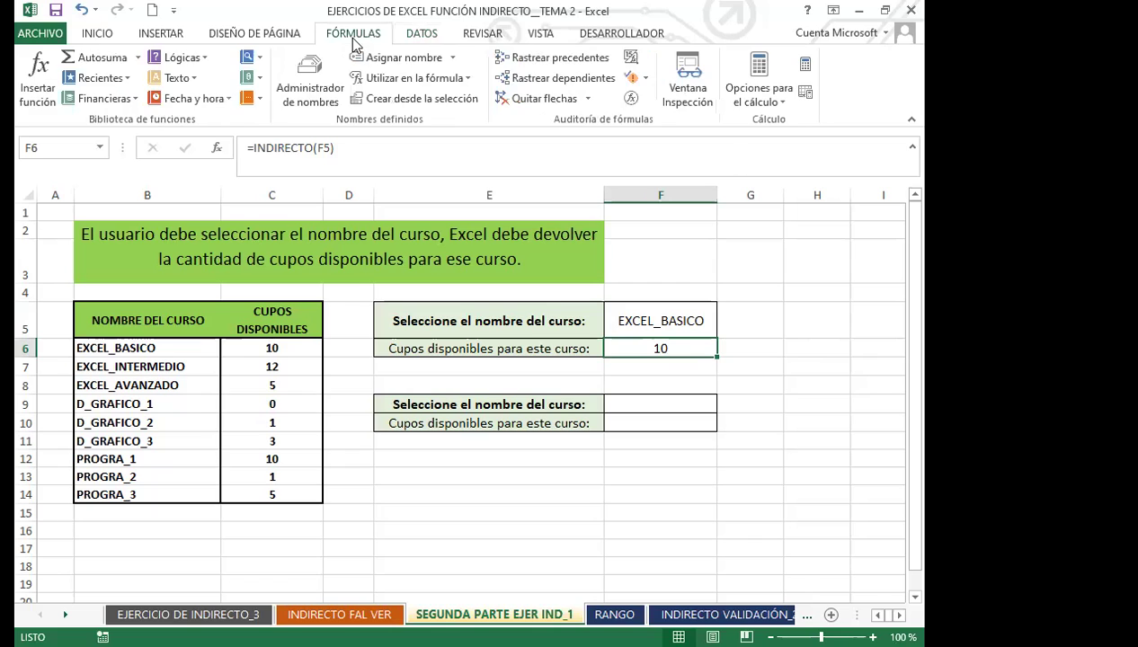
left_click(310, 77)
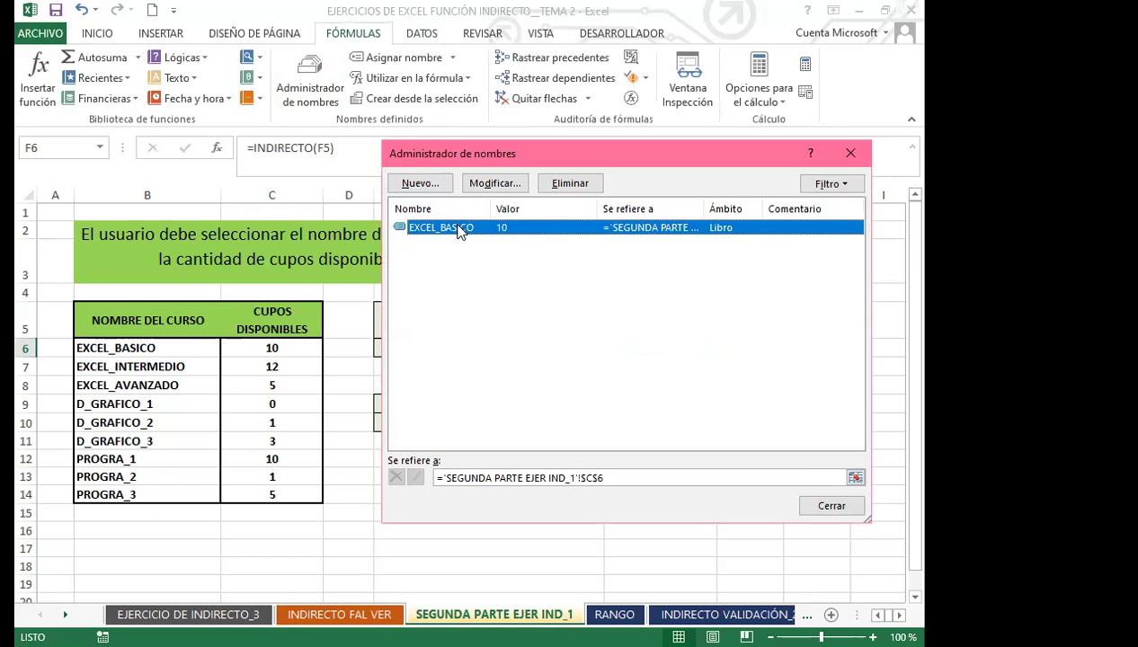
double_click(454, 227)
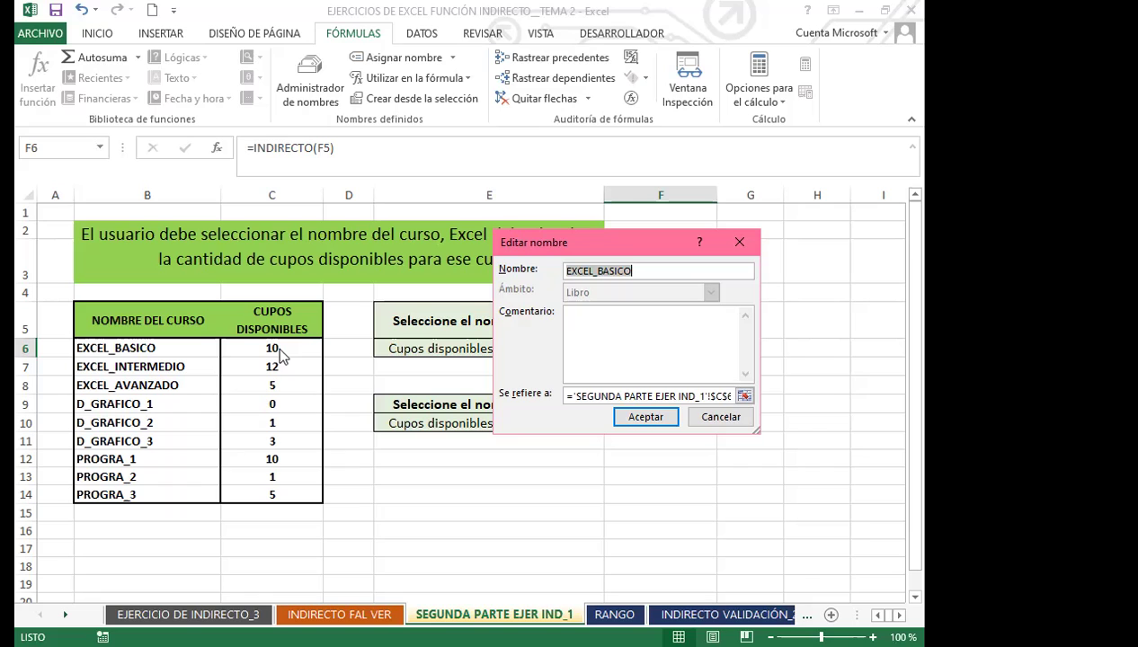
left_click(647, 419)
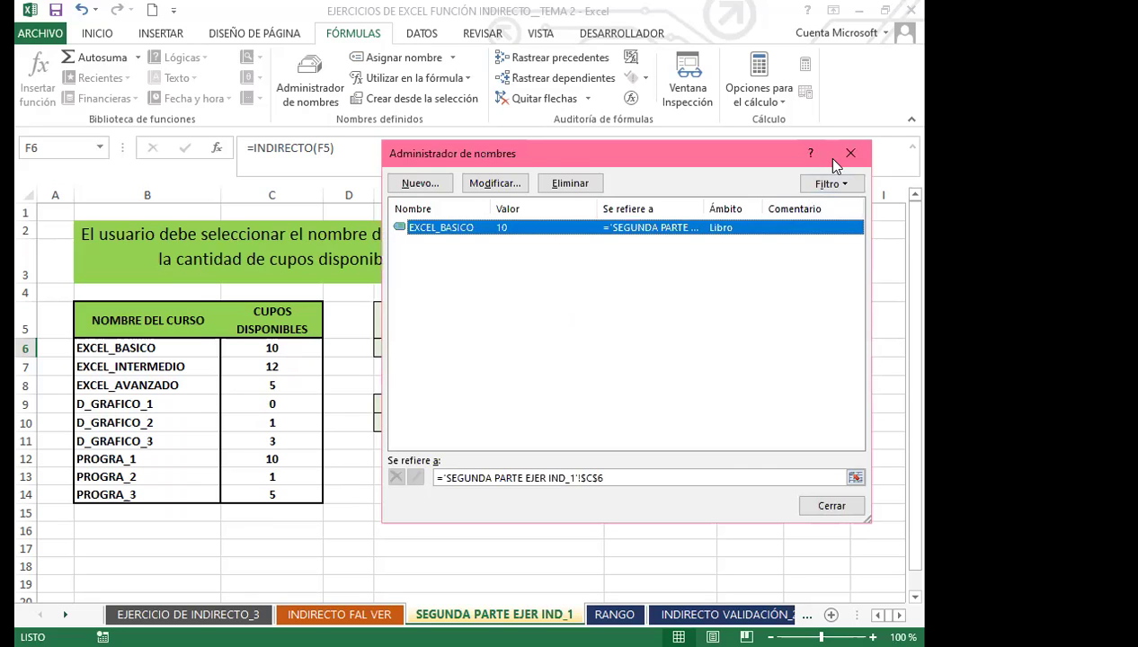
key("Escape")
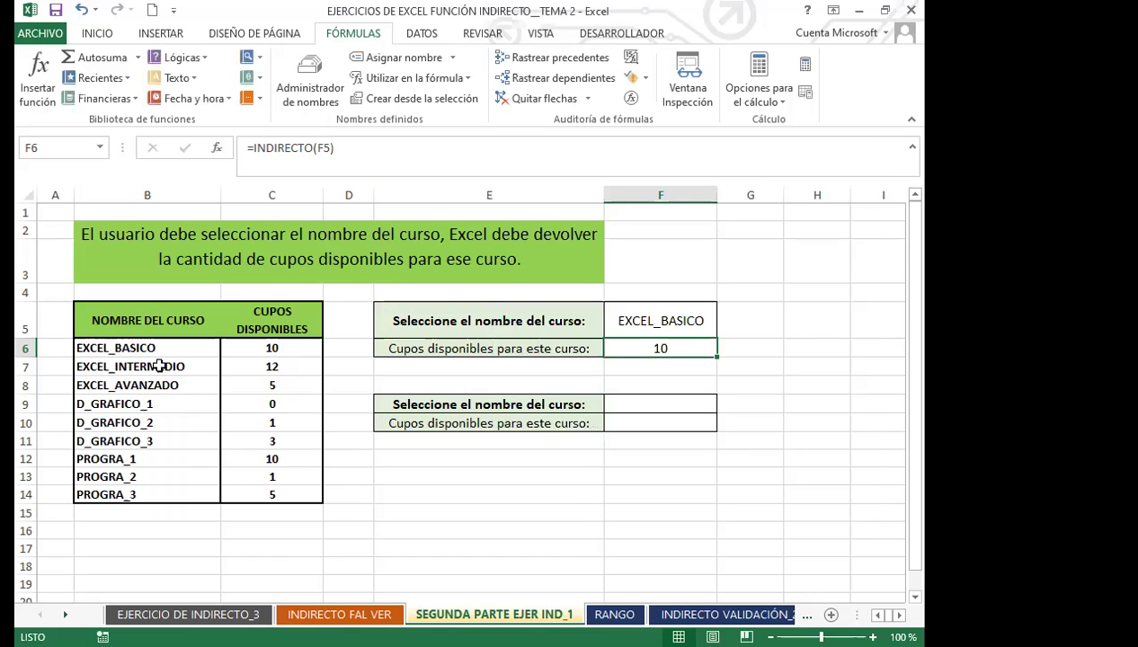
Check whether the EXCEL_AVANZADO places cell C8 has a defined name.
left_click_drag(159, 365, 252, 383)
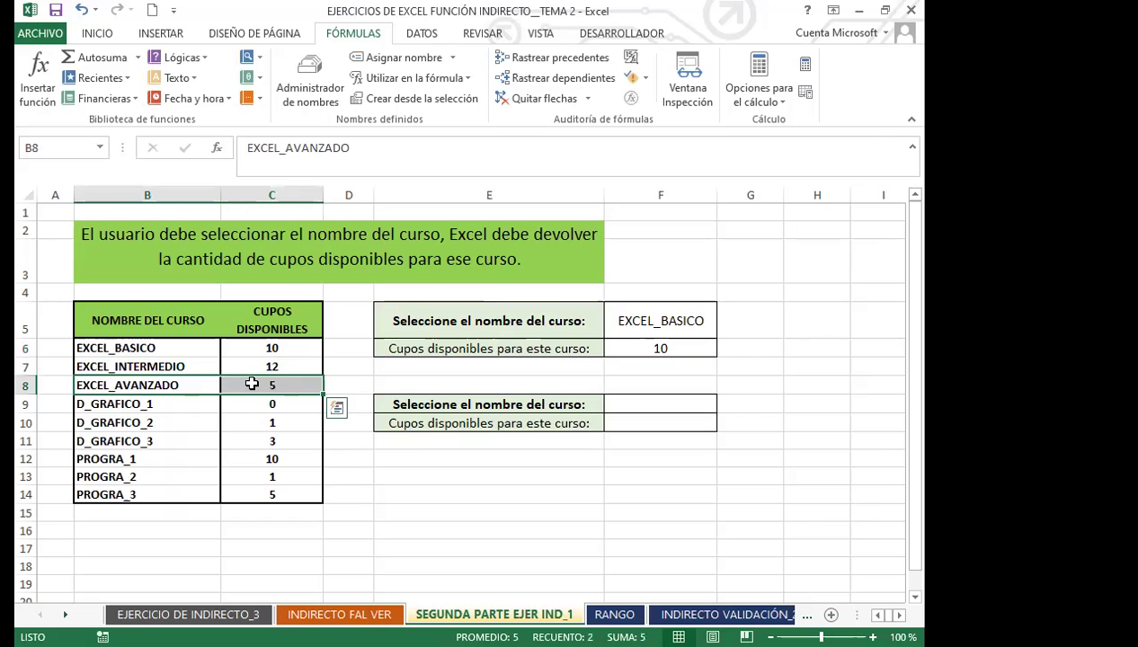
left_click(251, 384)
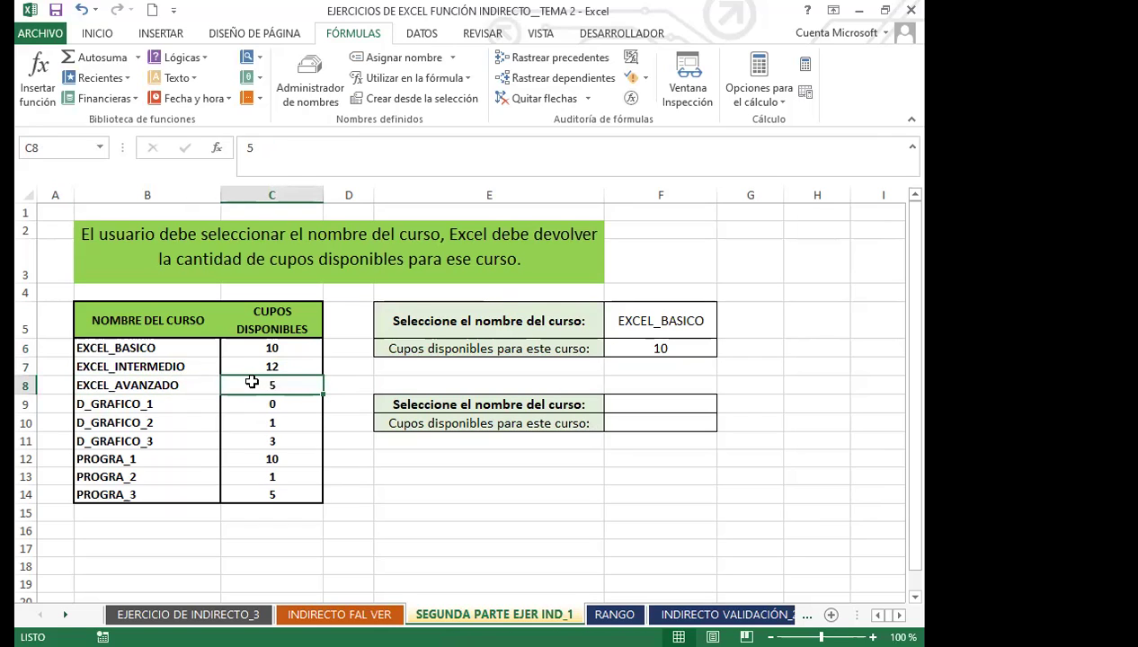
left_click(63, 140)
left_click(325, 405)
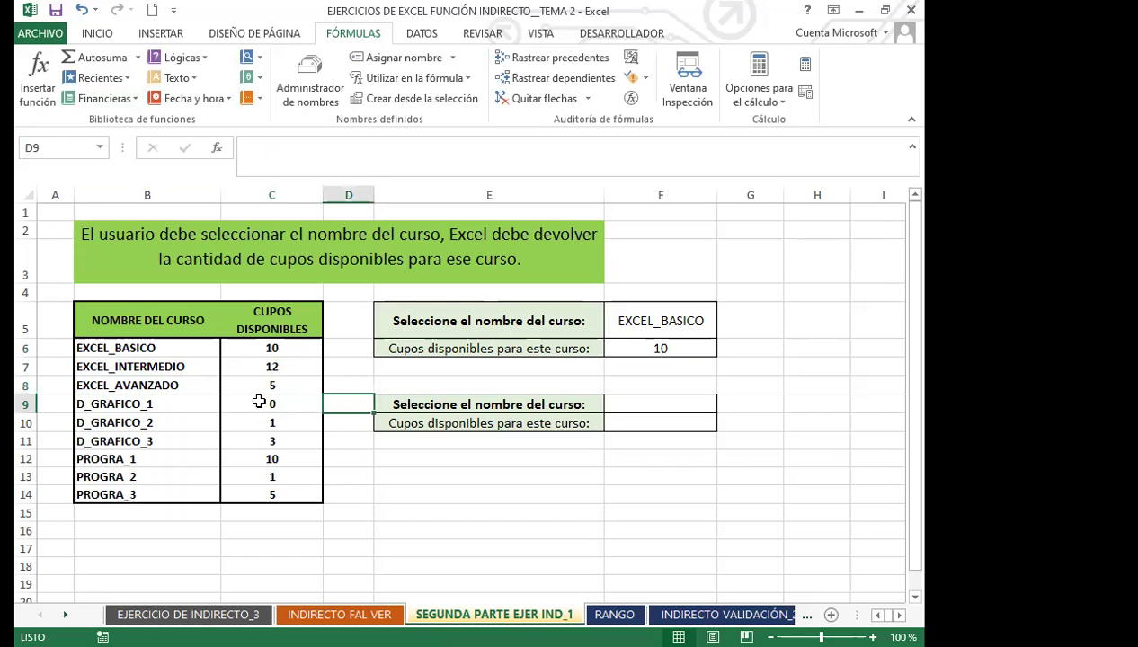
left_click_drag(193, 386, 225, 381)
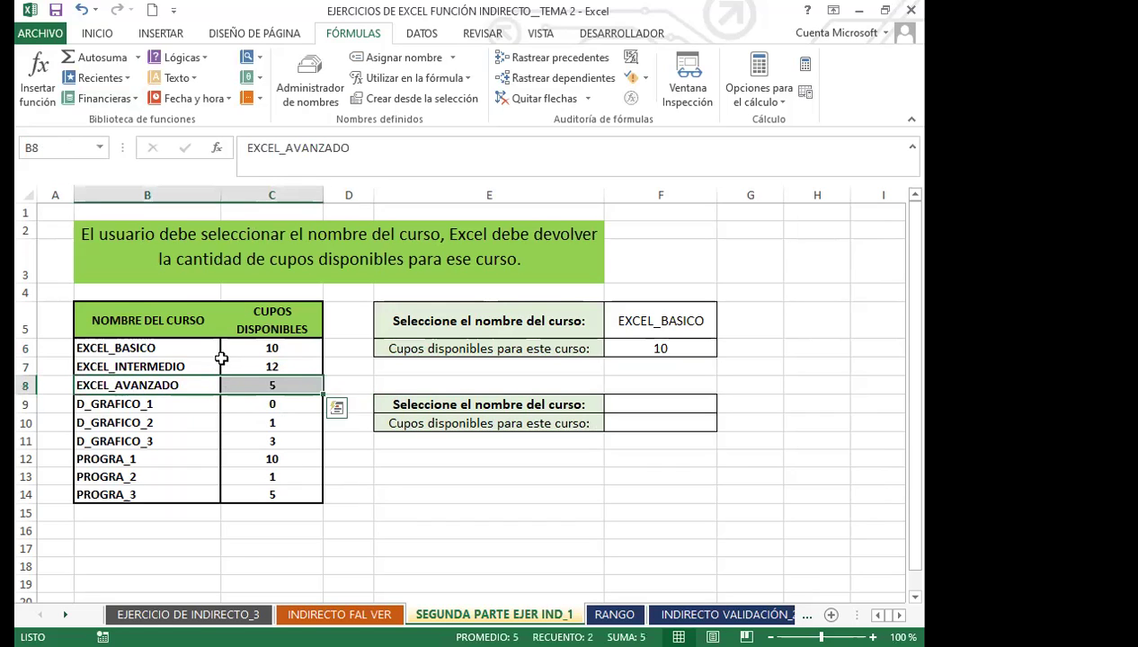
left_click(306, 76)
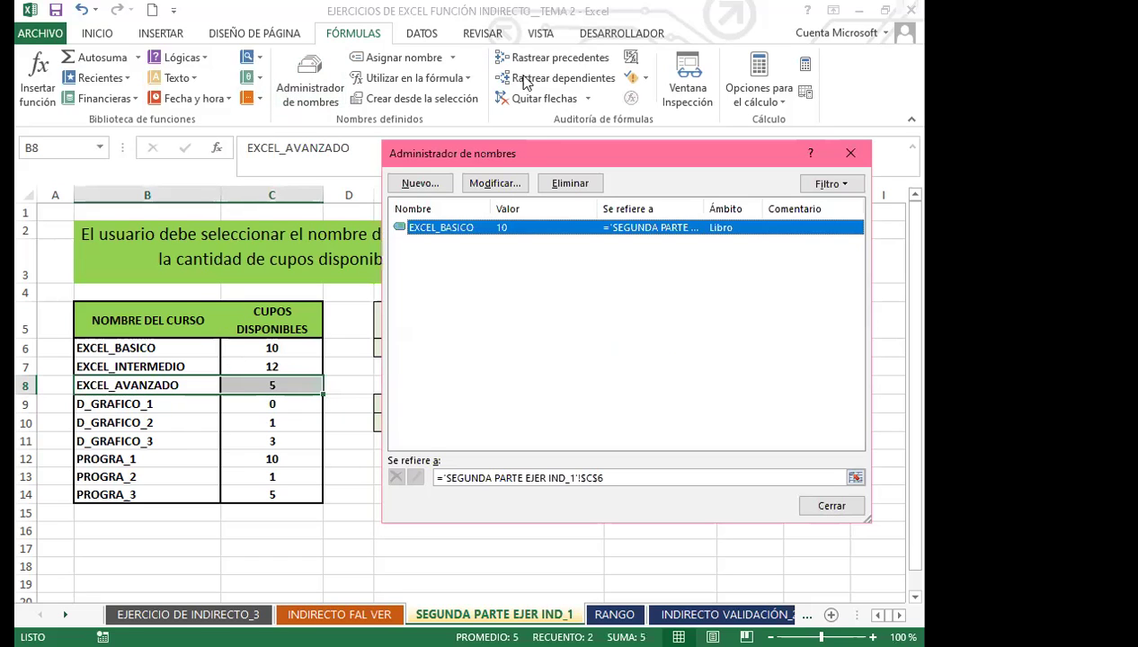
left_click(409, 183)
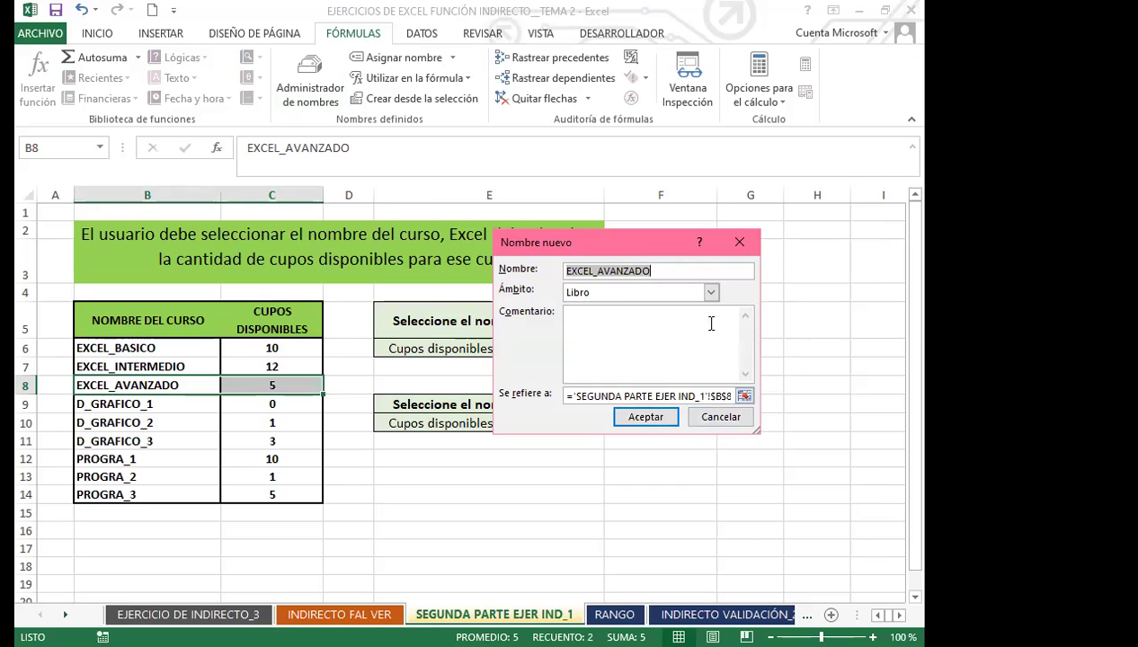
key("Escape")
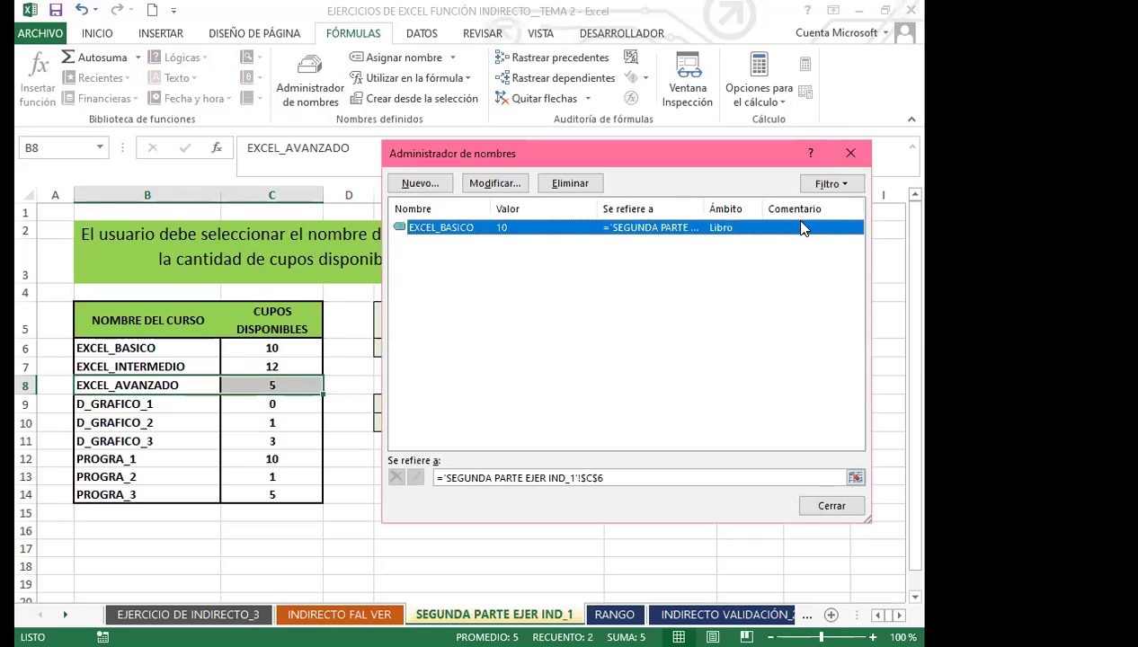
left_click(832, 159)
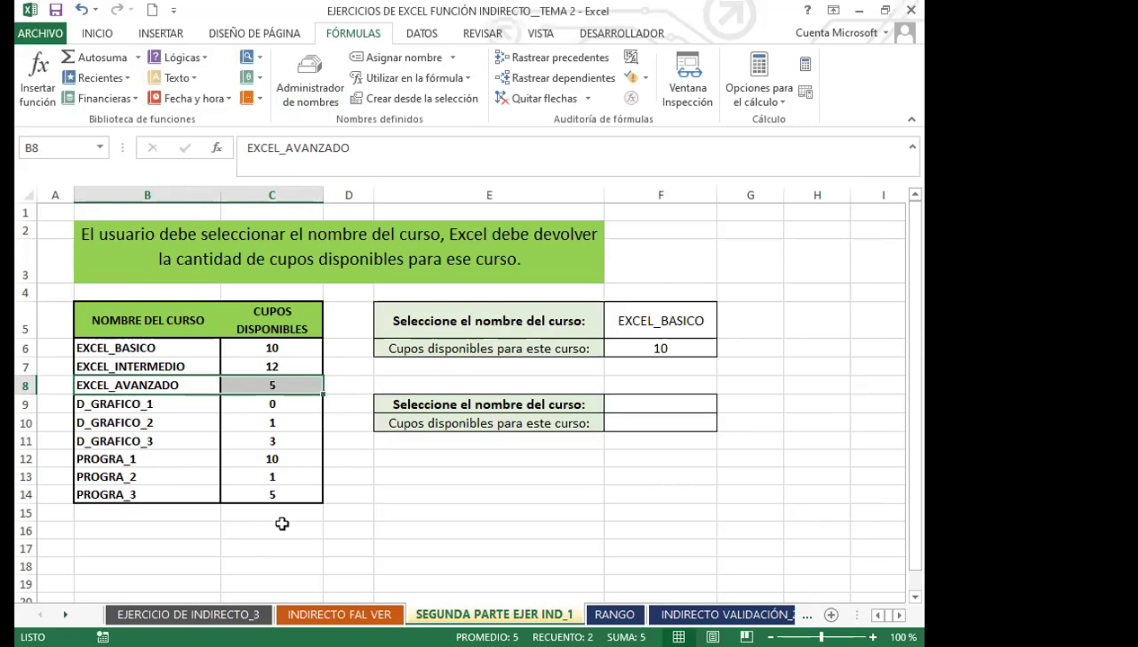
scroll(281, 523, "down", 17)
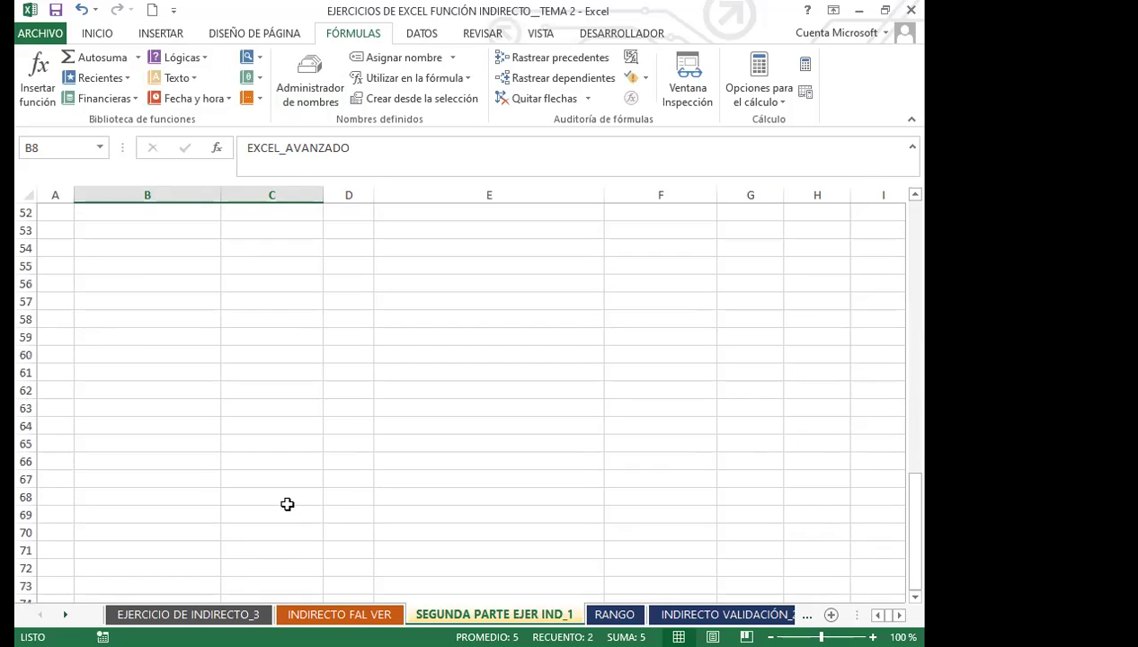
scroll(289, 490, "up", 17)
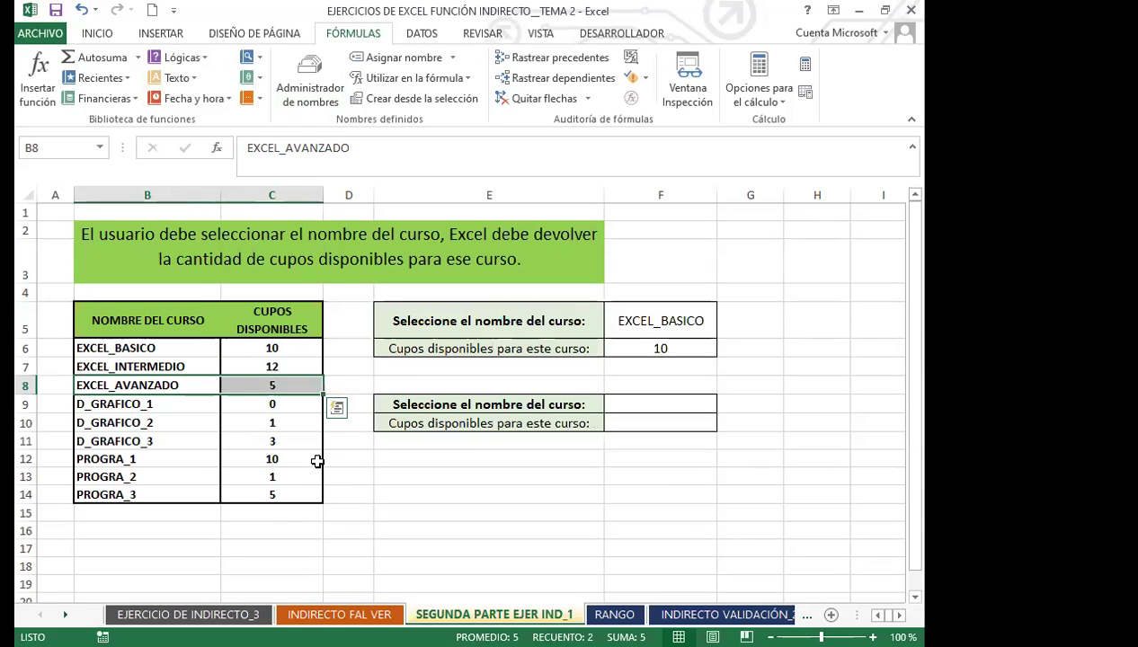
Go over the EXCEL_INTERMEDIO, EXCEL_AVANZADO, D_GRAFICO_1 and D_GRAFICO_2 rows of the course table one by one.
left_click(629, 350)
left_click_drag(153, 367, 317, 366)
left_click(214, 386)
left_click_drag(214, 386, 254, 386)
left_click_drag(185, 403, 266, 403)
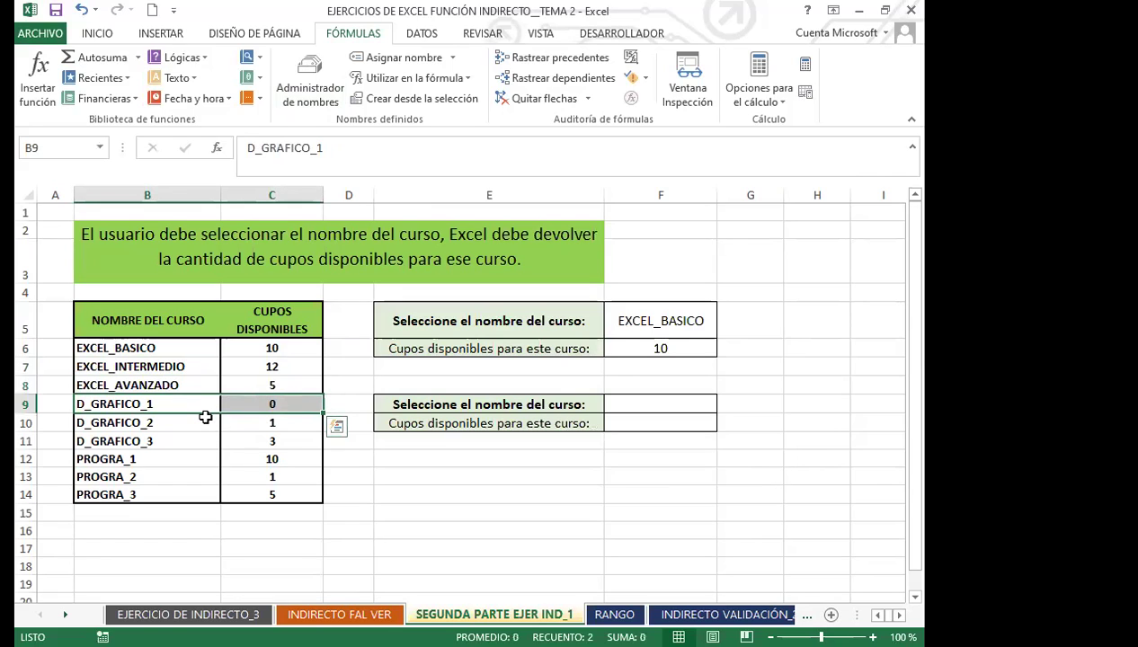
left_click(204, 420)
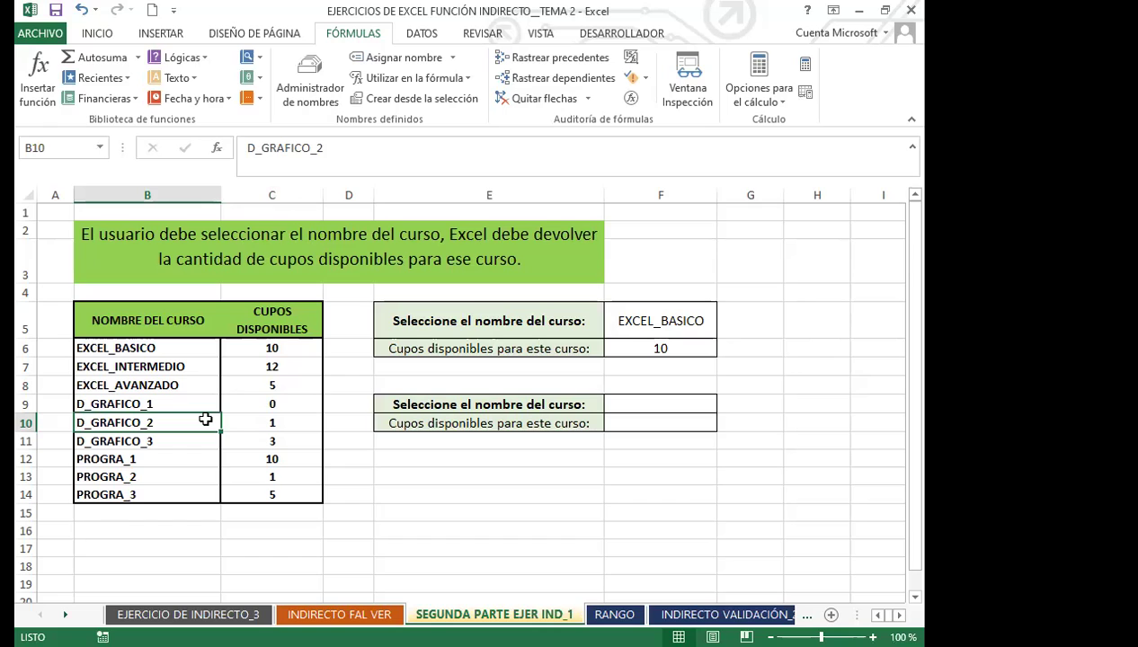
Create defined names for the places cells C7:C14 from the left column of the selection B7:C14.
left_click_drag(151, 368, 283, 496)
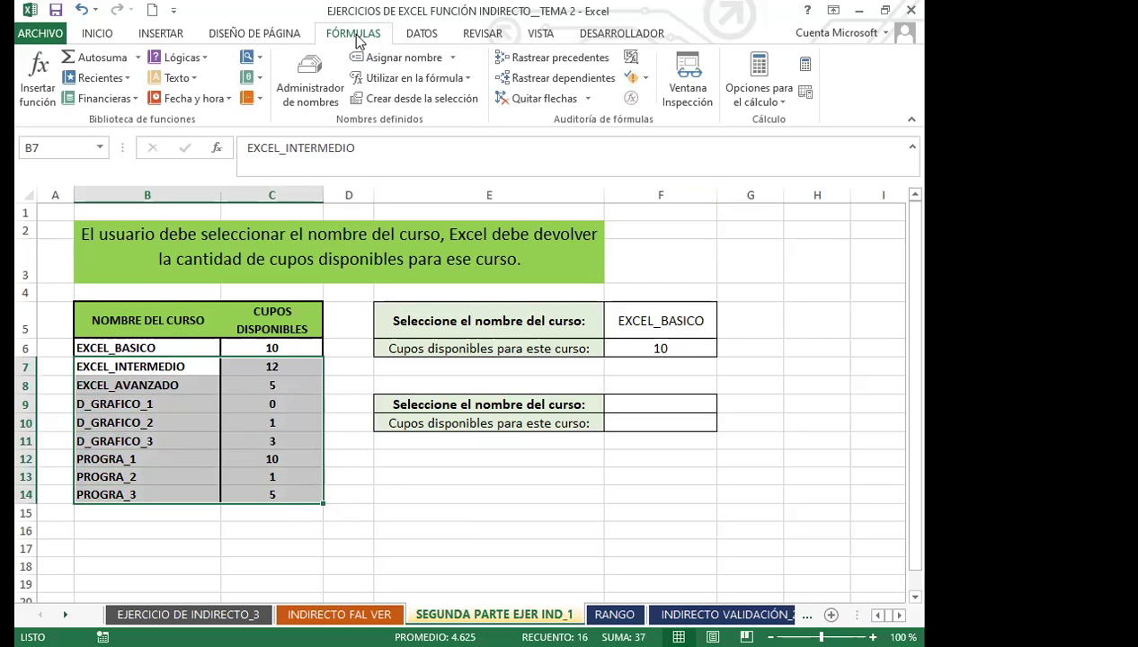
left_click(453, 101)
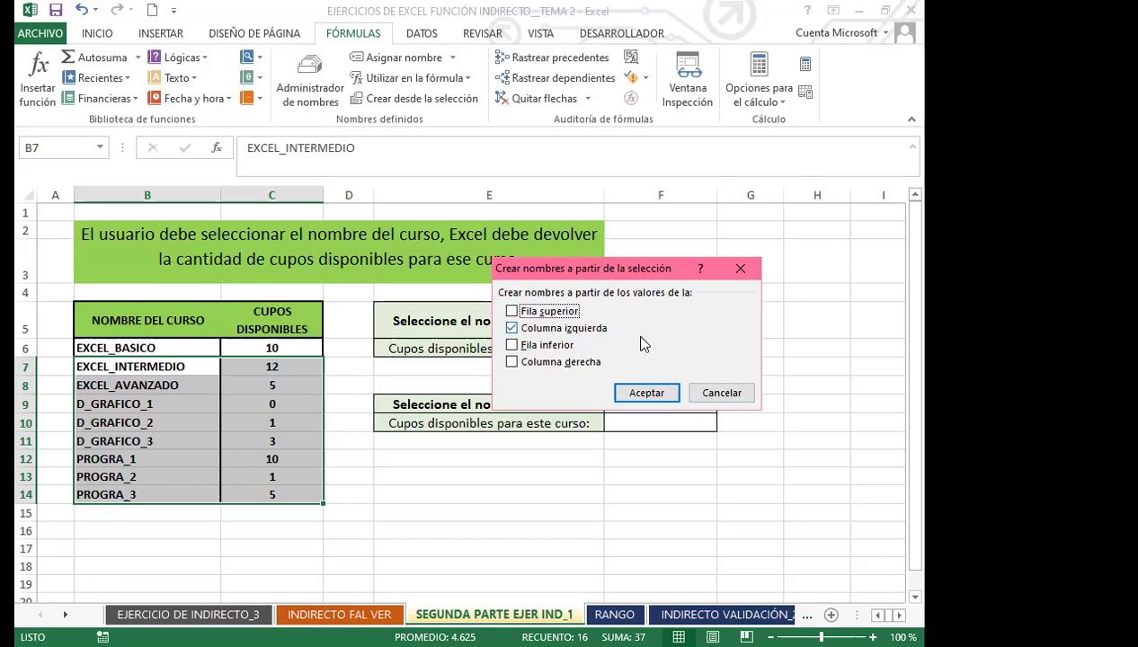
left_click(722, 393)
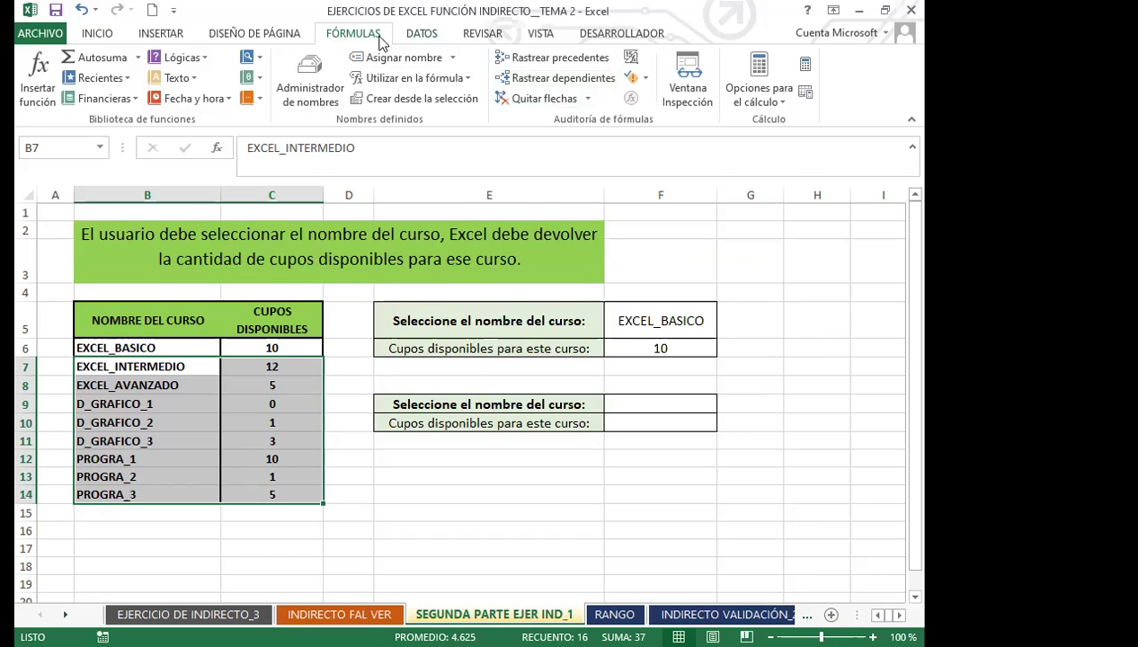
left_click(310, 76)
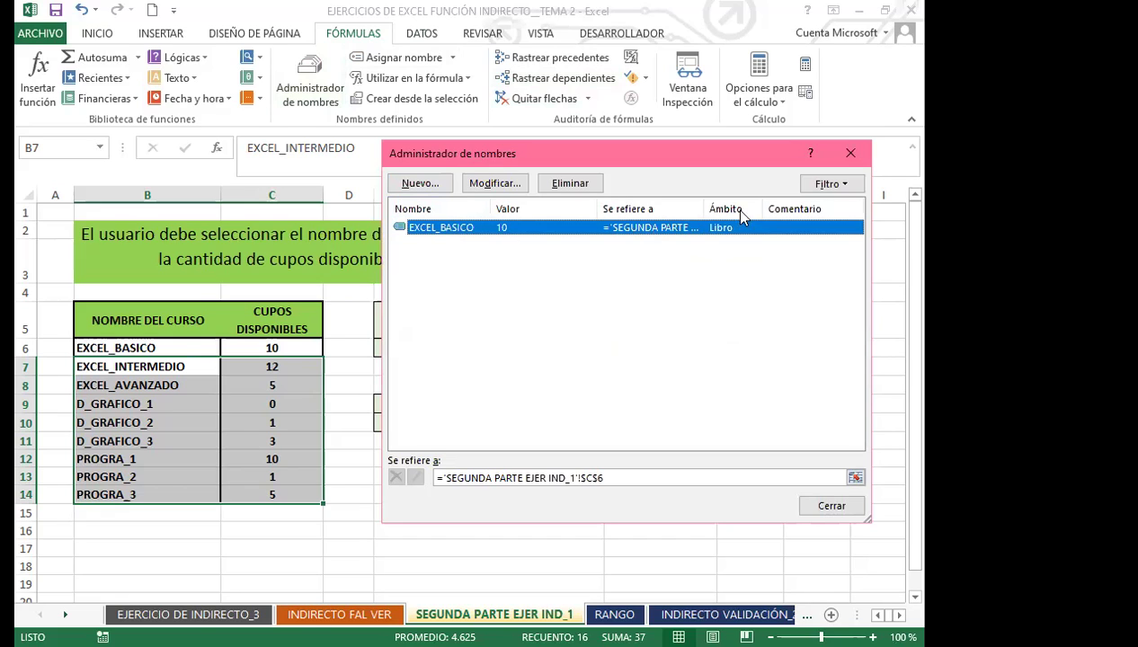
left_click(845, 159)
left_click(849, 156)
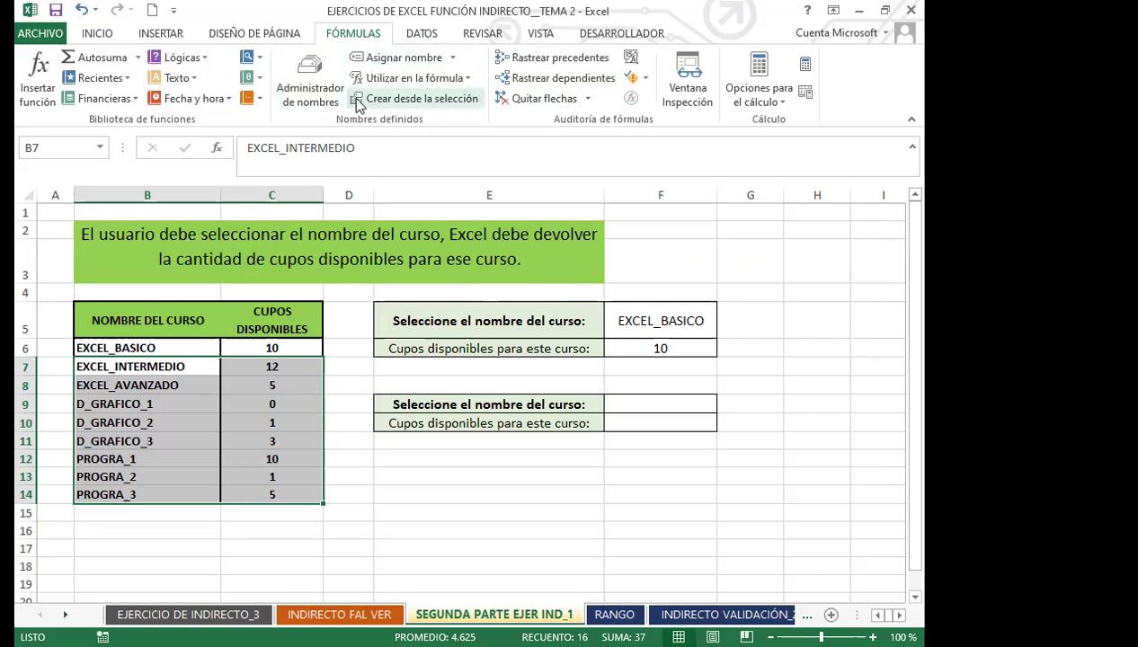
left_click(420, 99)
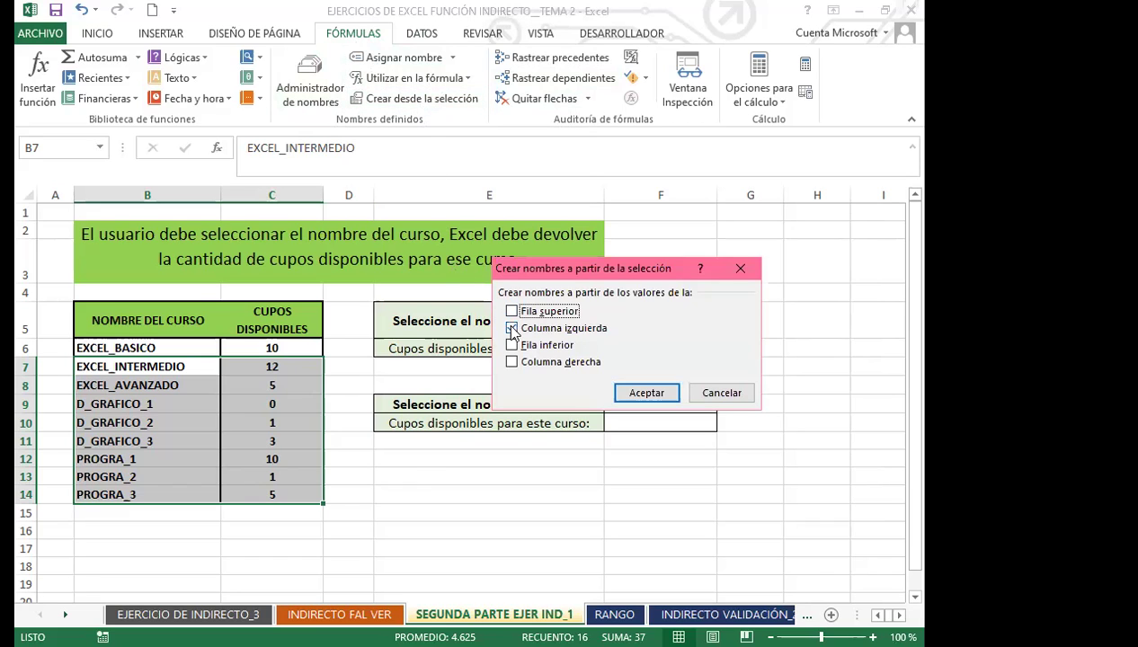
left_click(646, 396)
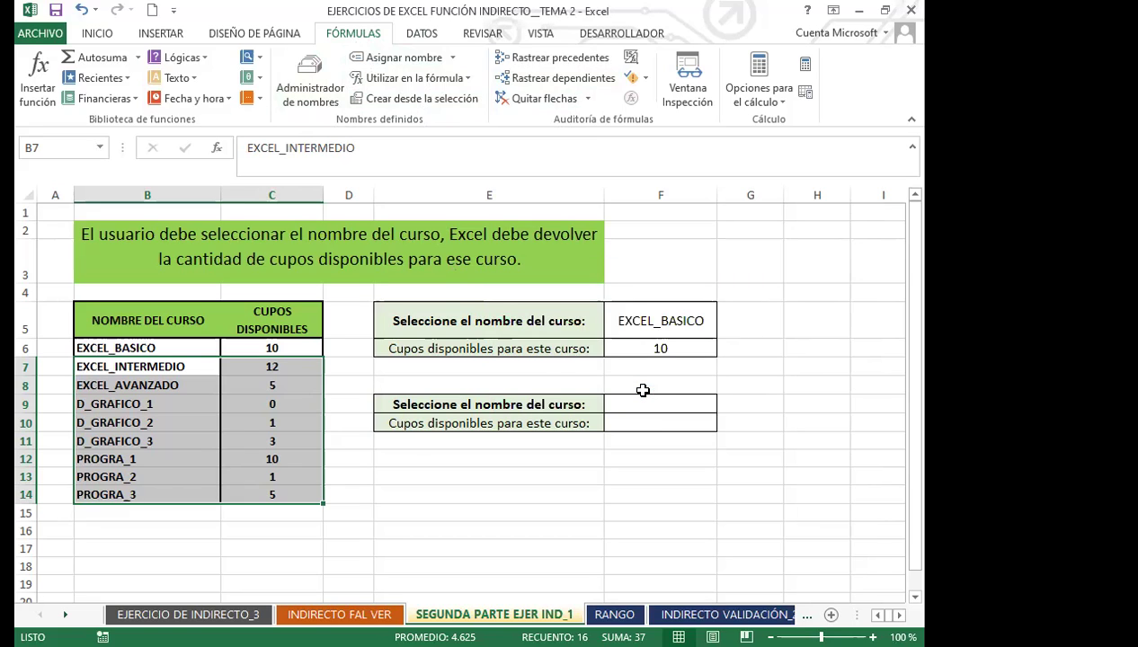
Review the list of defined course names and their references in the name manager.
left_click(311, 79)
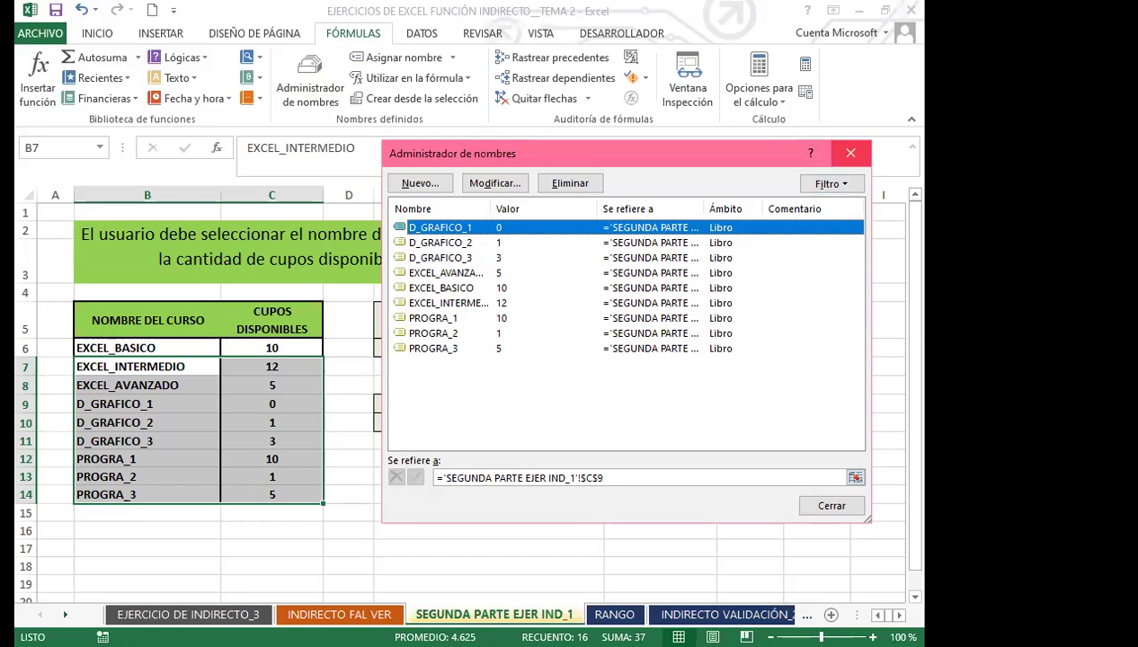
left_click(850, 152)
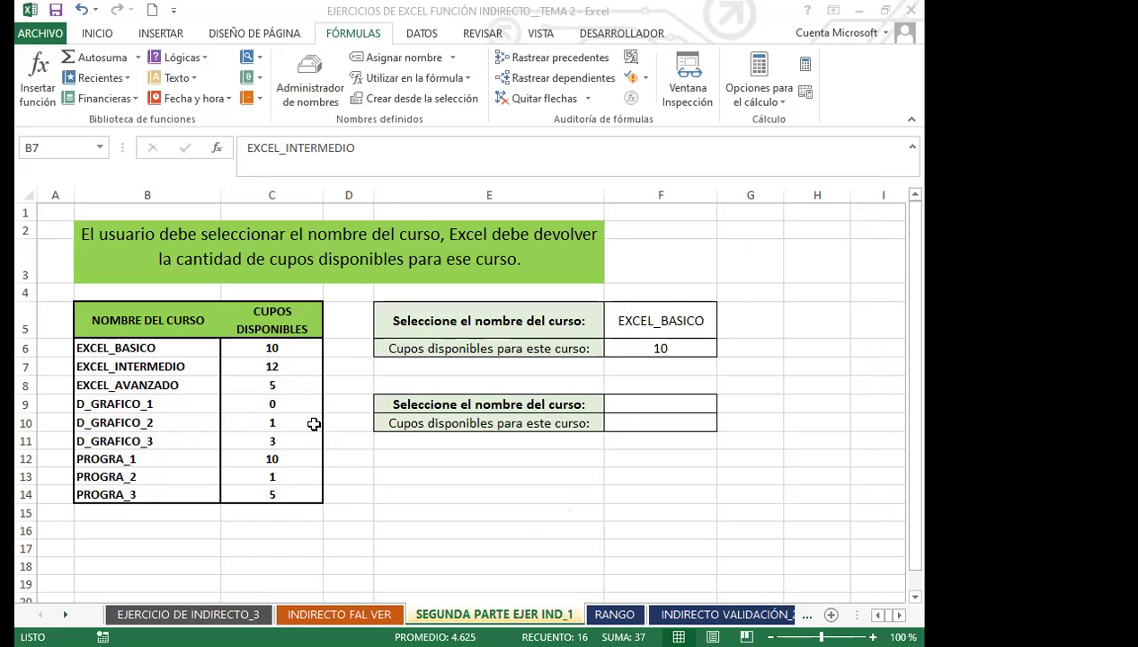
left_click(339, 370)
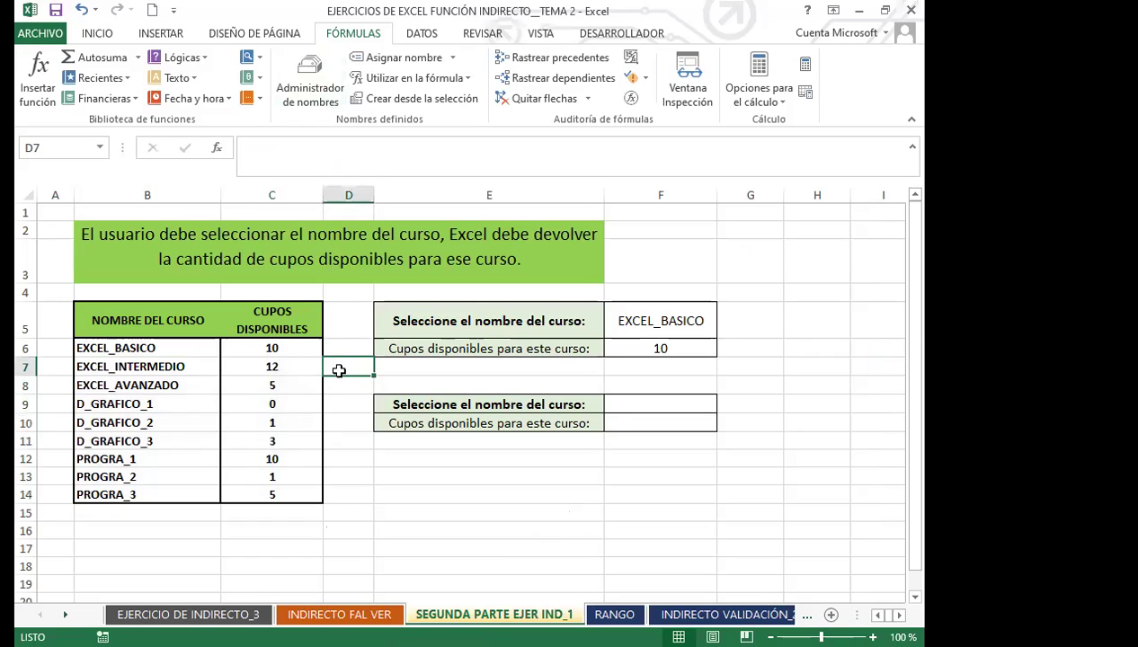
Check the defined name of each places cell from C6 to C14 in the course table.
left_click_drag(172, 350, 263, 349)
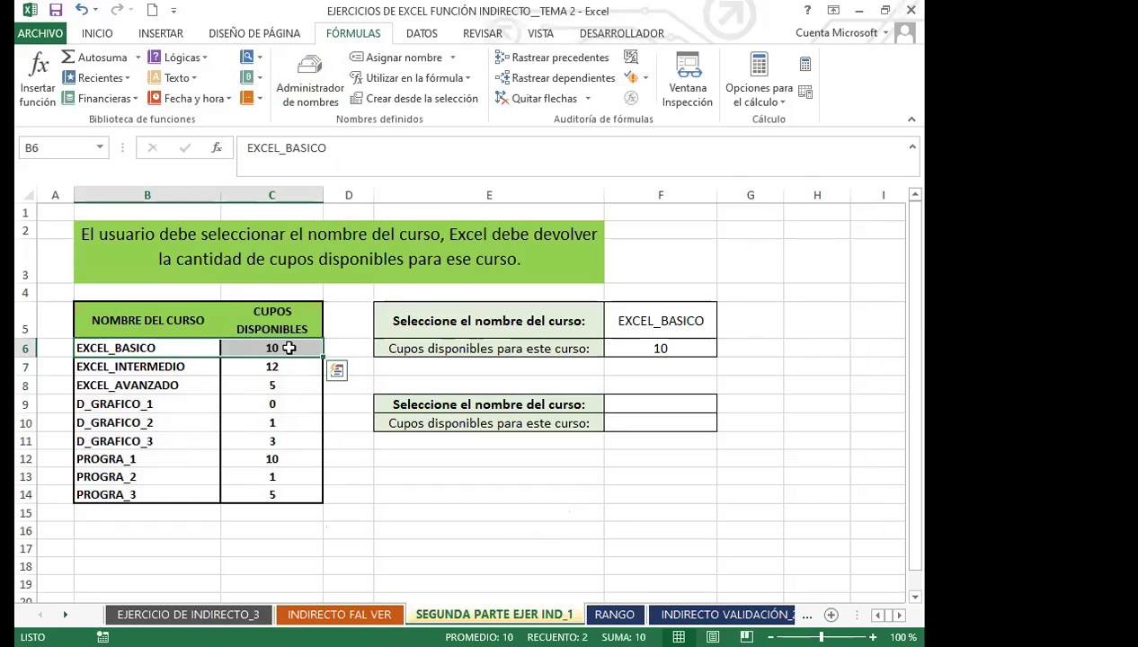
left_click(288, 348)
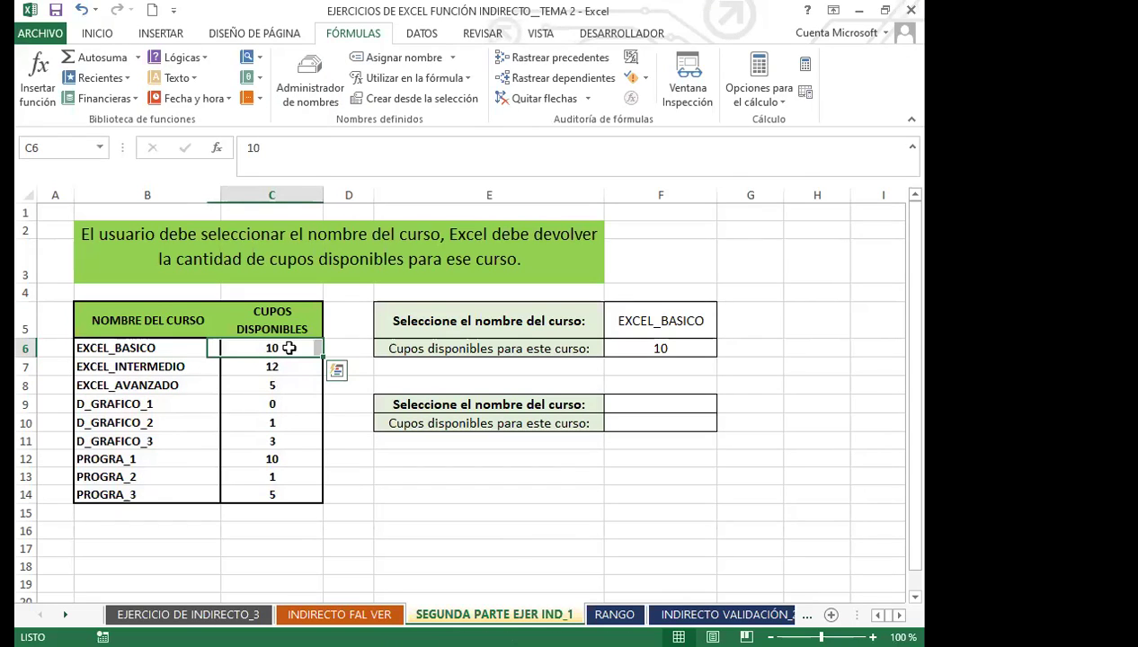
left_click(288, 348)
left_click(287, 366)
left_click(286, 383)
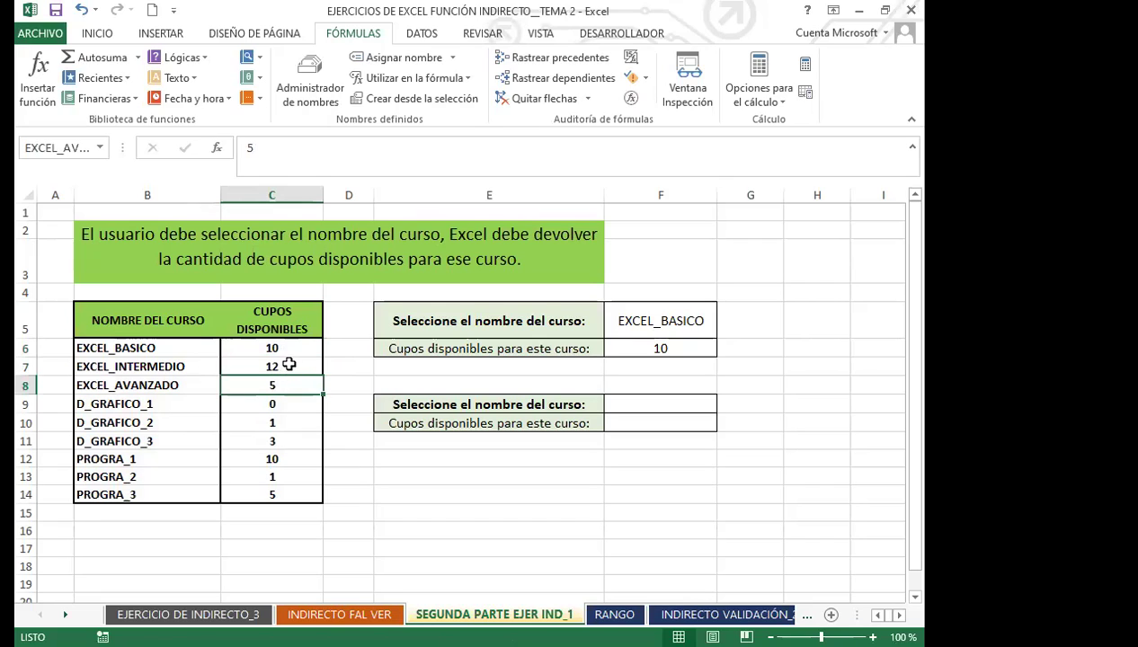
left_click(287, 367)
left_click(290, 385)
left_click(286, 409)
left_click(286, 426)
left_click(286, 441)
left_click(284, 459)
left_click(286, 478)
left_click(284, 494)
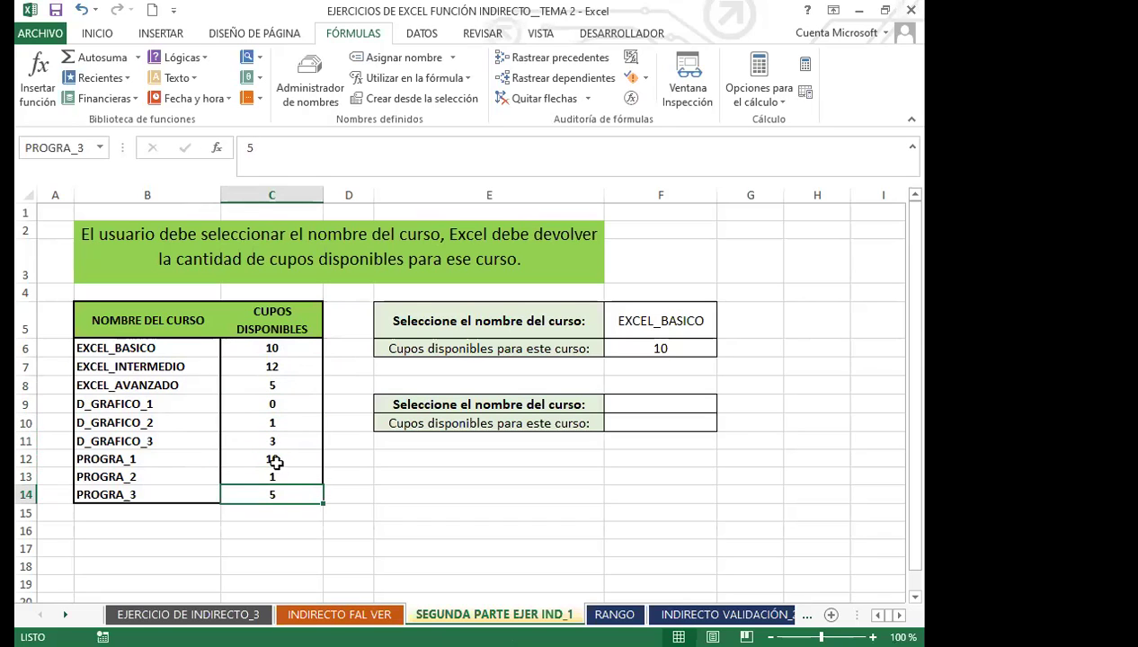
left_click(302, 366)
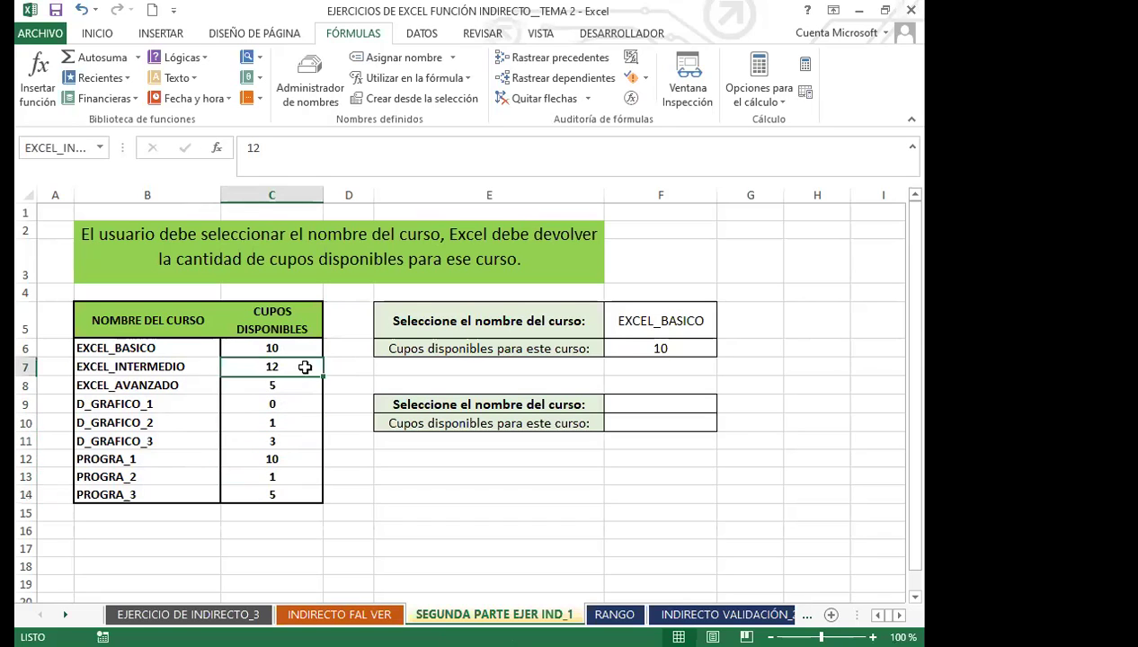
Choose EXCEL_AVANZADO in F5's course list and check the INDIRECTO formula in F6.
left_click(622, 349)
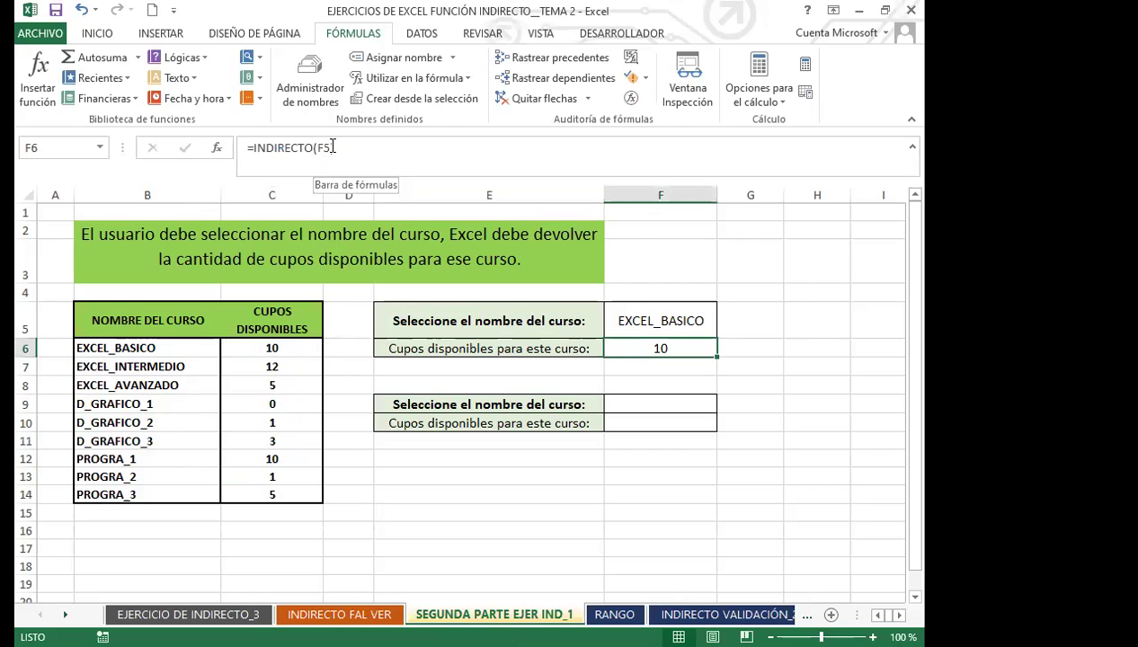
left_click(643, 310)
left_click(726, 330)
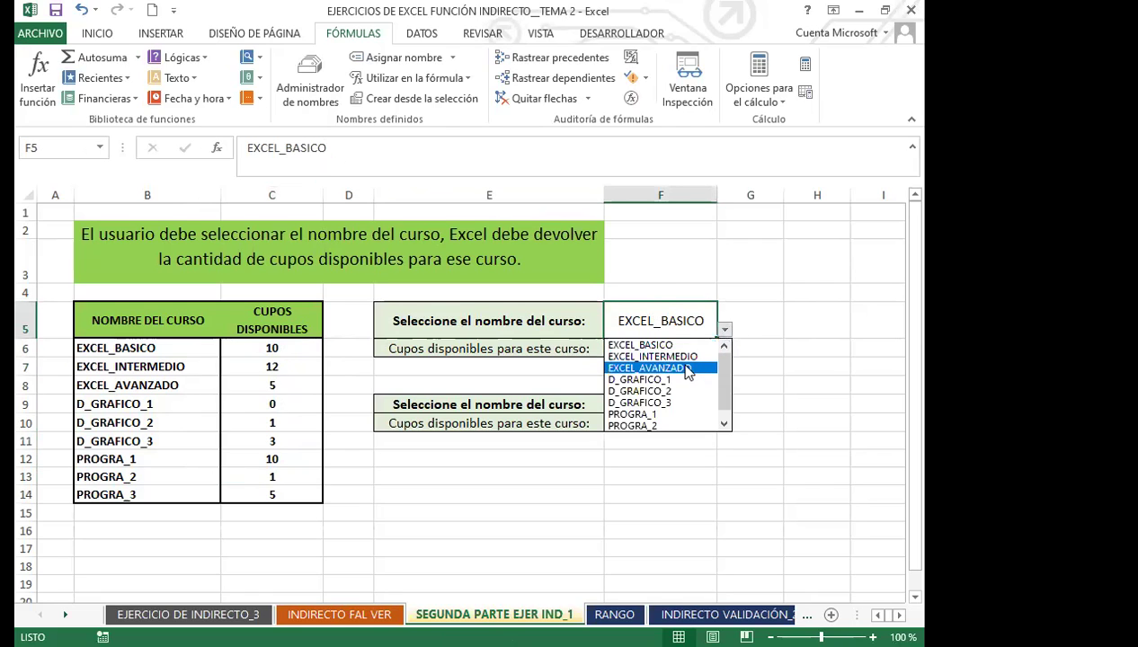
left_click(688, 368)
left_click(686, 350)
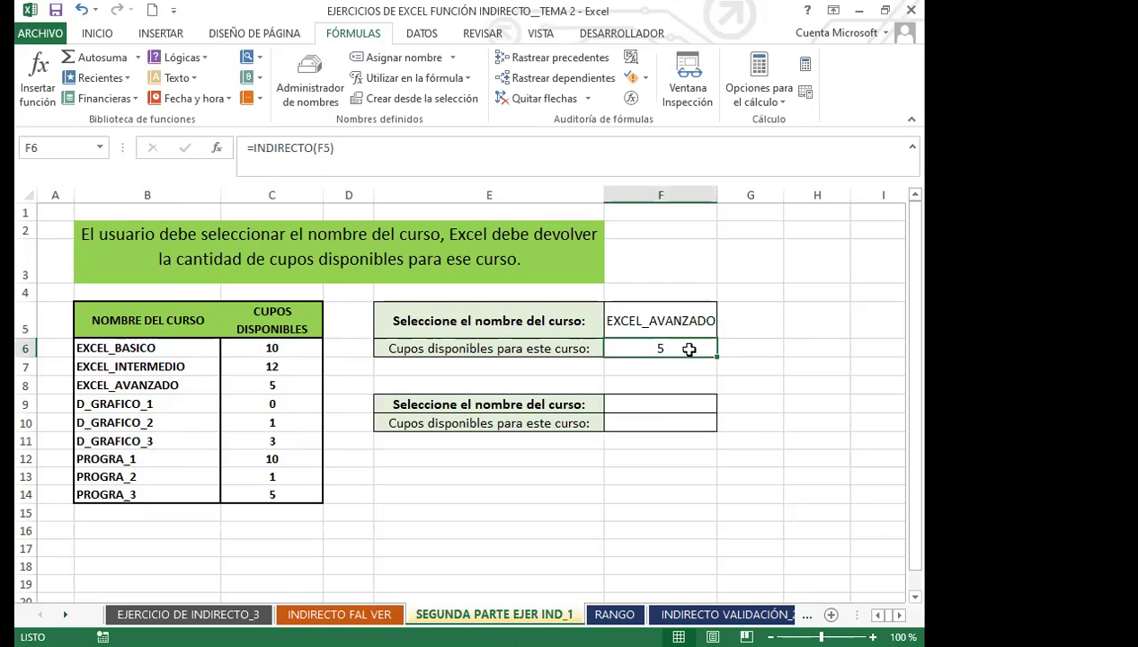
Check the defined names of C7, C9, C10 and C11 and the workbook's list of names.
left_click(278, 374)
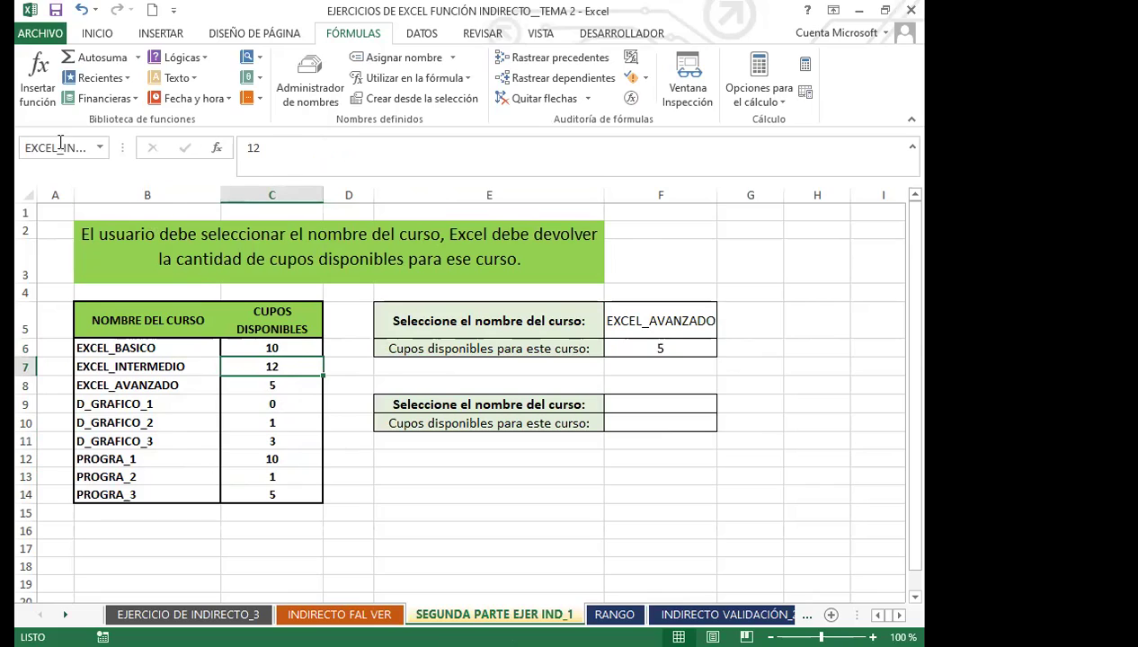
left_click(246, 403)
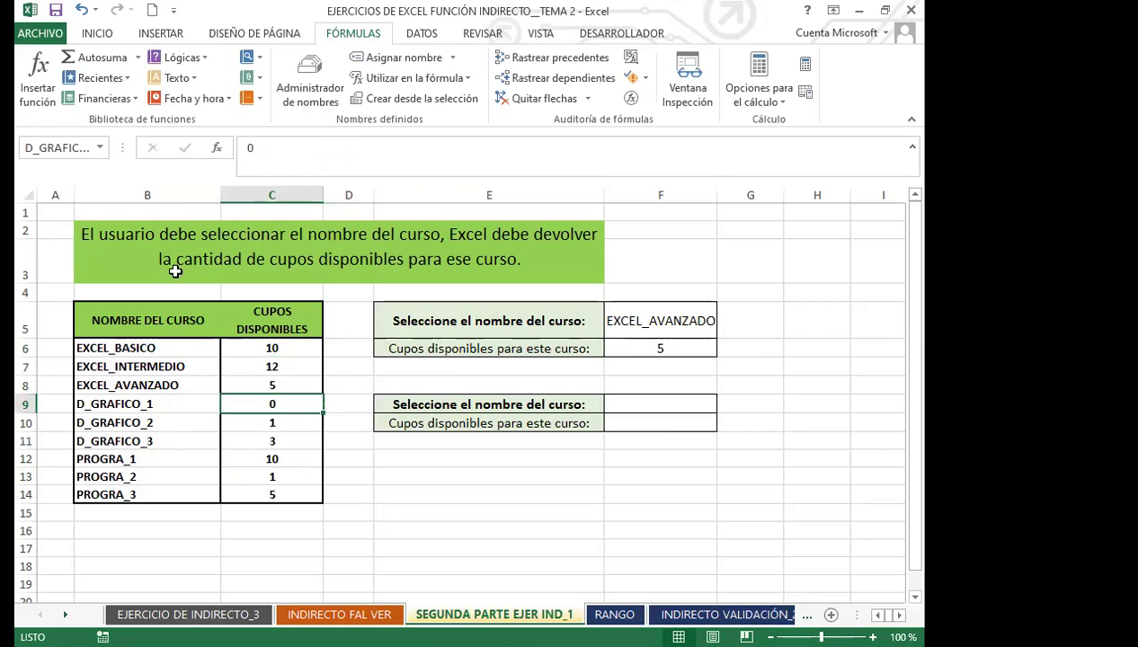
left_click(100, 147)
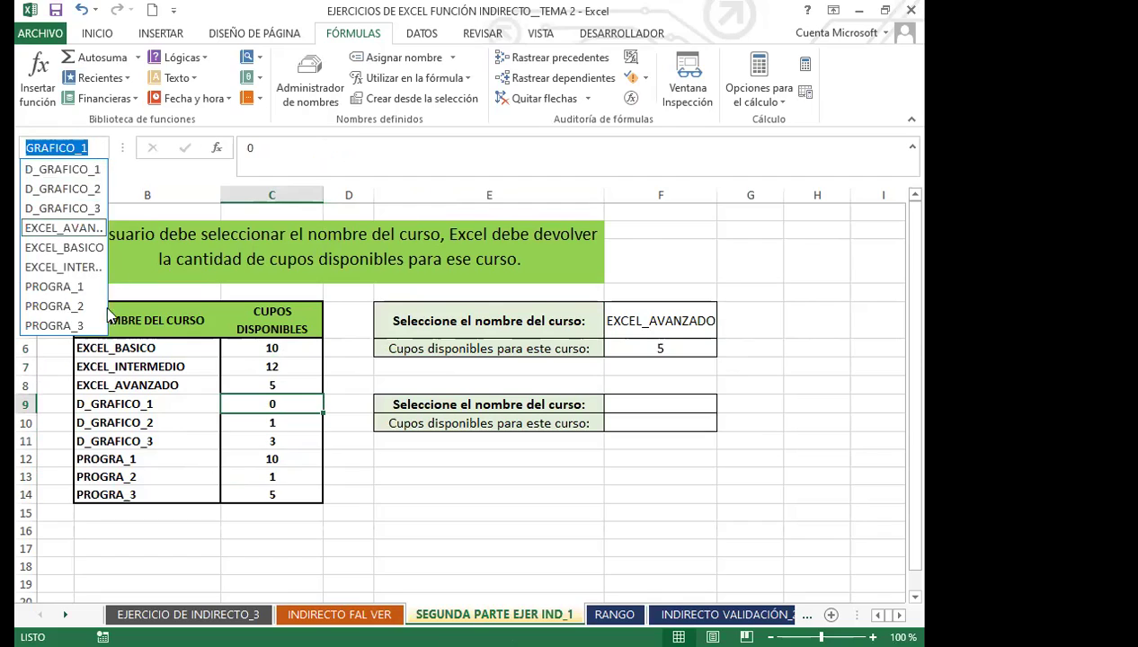
left_click(247, 421)
left_click(248, 419)
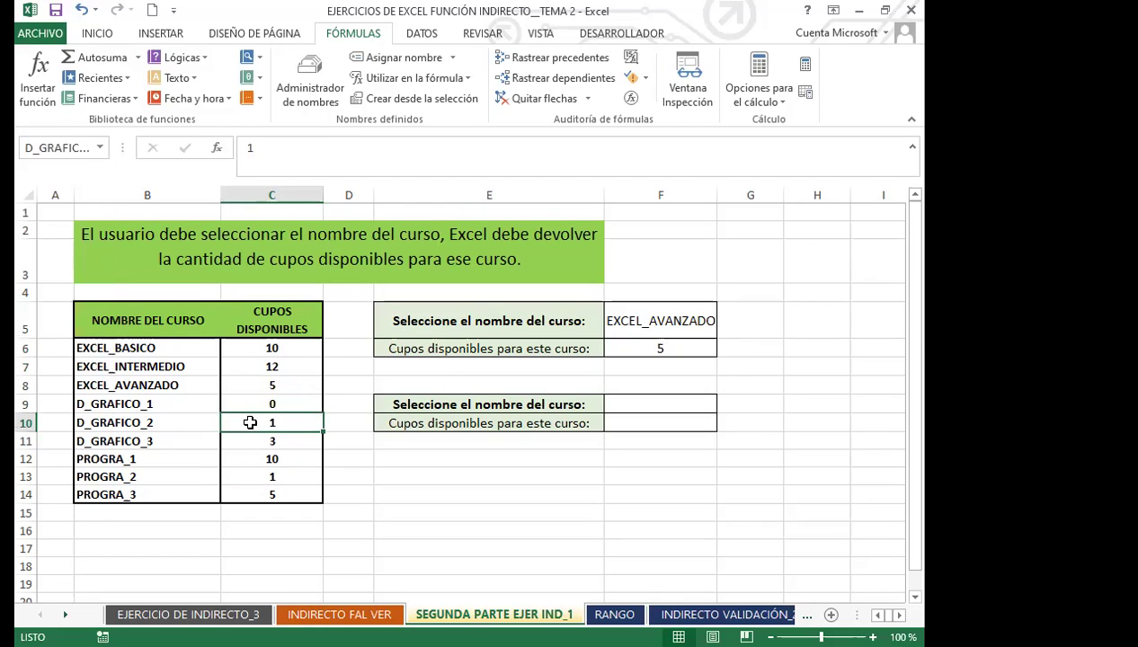
left_click(252, 443)
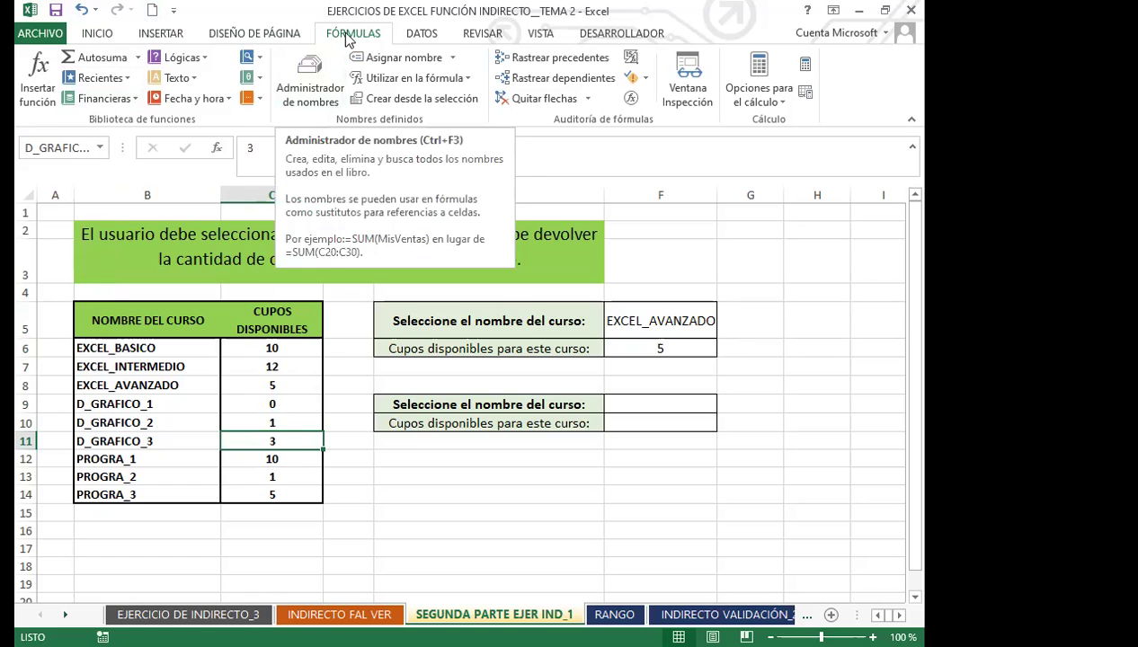
Look at the name manager's form for defining a new name and leave it without creating one.
left_click(310, 79)
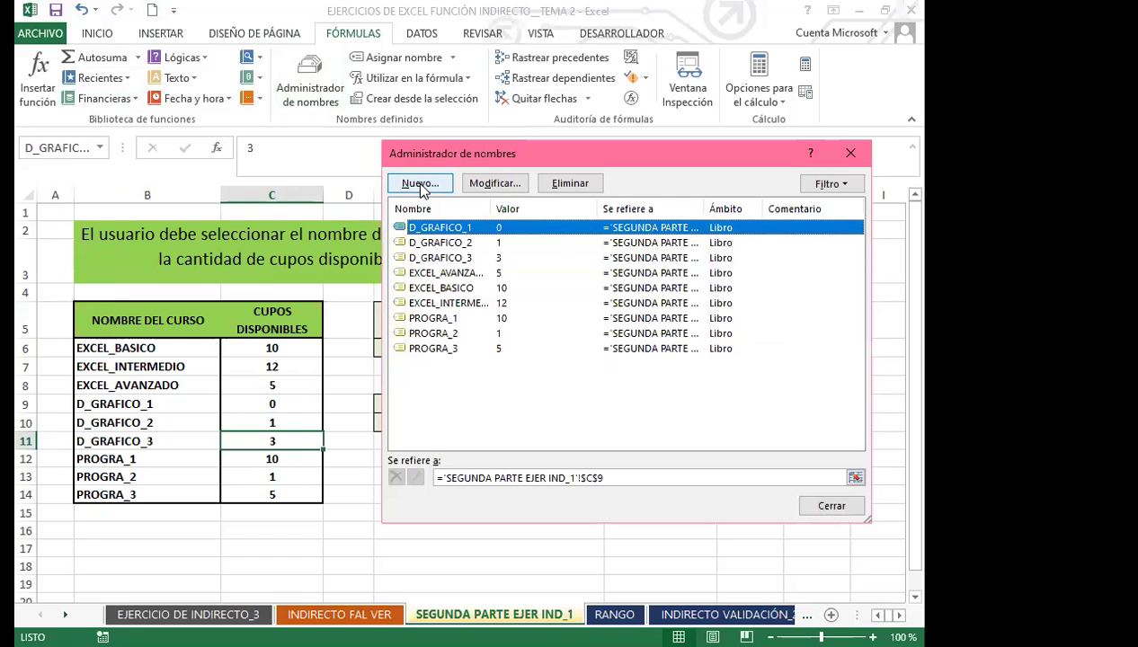
left_click(419, 184)
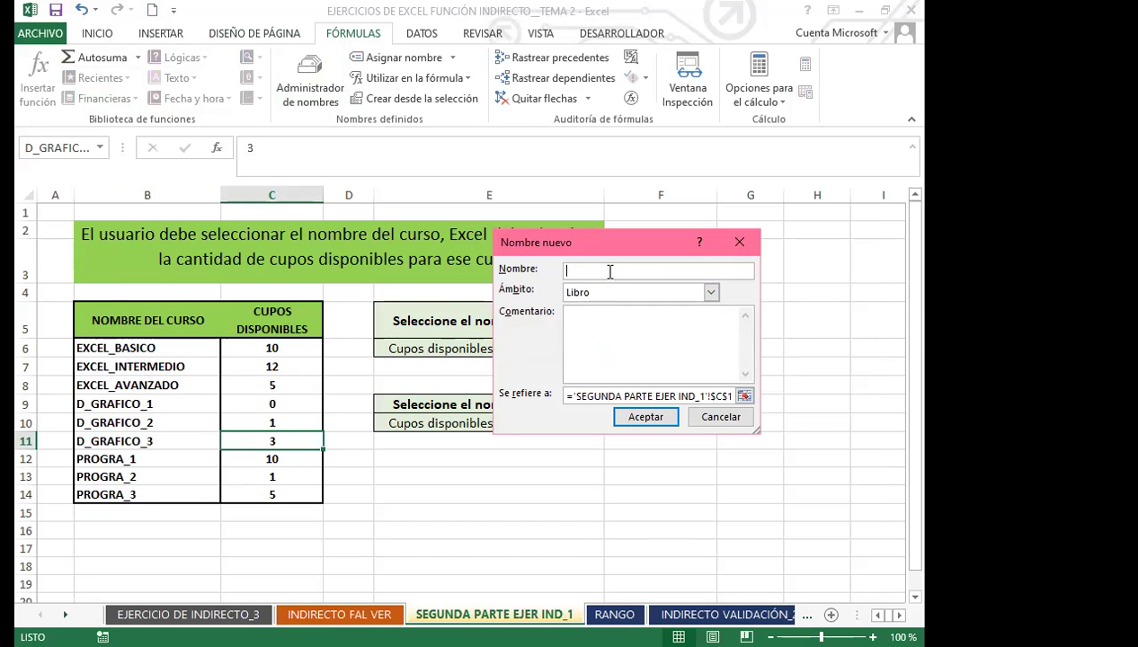
left_click(738, 242)
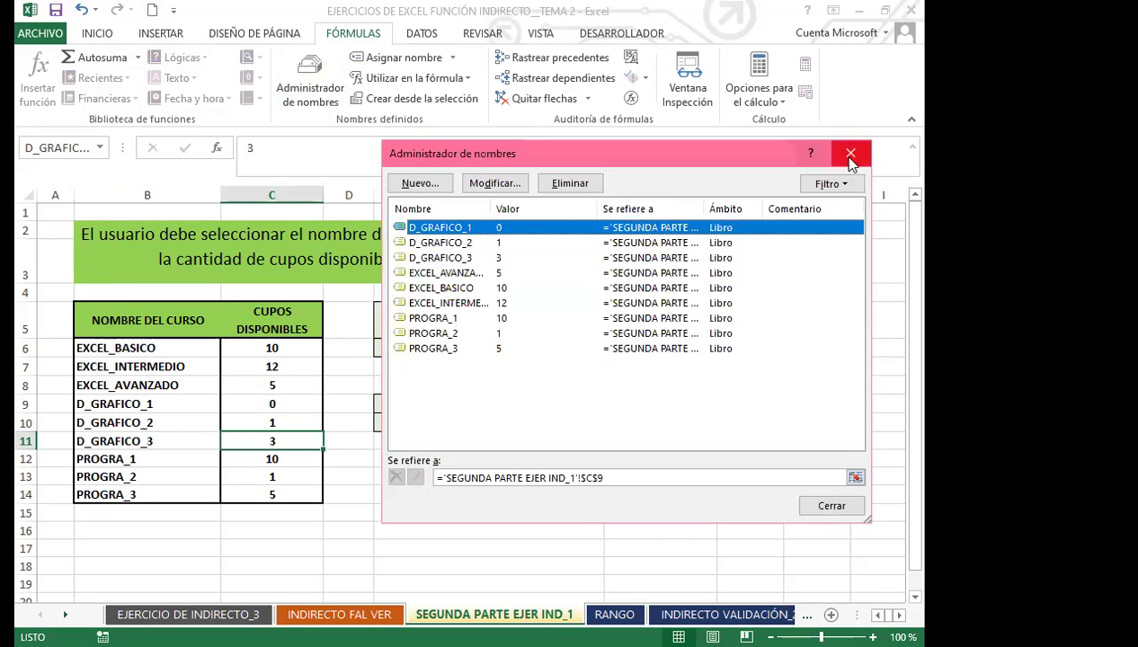
left_click(850, 155)
Choose D_GRAFICO_3 as the course in F5's validated list.
left_click(654, 319)
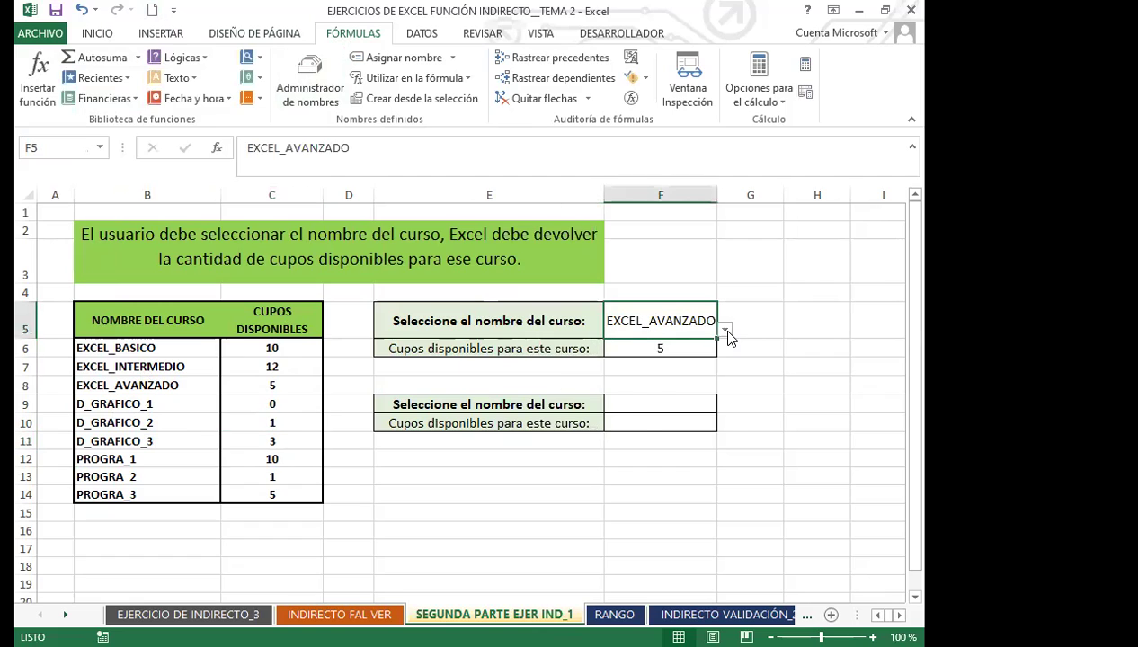
left_click(725, 331)
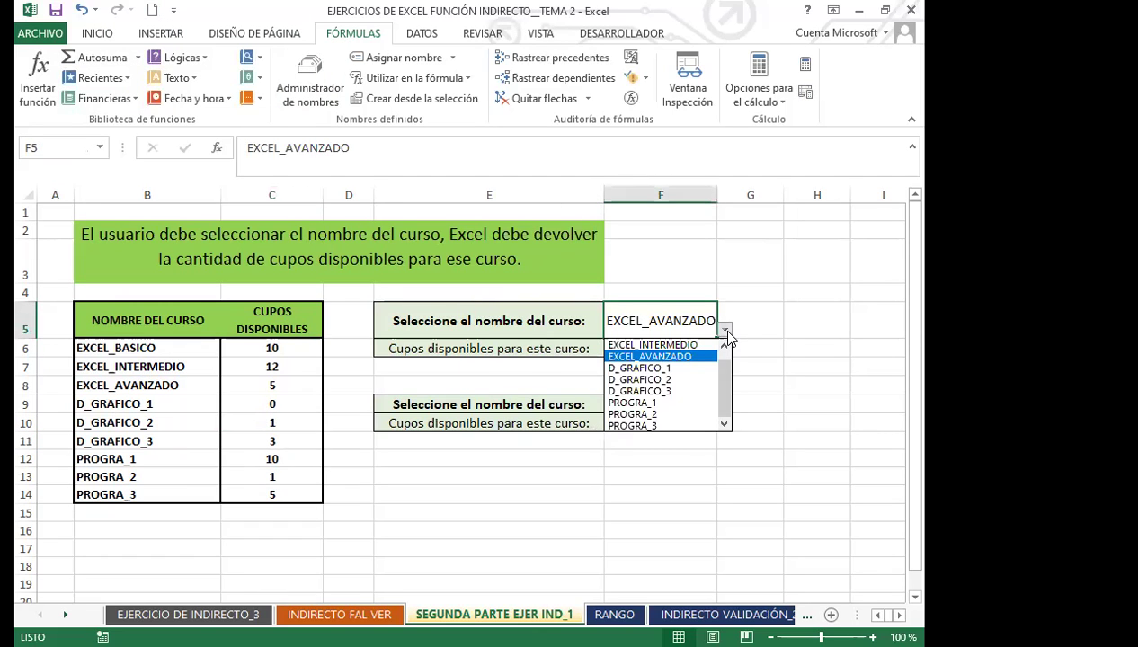
left_click(634, 391)
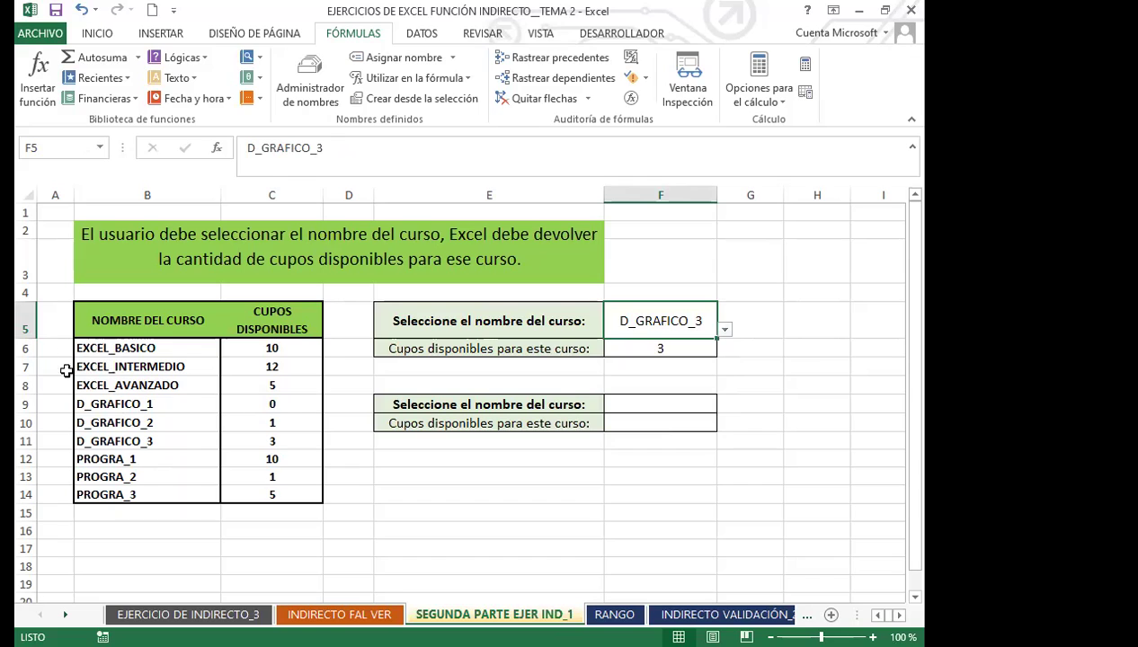
Look at the options for creating names from the course table selection B7:C14, without creating any.
left_click_drag(103, 365, 296, 494)
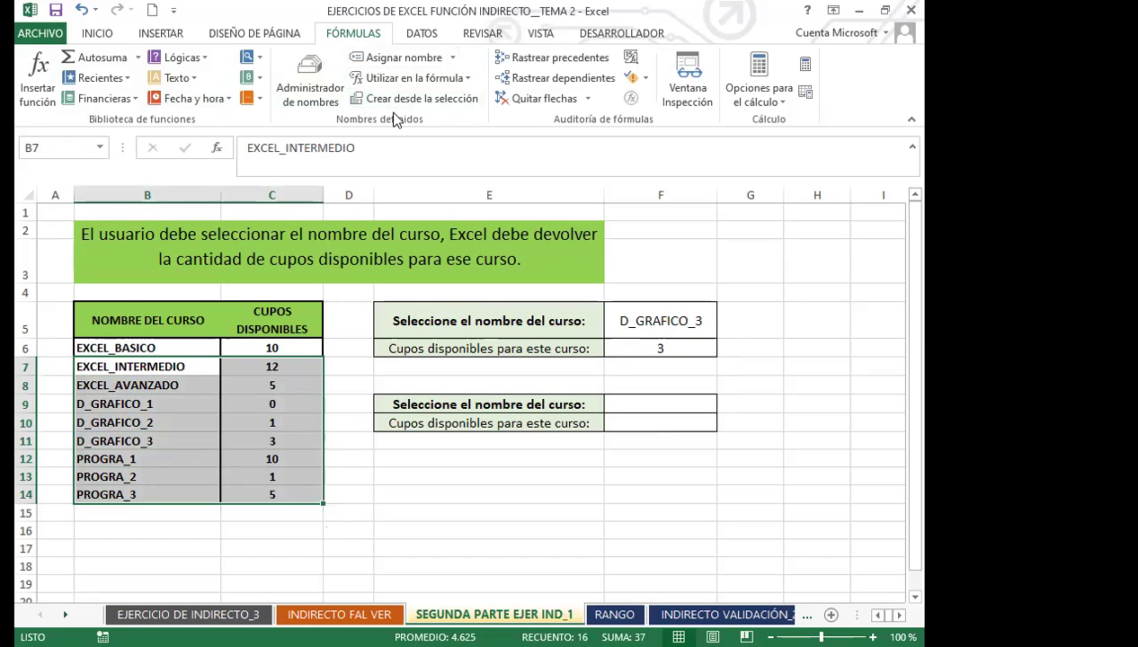
left_click(447, 101)
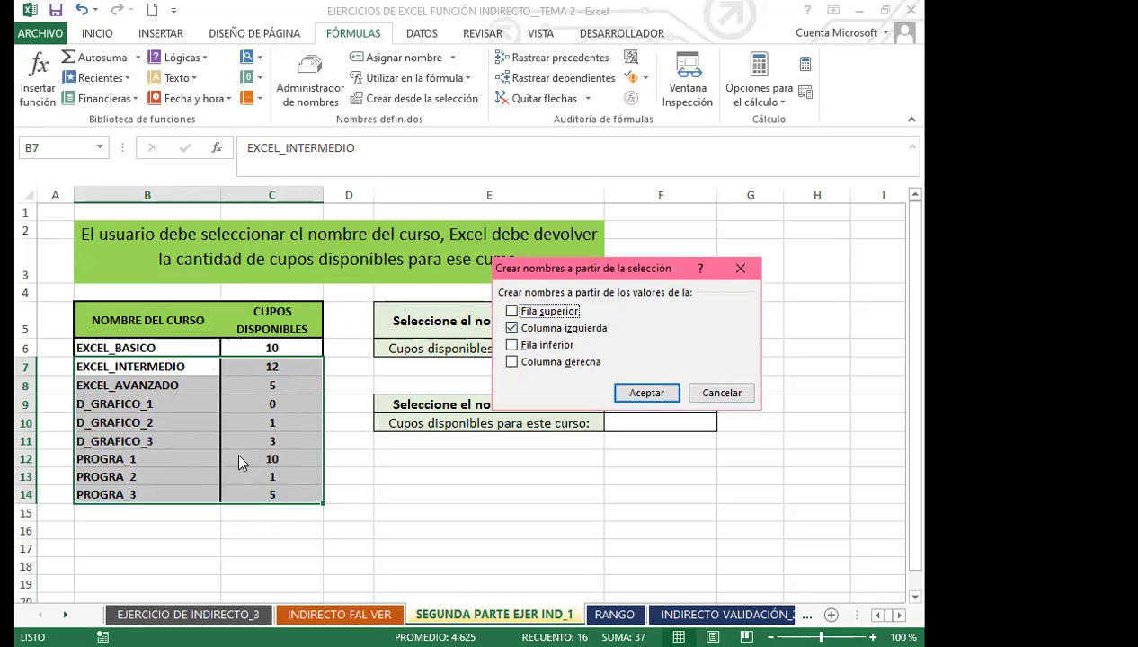
left_click(738, 269)
Review the course names in the name manager, checking which cell EXCEL_AVANZADO refers to.
left_click(308, 71)
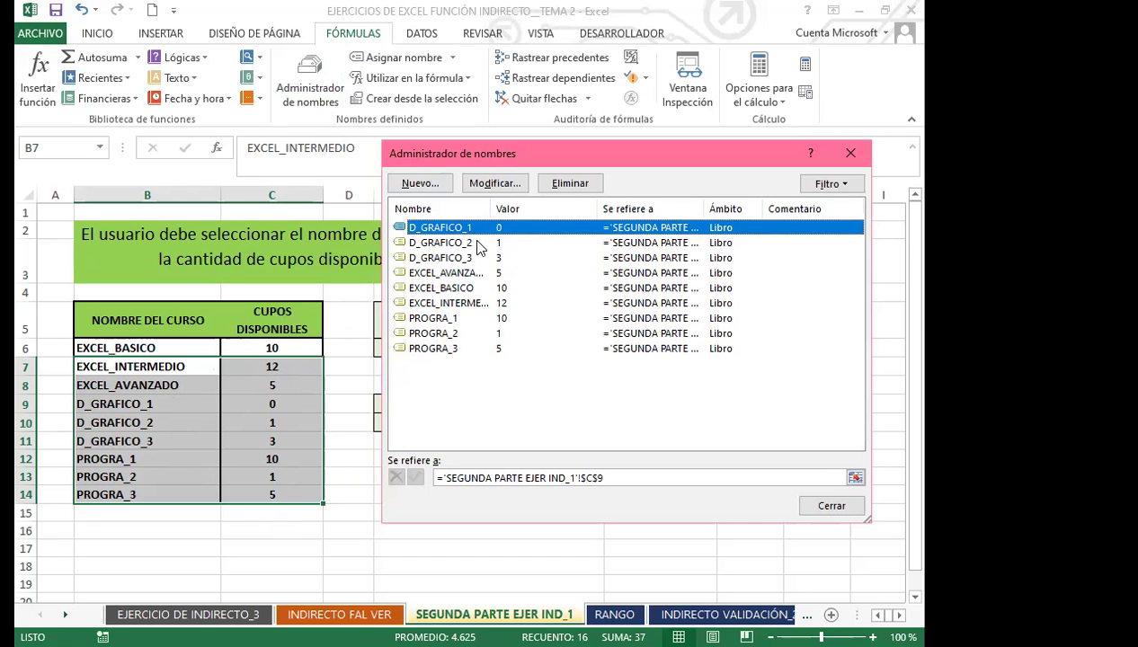
left_click(451, 274)
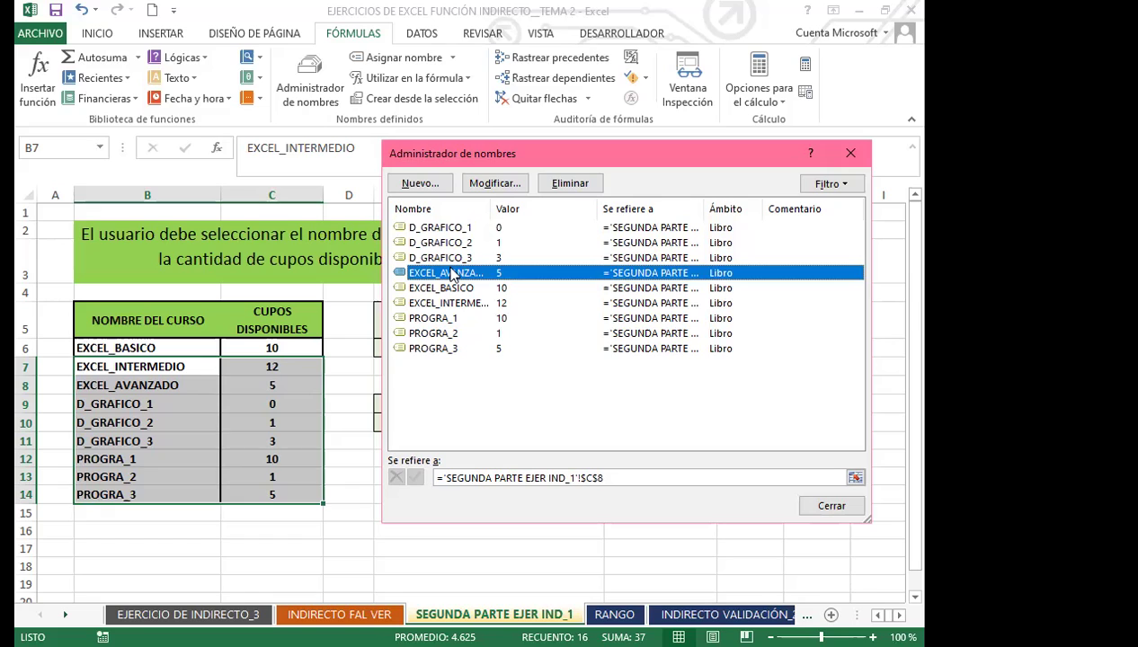
left_click(449, 363)
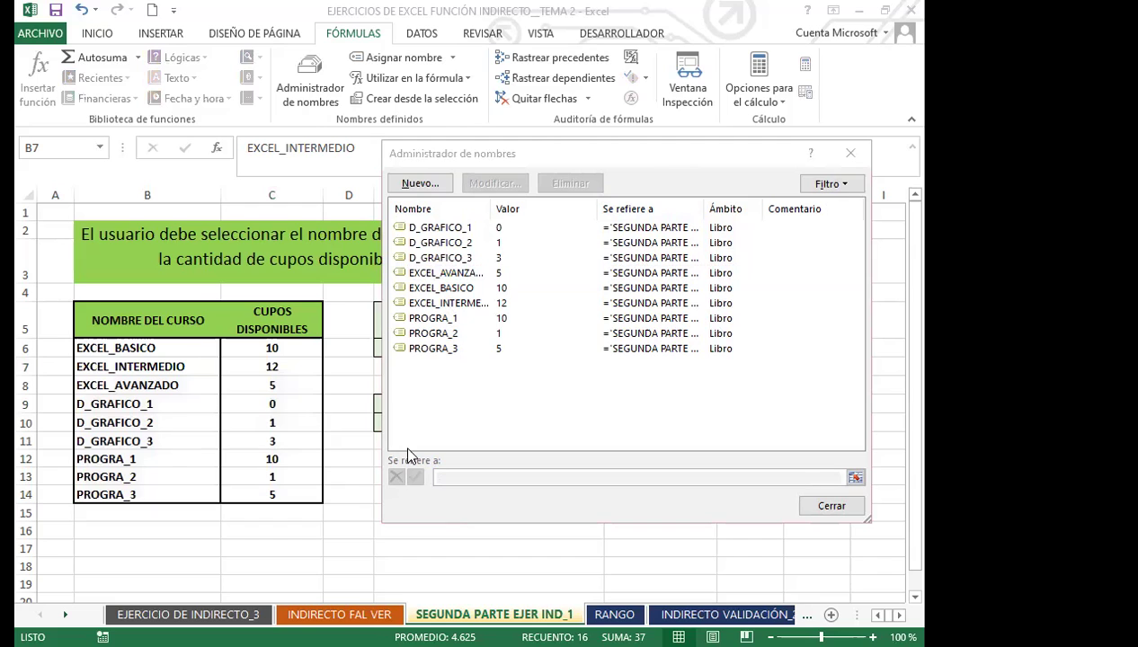
key("Escape")
Test F5's course list by choosing D_GRAFICO_3, EXCEL_AVANZADO and finally PROGRA_3.
left_click(660, 347)
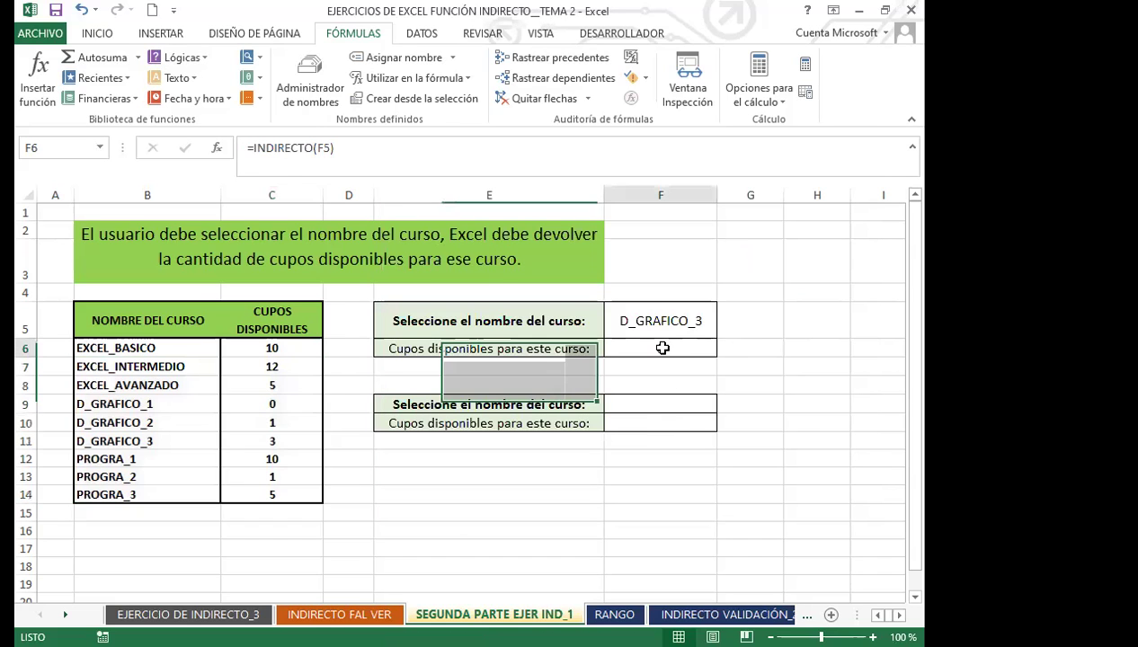
left_click(708, 327)
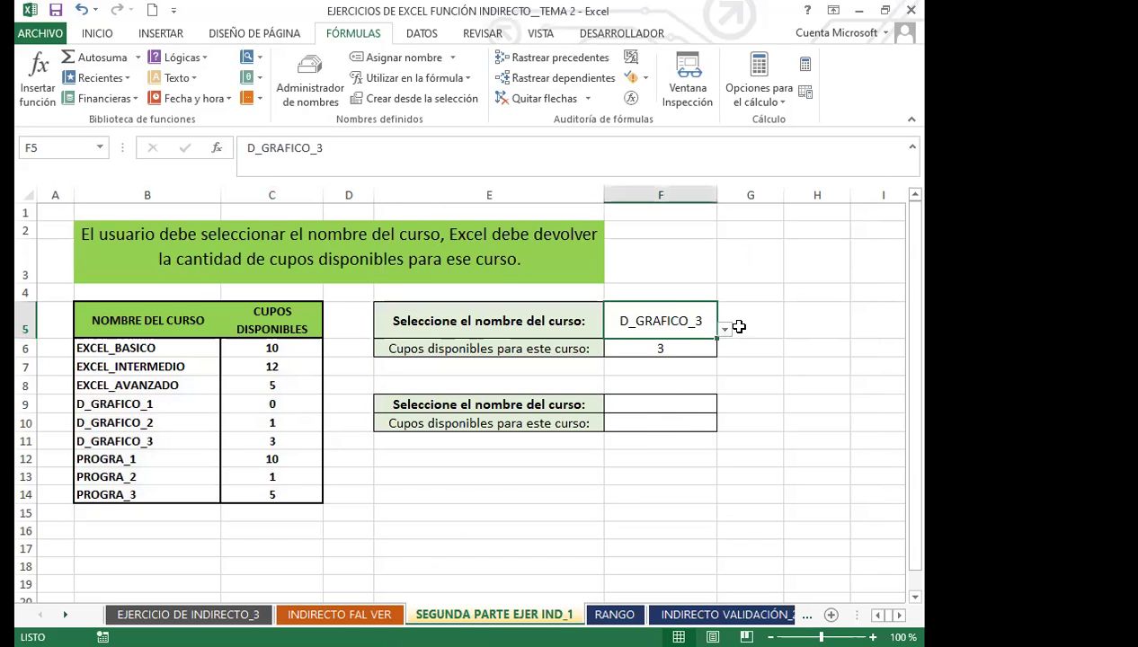
left_click(725, 330)
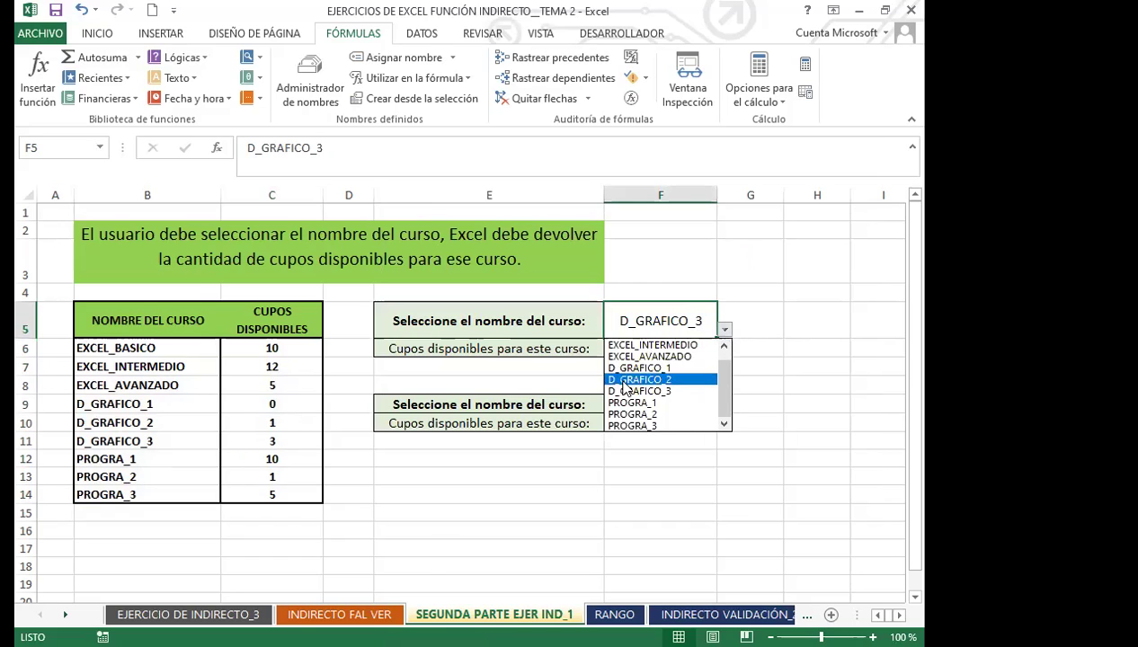
left_click(624, 391)
left_click(724, 329)
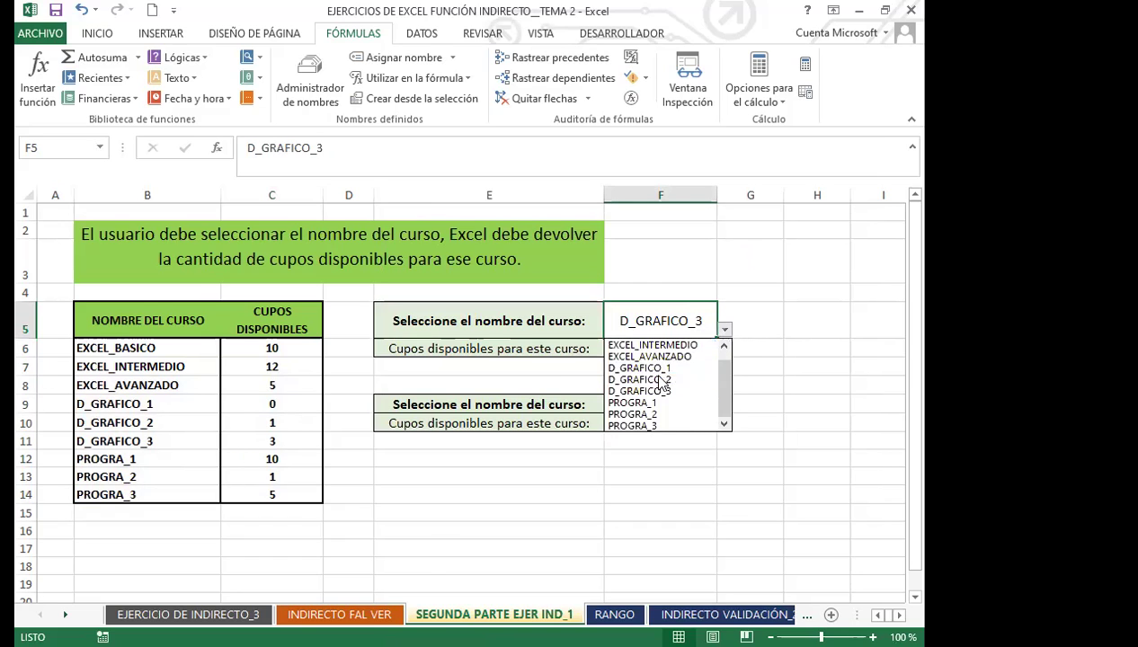
left_click(649, 356)
left_click(725, 330)
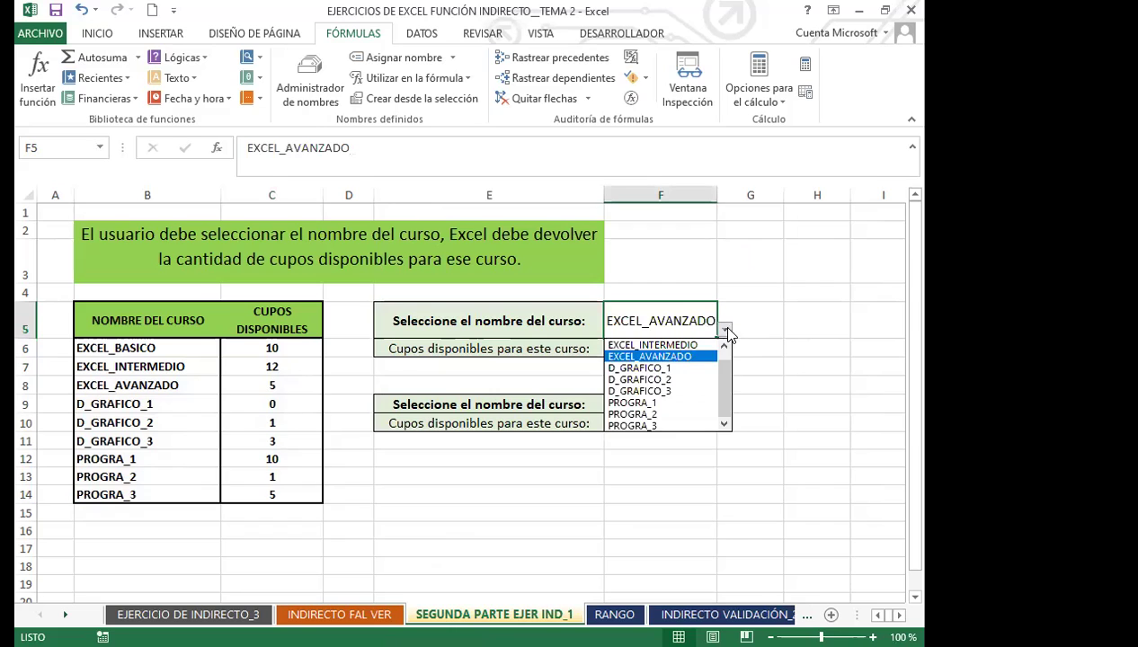
left_click(646, 425)
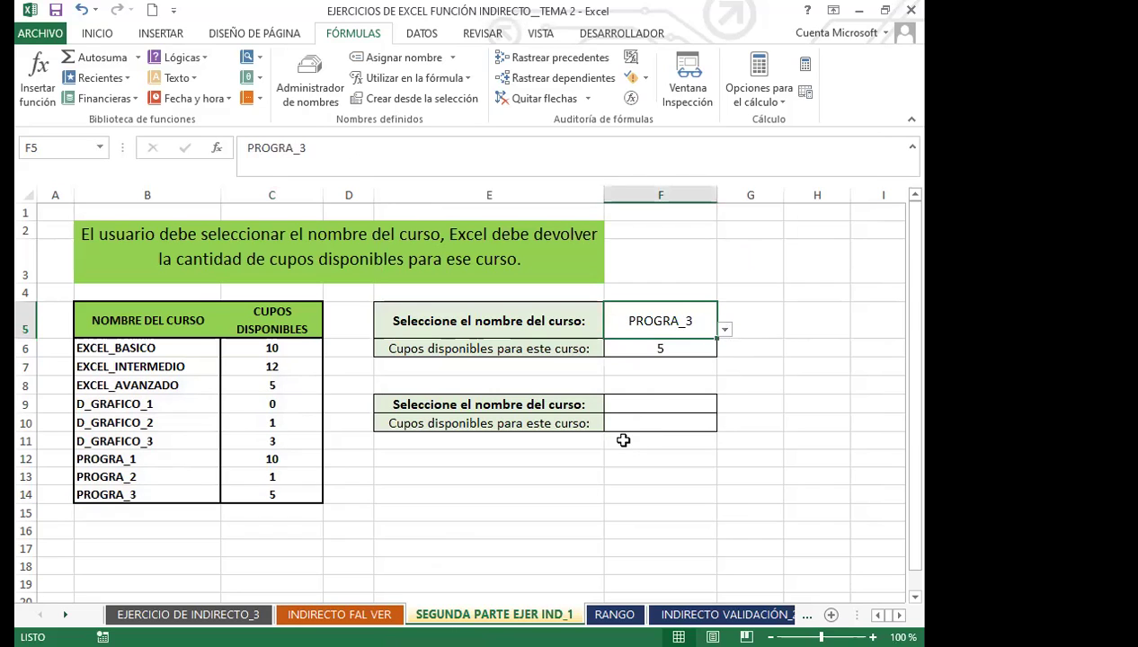
Check the INDIRECTO formula in F6 against C14's defined name and the courses and places in B6:C14.
left_click(676, 344)
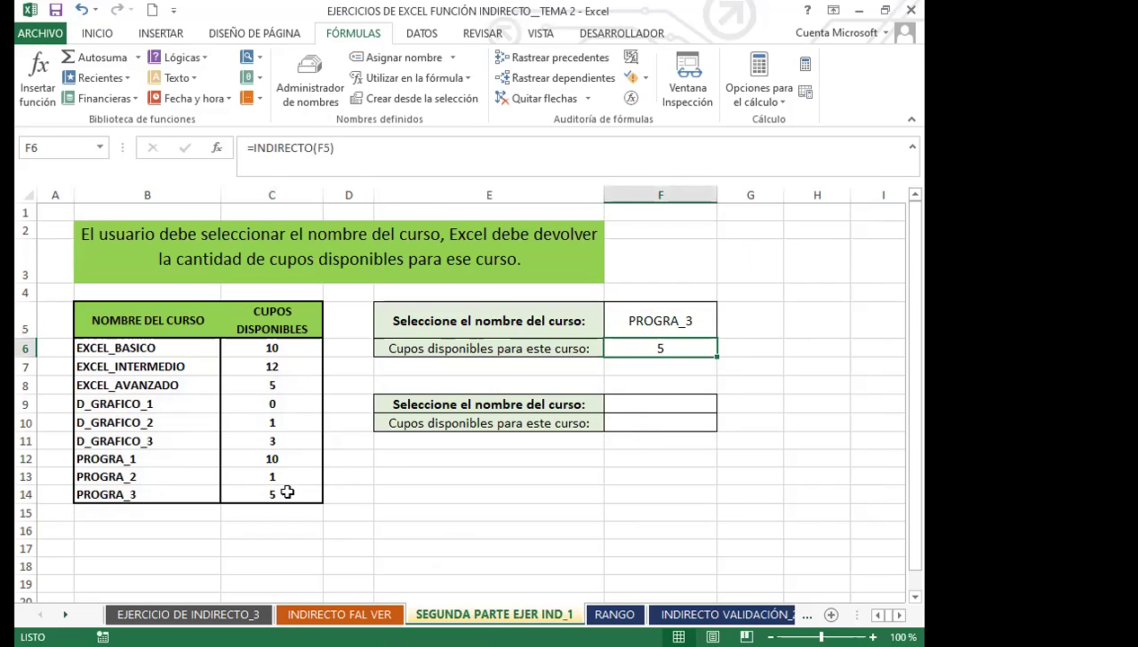
left_click(287, 492)
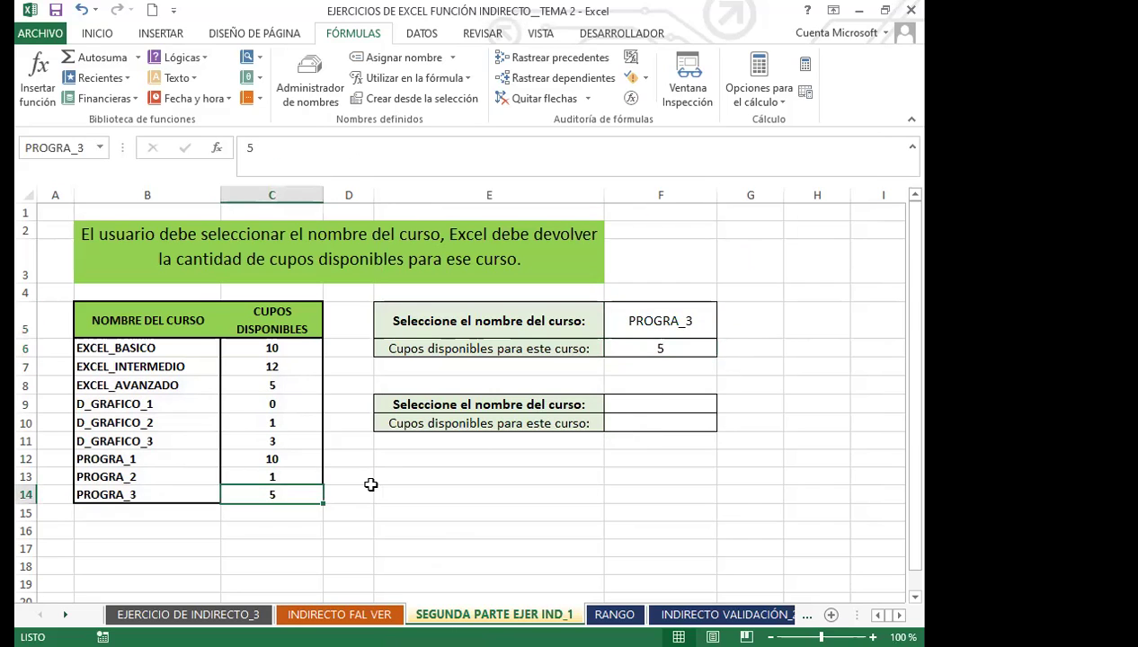
left_click(637, 348)
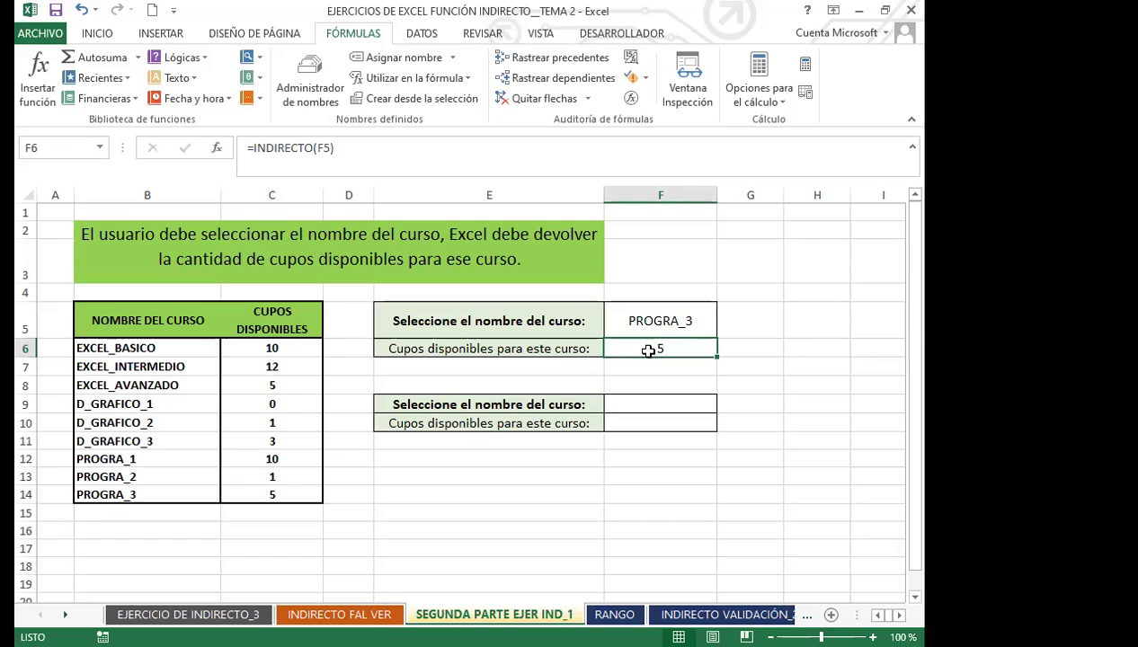
left_click(629, 365)
left_click(641, 351)
left_click(664, 316)
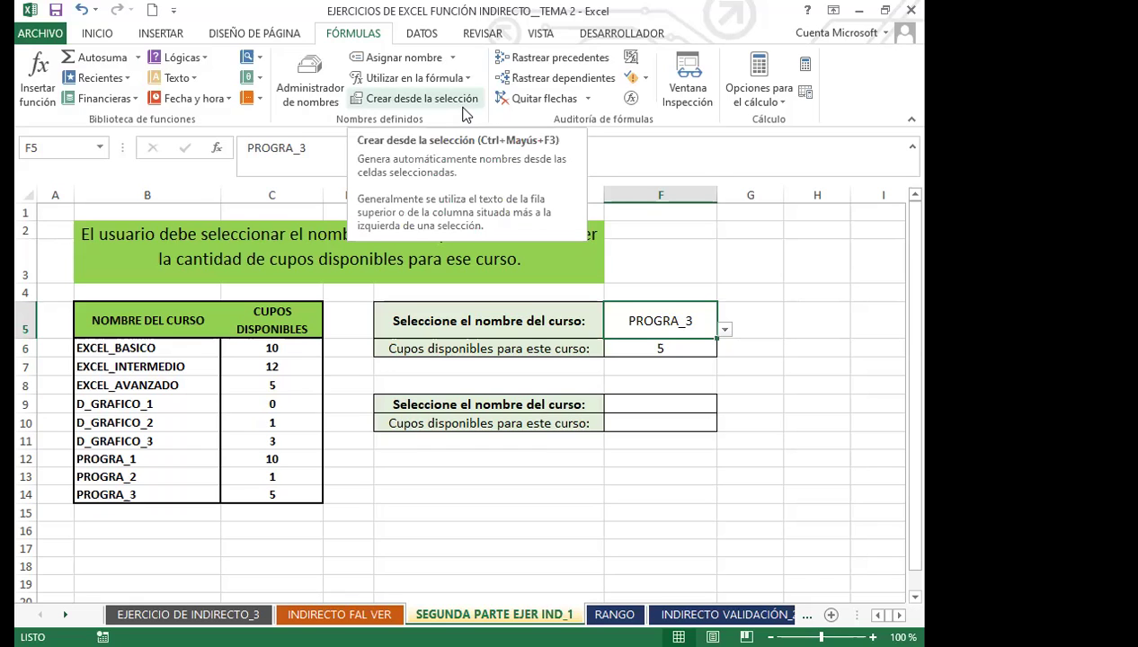
left_click_drag(198, 349, 285, 494)
left_click_drag(198, 363, 287, 369)
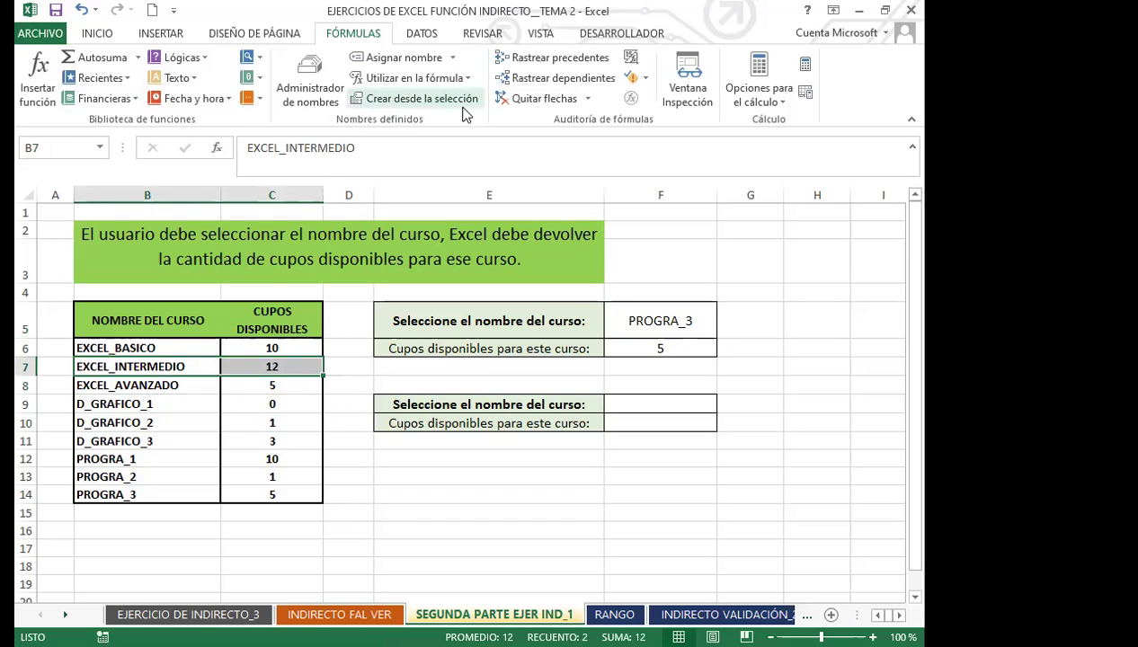
Choose D_GRAFICO_2 in F5's course list and check the INDIRECTO formula in F6.
left_click(709, 329)
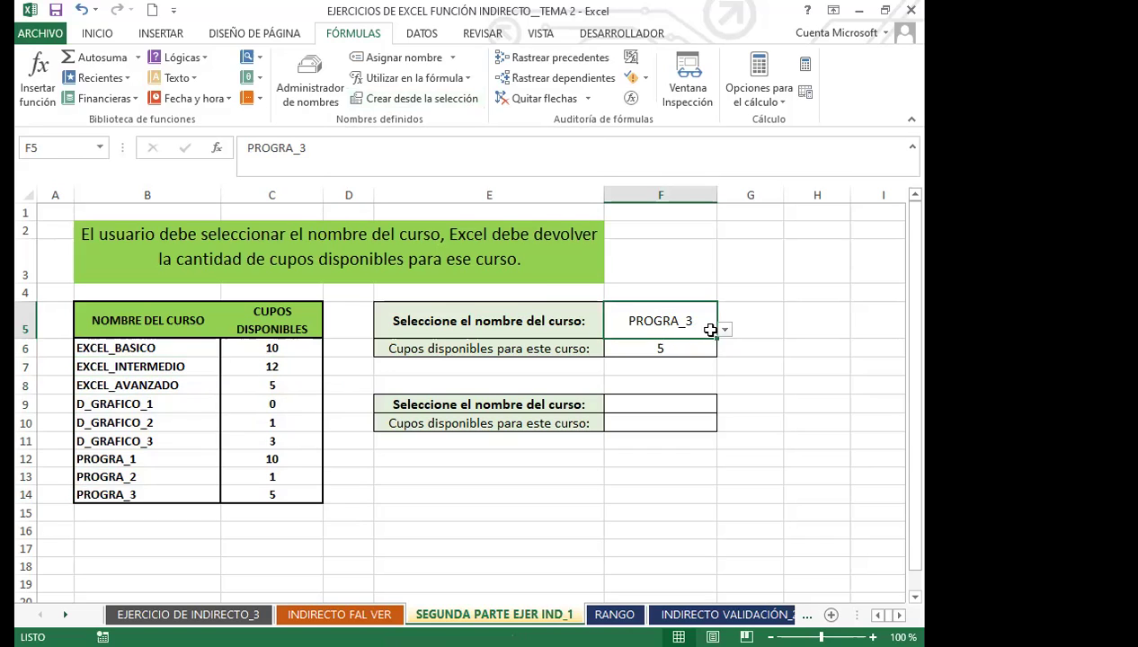
left_click(723, 330)
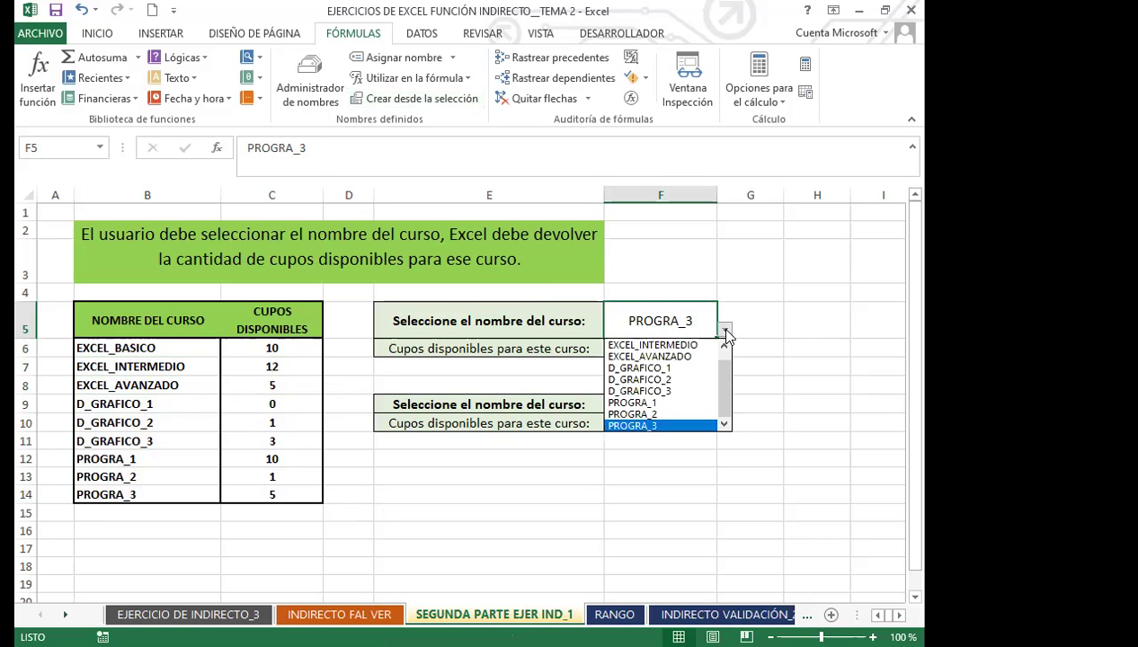
left_click(645, 380)
left_click(683, 350)
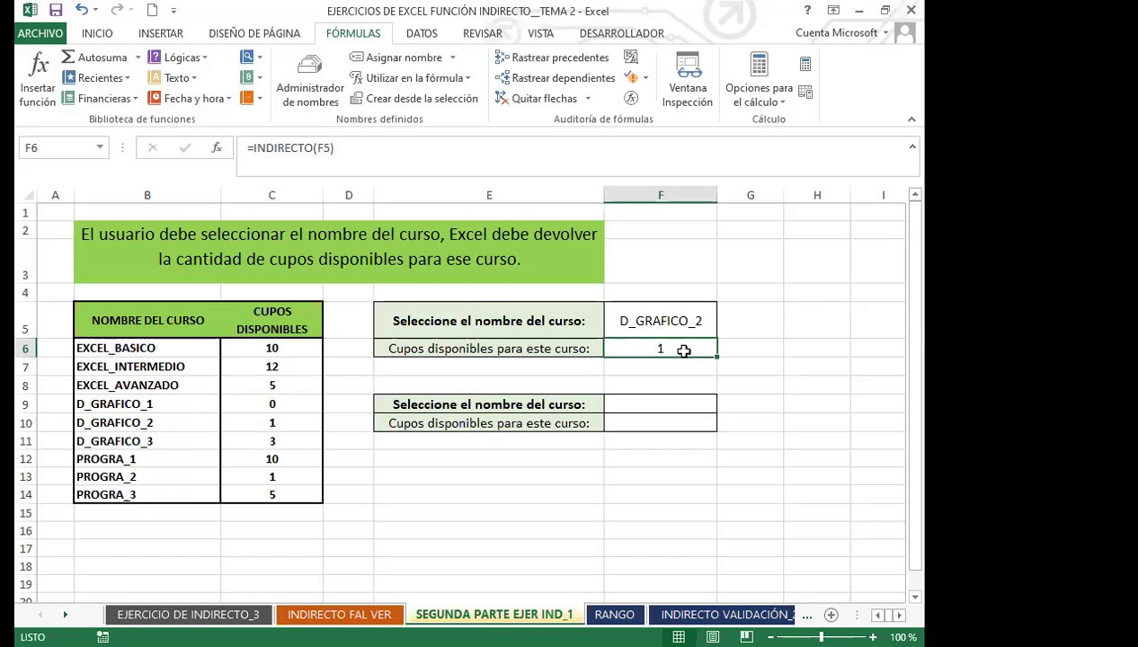
Select E6 on the INDIRECTO VALIDACIÓN_2 sheet and name TABLA 1's codes, D6:D20 on the RANGO sheet, CODIGO.
left_click(618, 367)
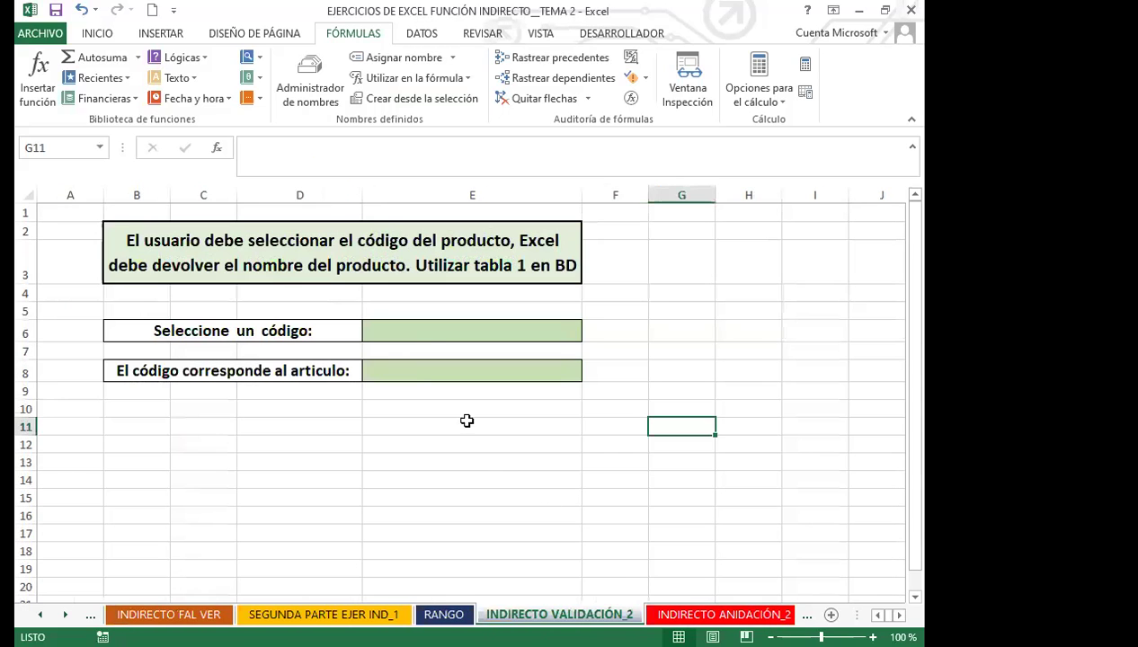
left_click(419, 334)
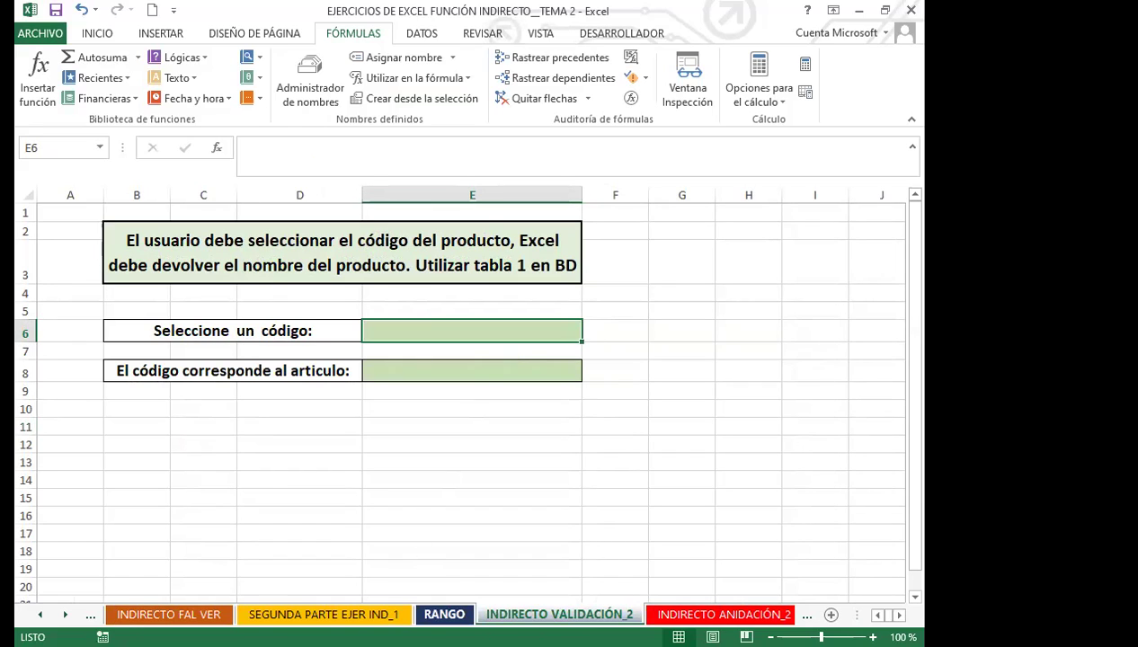
left_click(444, 614)
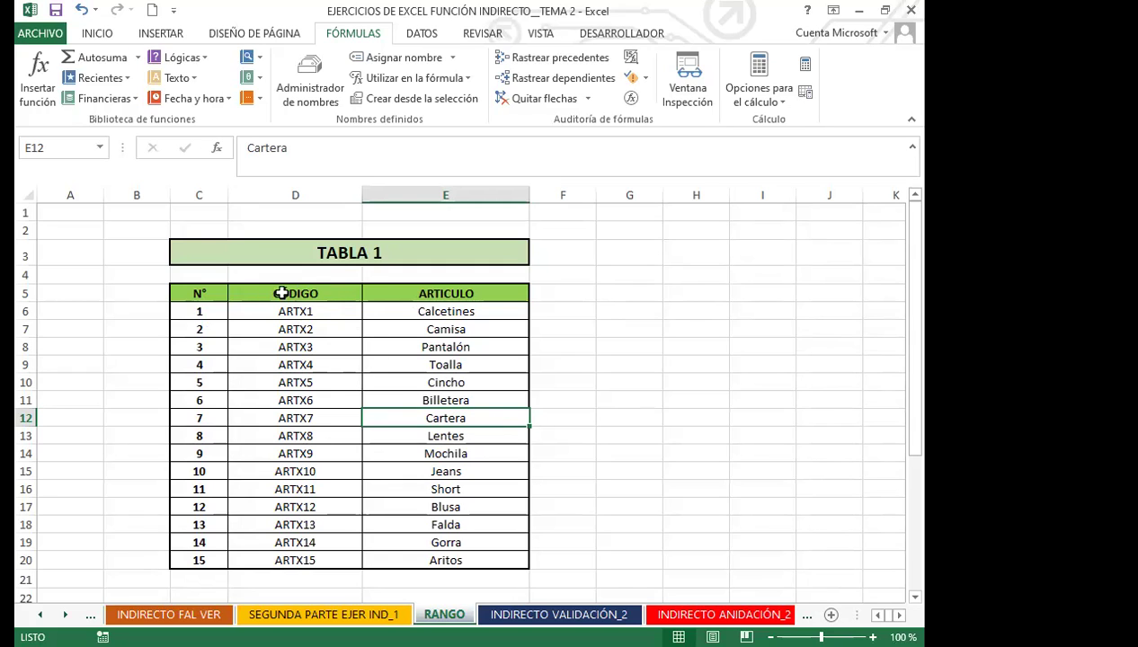
left_click_drag(315, 311, 297, 555)
left_click(64, 150)
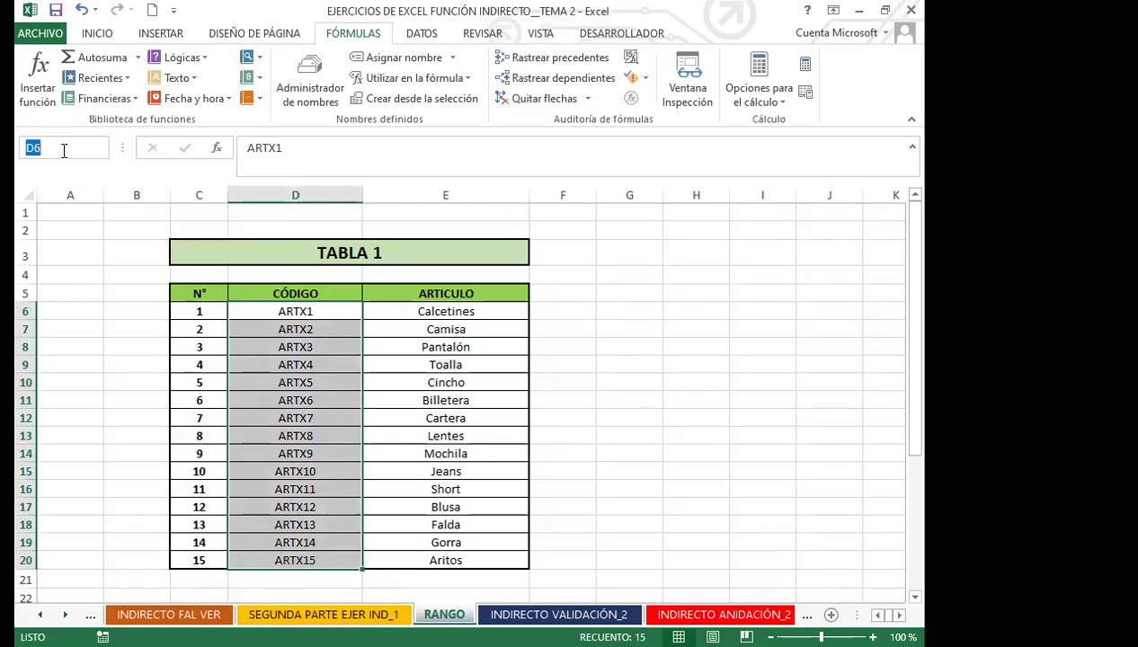
type("CODIGO")
key("Return")
Restrict E6 on the INDIRECTO VALIDACIÓN_2 sheet to a validation list with source =CODIGO and open its dropdown to check the codes.
left_click(530, 614)
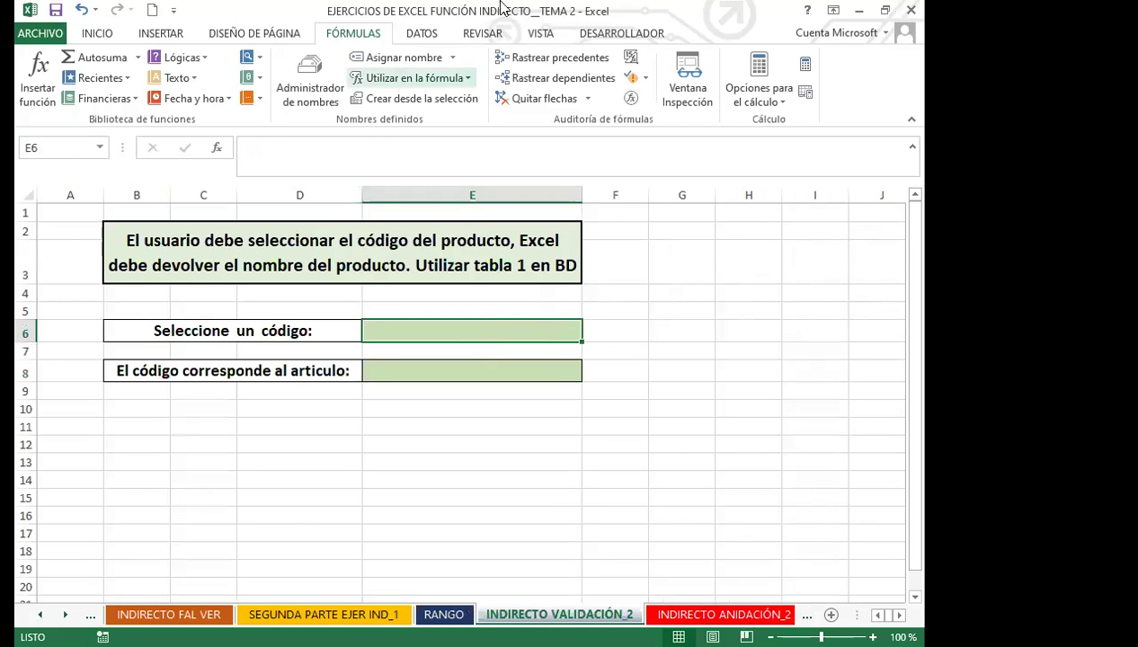
left_click(434, 35)
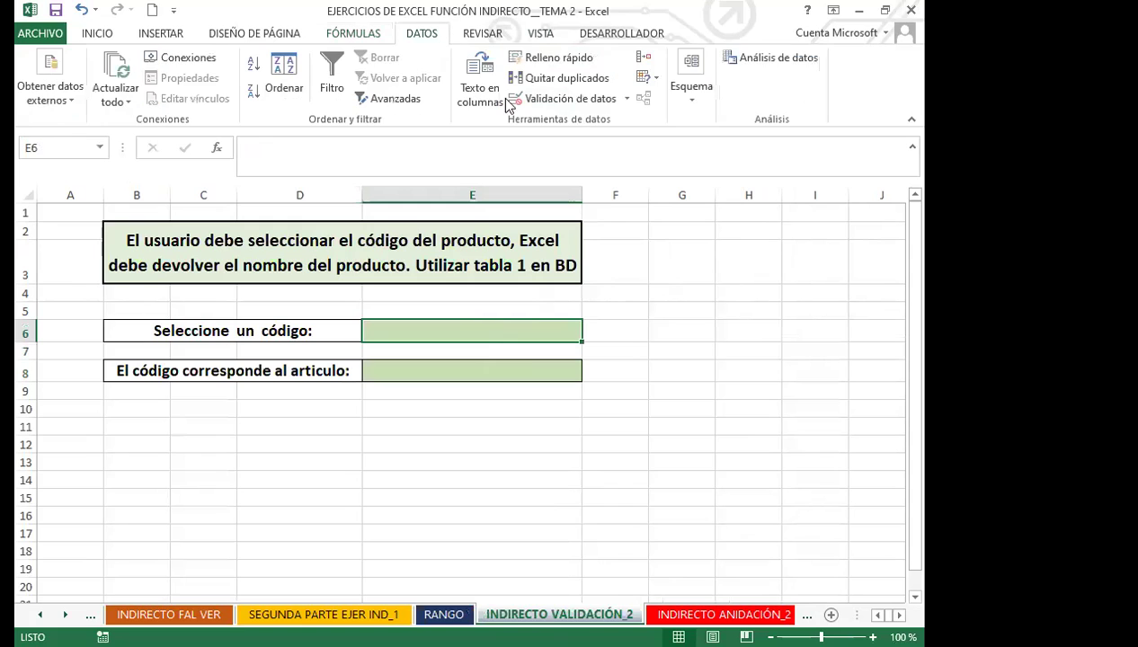
left_click(629, 100)
left_click(555, 329)
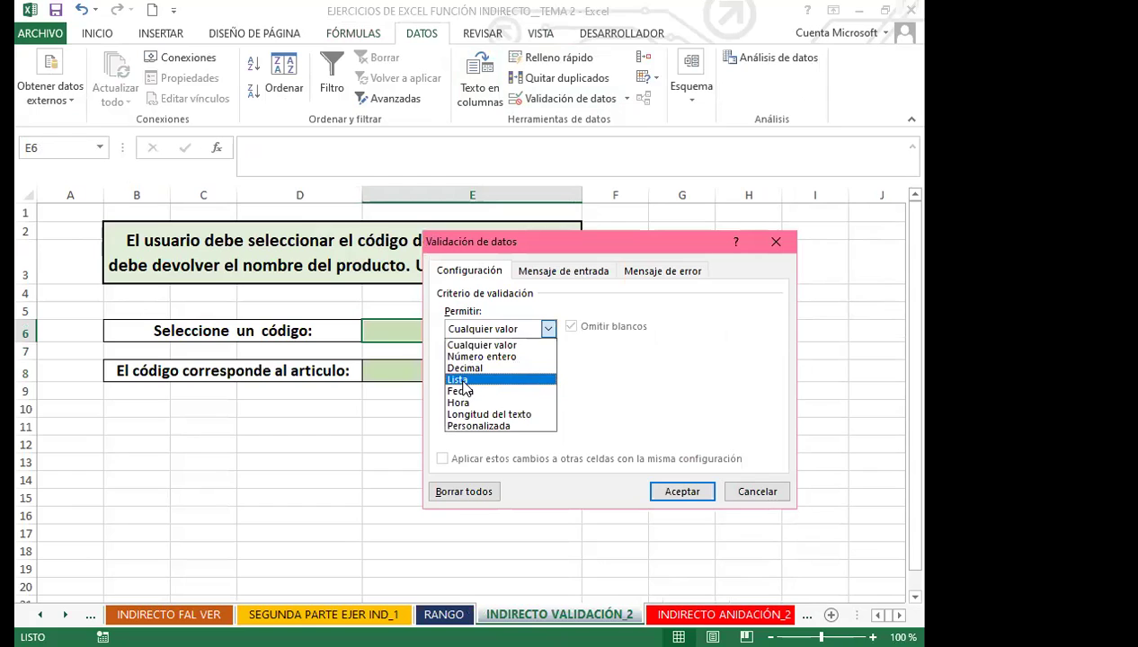
left_click(461, 377)
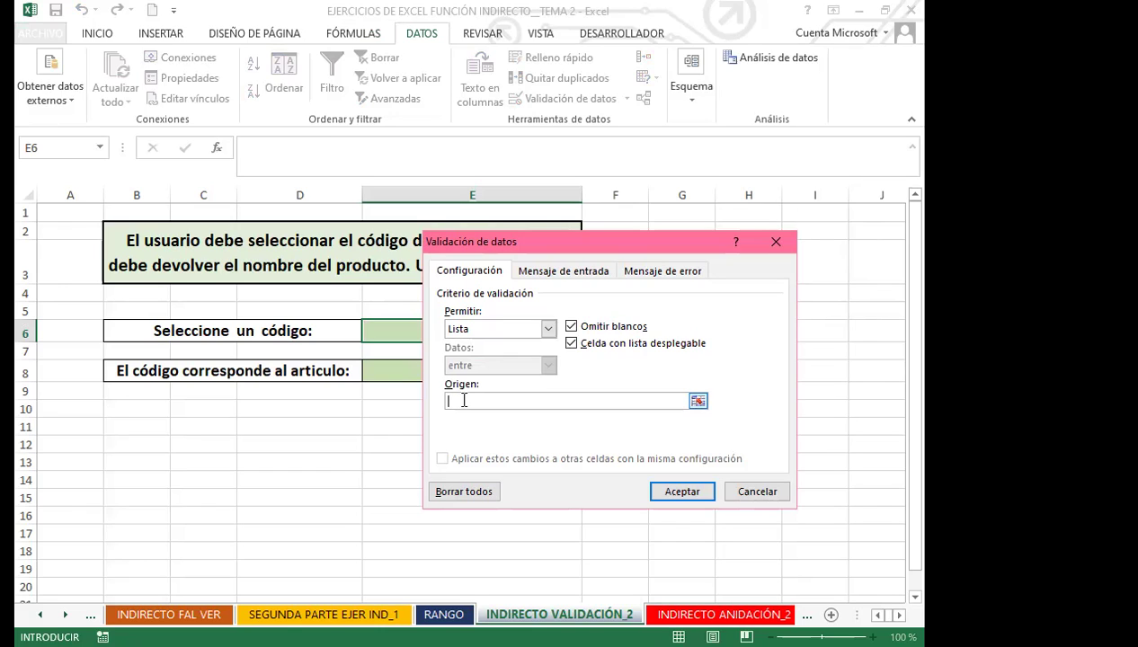
type("c")
key("BackSpace")
type("CODIGO")
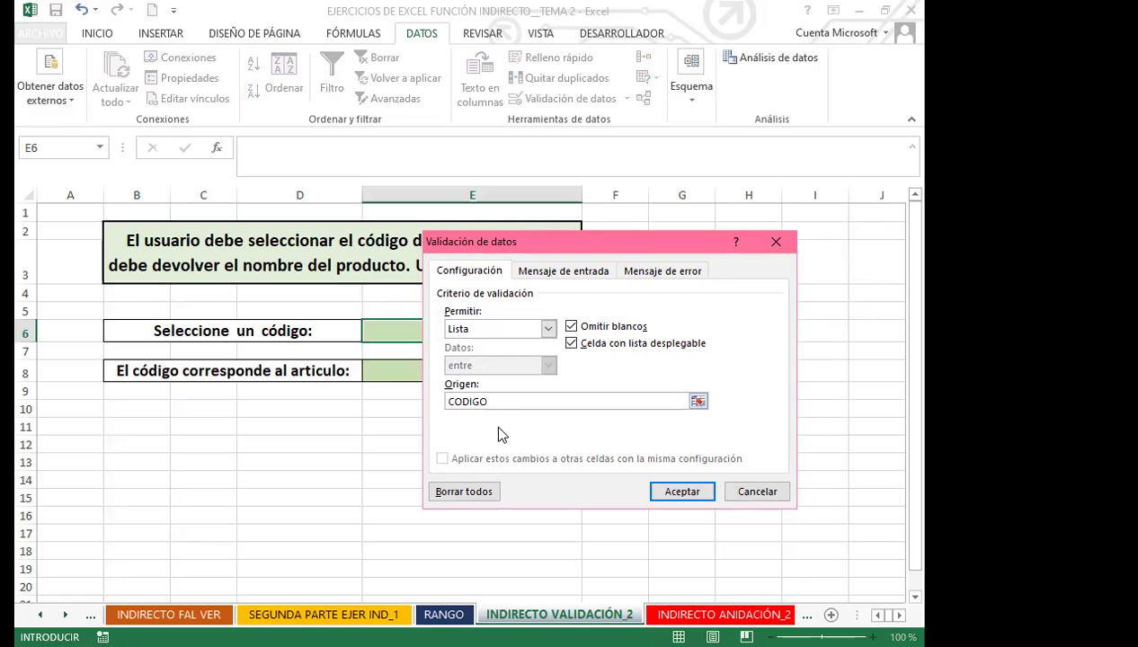
left_click(448, 400)
type("=")
left_click(494, 399)
left_click(683, 493)
left_click(590, 333)
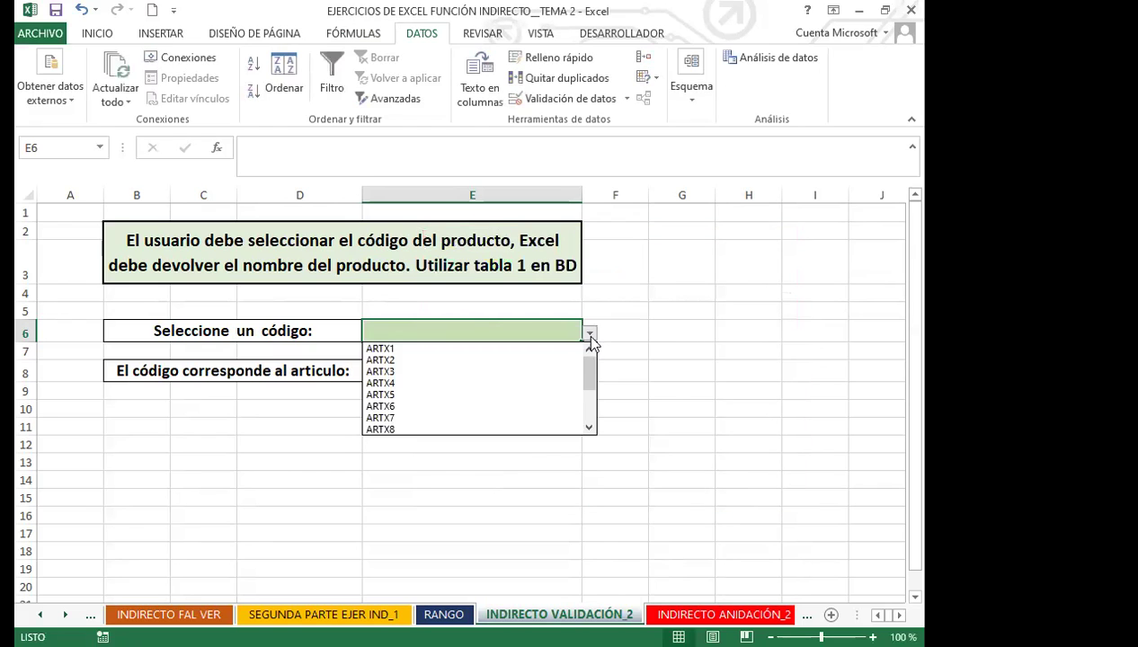
Choose ARTX4 from E6's code list and check the codes and articles of TABLA 1 on the RANGO sheet.
left_click(387, 385)
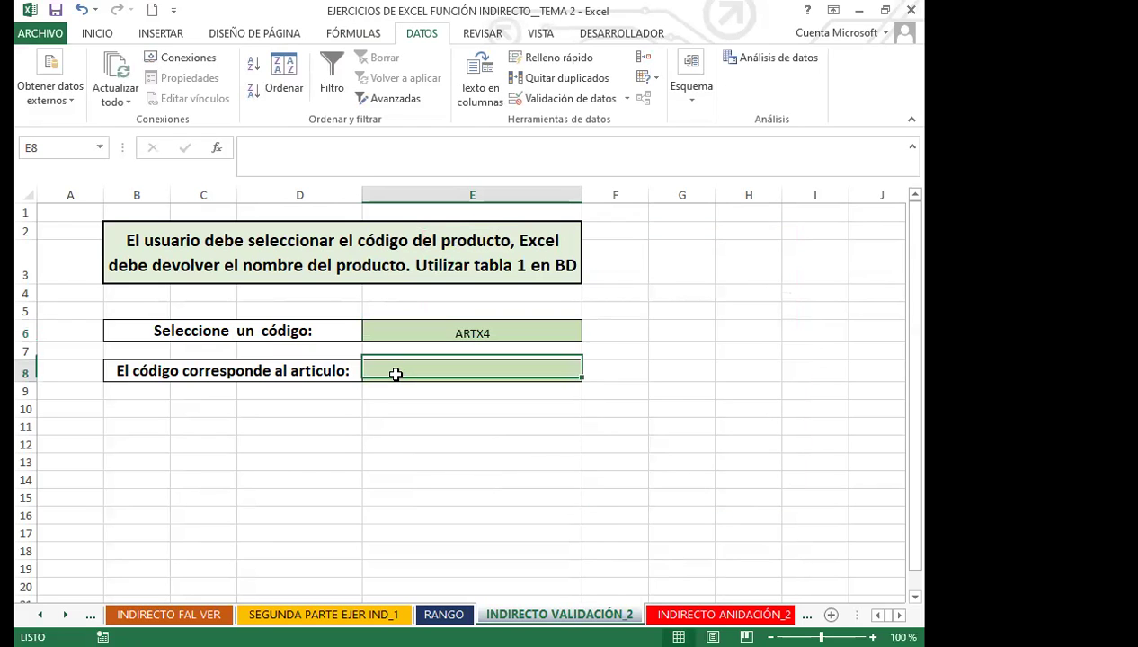
left_click(444, 613)
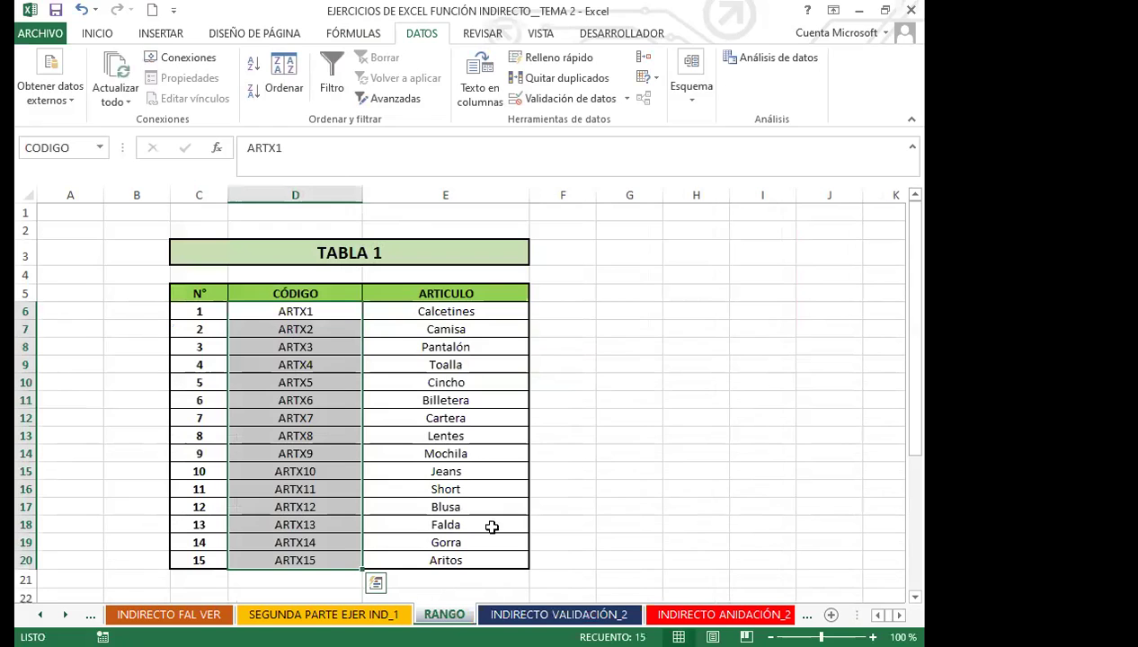
left_click(559, 613)
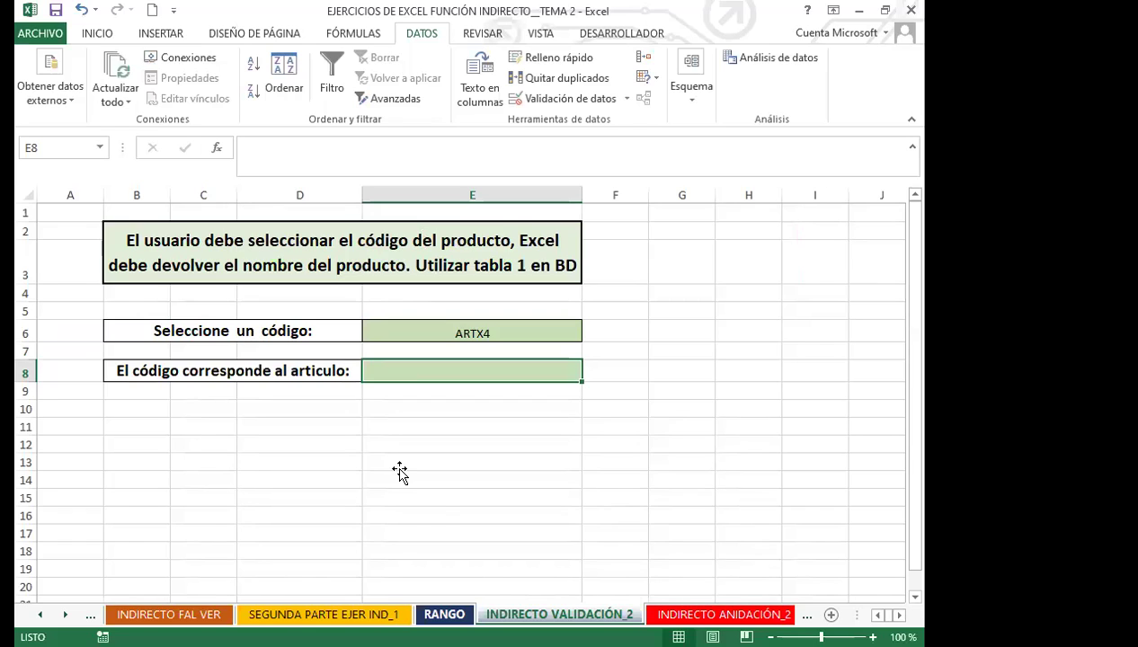
left_click(442, 462)
left_click(503, 371)
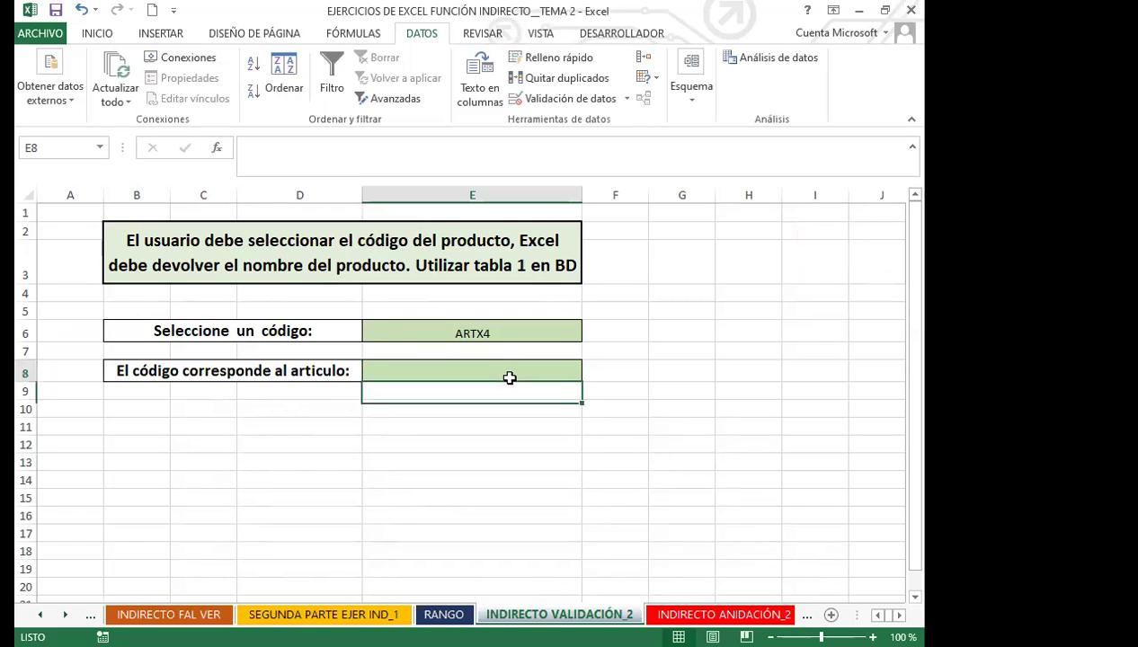
left_click(401, 493)
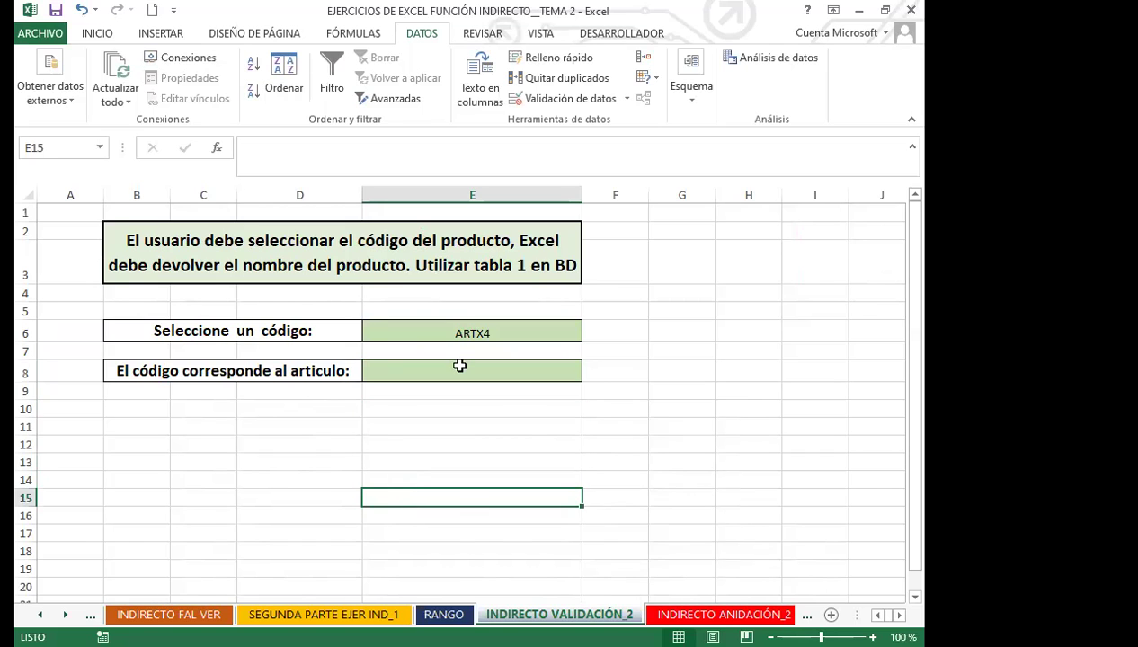
Create defined names for TABLA 1's codes and articles, D6:E20 on the RANGO sheet, from the left column only.
left_click(444, 614)
left_click(353, 412)
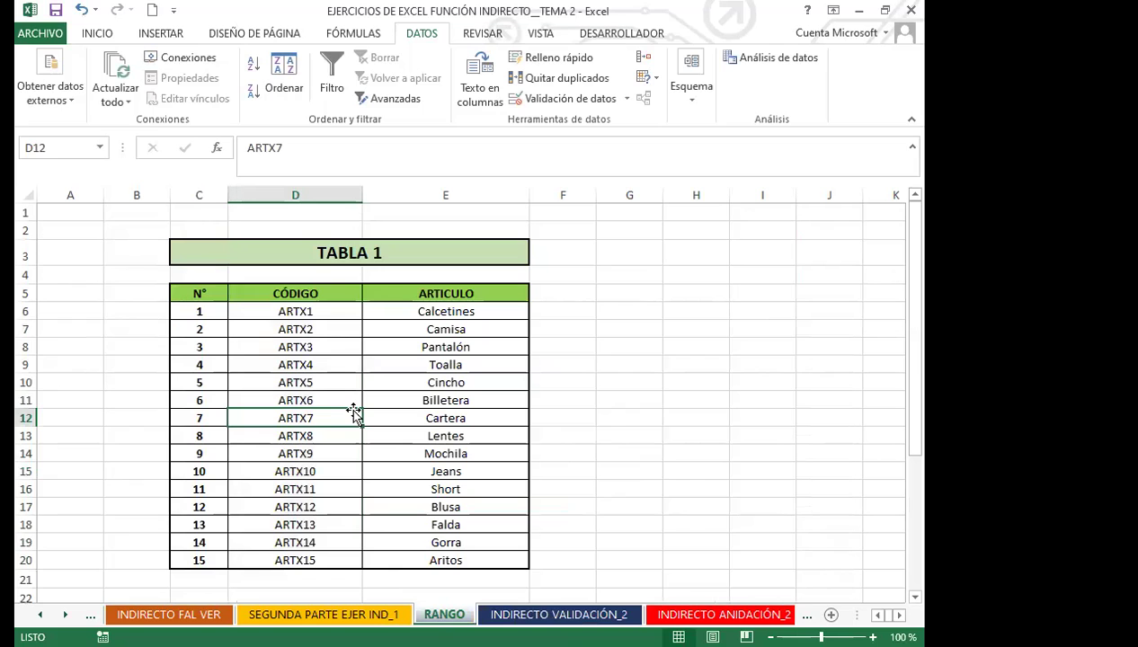
left_click_drag(330, 314, 465, 553)
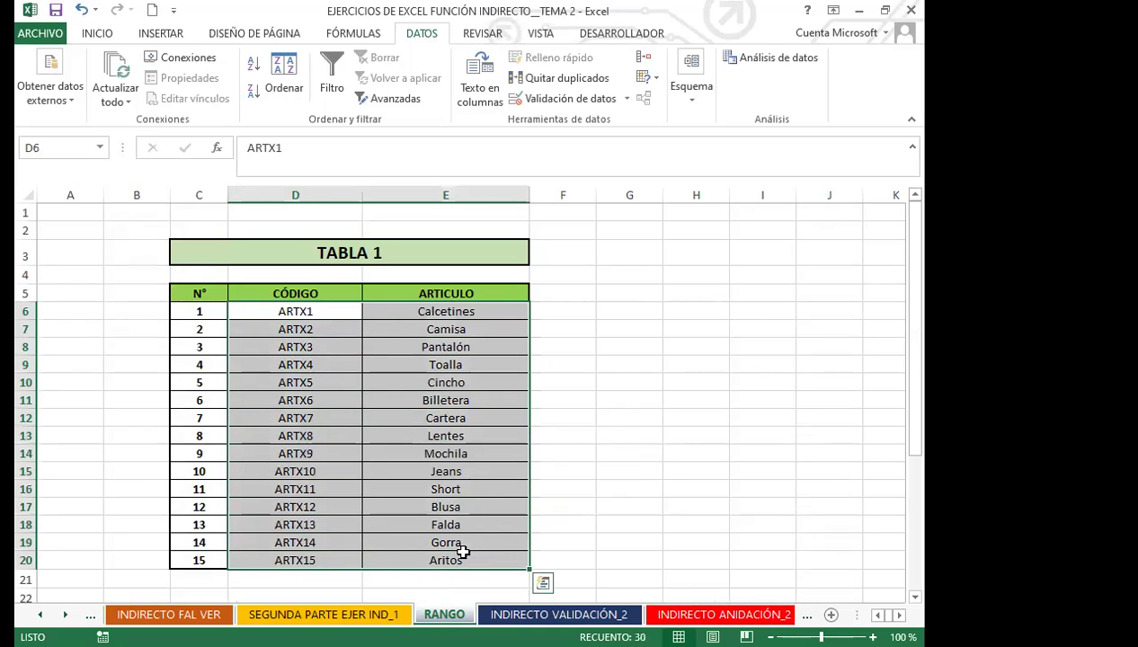
left_click_drag(434, 460, 465, 561)
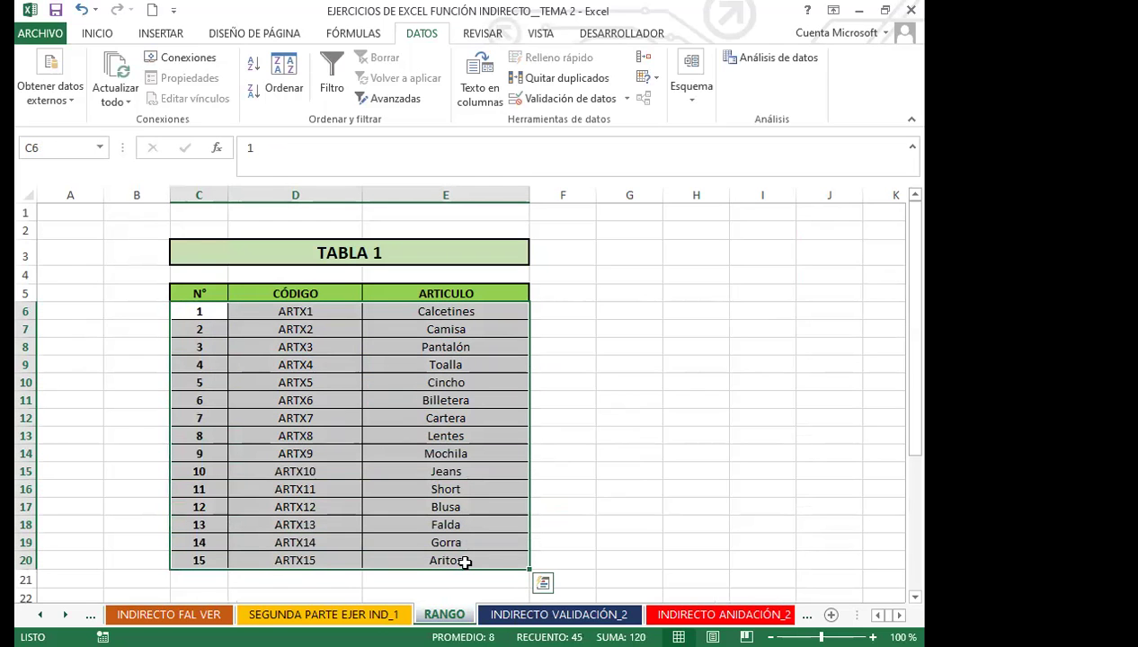
left_click(440, 536)
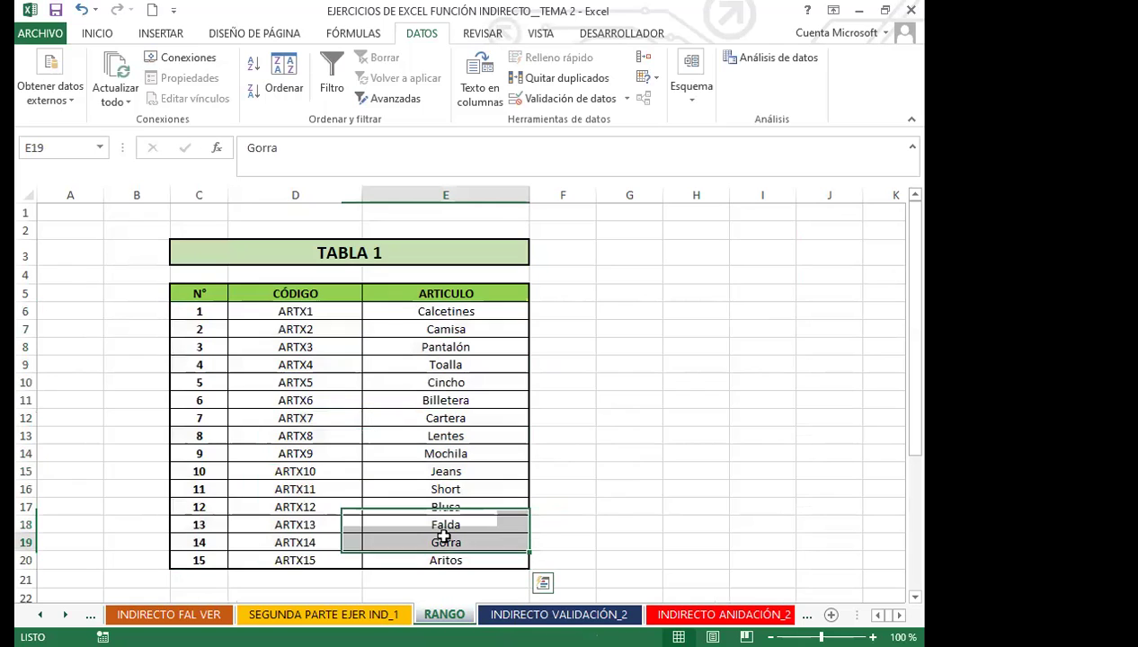
left_click_drag(289, 315, 475, 564)
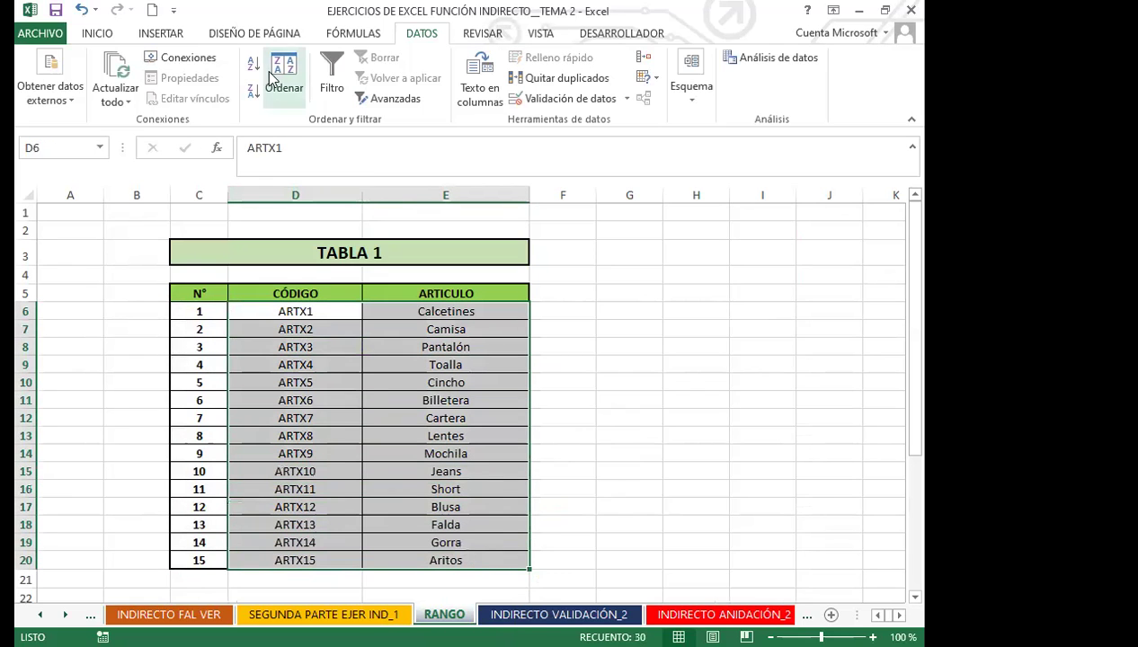
left_click(346, 37)
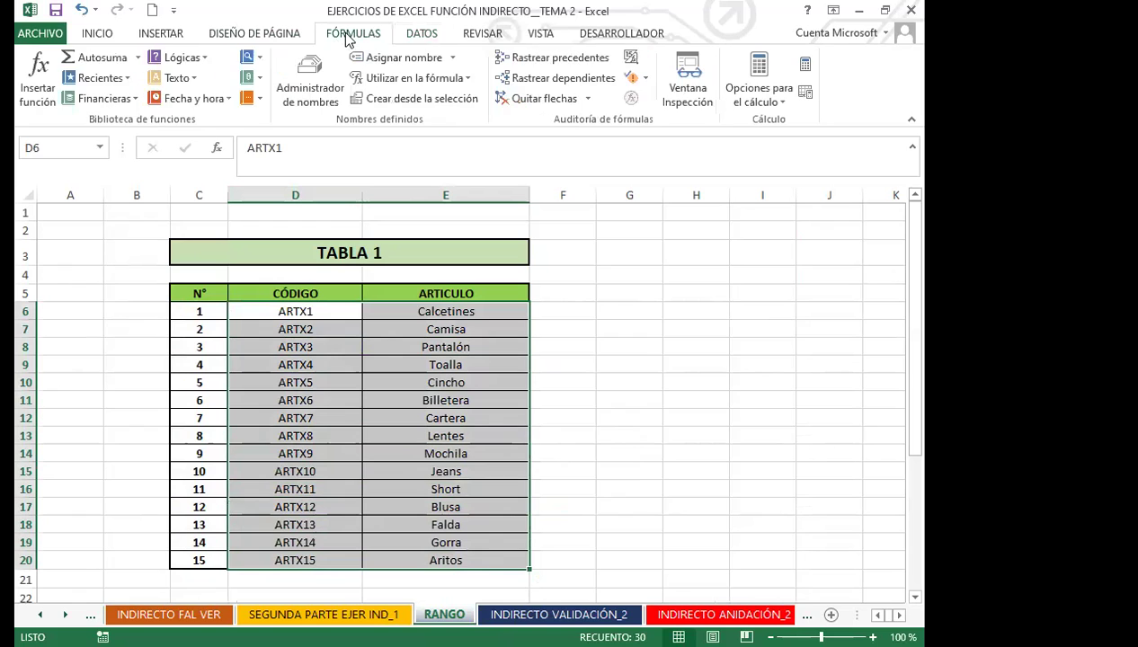
left_click(404, 101)
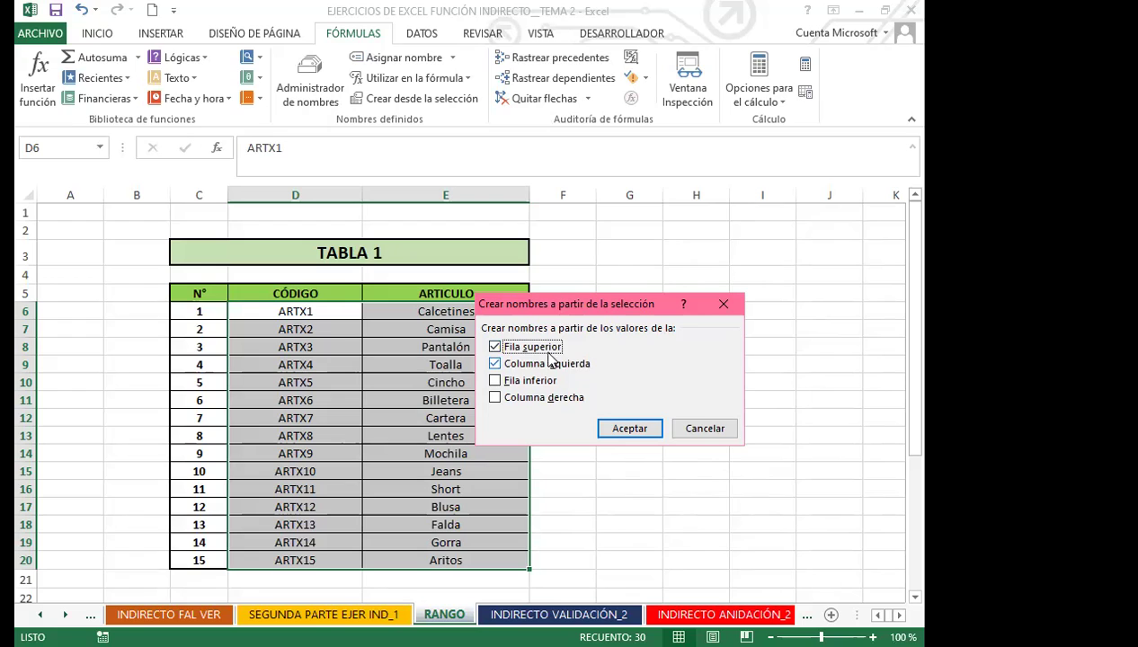
left_click(494, 347)
left_click(629, 428)
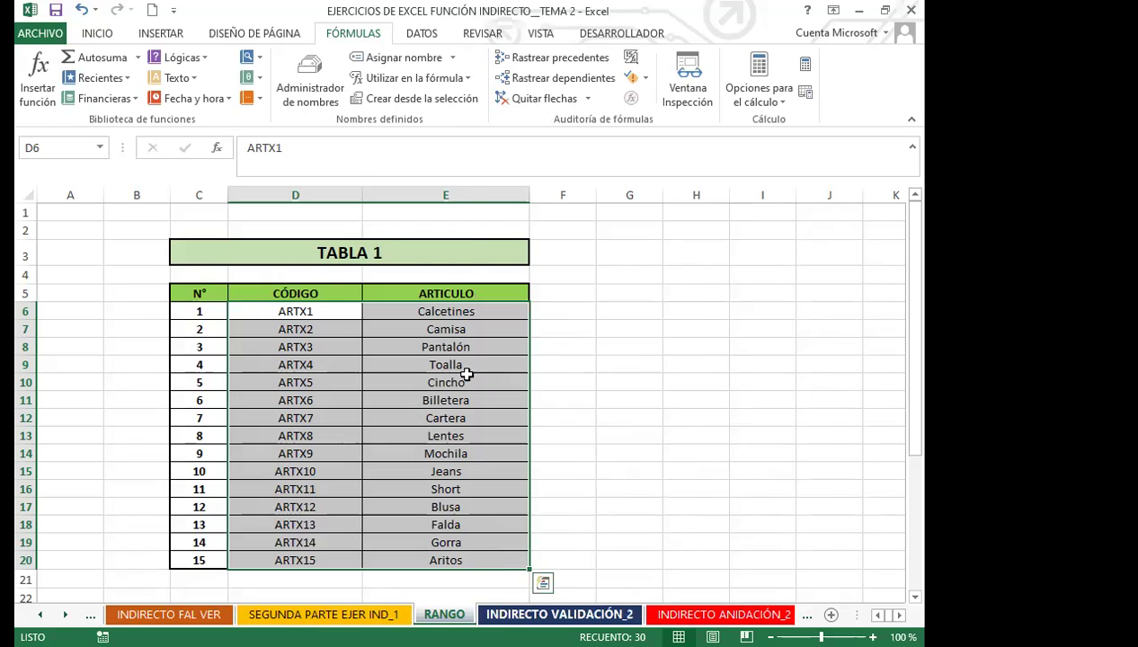
Enter =INDIRECTO(E6) in E8 on the INDIRECTO VALIDACIÓN_2 sheet to return the article for the selected code.
key("ctrl+Page_Down")
type("=")
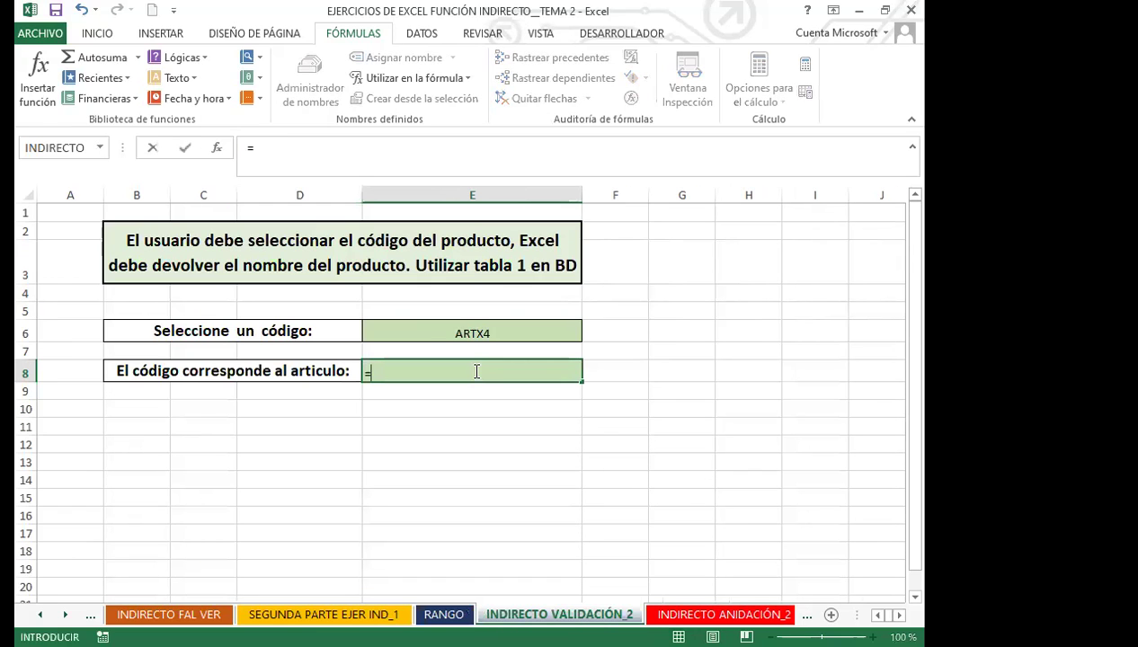
type("IN")
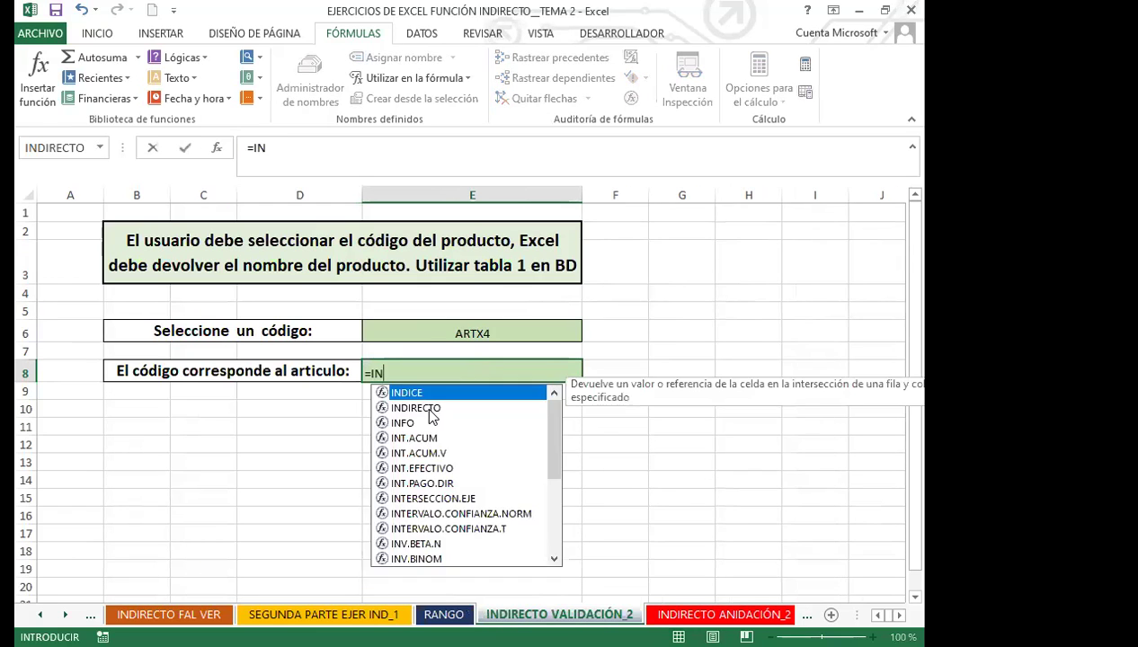
left_click(431, 406)
key("Tab")
left_click(497, 333)
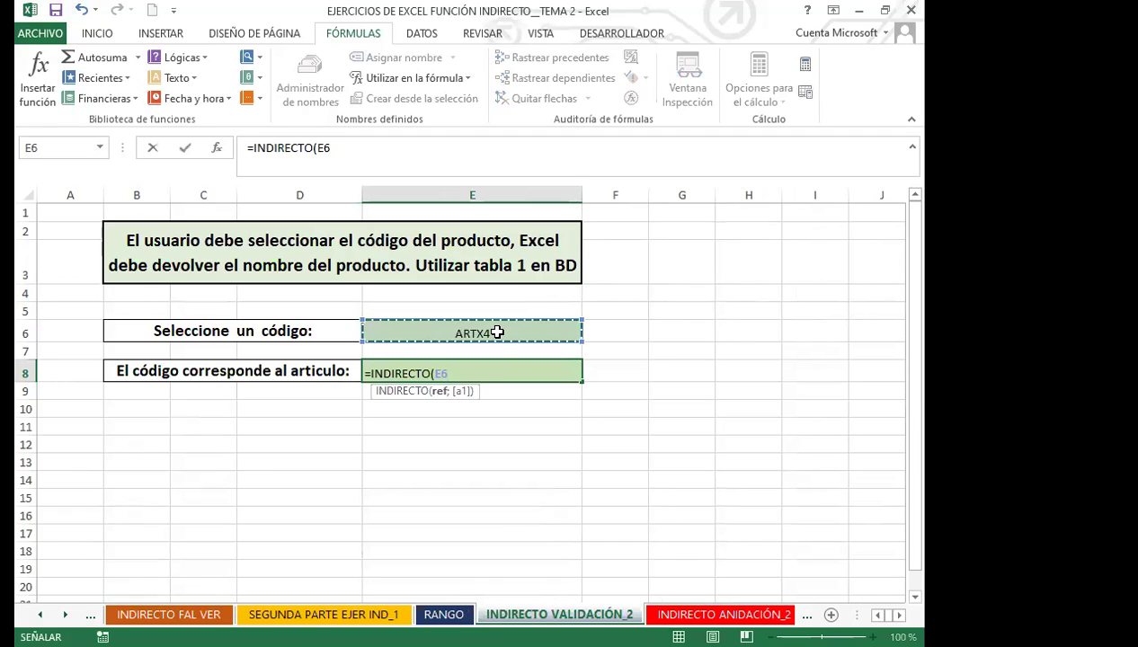
type(")")
key("Return")
Test E8's formula by choosing ARTX11 and finally ARTX10 from E6's code list.
left_click(504, 329)
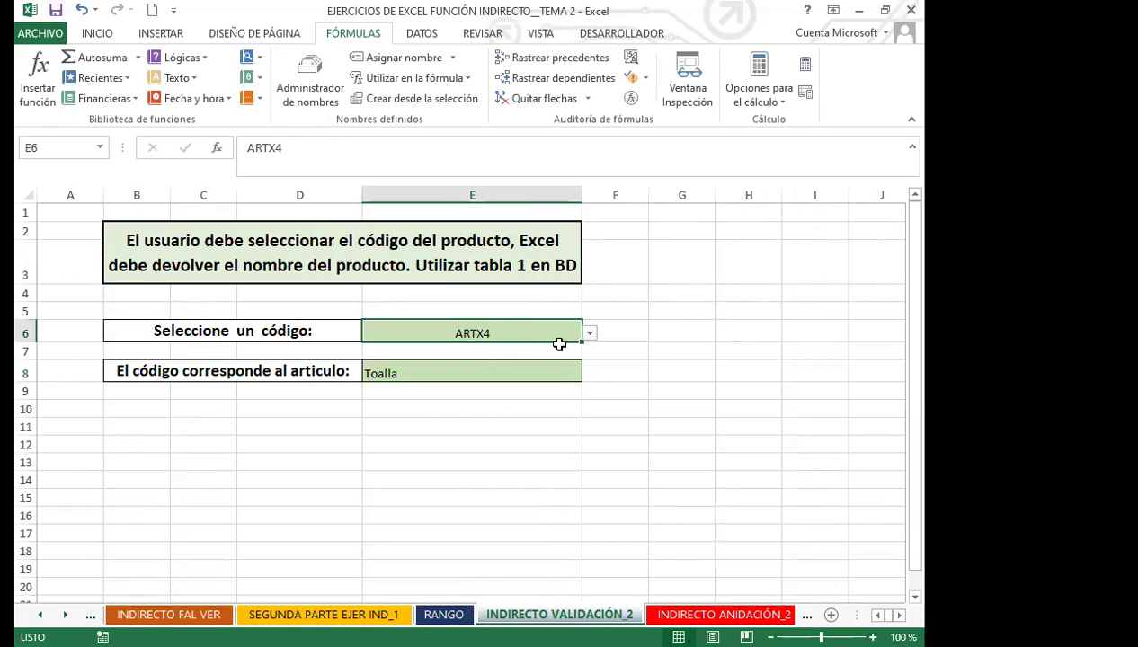
left_click(590, 333)
left_click(444, 430)
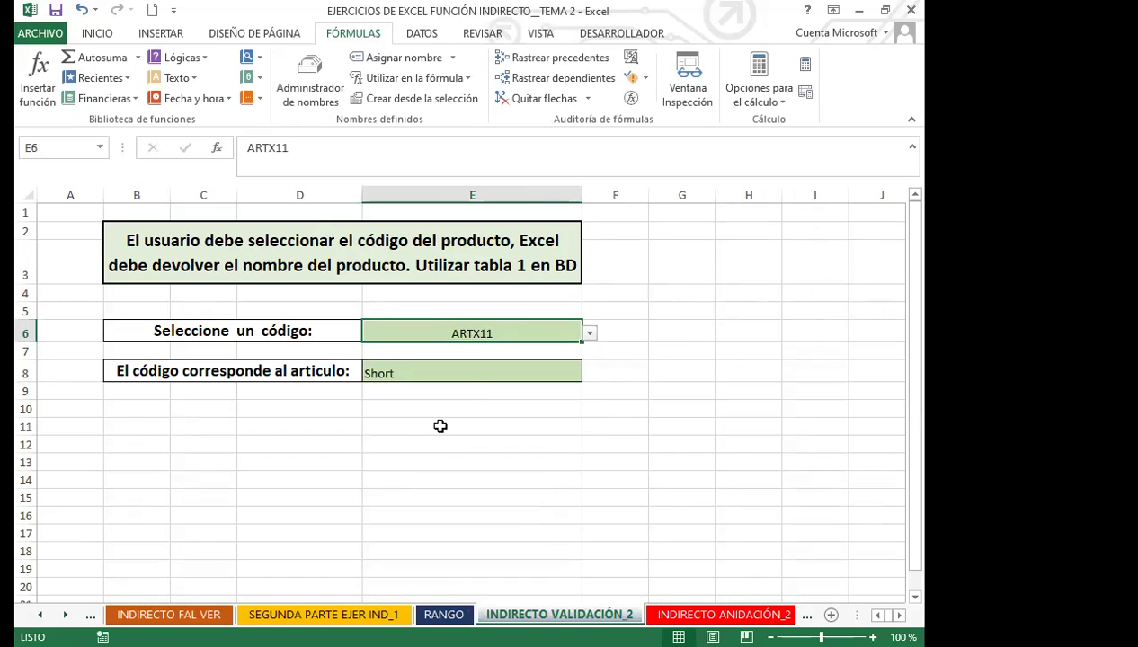
left_click(589, 333)
left_click(445, 371)
left_click(462, 375)
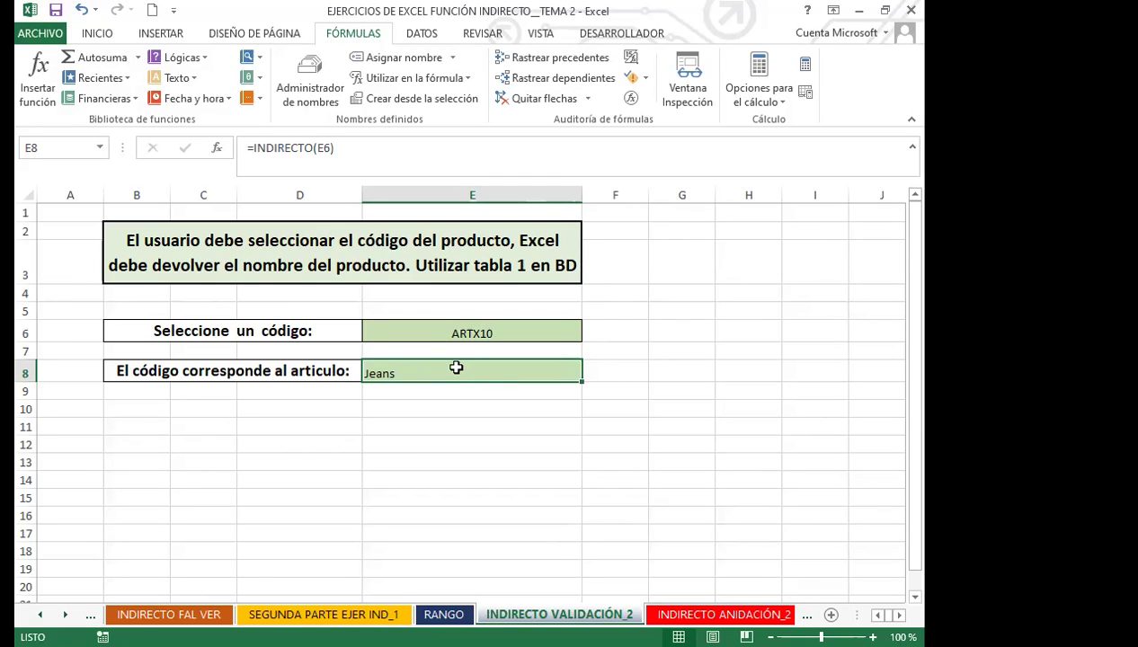
left_click(508, 342)
left_click(490, 370)
Open the INDIRECTO VALIDACIÓN sheet and examine its table of vendors, products, payments, zones and banks.
left_click(694, 615)
left_click(461, 511)
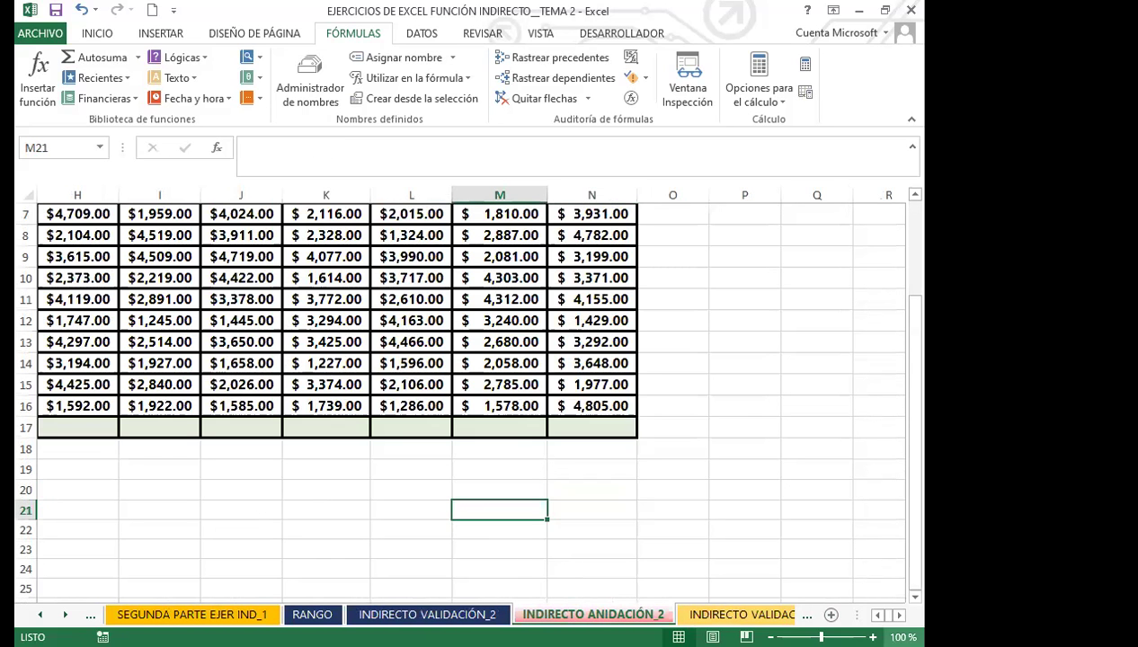
key("ctrl+Page_Down")
left_click(679, 550)
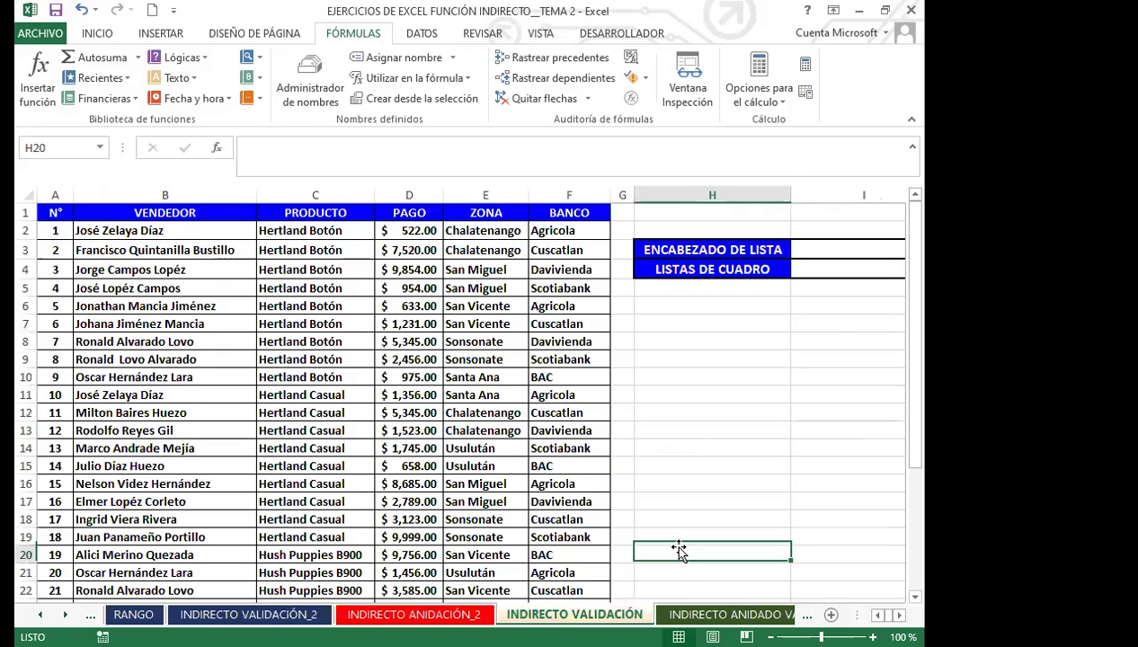
left_click(445, 484)
left_click(386, 500)
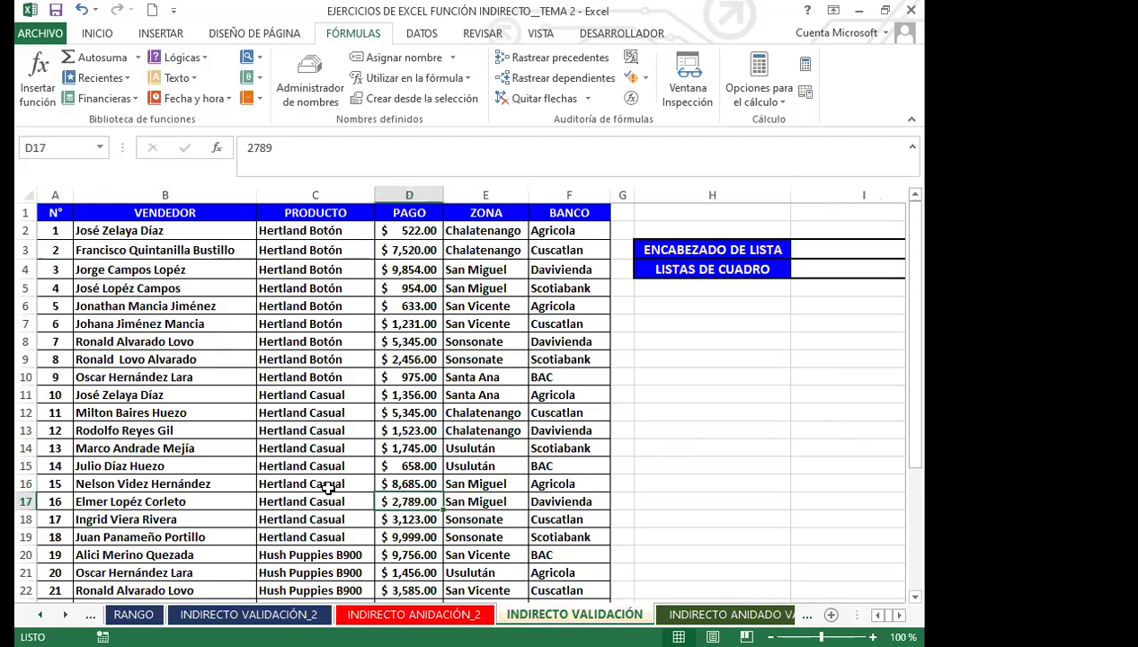
scroll(310, 517, "down", 7)
scroll(310, 522, "up", 7)
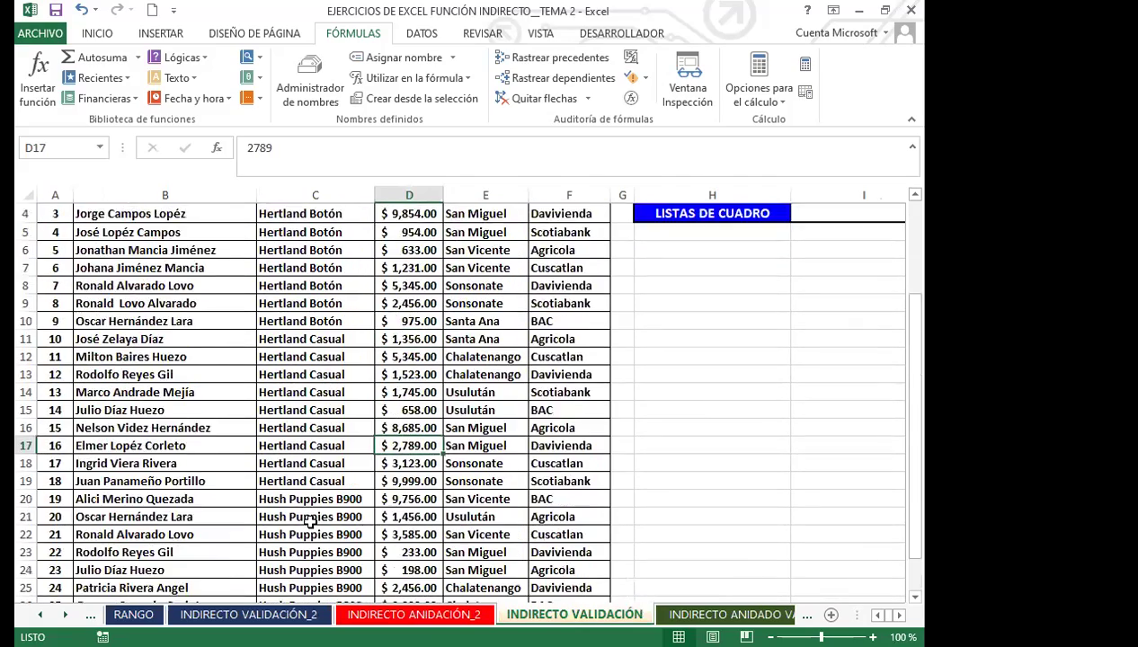
Narrow the VENDEDOR and N° columns of the table on the INDIRECTO VALIDACIÓN sheet.
left_click(723, 392)
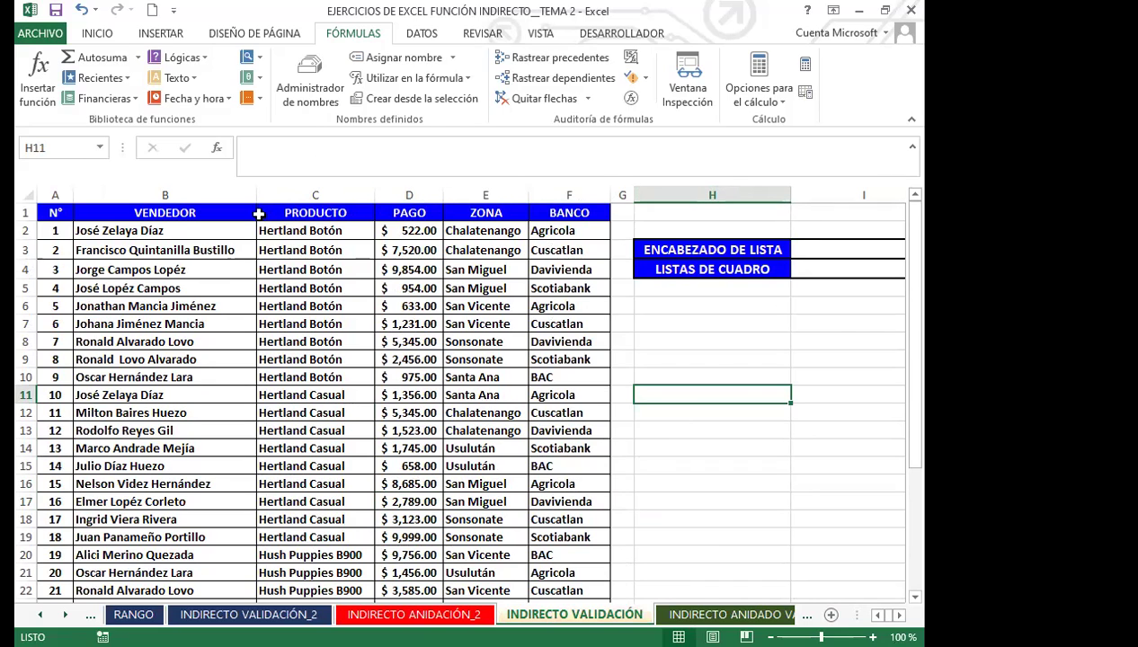
left_click_drag(256, 196, 237, 196)
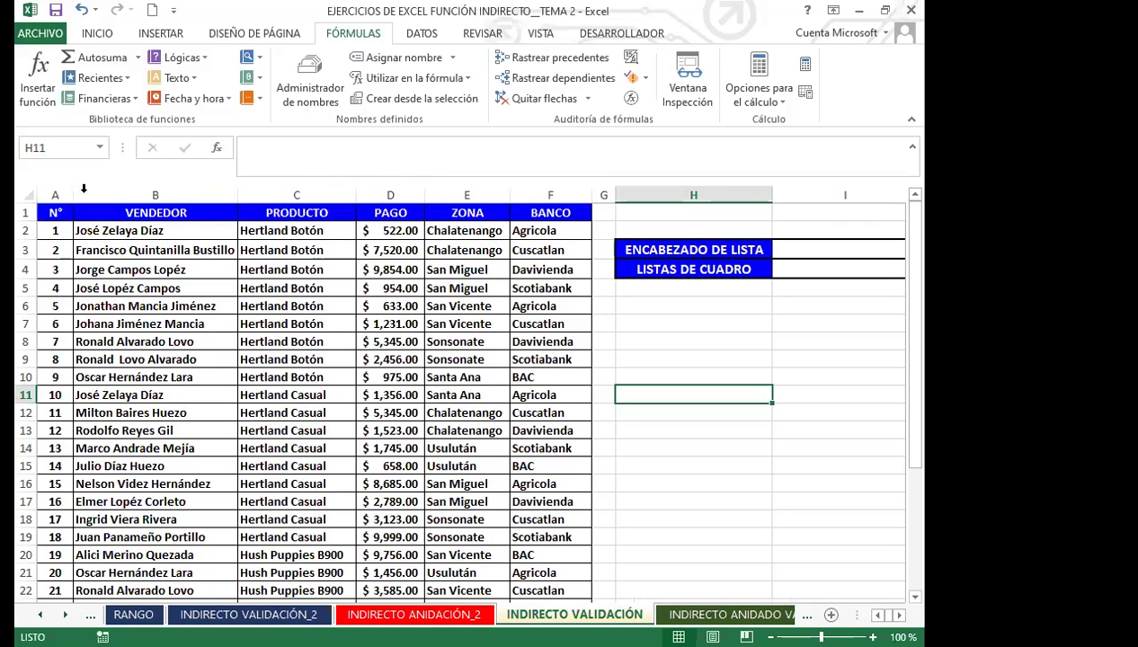
left_click_drag(74, 190, 66, 190)
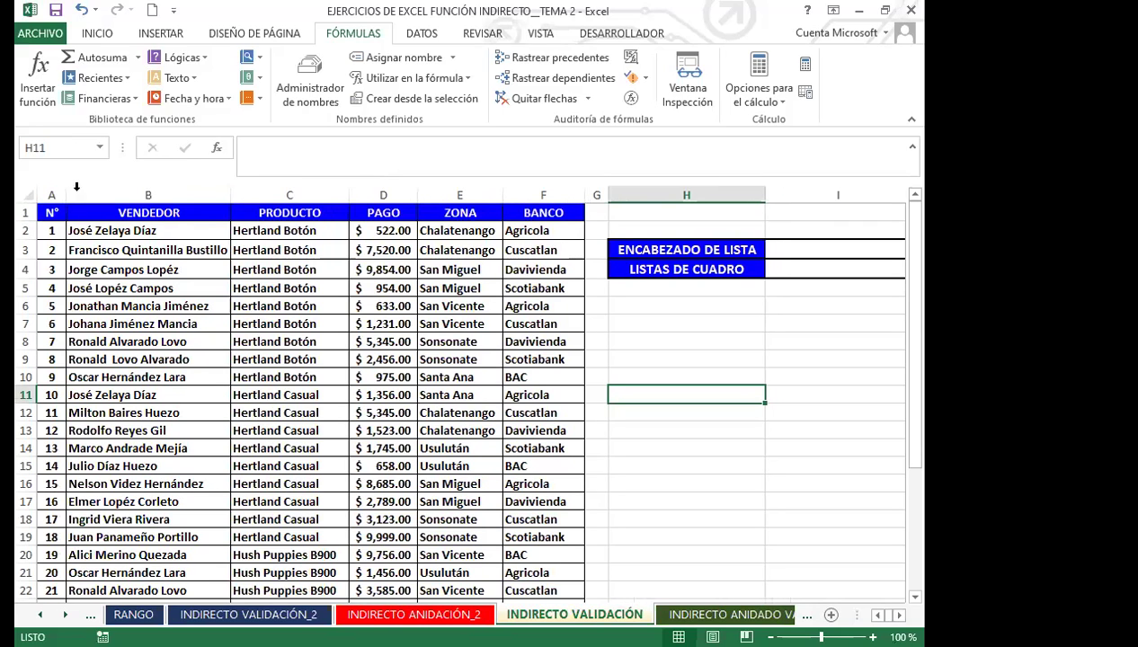
Examine the ENCABEZADO DE LISTA and LISTAS DE CUADRO cells in H3:I4 against the table headers in row 1.
left_click(793, 250)
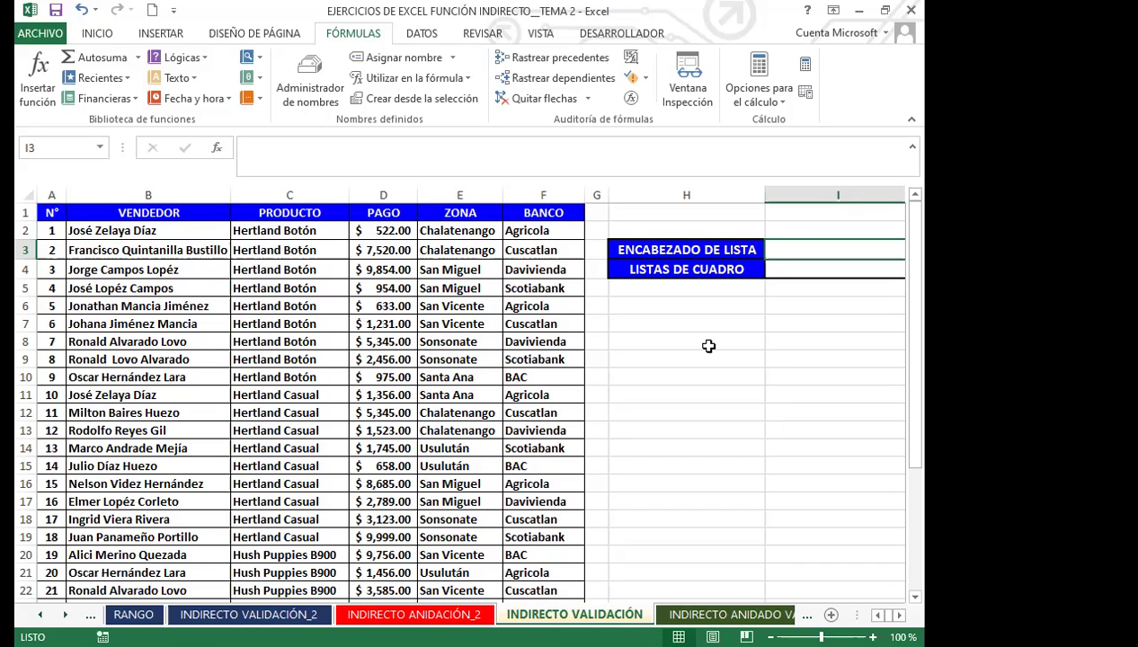
left_click(686, 251)
left_click(670, 270)
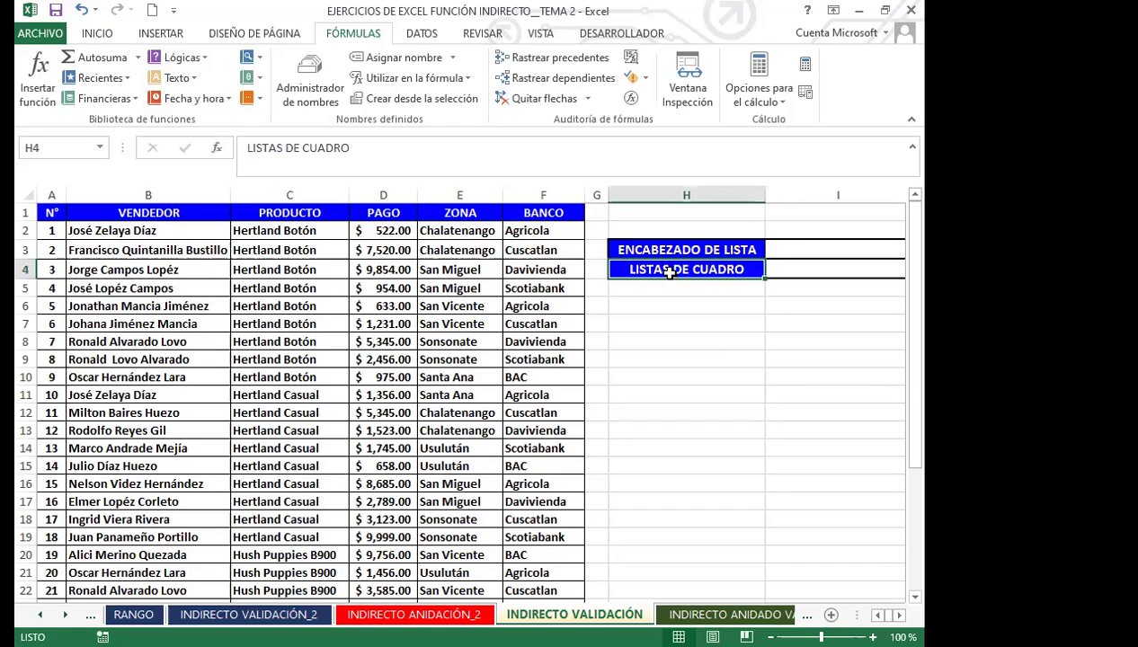
left_click(676, 249)
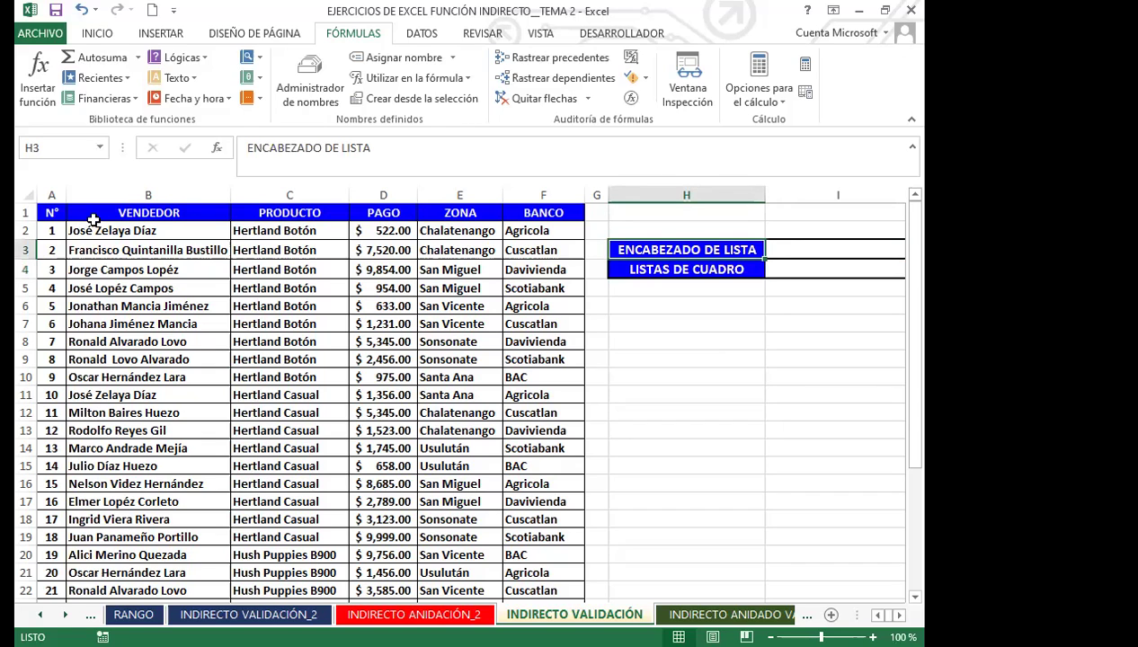
left_click(532, 213)
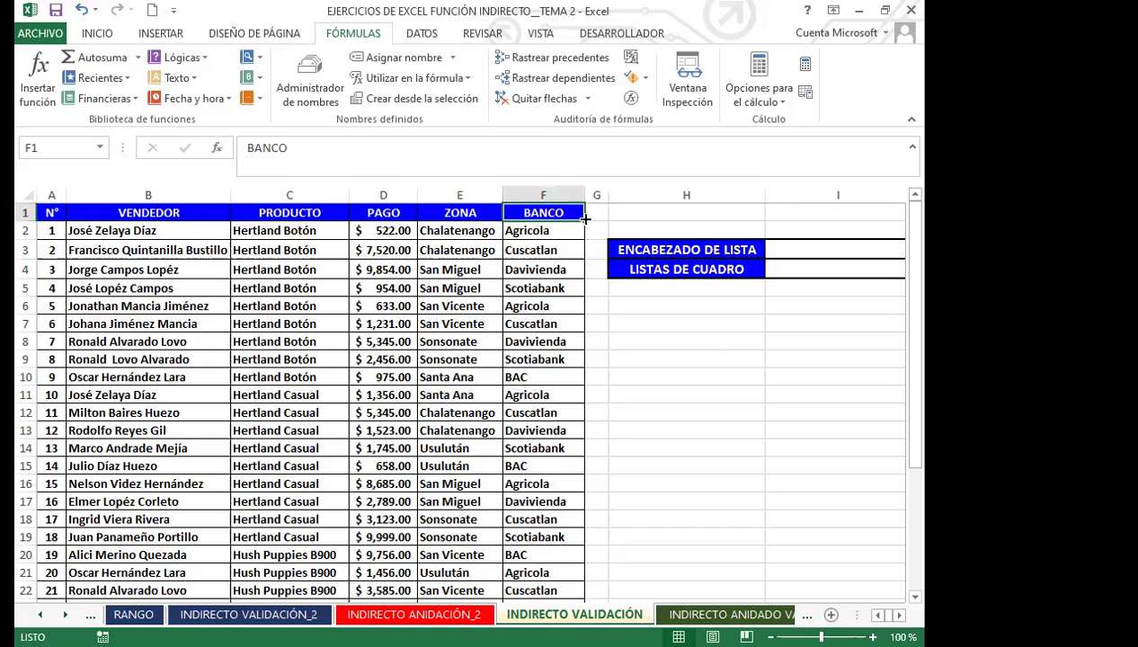
left_click(636, 268)
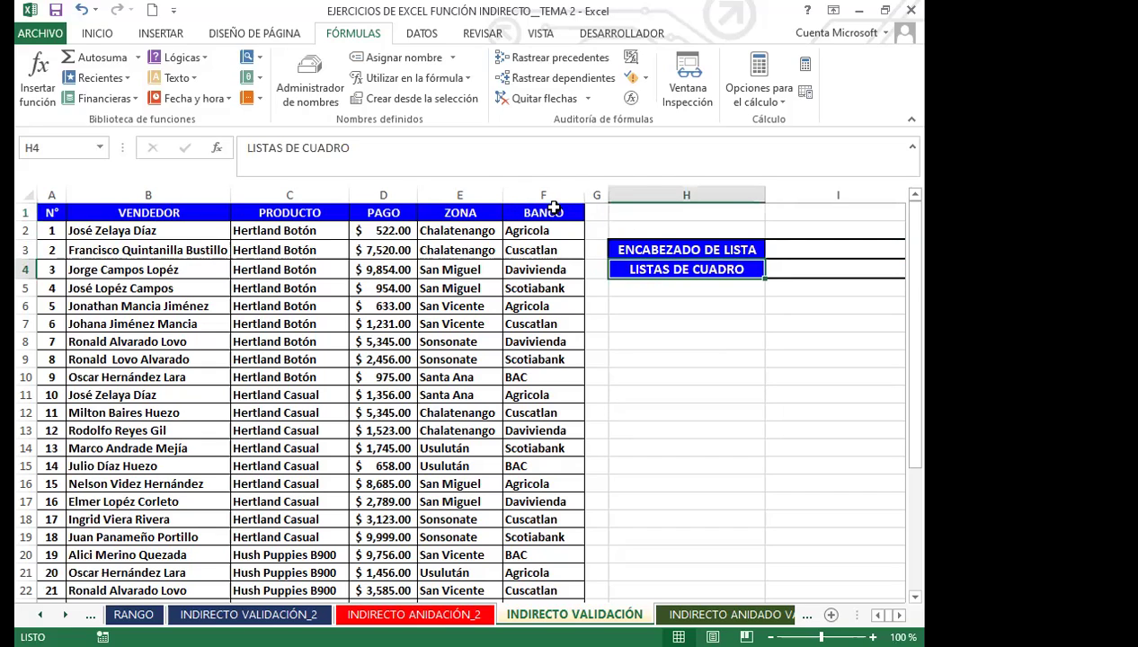
left_click(550, 213)
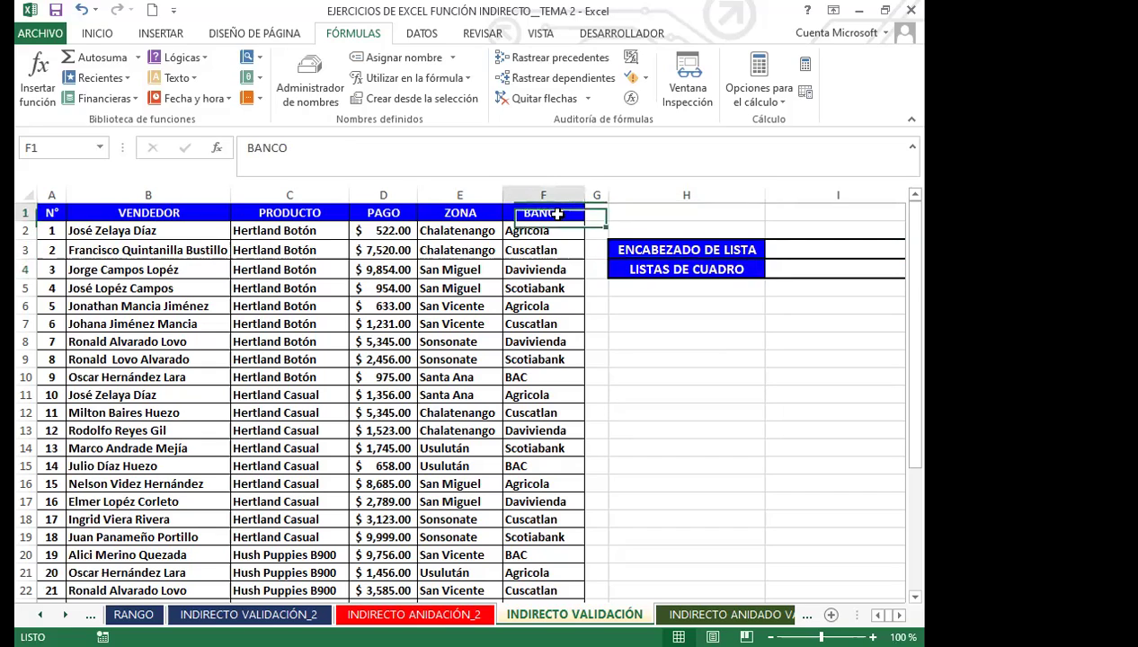
left_click(638, 270)
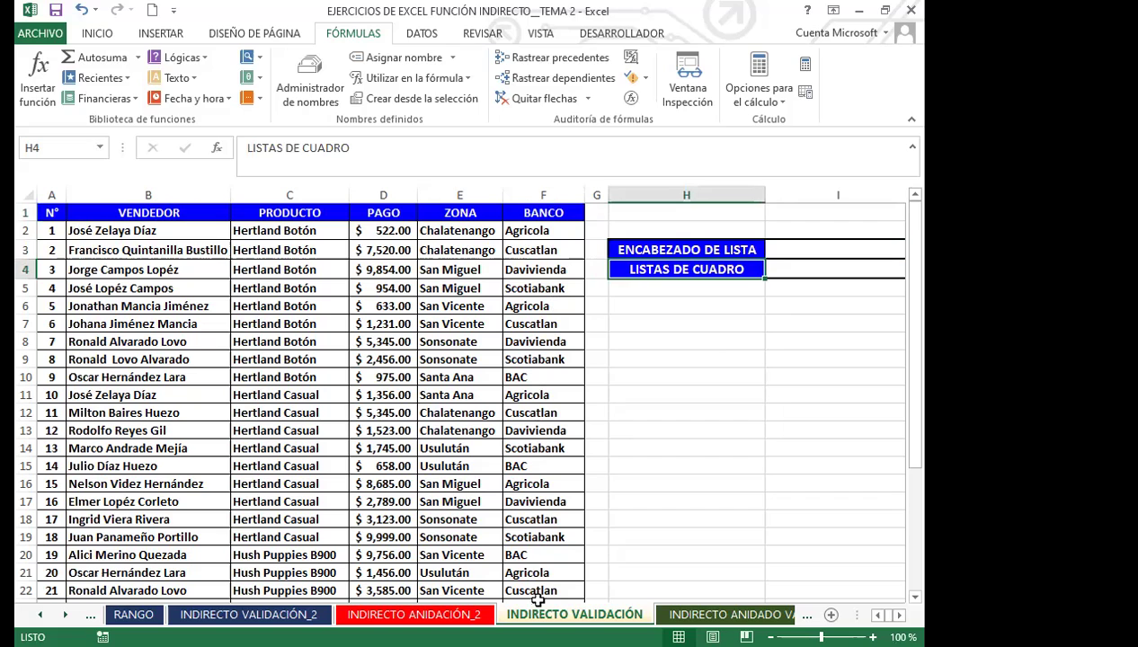
left_click(657, 249)
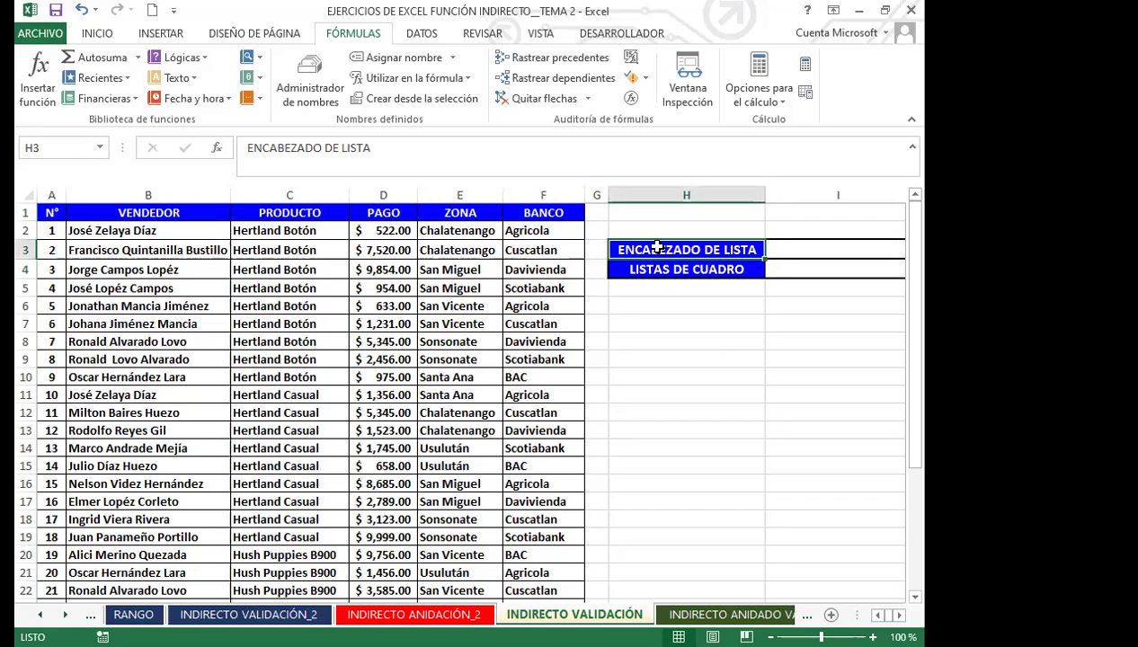
left_click(393, 212)
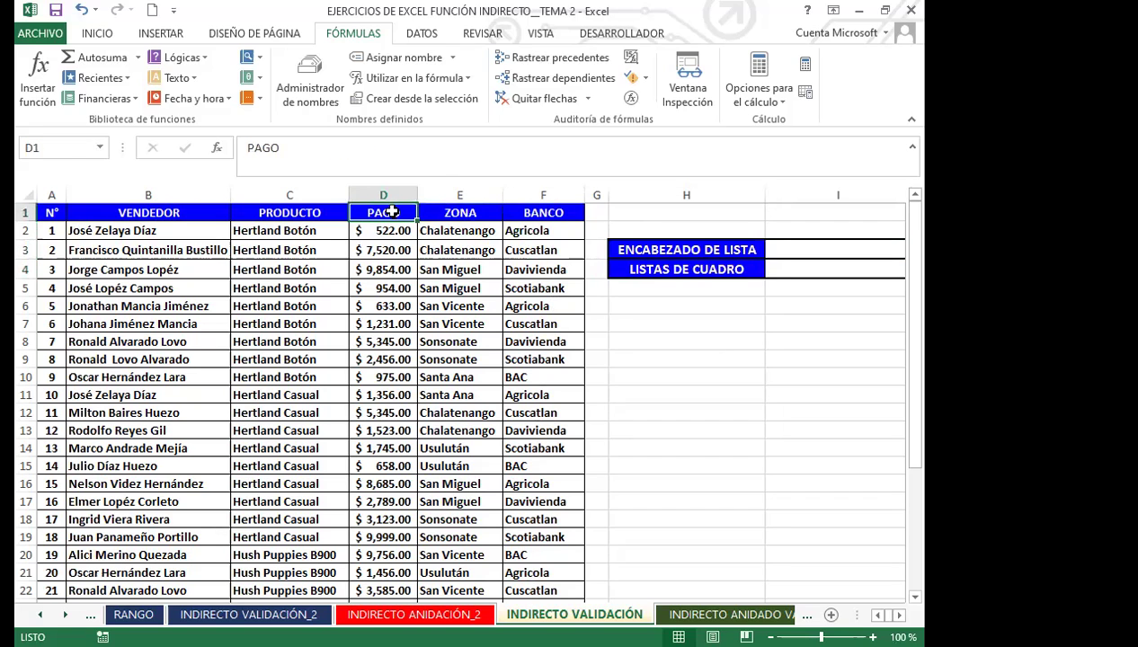
Add list data validation to cell I3 using the table headers =$B$1:$F$1 as its source.
left_click(681, 268)
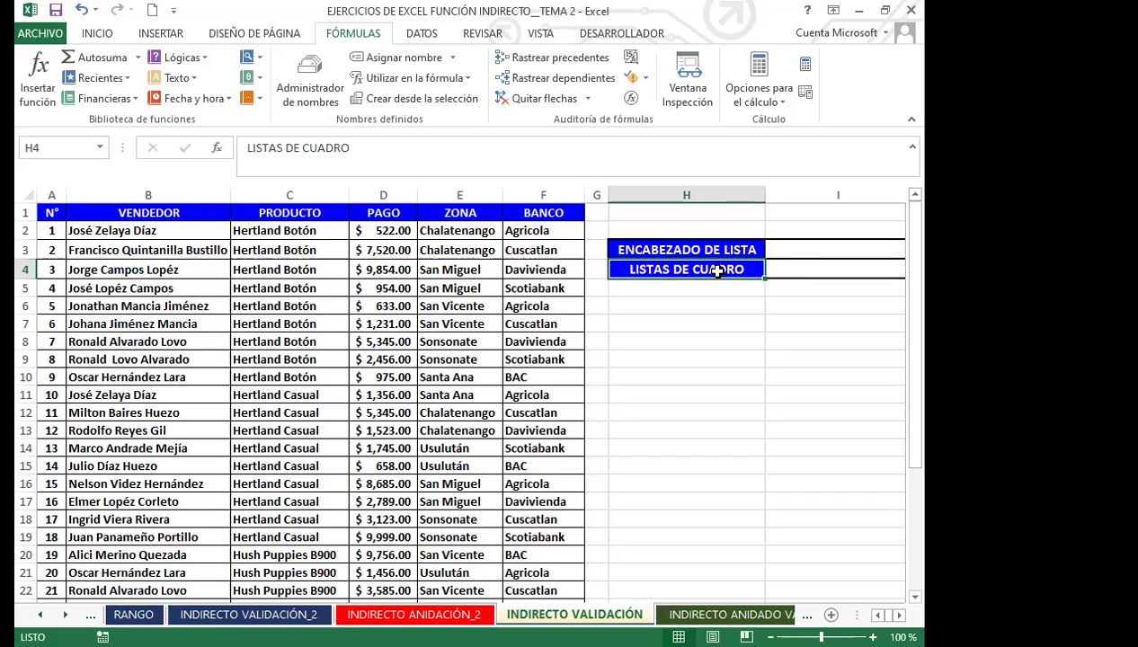
left_click(792, 246)
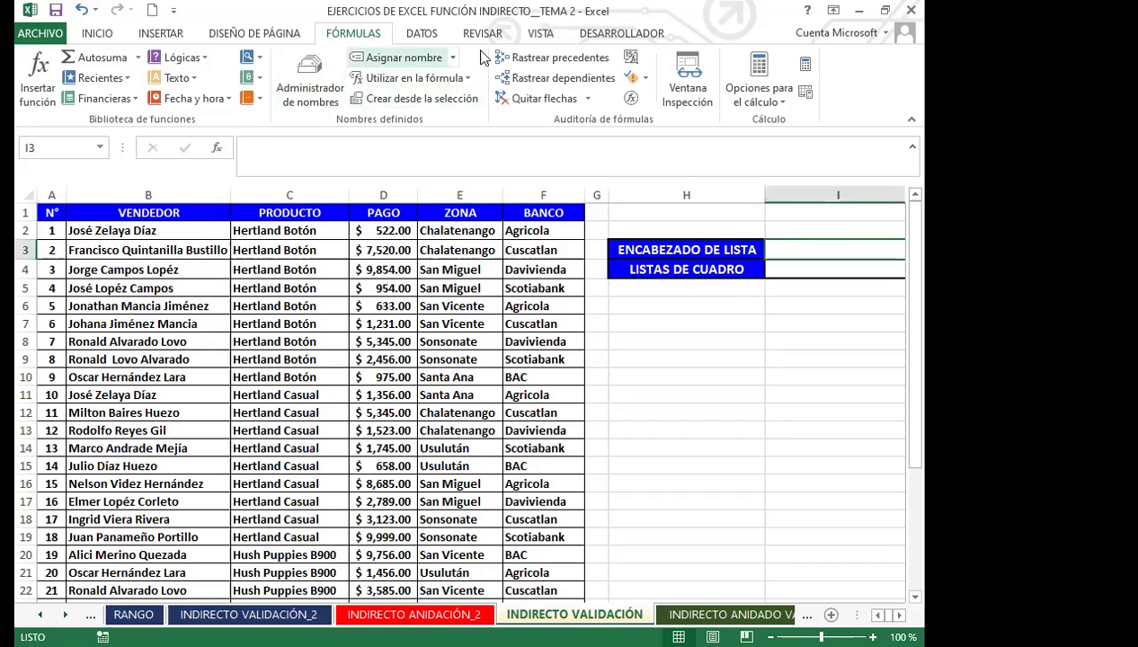
left_click(412, 39)
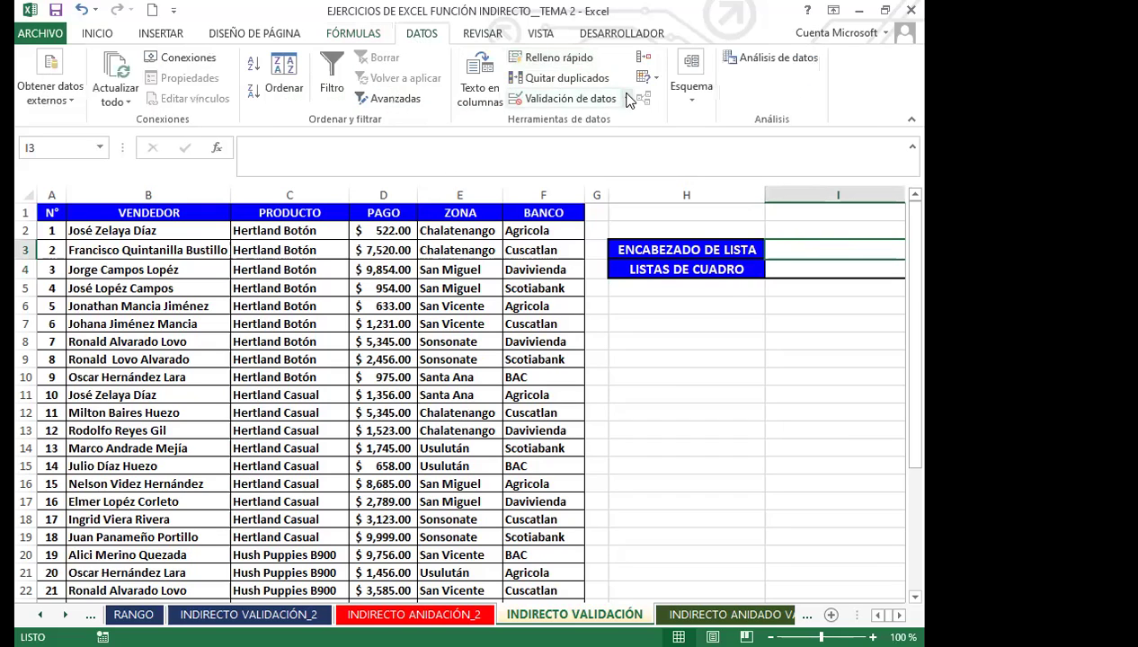
left_click(581, 106)
left_click(546, 329)
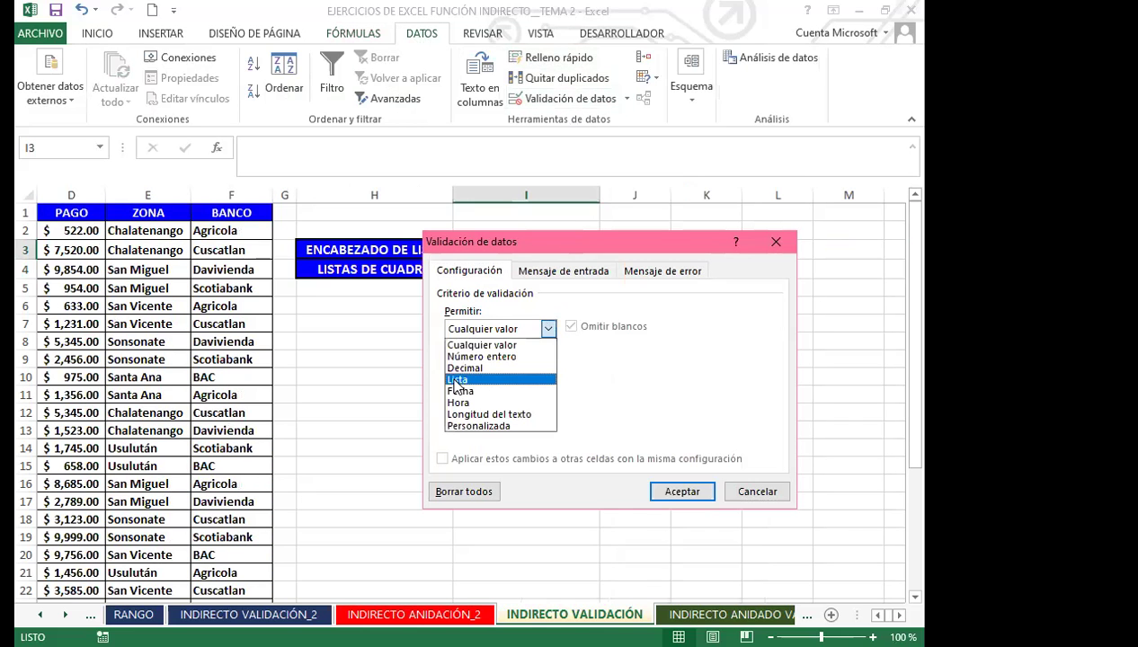
left_click(457, 381)
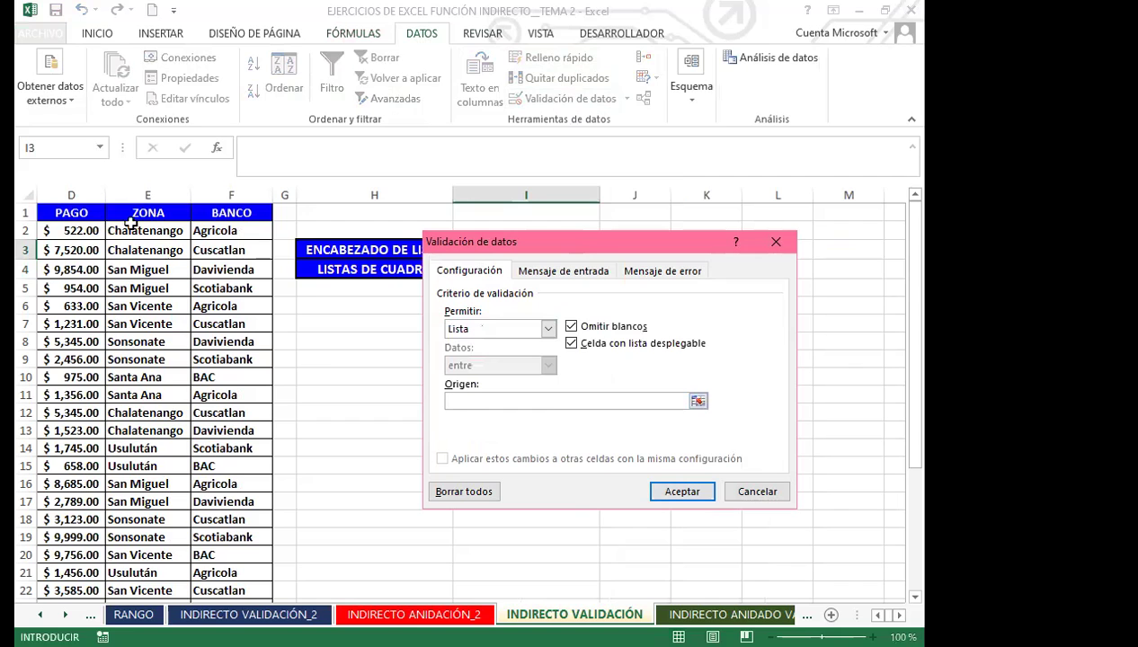
left_click(234, 218)
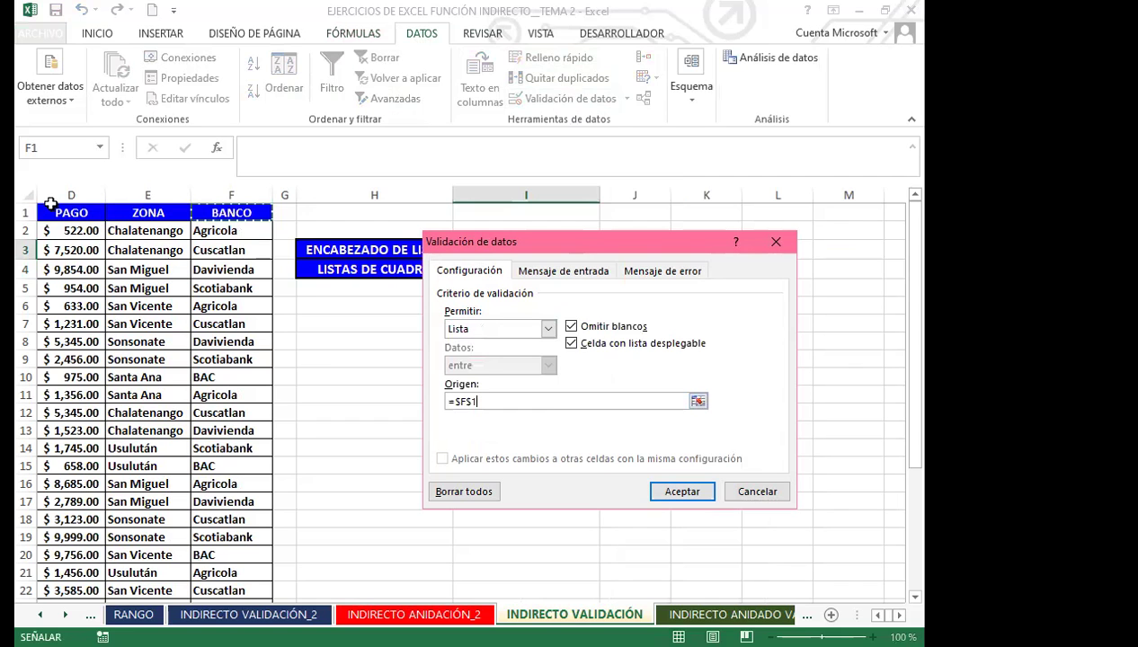
scroll(94, 206, "left", 3)
left_click(149, 212, "shift")
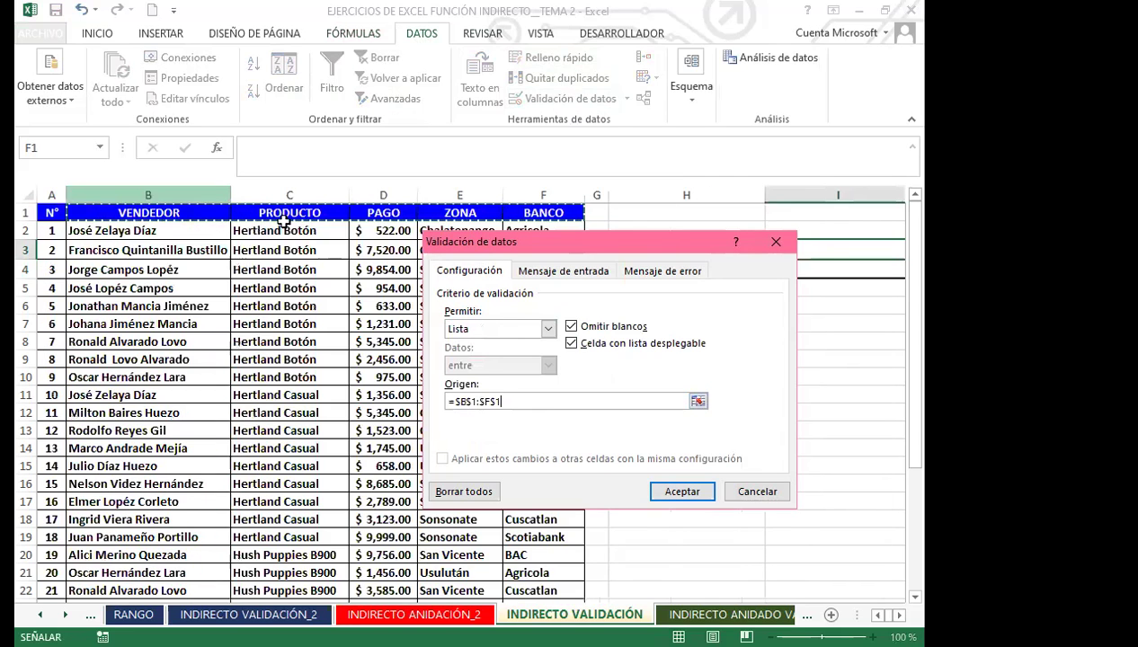
left_click(684, 490)
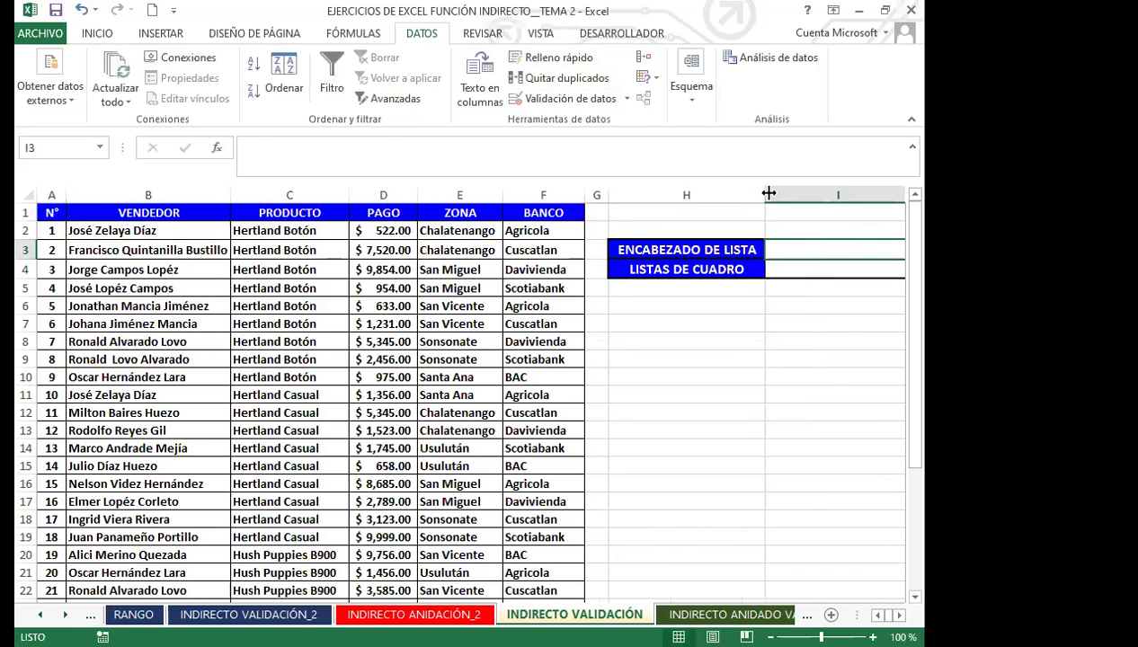
Narrow column H, make rows 3 and 4 taller, and wrap the label text in H3:H4, fitting row 3 to its content.
left_click_drag(769, 194, 743, 193)
left_click_drag(31, 259, 30, 309)
left_click_drag(629, 256, 683, 289)
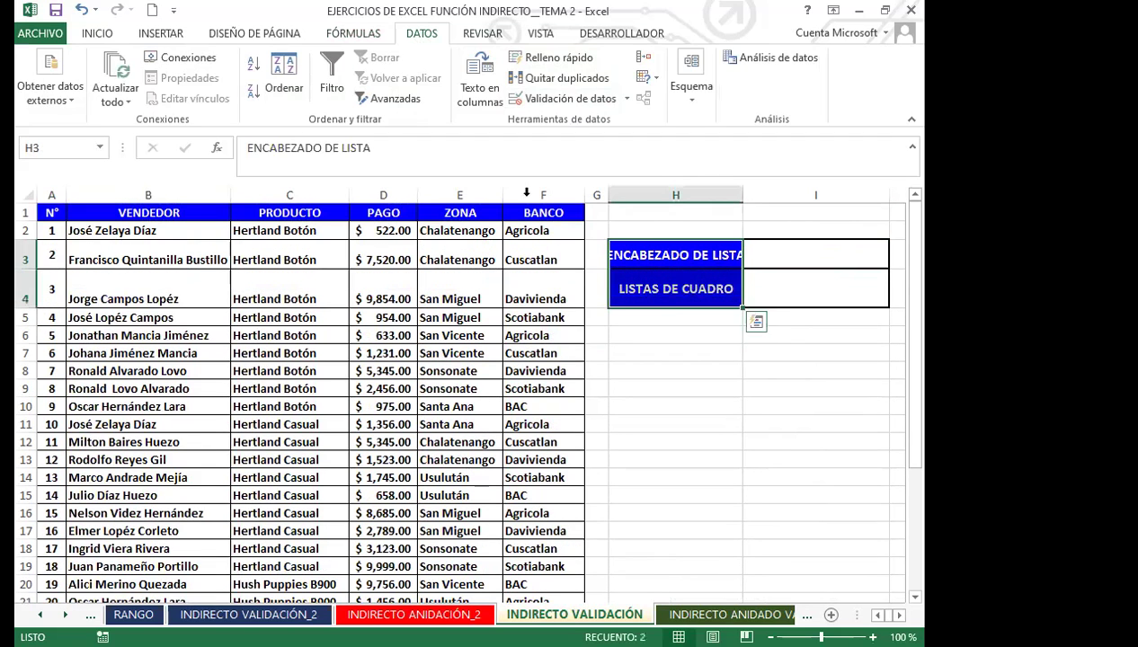
left_click(98, 33)
left_click(400, 64)
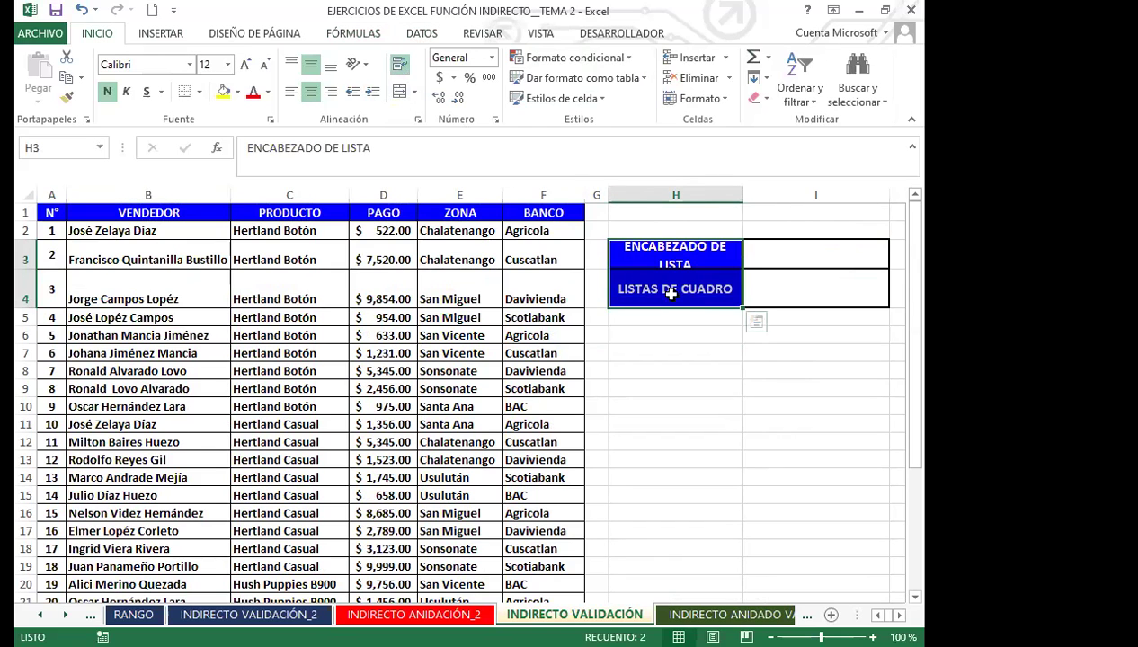
double_click(31, 266)
Test the header list in I3 by choosing PRODUCTO and finally VENDEDOR.
left_click(799, 260)
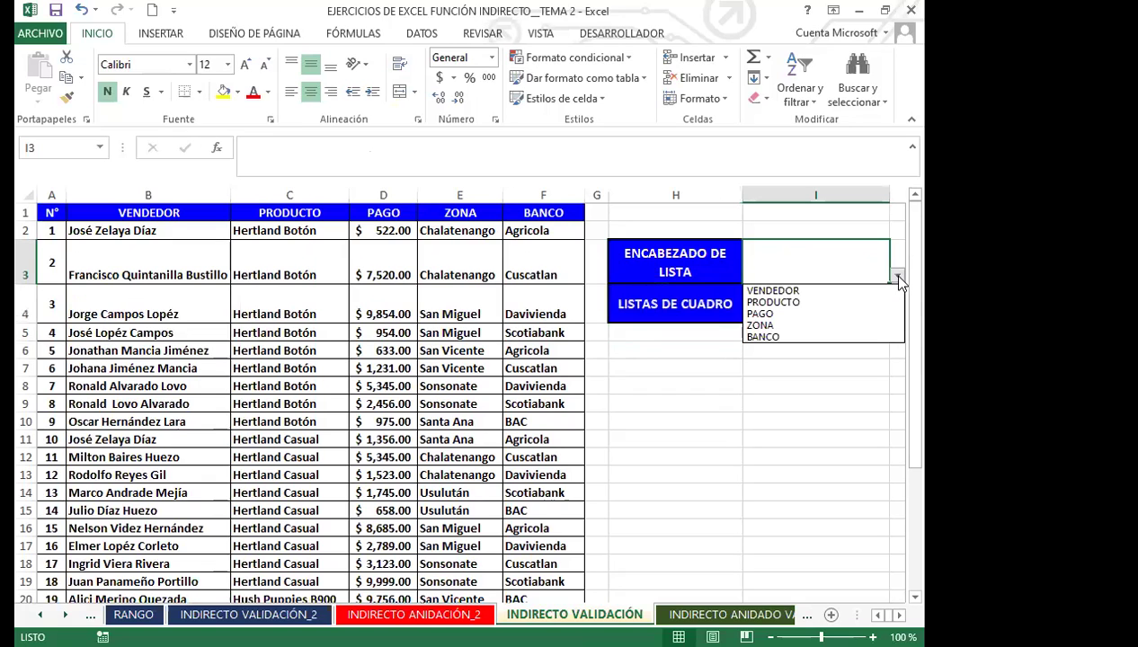
left_click(773, 302)
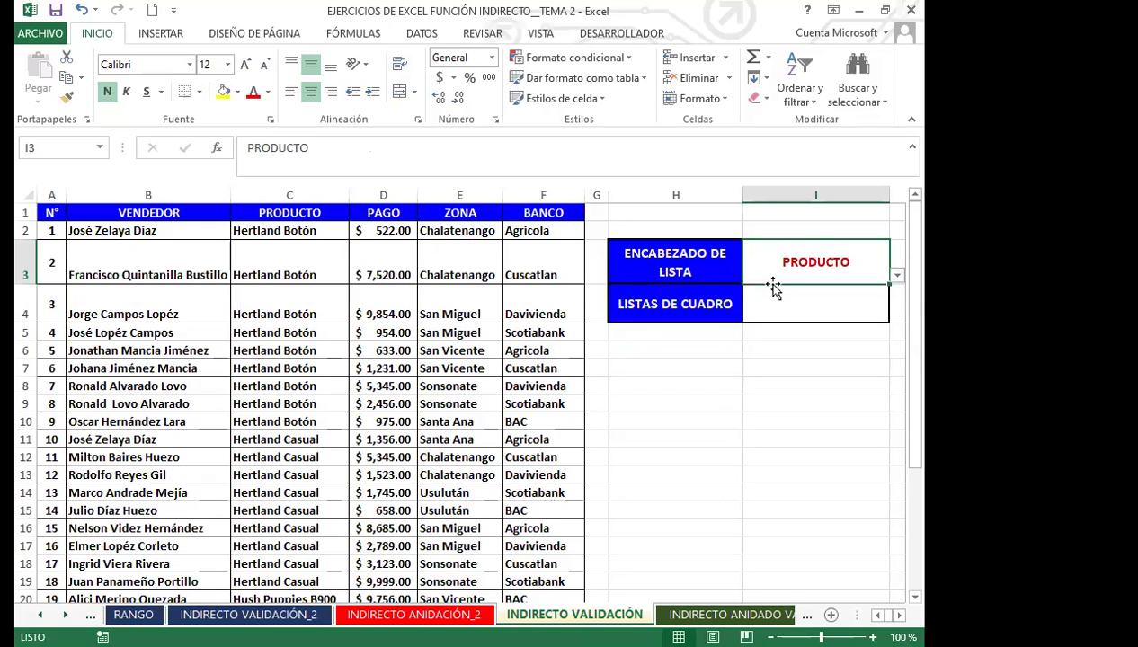
left_click(896, 275)
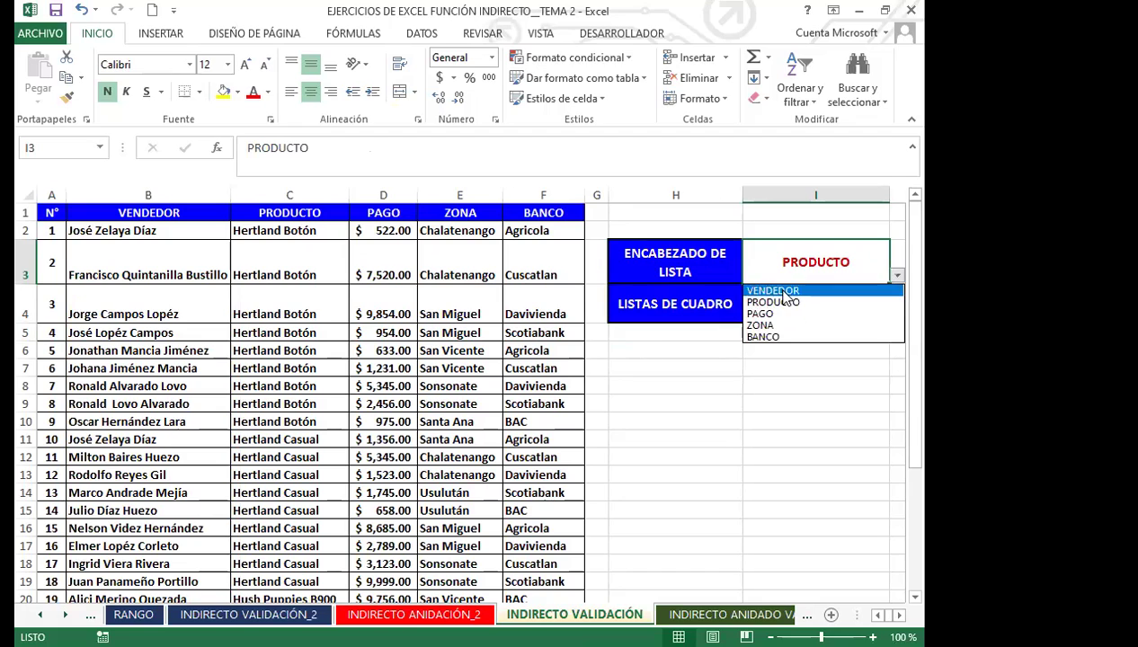
left_click(782, 291)
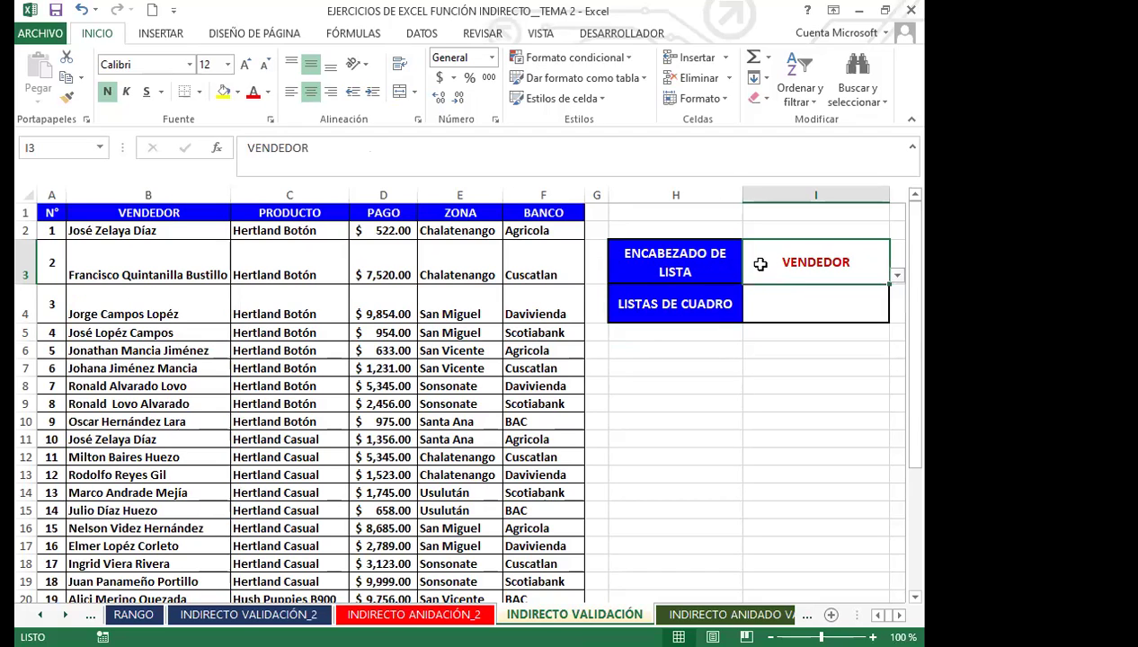
Examine how the LISTAS DE CUADRO cell I4 should relate to the header chosen in I3 and the table's columns.
left_click(776, 304)
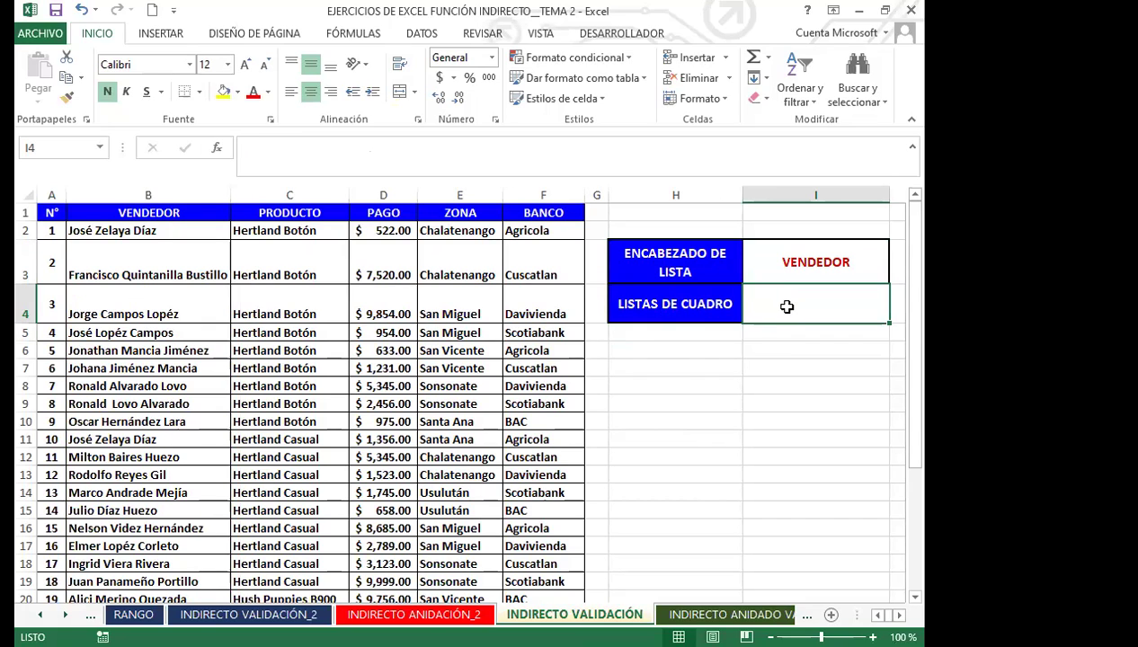
left_click(775, 261)
left_click(759, 304)
left_click(460, 269)
left_click(749, 305)
left_click(811, 261)
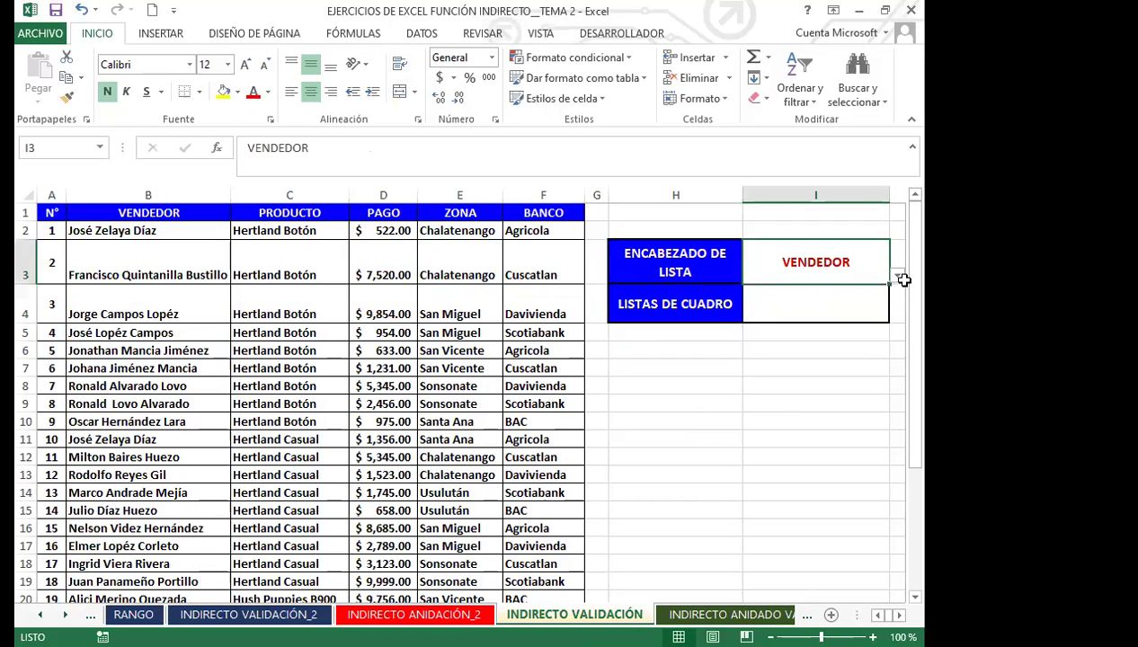
left_click(830, 293)
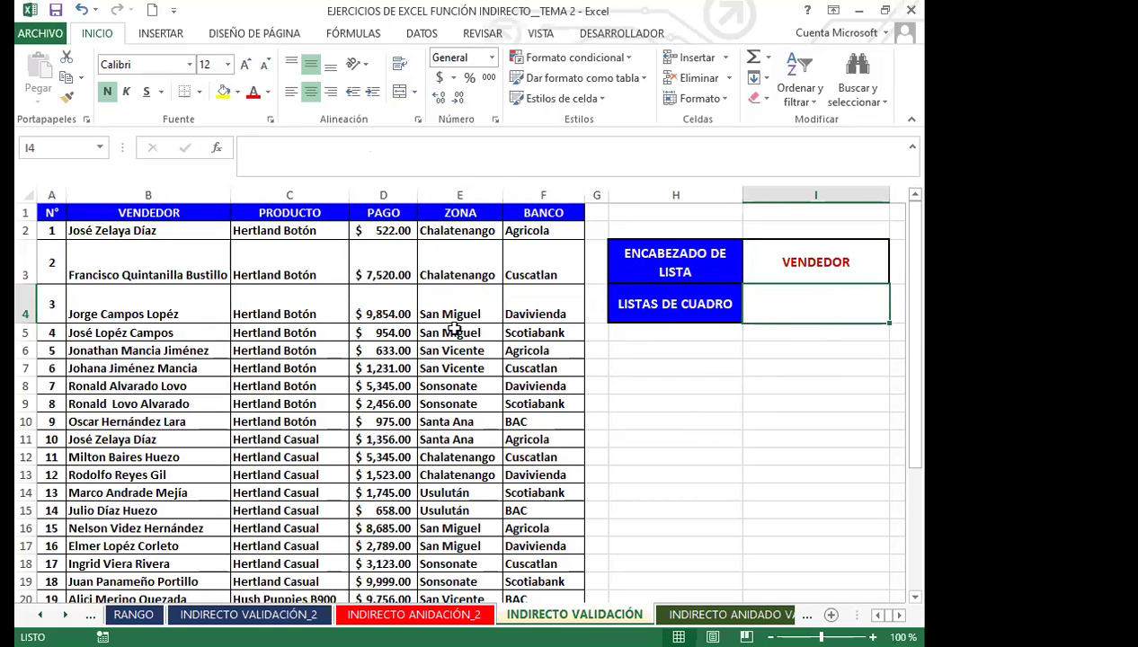
left_click(494, 309)
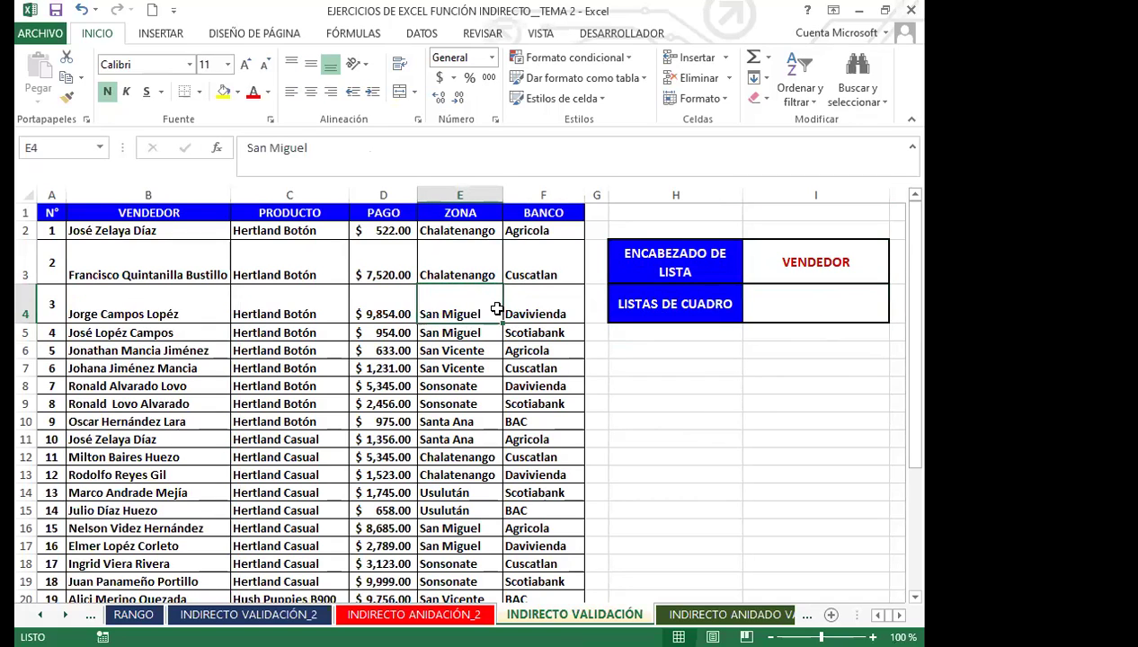
left_click(772, 292)
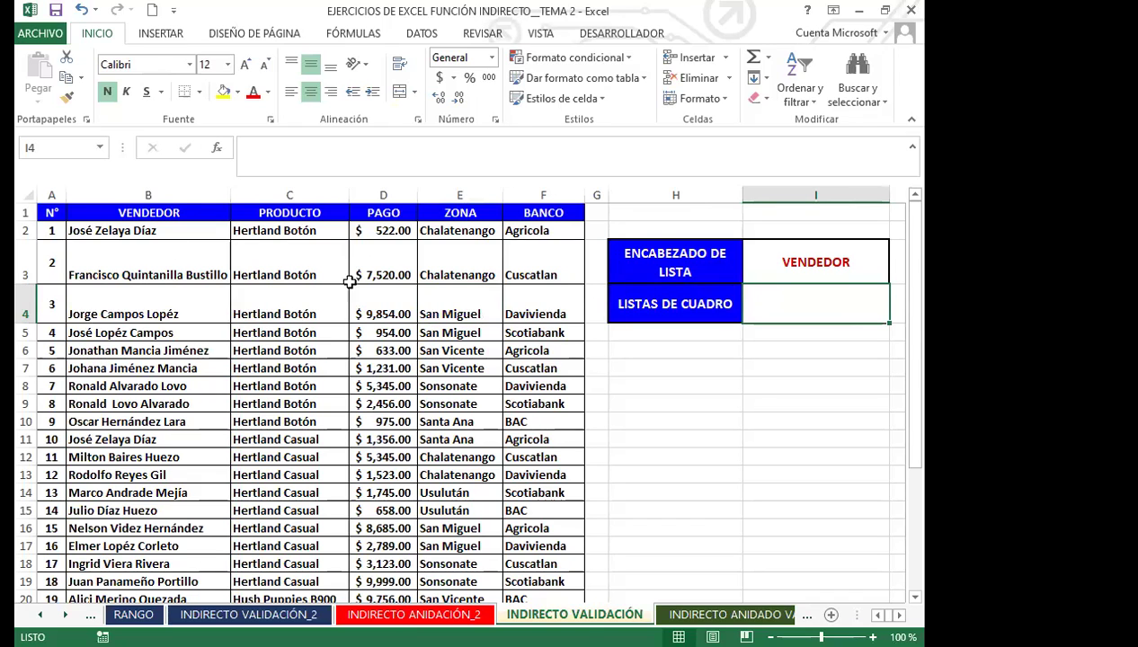
Define the workbook-level name VENDEDOR for the range B1:B32 of the INDIRECTO VALIDACIÓN sheet.
left_click_drag(180, 212, 174, 588)
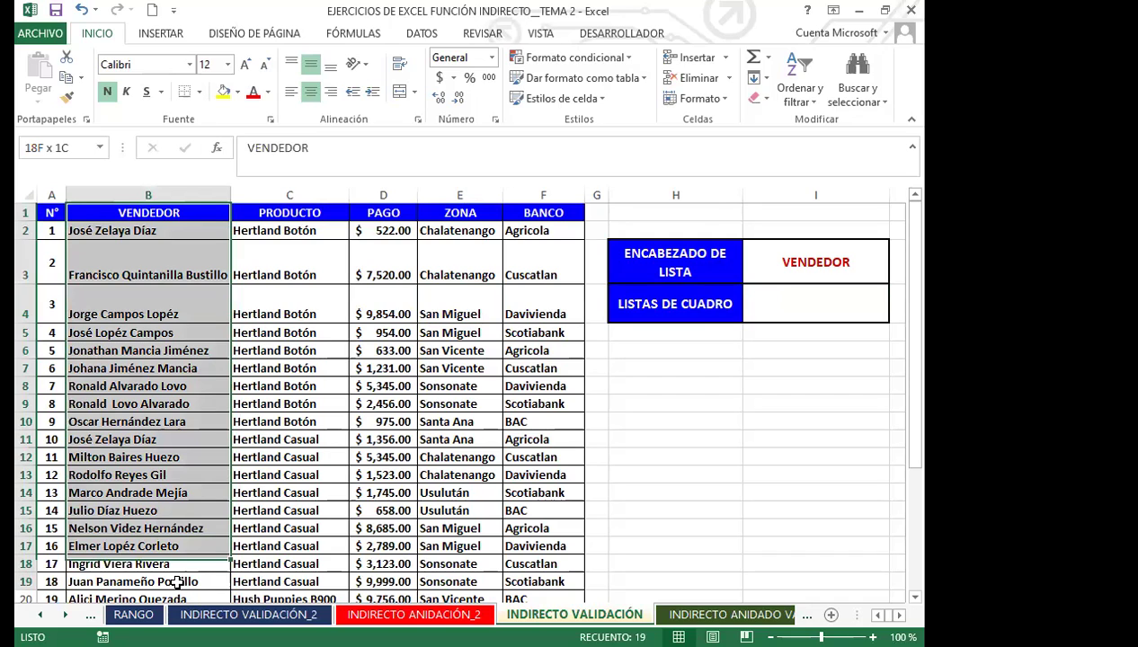
key("ctrl+shift+Down")
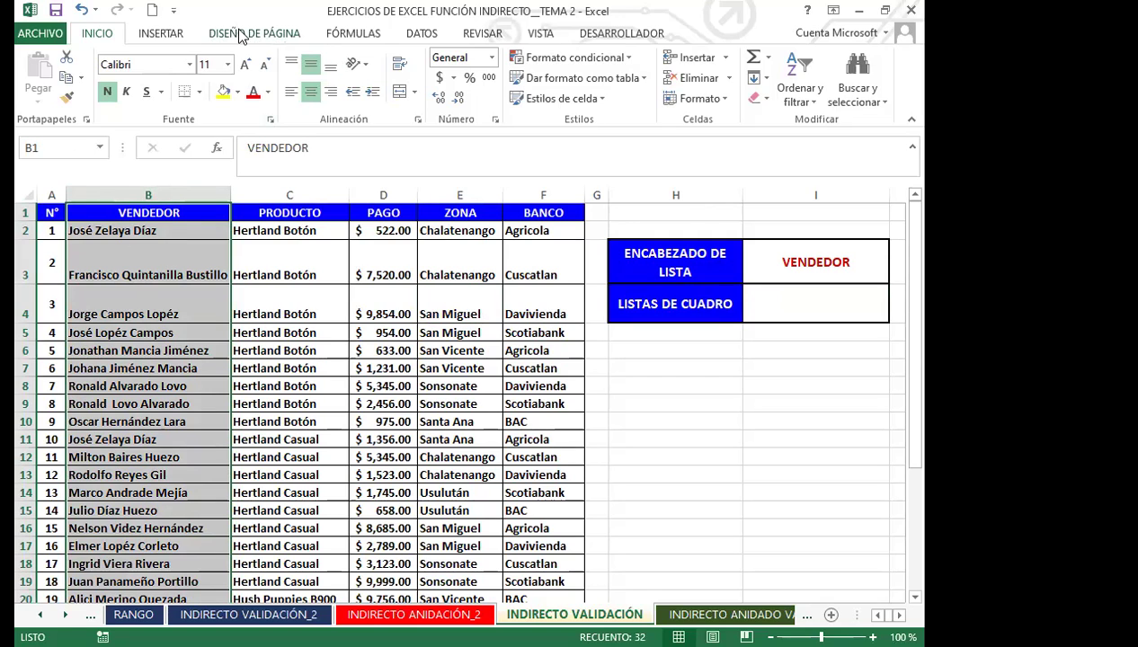
left_click(417, 40)
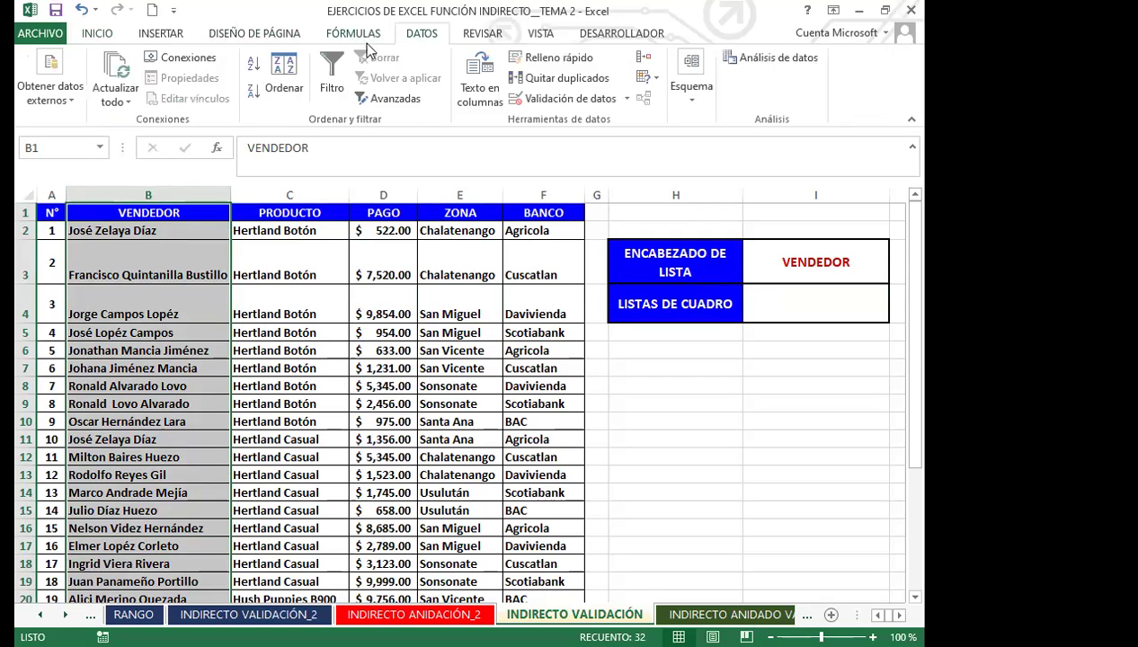
left_click(353, 33)
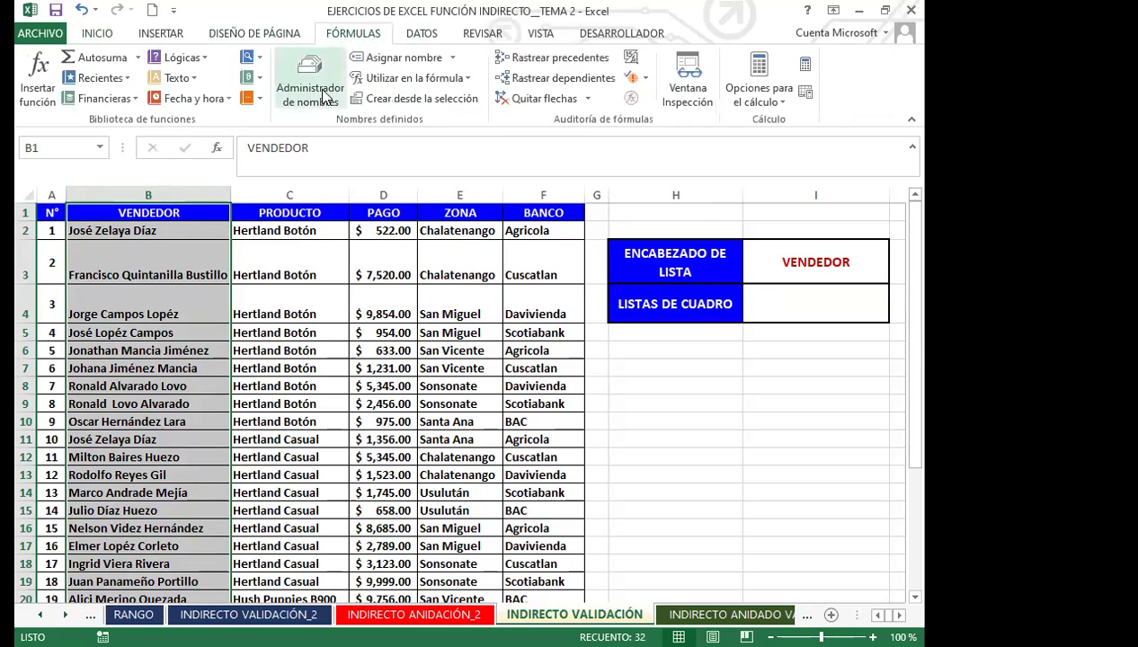
left_click(310, 81)
left_click(423, 222)
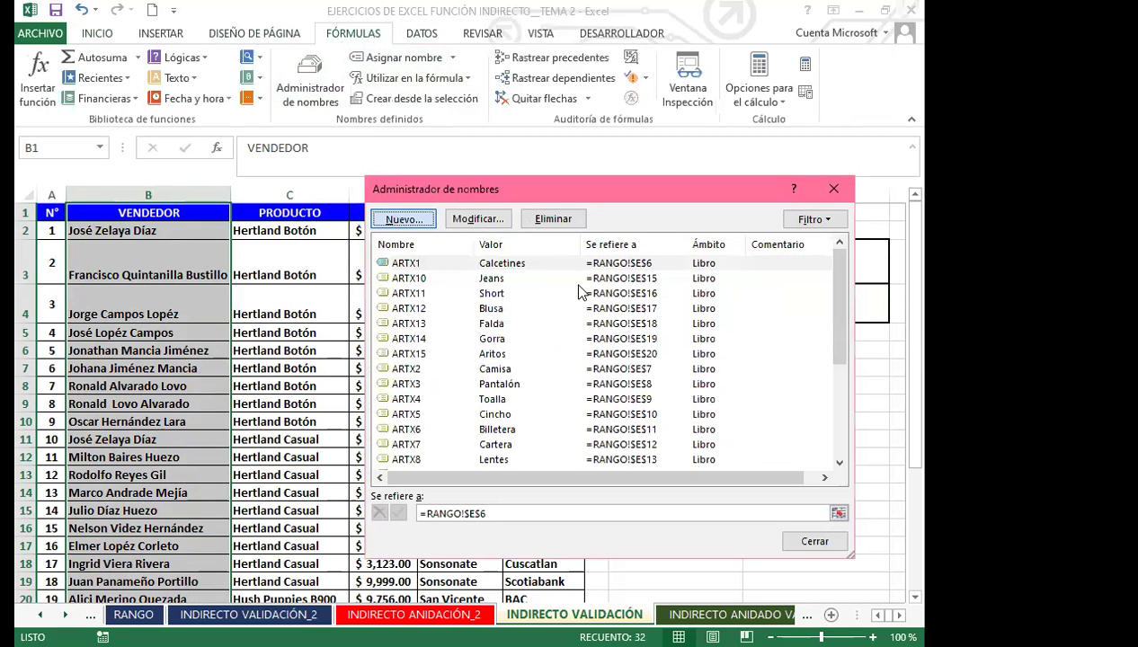
left_click(628, 452)
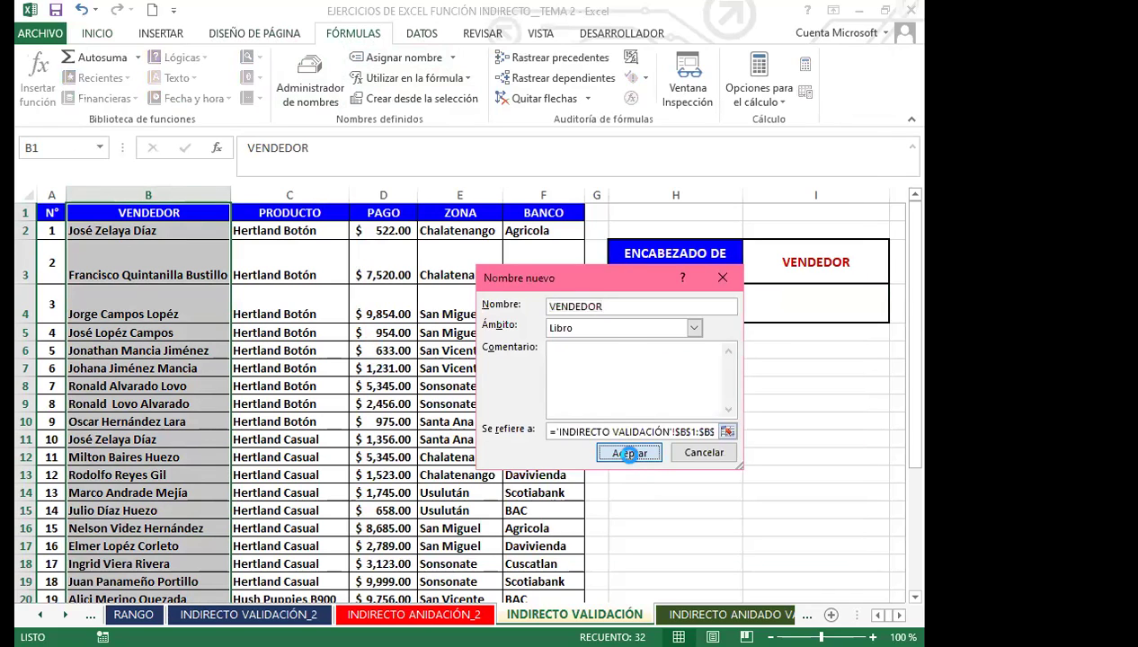
left_click(808, 540)
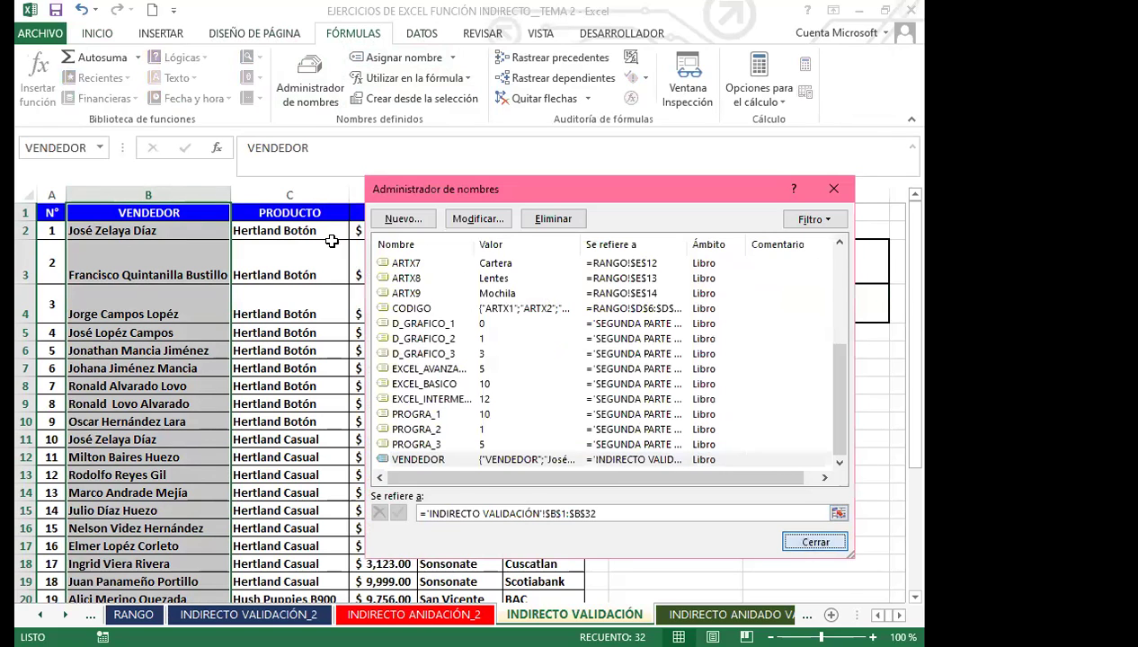
Define the name PRODUCTO for the product column C1:C32, header included, with workbook scope.
left_click_drag(319, 274, 317, 598)
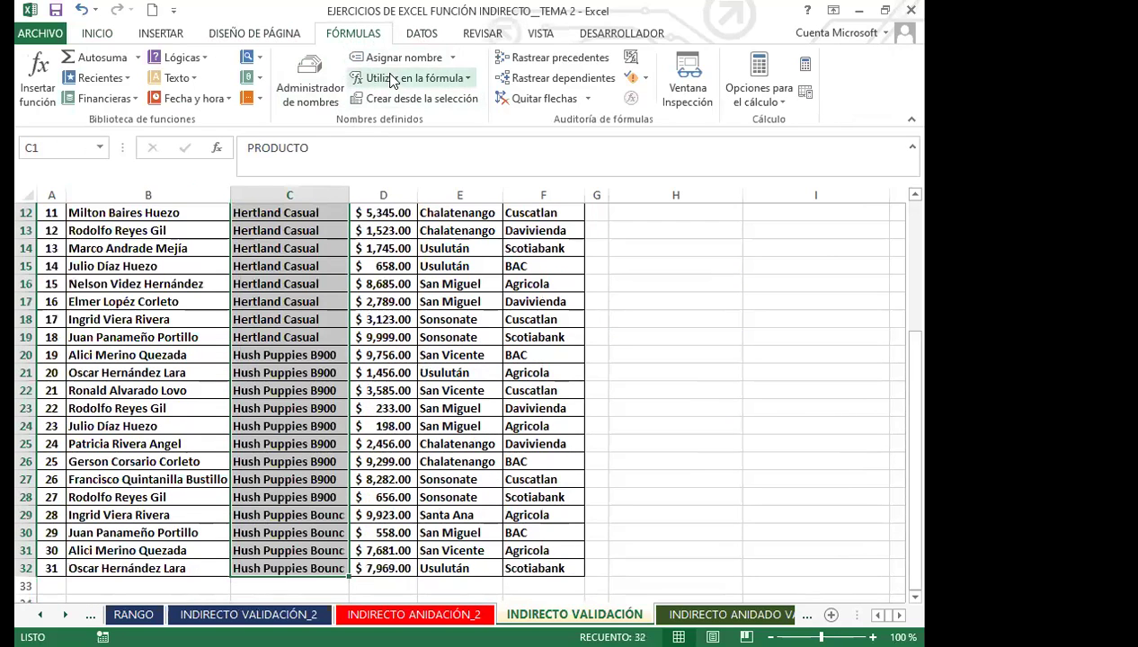
scroll(359, 78, "up", 3)
left_click(355, 57)
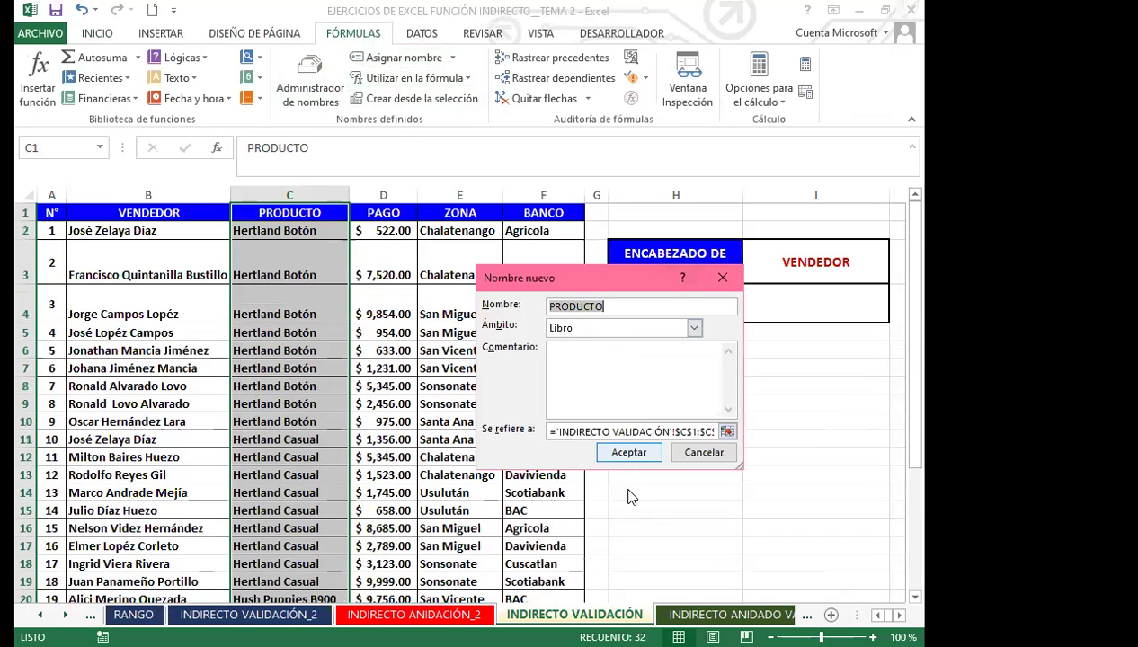
left_click(629, 454)
Define the names PAGO for D1:D32 and ZONA for E1:E32, each including its header.
left_click_drag(378, 212, 384, 568)
left_click(392, 58)
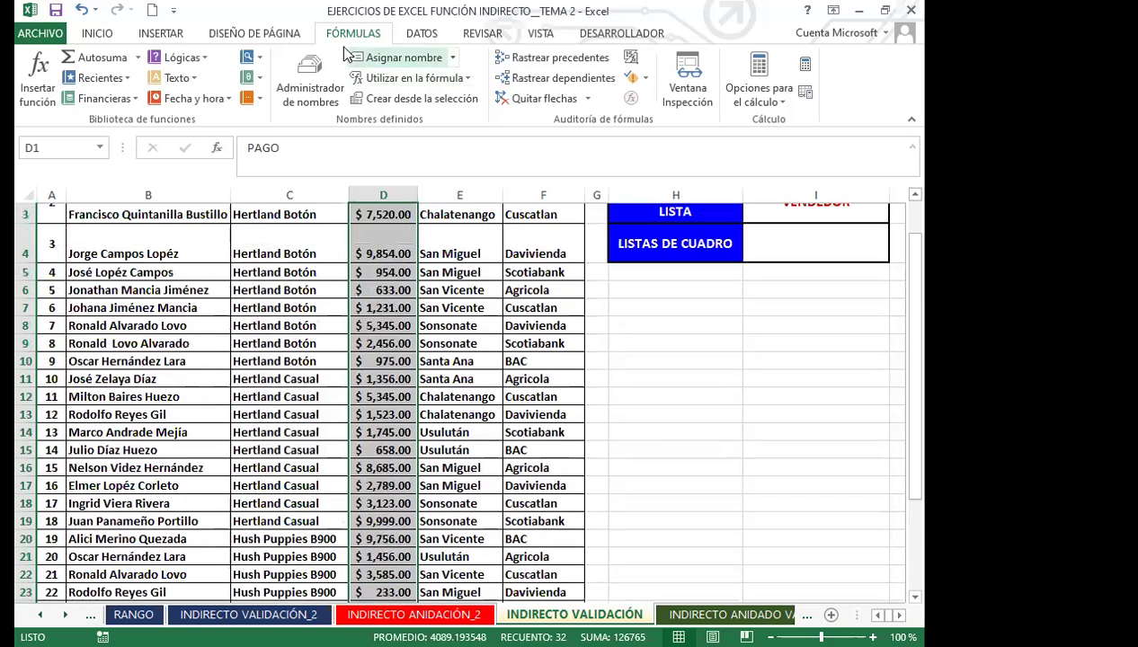
left_click(626, 453)
left_click_drag(463, 213, 464, 568)
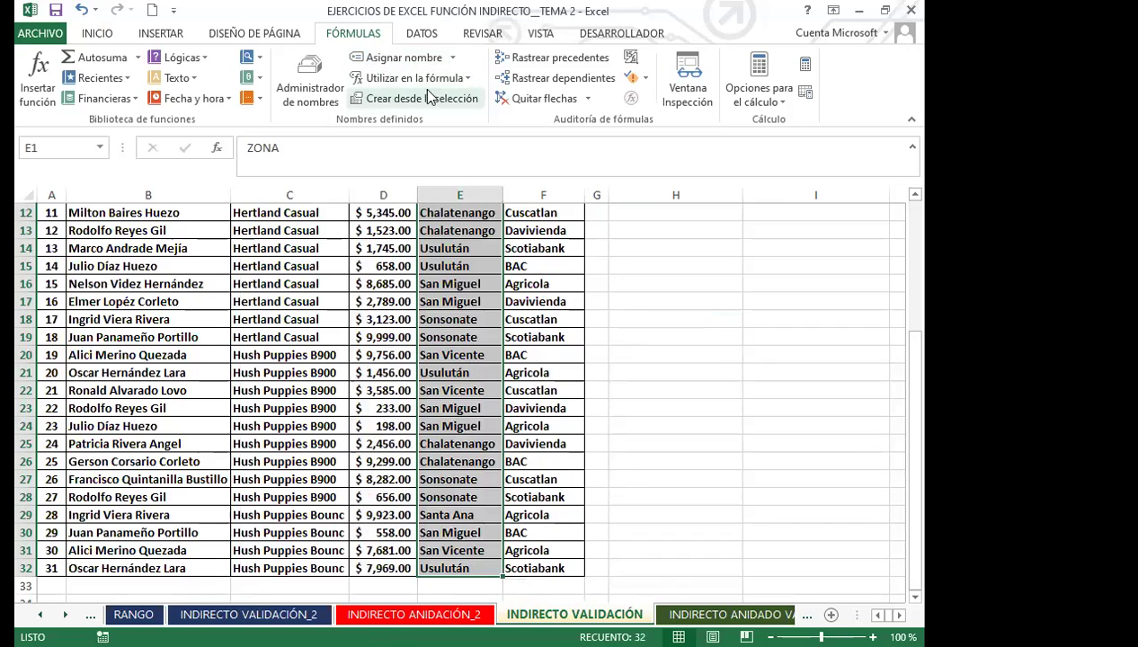
left_click(392, 58)
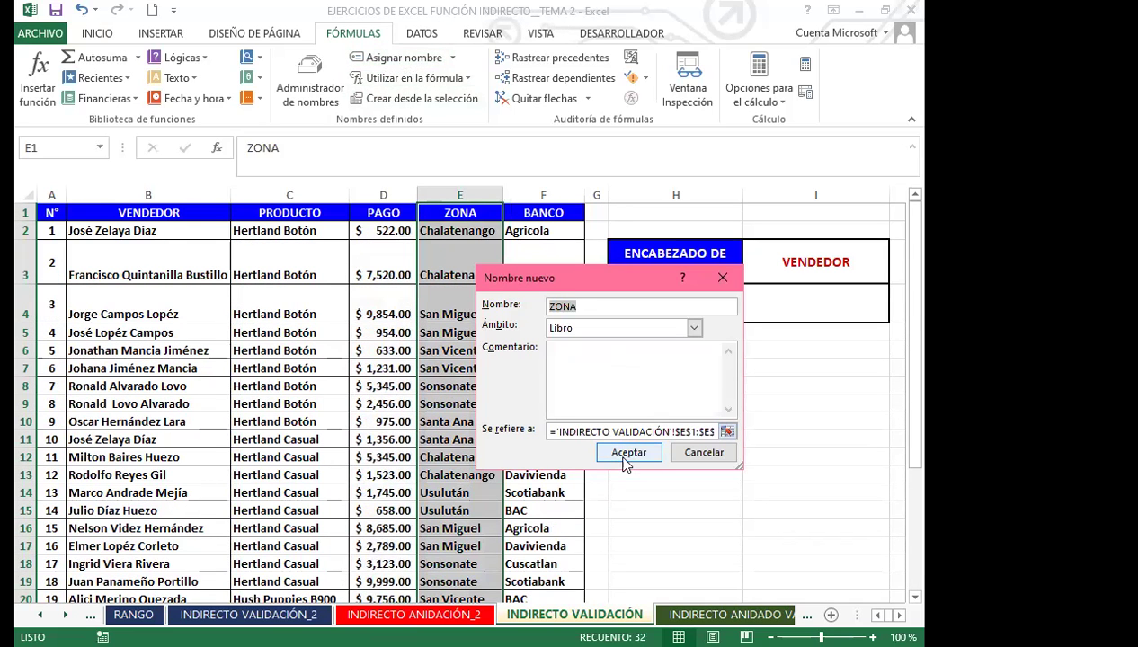
left_click(627, 452)
Define the name BANCO for the bank column F1:F32, header included, with workbook scope.
left_click_drag(543, 212, 543, 595)
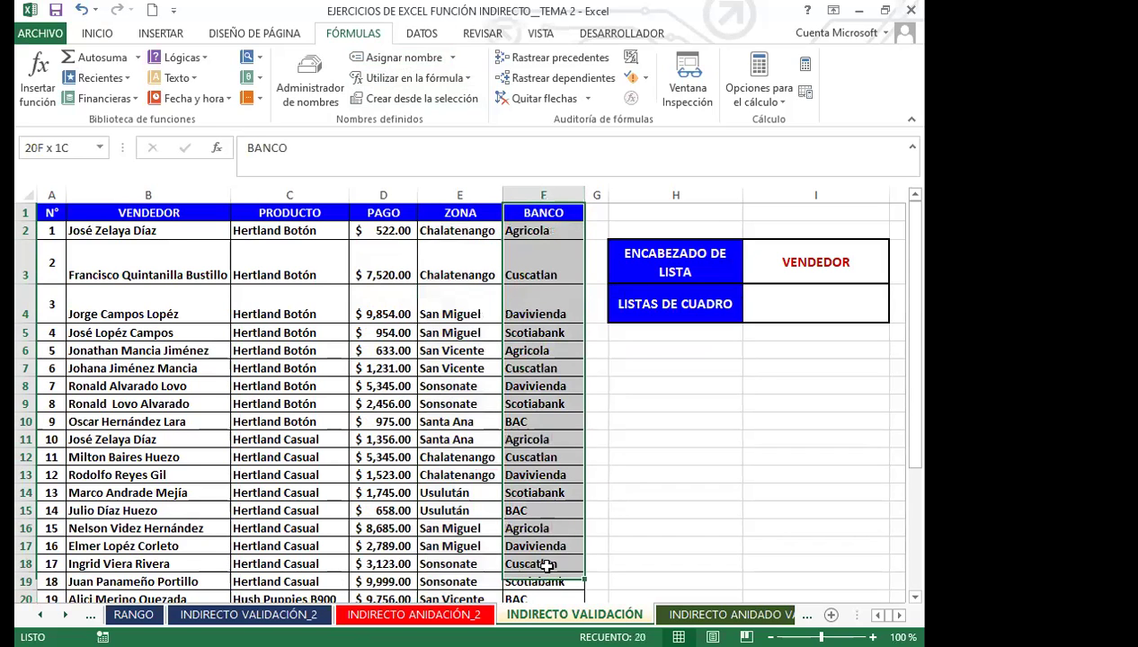
key("ctrl+shift+Down")
left_click(386, 59)
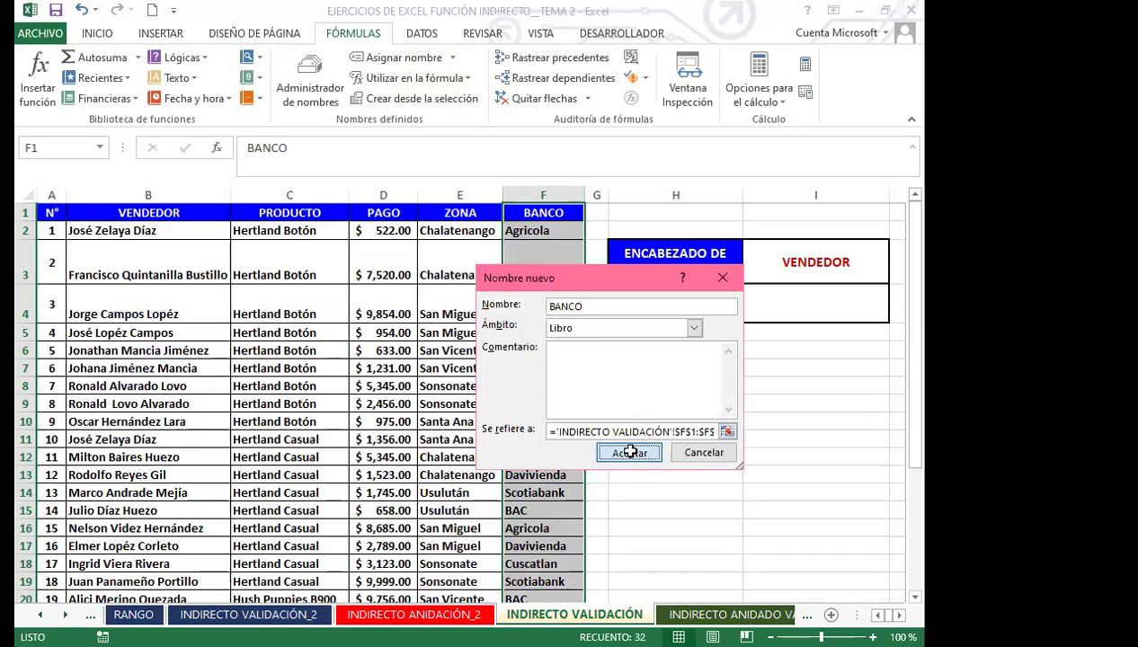
left_click(630, 452)
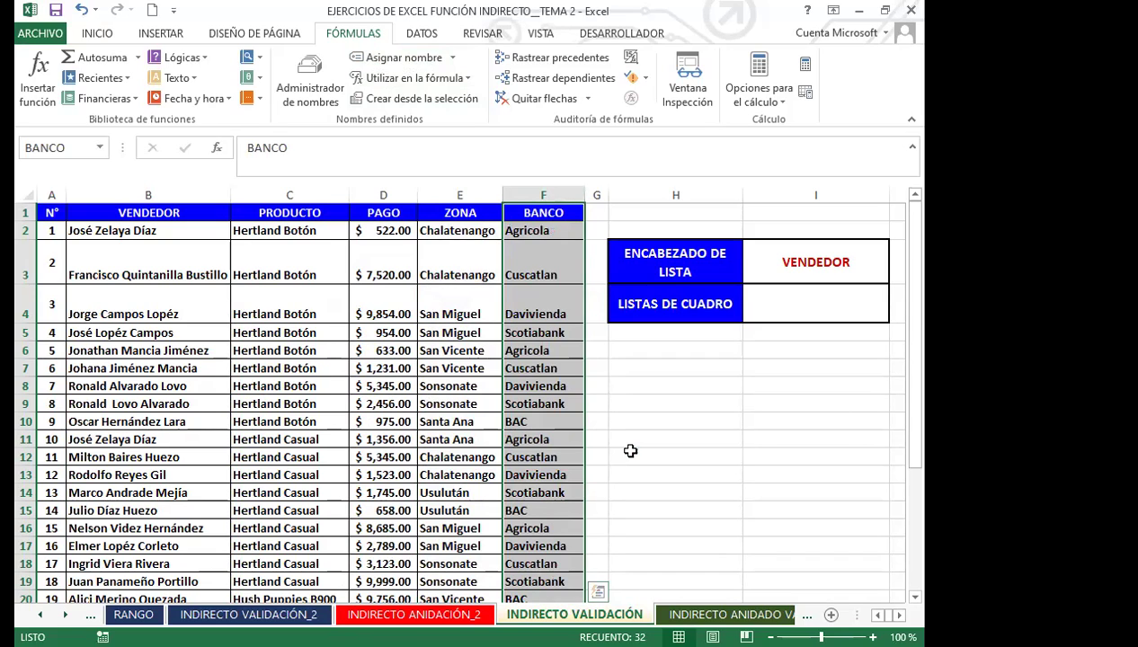
left_click(570, 441)
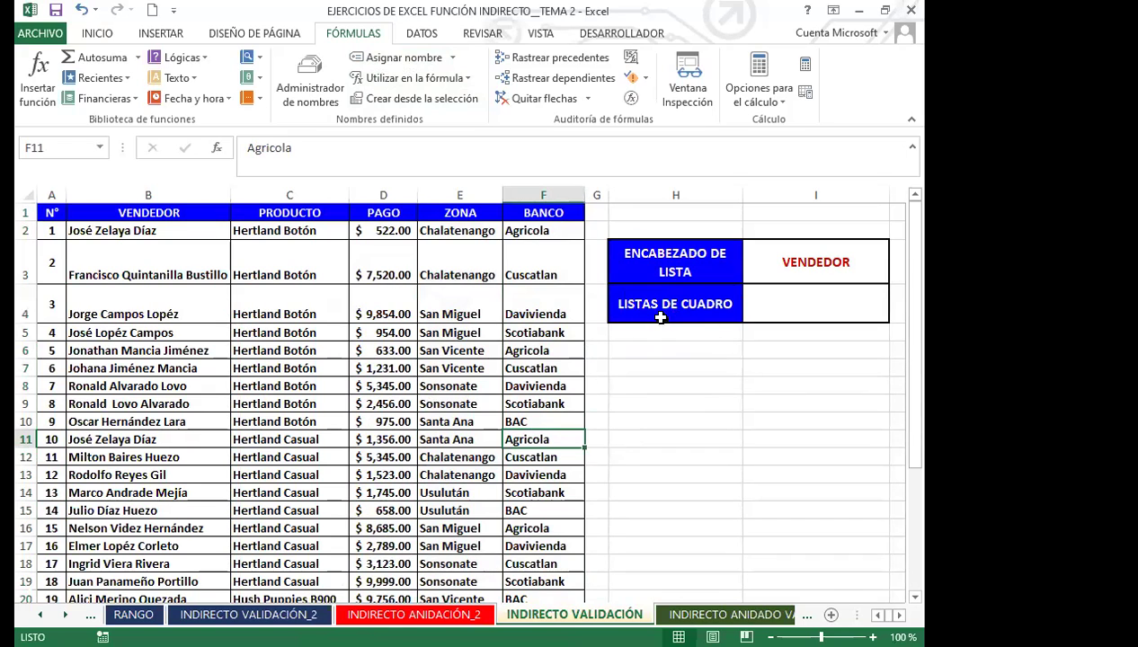
Choose PRODUCTO as the list header in cell I3.
left_click(780, 305)
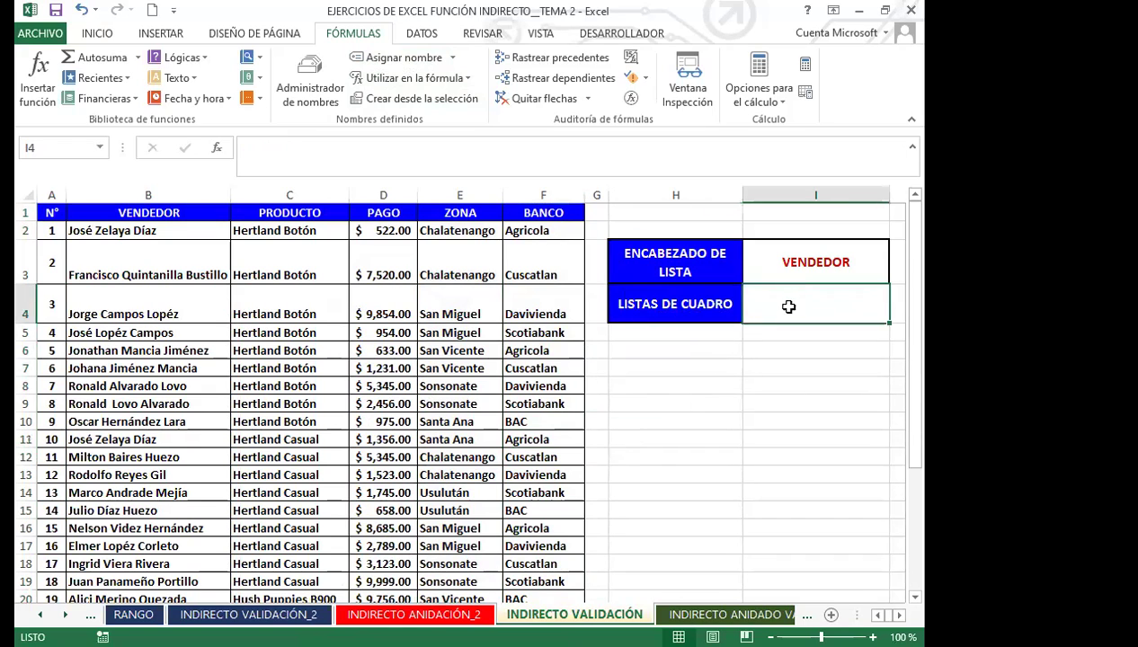
left_click(810, 267)
left_click(897, 278)
left_click(793, 298)
left_click(795, 305)
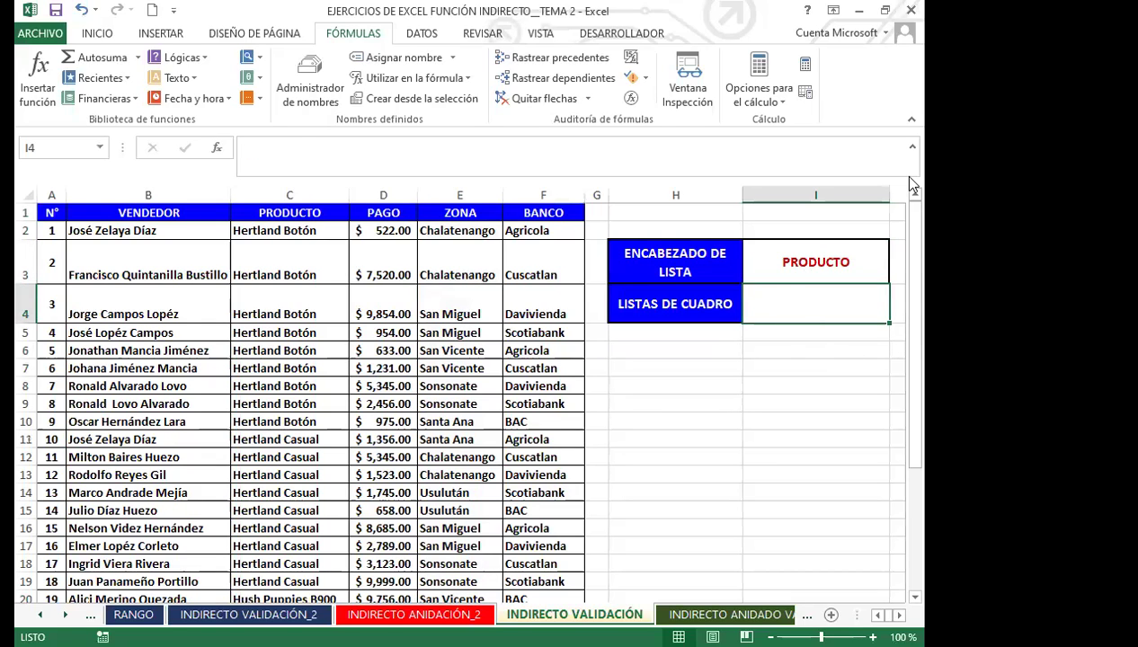
Add data validation to cell I4, allowing a list with the source =INDIRECTO($I$3).
left_click(420, 33)
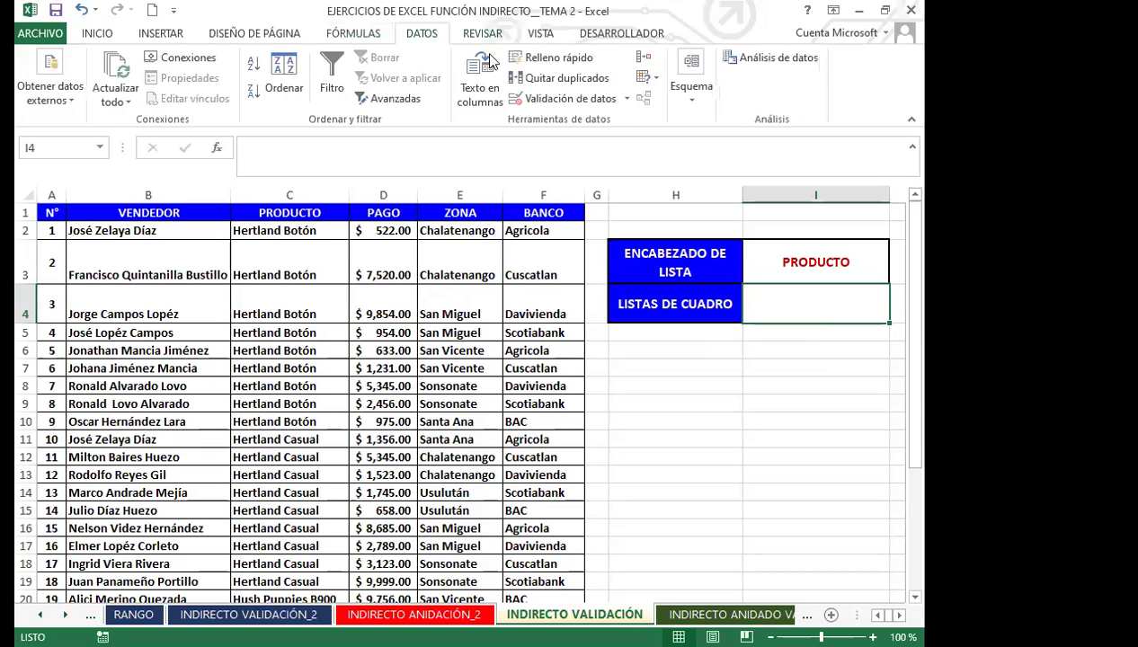
left_click(630, 99)
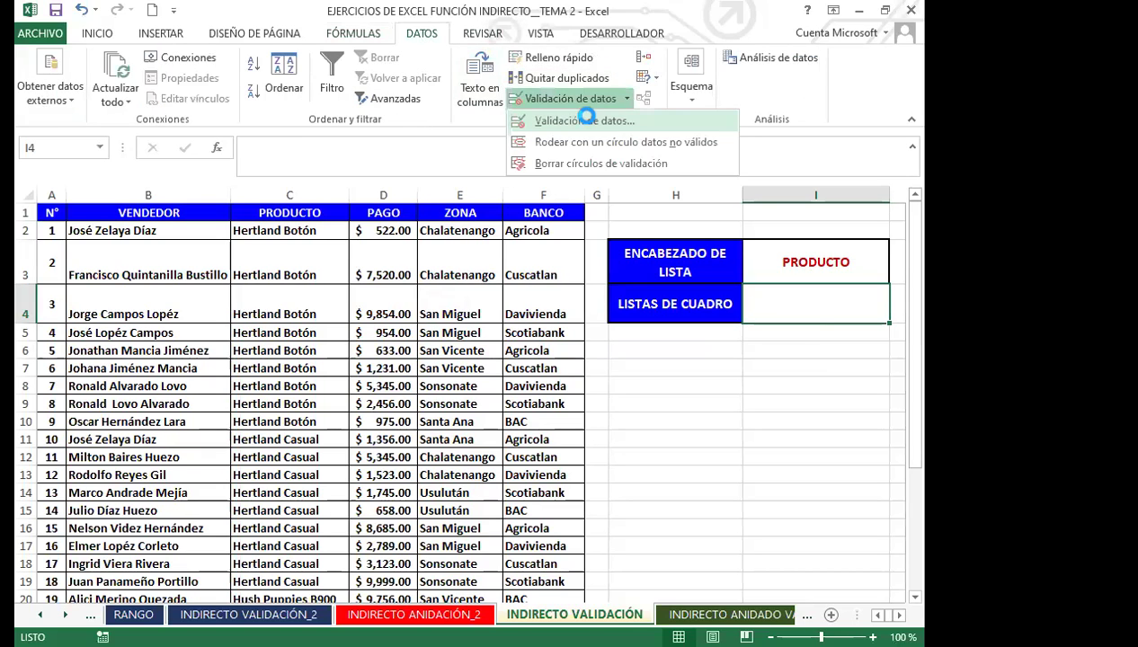
left_click(580, 115)
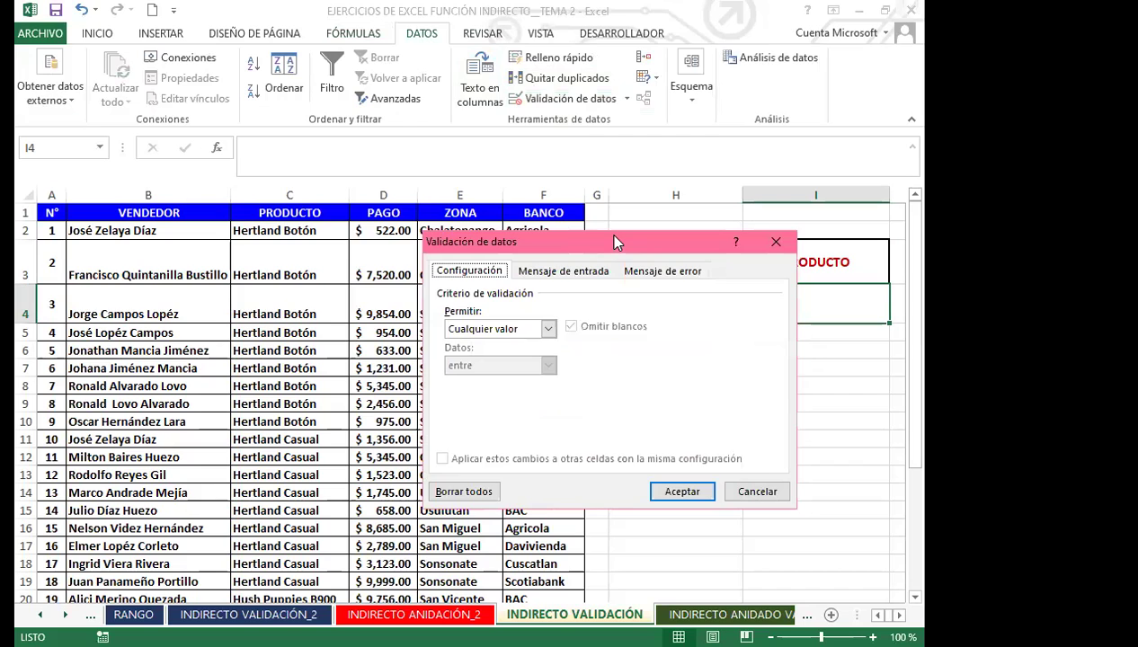
left_click_drag(614, 241, 501, 162)
left_click(435, 249)
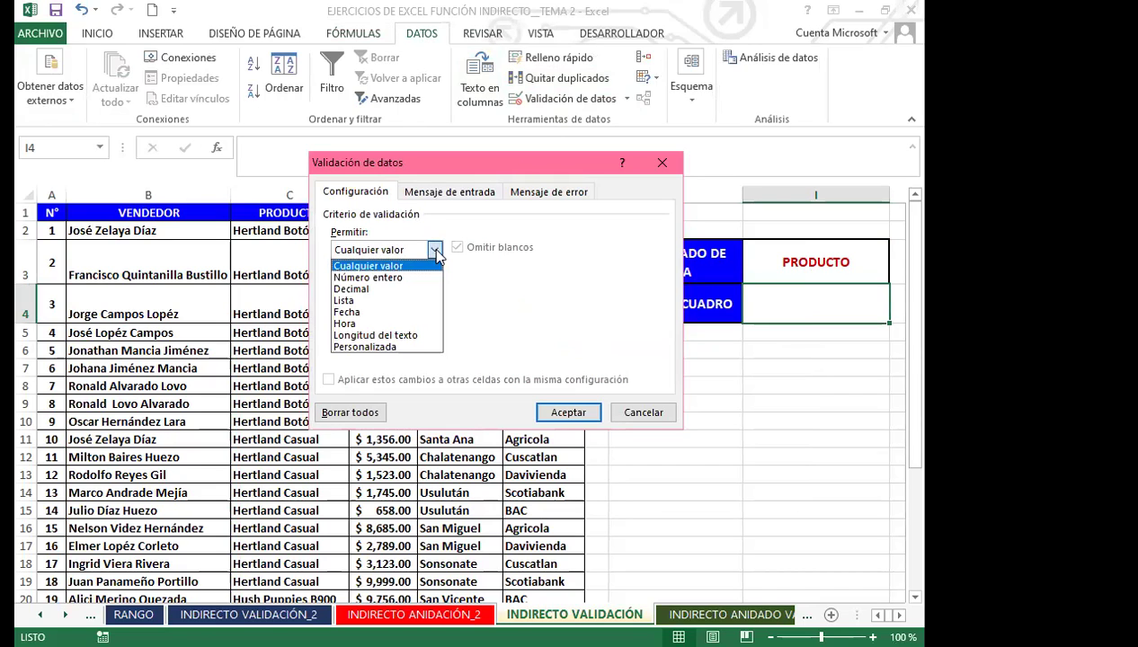
left_click(352, 301)
left_click(363, 323)
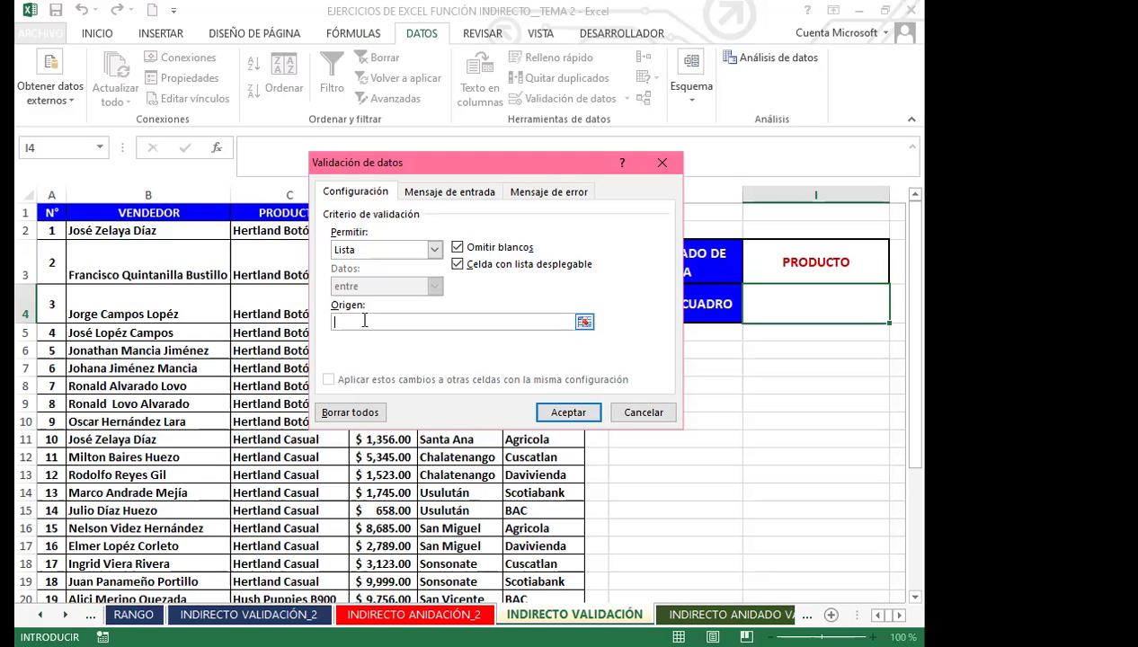
type("=INDIRECTO(")
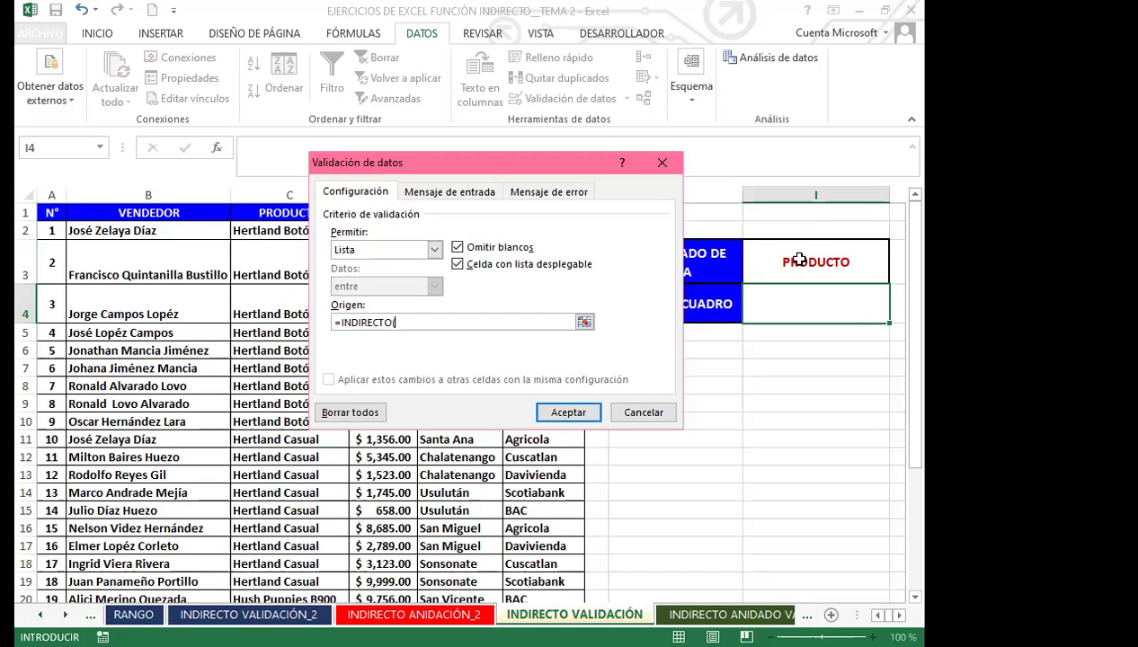
left_click(801, 264)
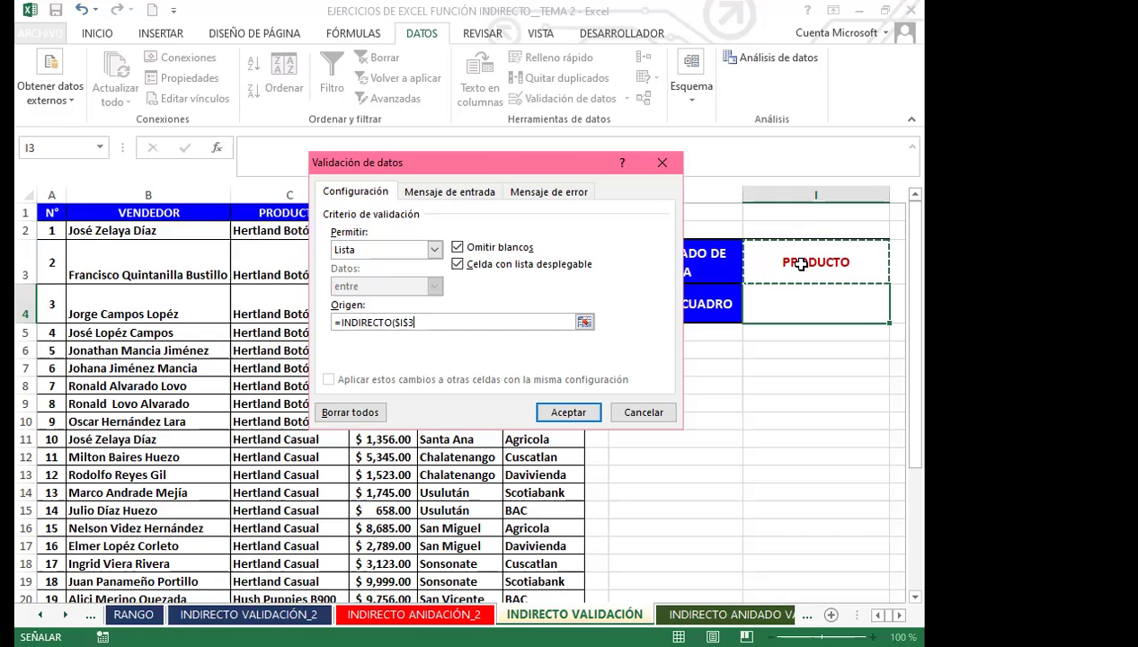
type(")")
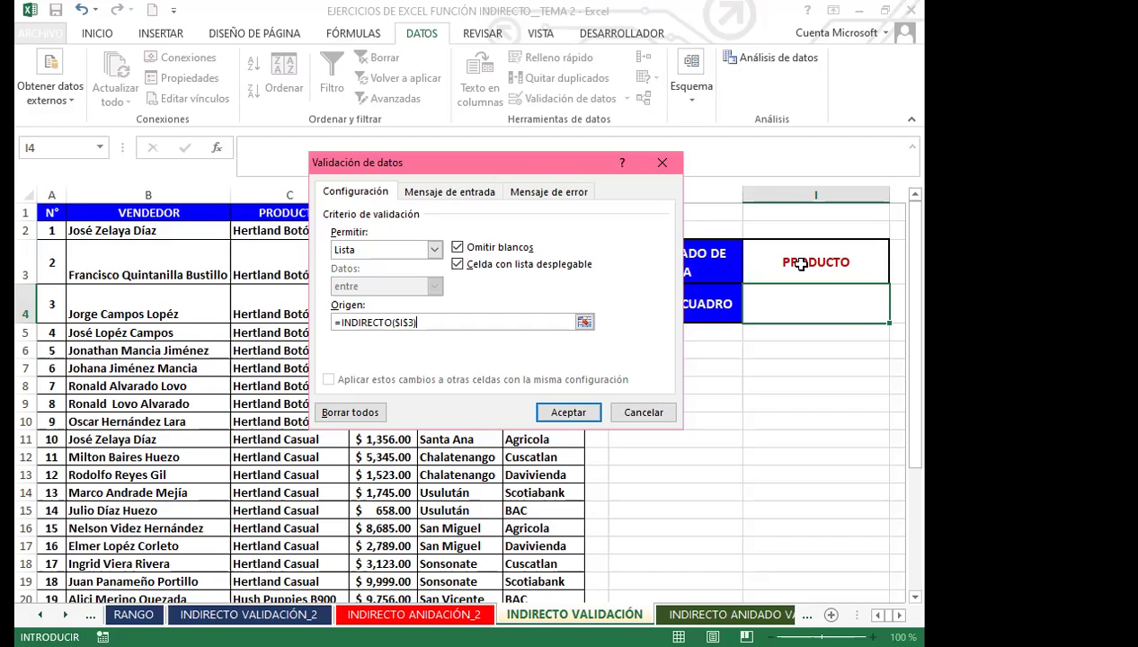
left_click(558, 411)
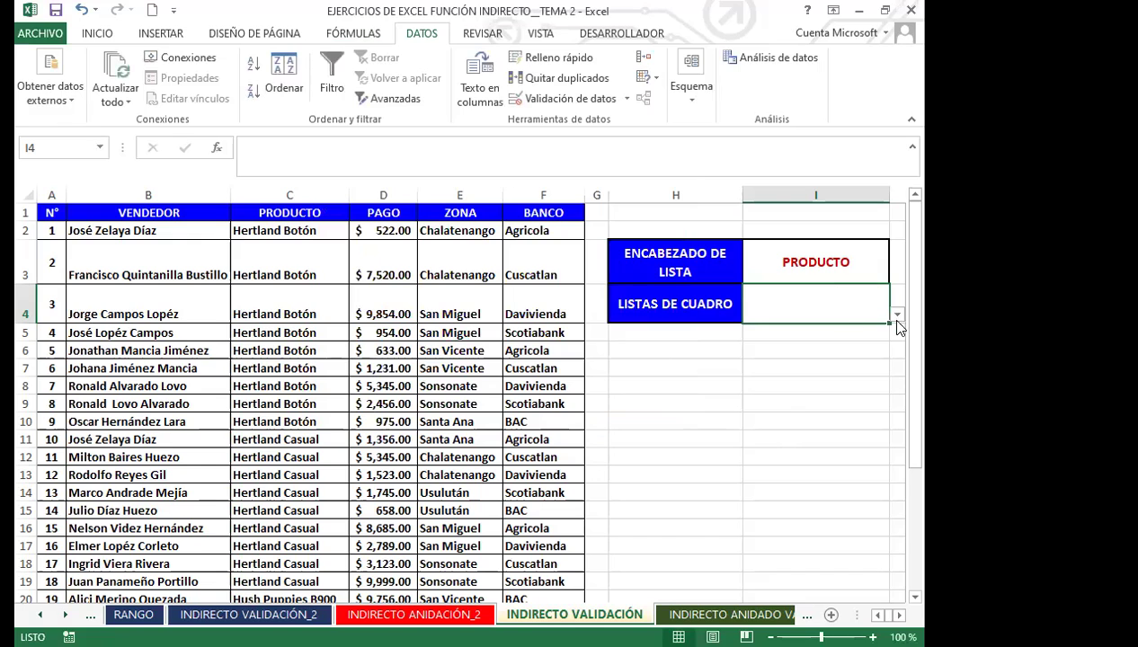
Look through the dependent list offered in I4 for the PRODUCTO header.
left_click(857, 269)
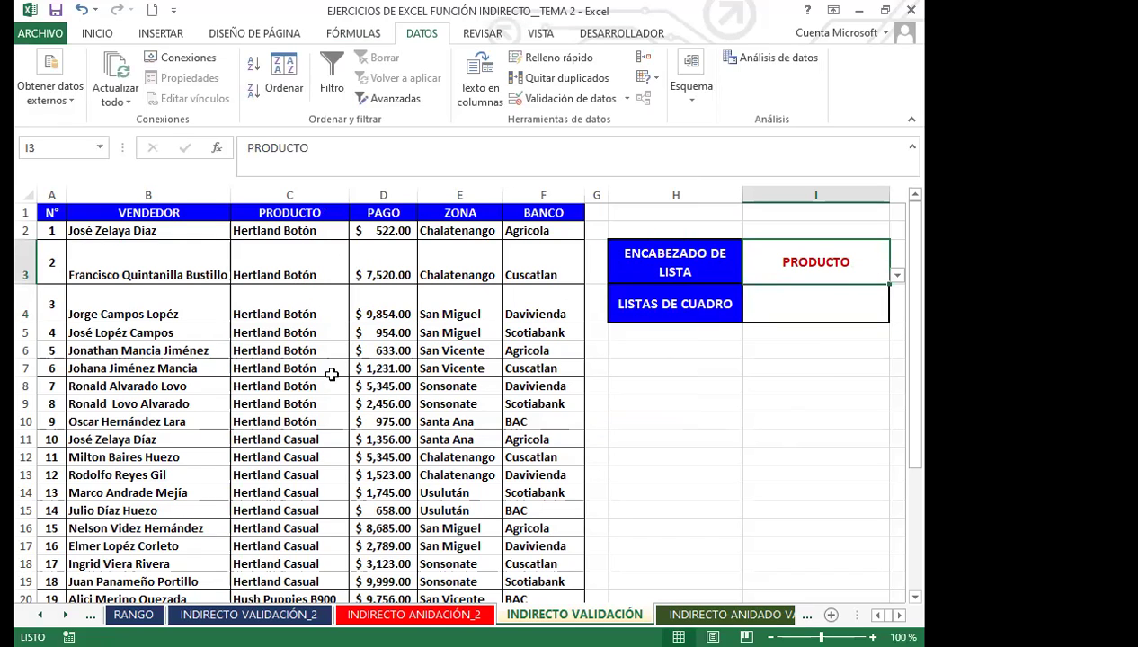
left_click(853, 289)
left_click(897, 316)
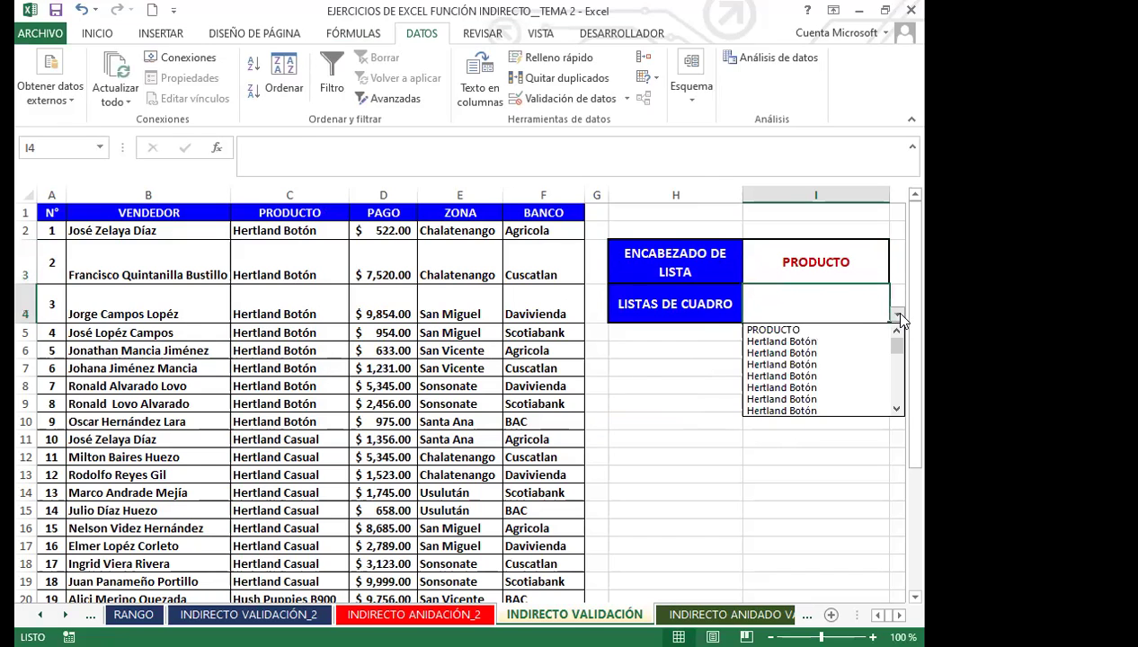
left_click_drag(897, 347, 886, 392)
scroll(886, 392, "up", 10)
left_click(657, 362)
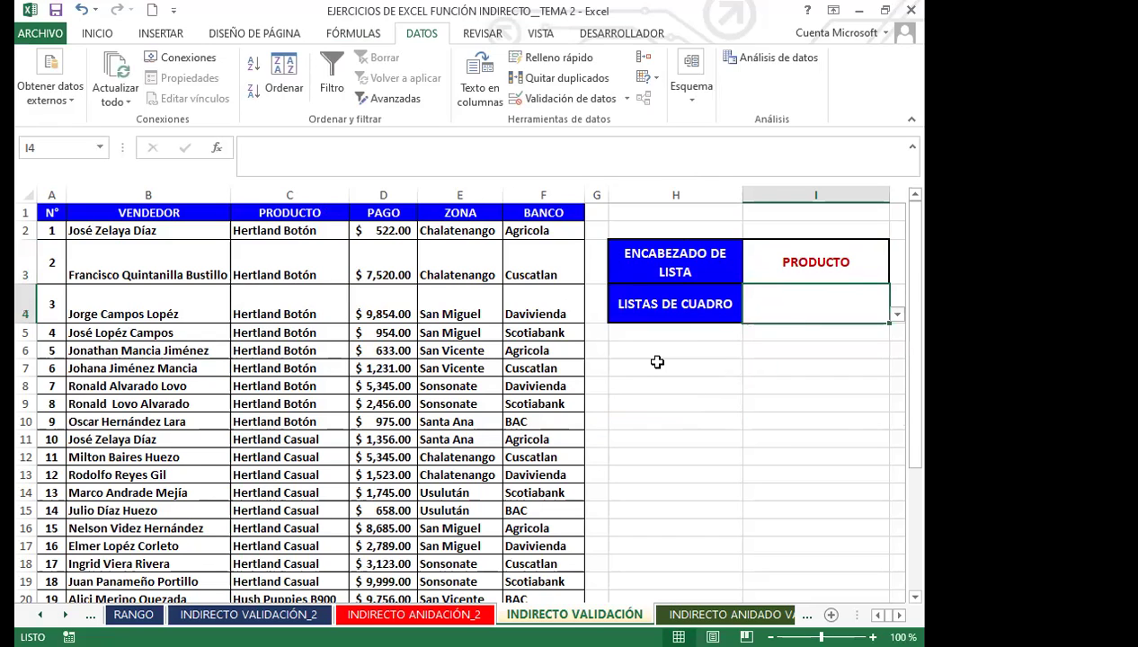
Change the header in I3 to ZONA and display the dependent list in I4.
left_click(858, 261)
left_click(897, 275)
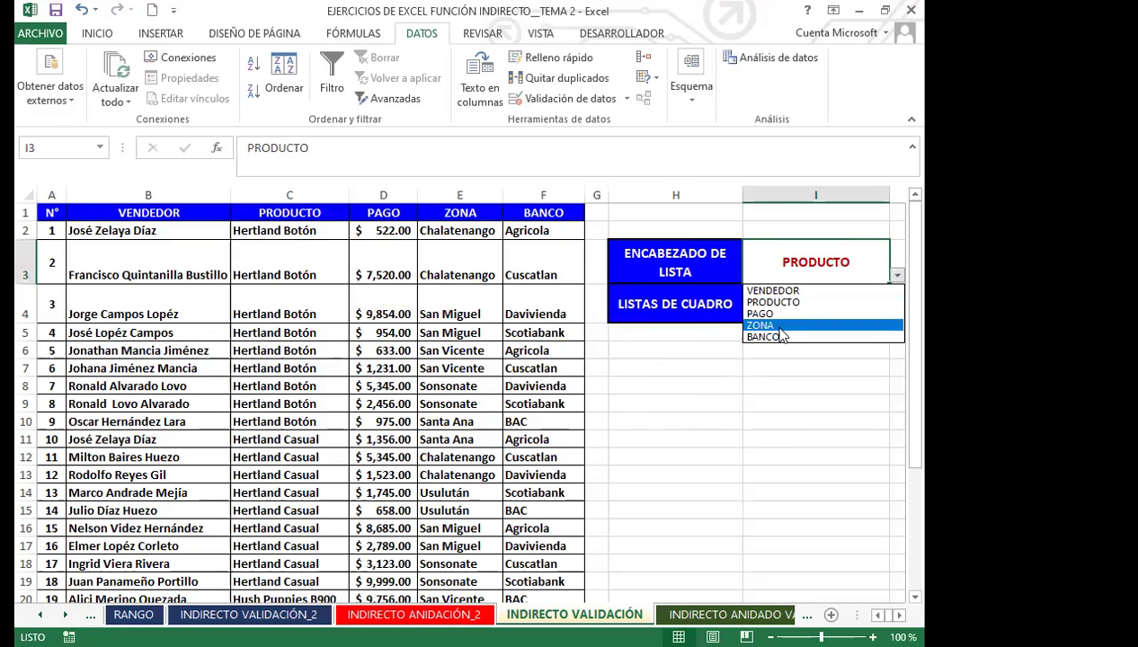
left_click(778, 327)
left_click(852, 312)
left_click(897, 317)
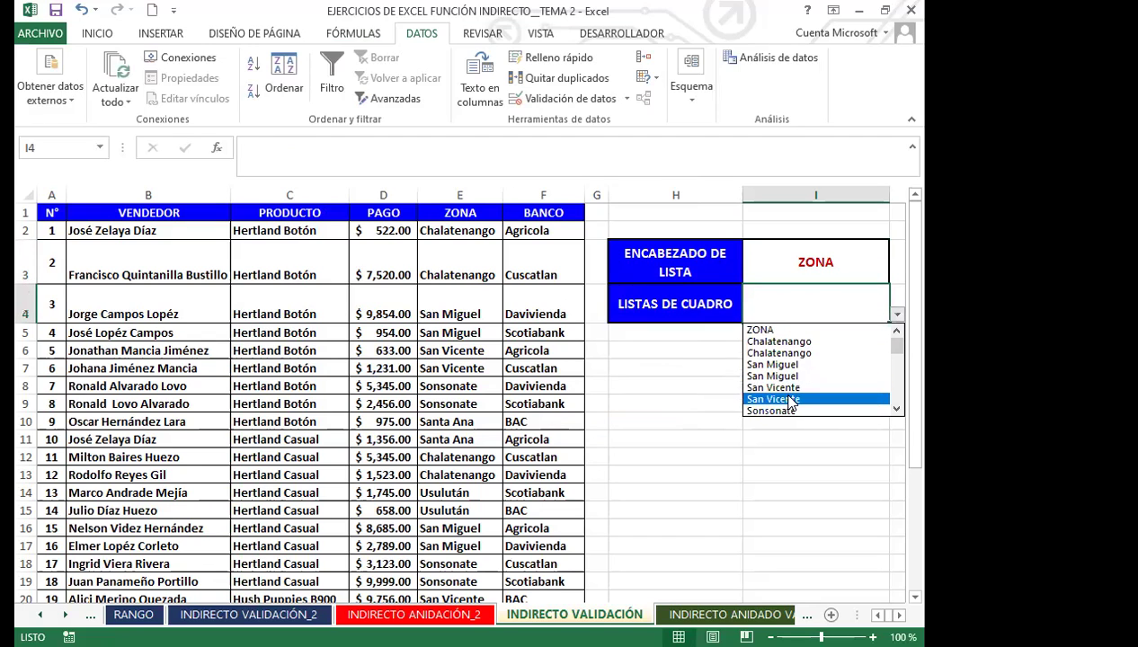
Set the header in I3 to BANCO and pick Cuscatlan from the dependent list in I4.
left_click(867, 267)
left_click(866, 266)
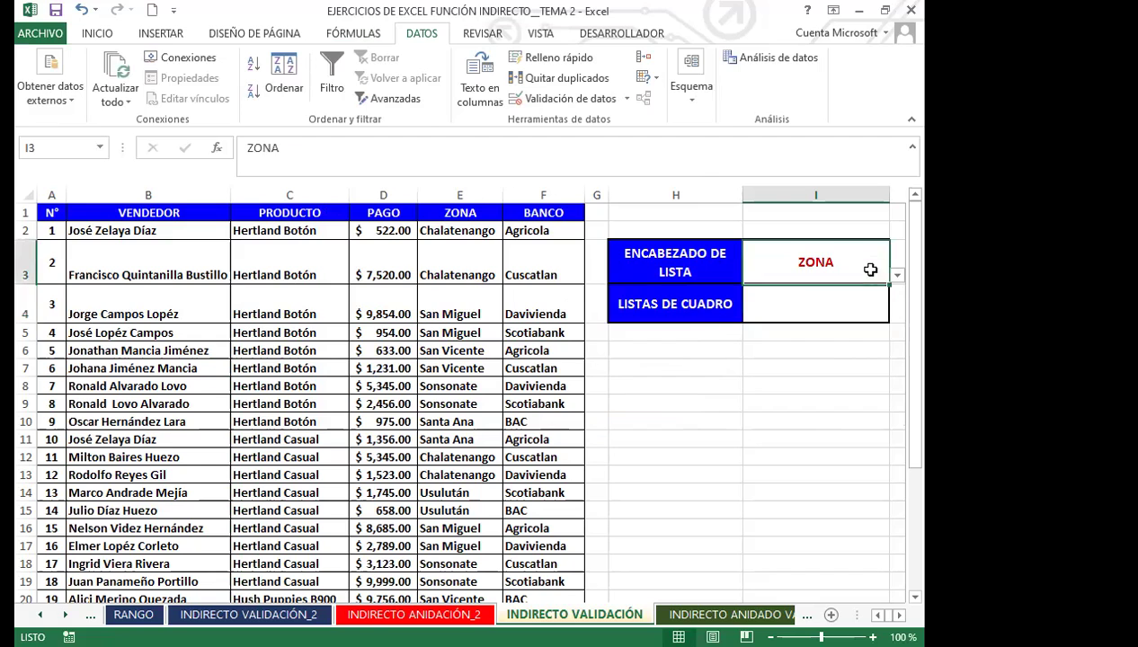
left_click(897, 274)
left_click(773, 334)
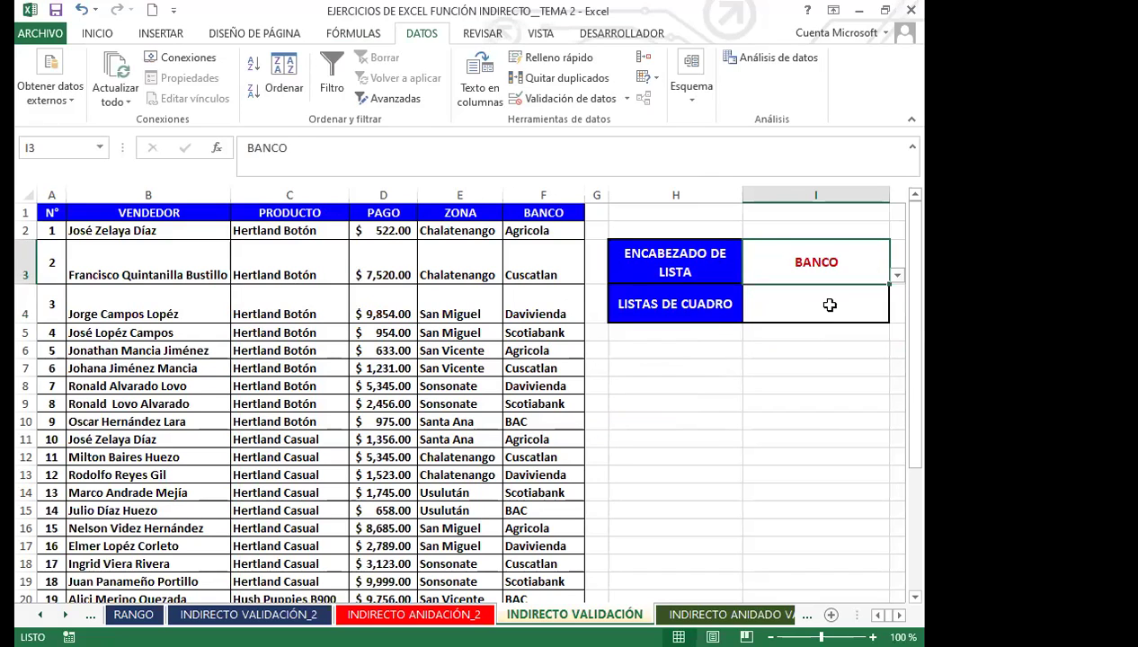
left_click(854, 314)
left_click(897, 314)
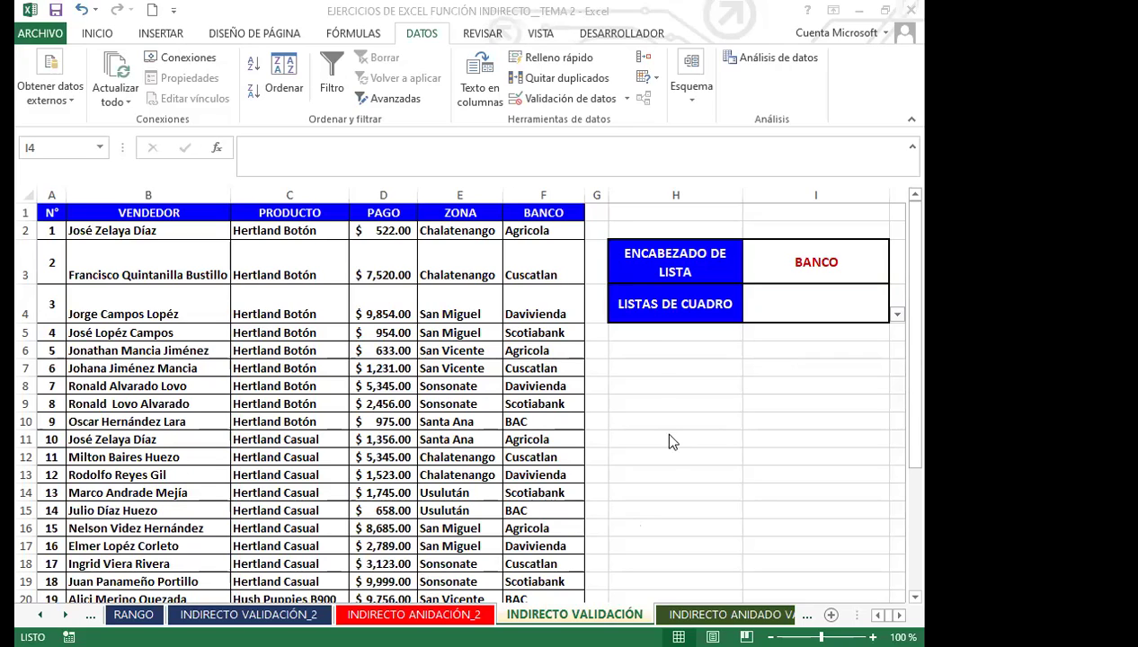
left_click(820, 307)
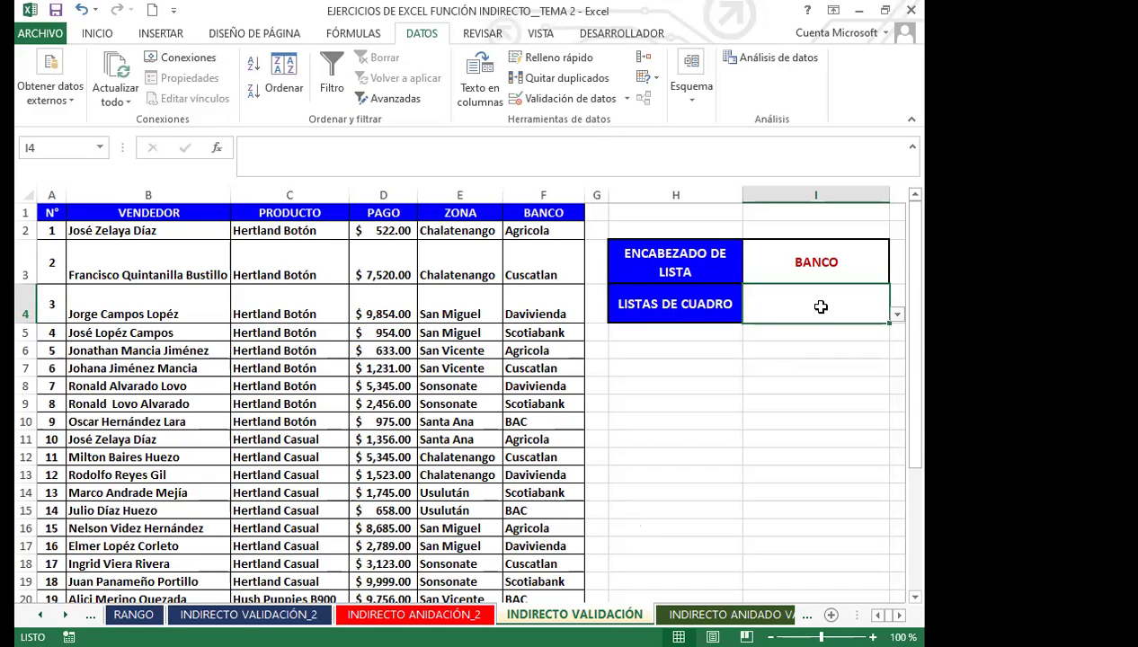
left_click(896, 313)
left_click(768, 353)
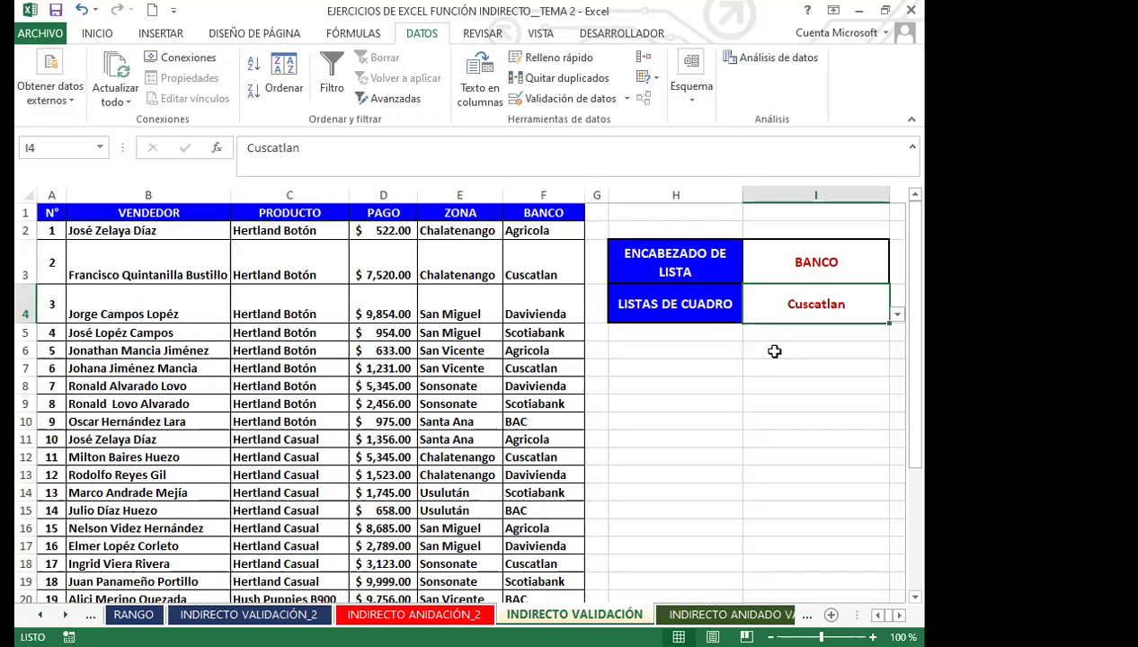
Set the header in I3 to PRODUCTO and pick Hertland Botón from the dependent list in I4.
left_click(782, 263)
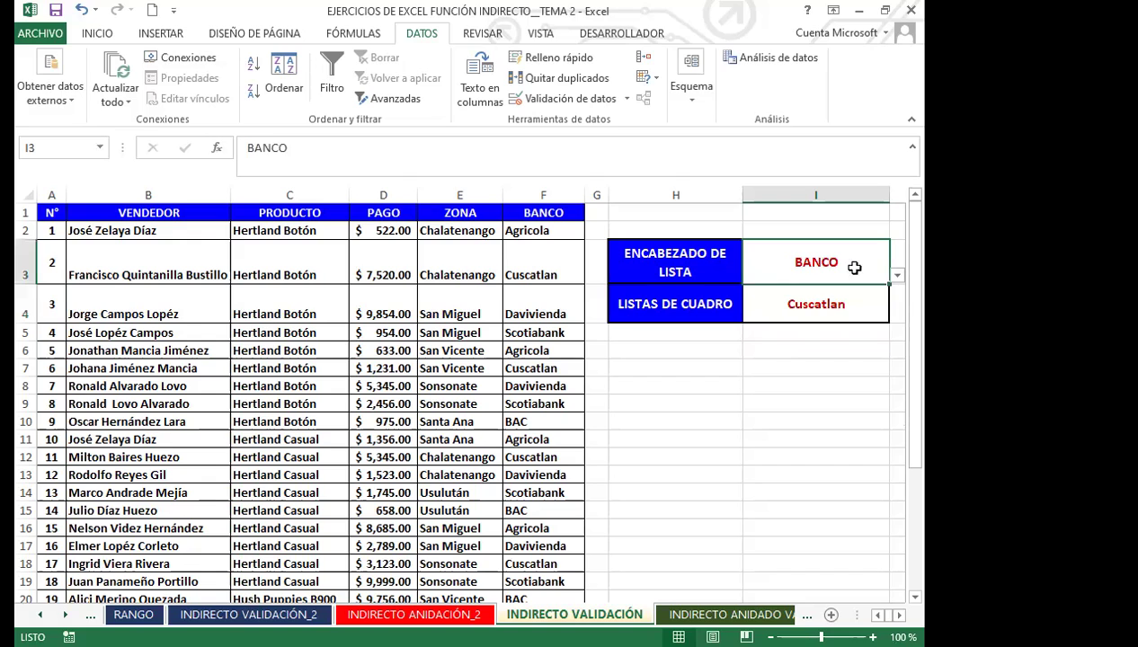
left_click(896, 277)
left_click(772, 302)
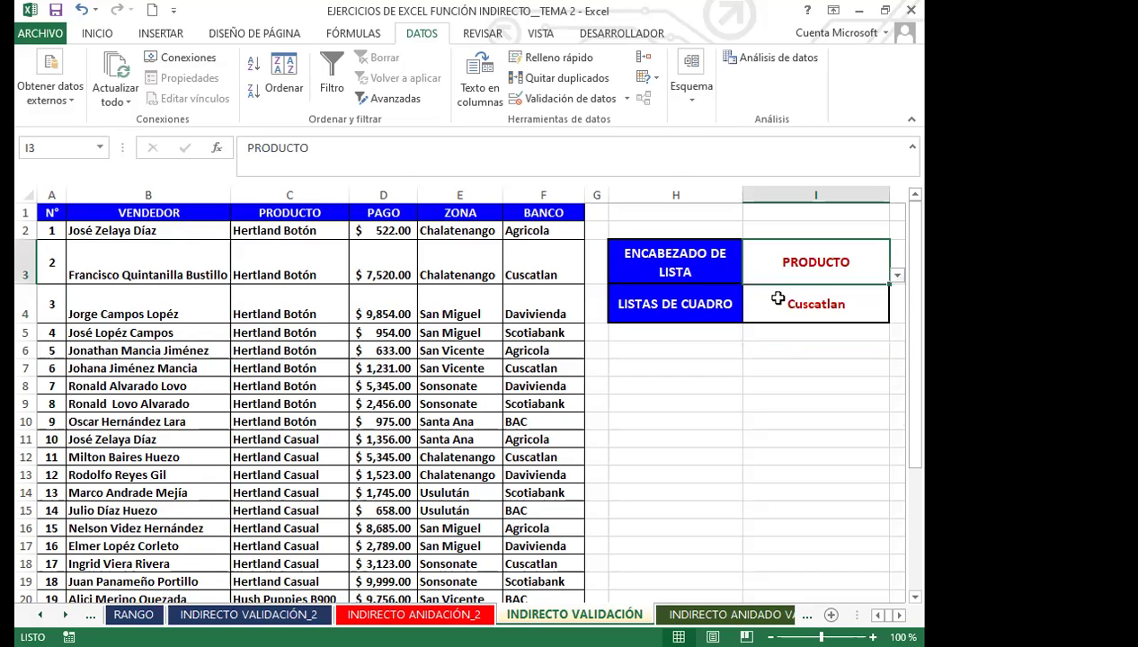
left_click(871, 309)
left_click(897, 314)
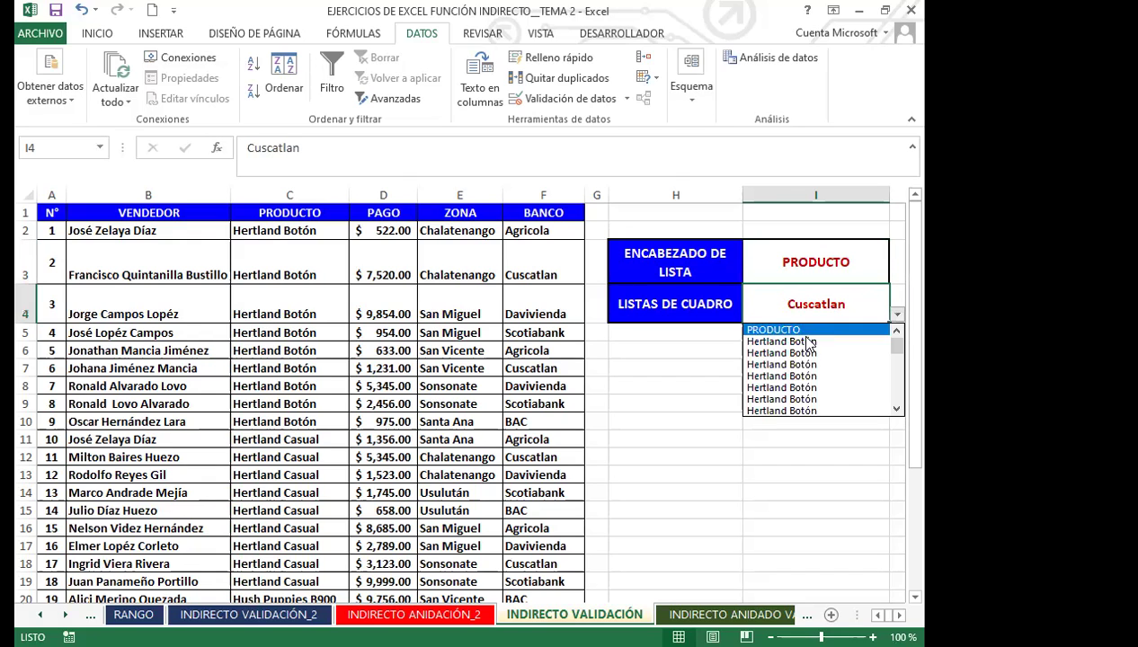
left_click(786, 354)
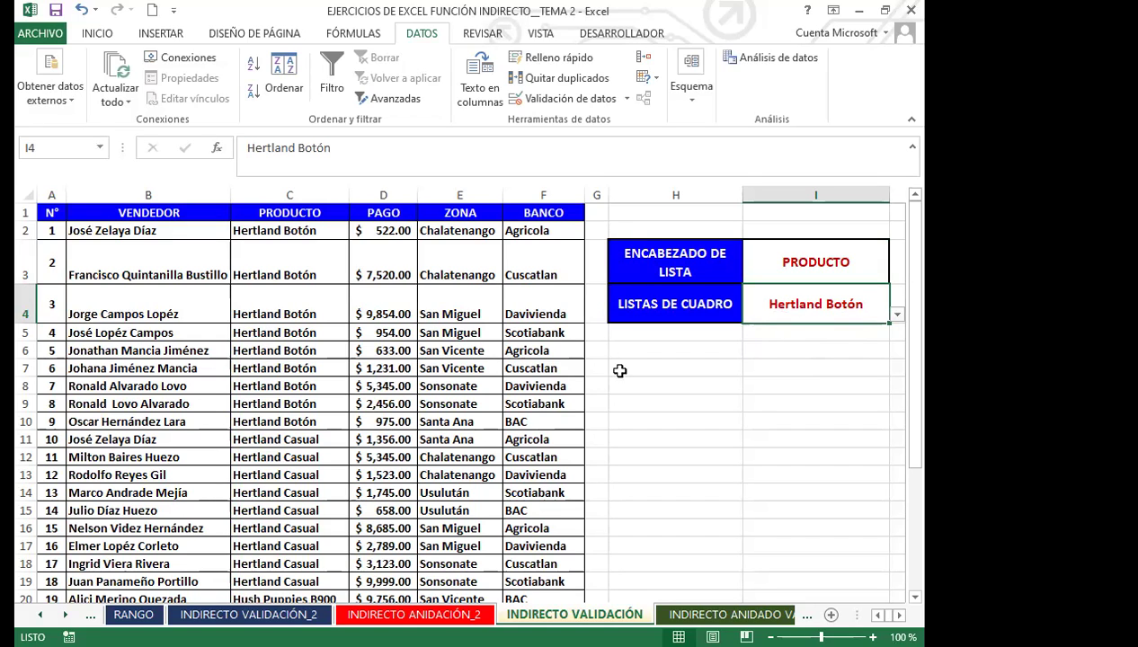
left_click(535, 405)
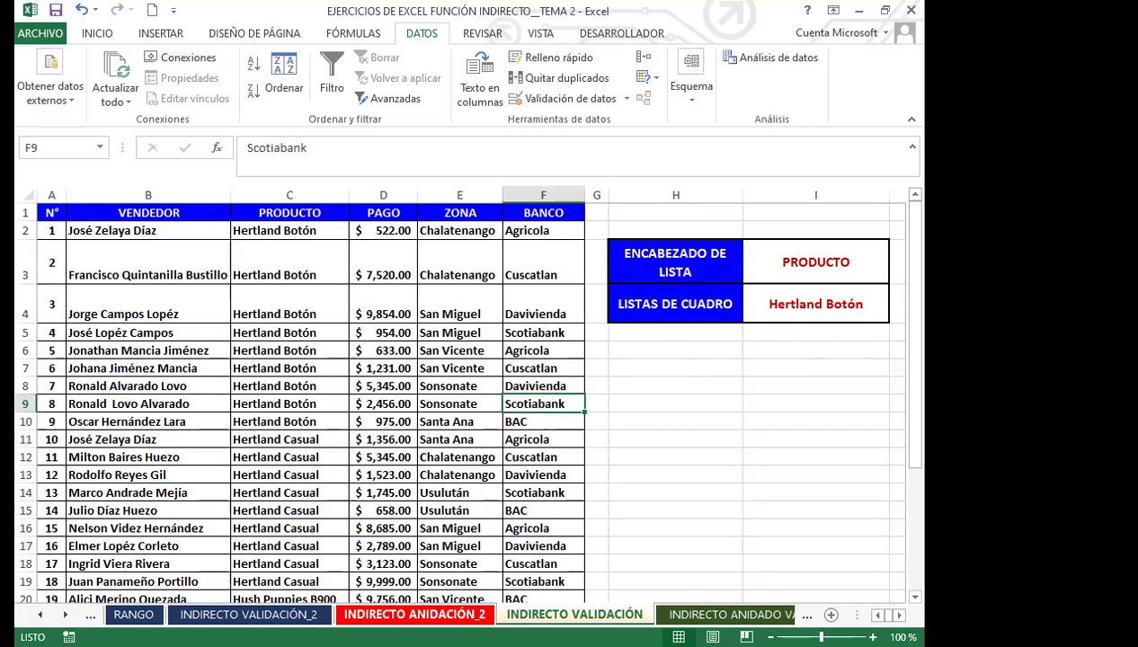
left_click(510, 458)
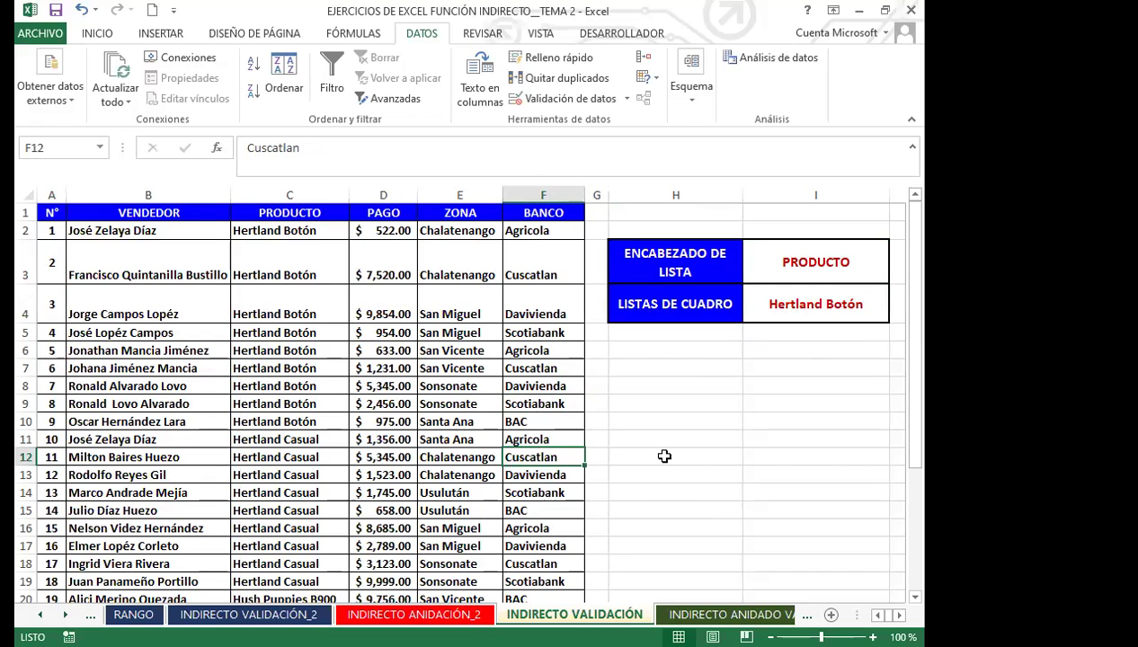
Go to the INDIRECTO ANIDADO VAL sheet and look over its monthly table and the empty VENTAS cell.
key("ctrl+Page_Down")
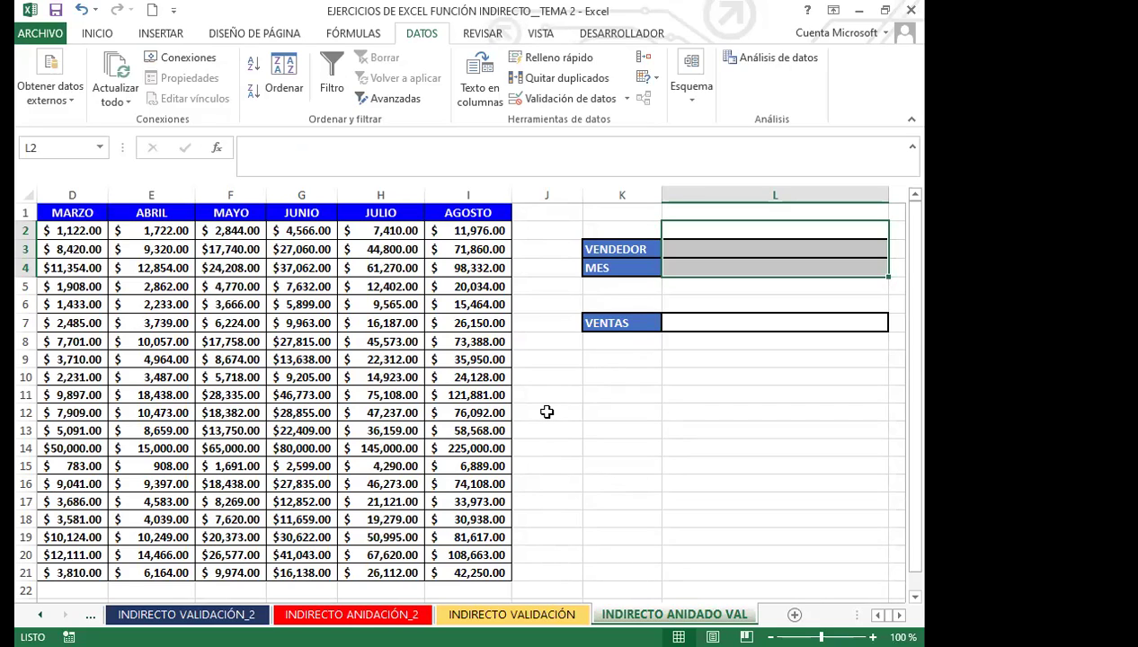
left_click(490, 399)
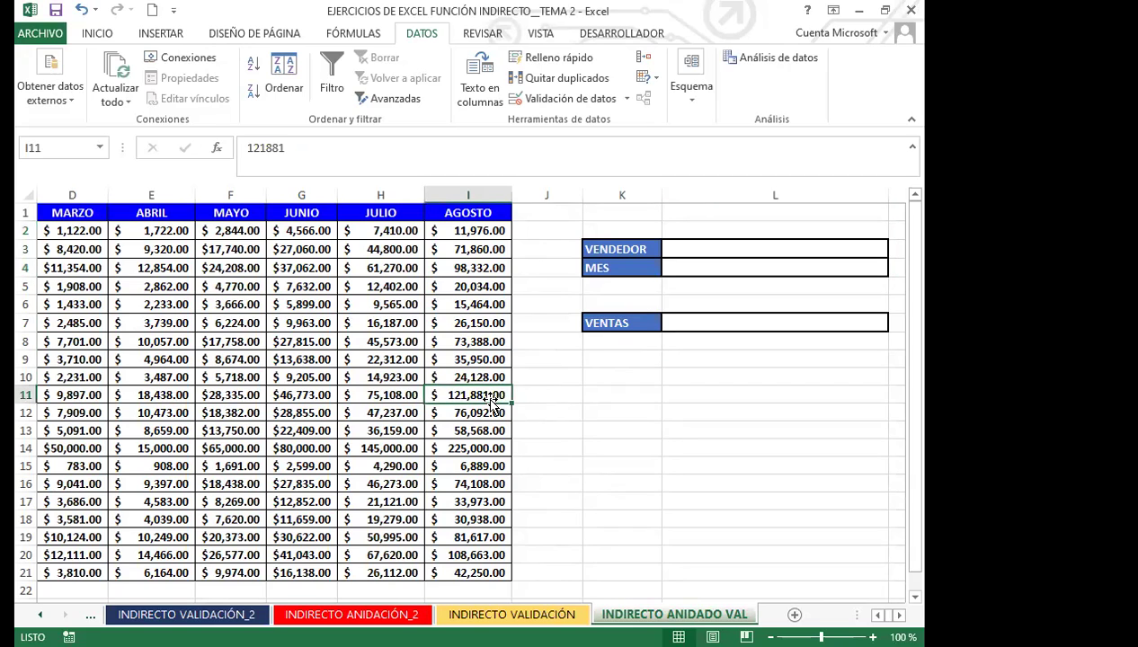
left_click(687, 325)
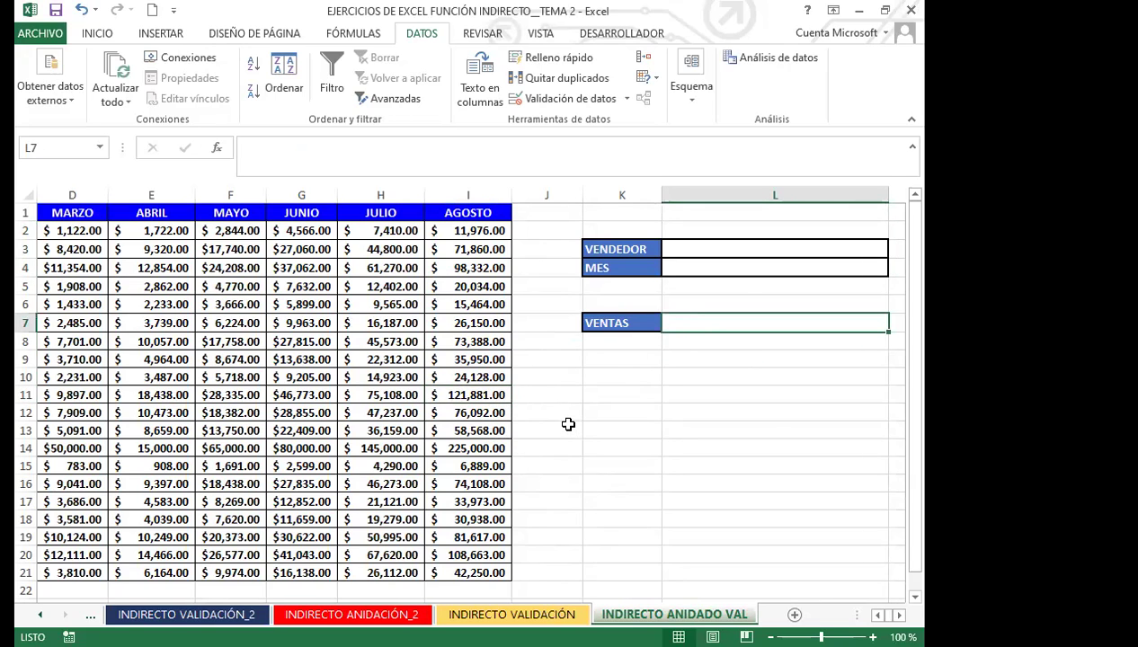
Switch to the INDIRECTO ANIDACIÓN_2 sheet and examine the monthly branch sales table, its TOTALES row and the MES and TOTAL cells.
left_click(369, 614)
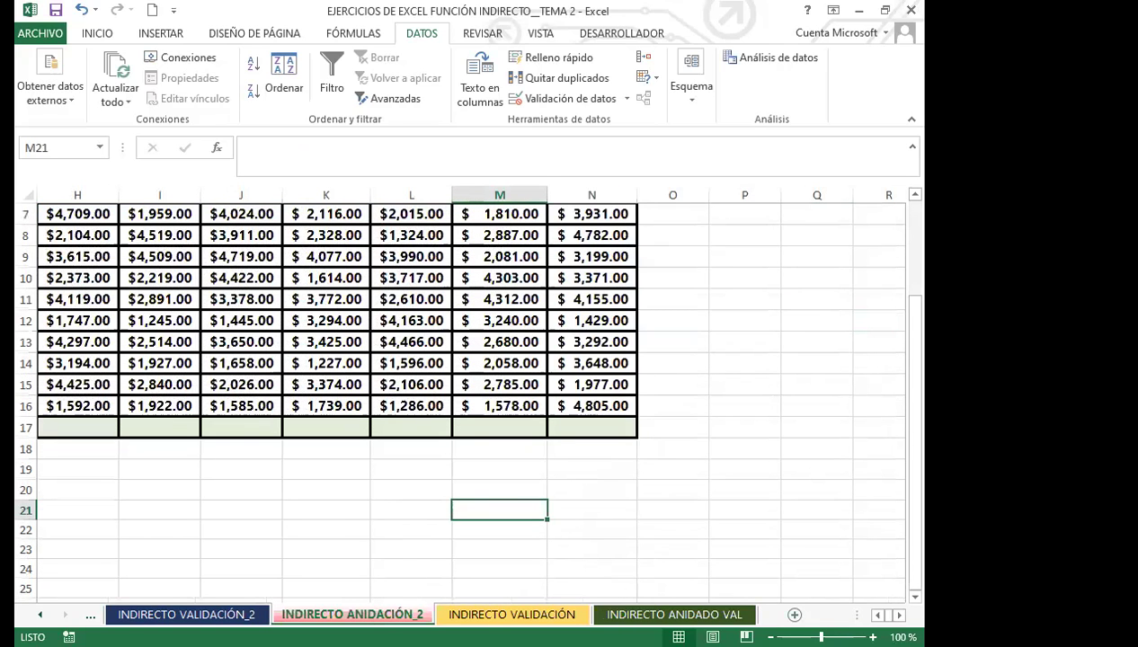
left_click(390, 512)
left_click(340, 425)
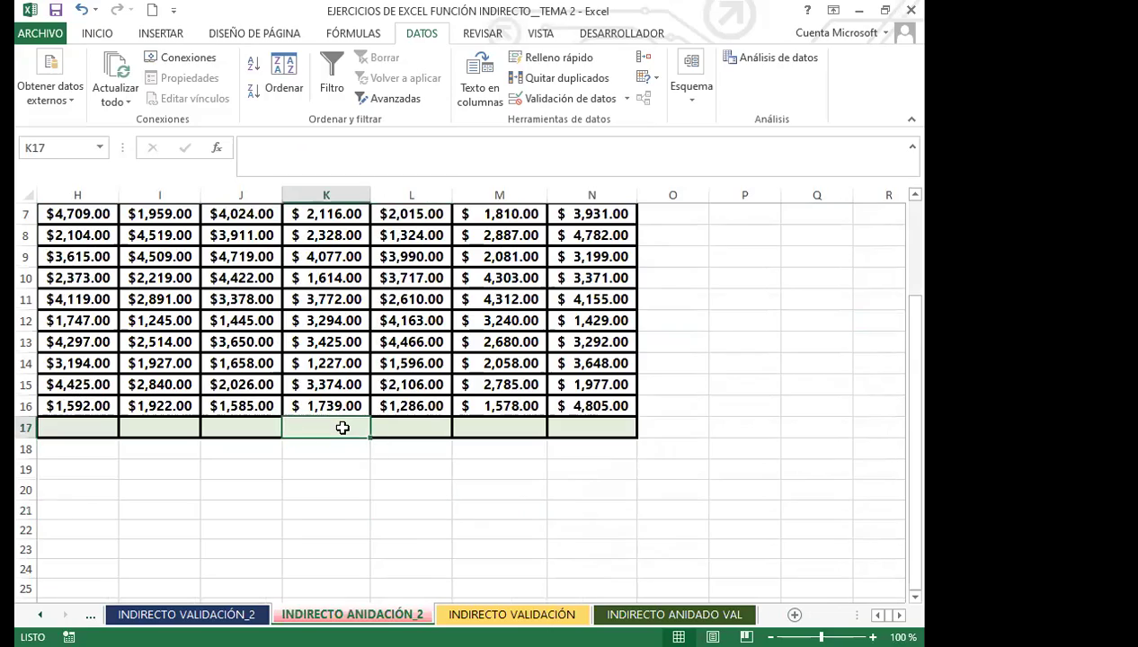
key("Left")
key("Left")
key("Left")
key("Left")
key("Left")
key("Left")
key("Left")
key("Left")
key("Left")
key("Left")
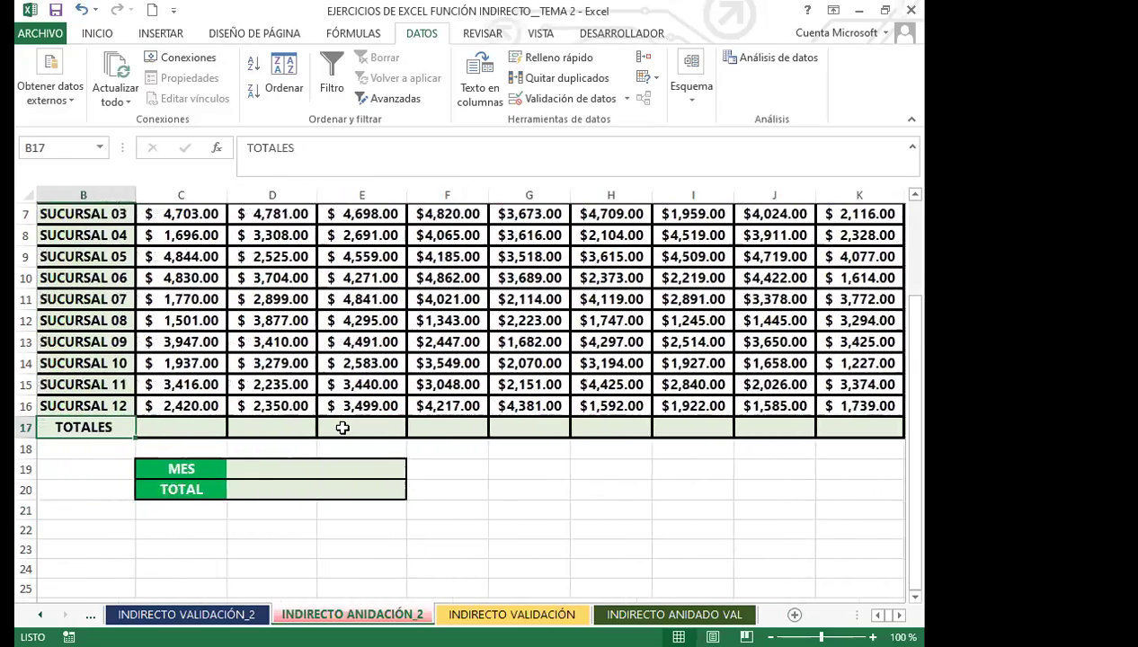
scroll(406, 474, "up", 2)
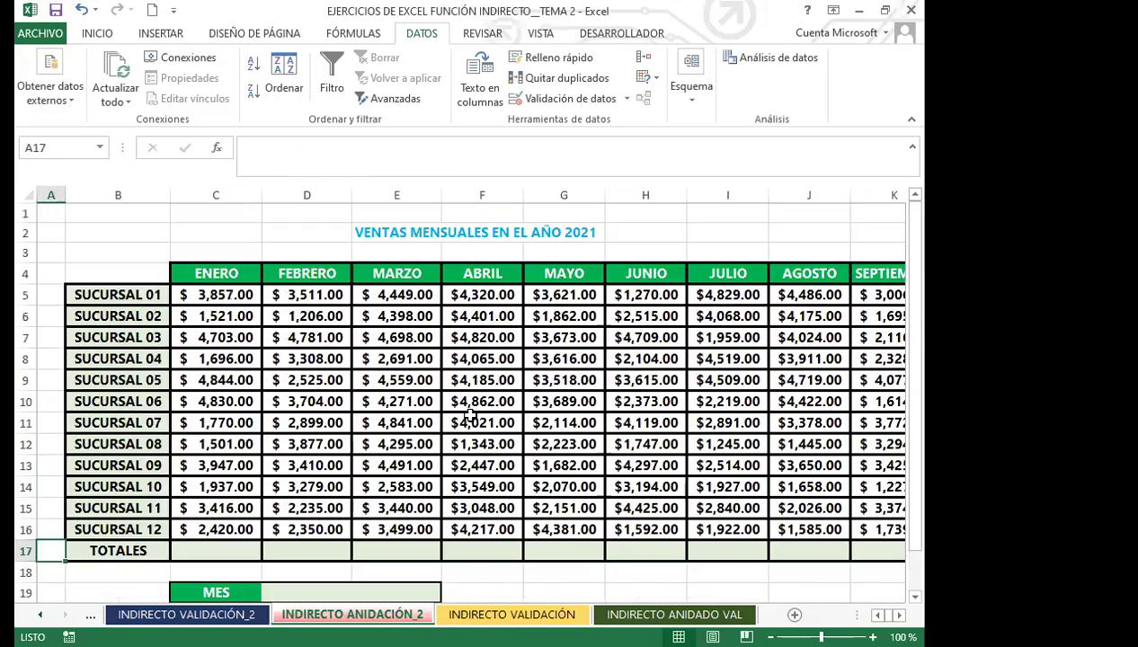
left_click(447, 421)
scroll(409, 433, "down", 3)
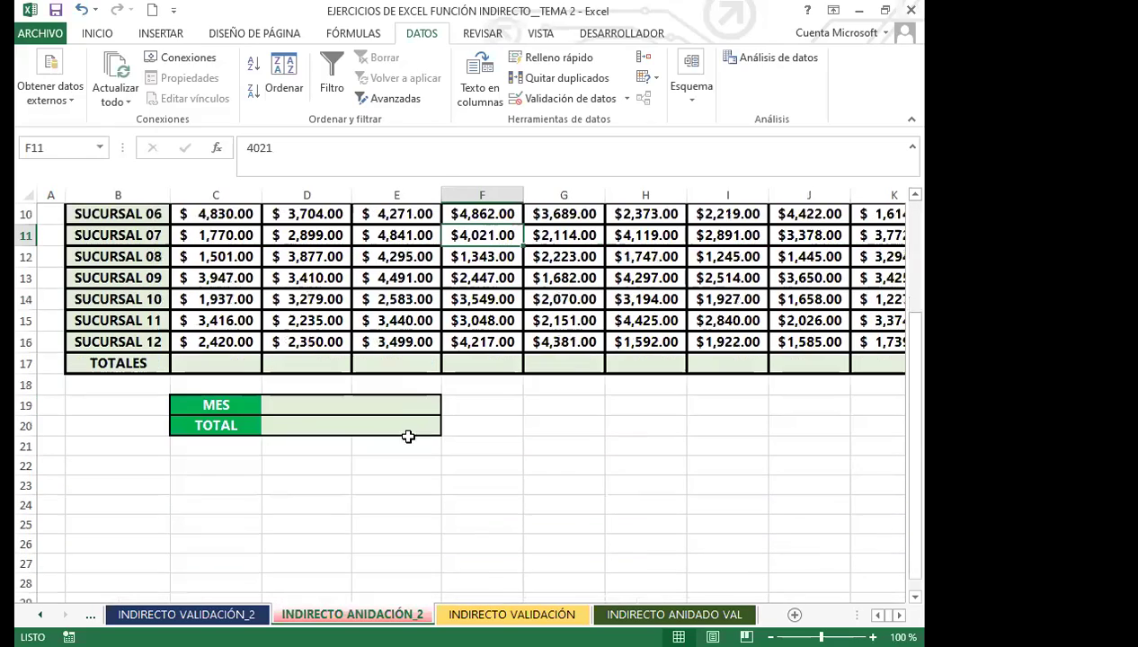
Total the ENERO sales in cell C17 of the TOTALES row with =SUMA(C5:C16).
left_click(237, 362)
scroll(463, 451, "up", 3)
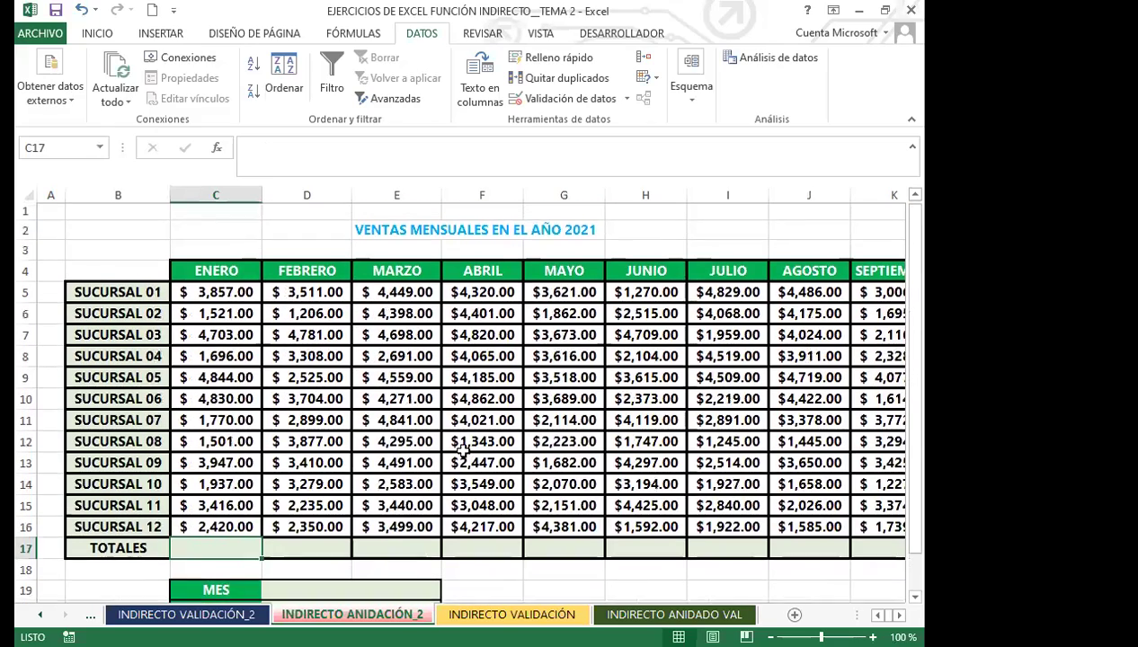
scroll(456, 456, "down", 1)
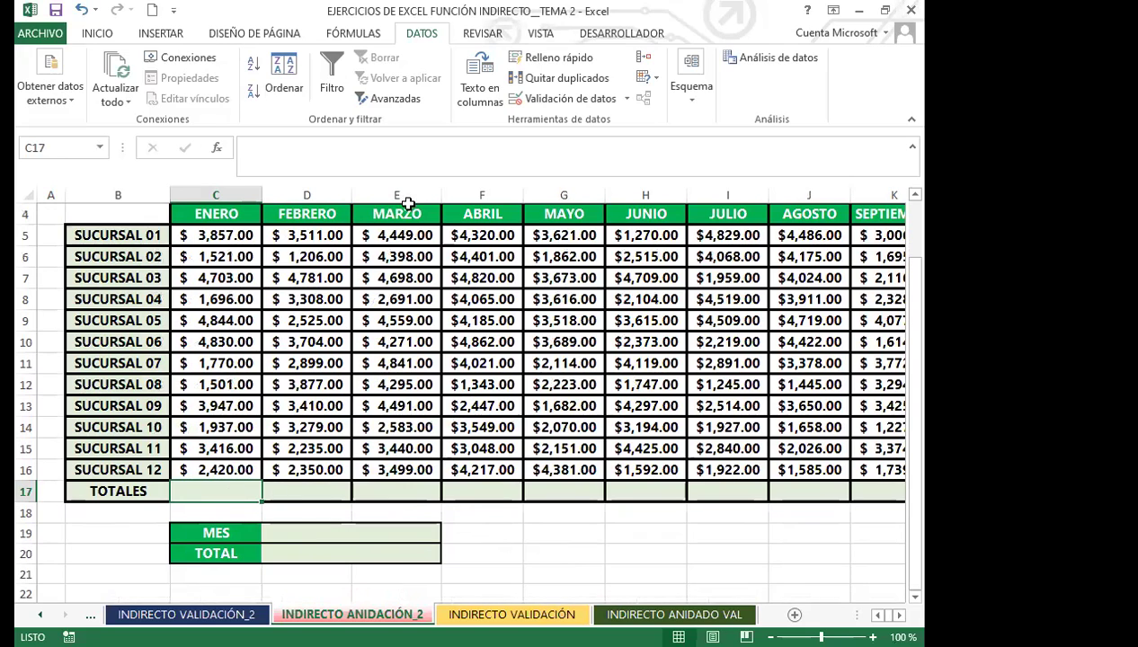
left_click(114, 36)
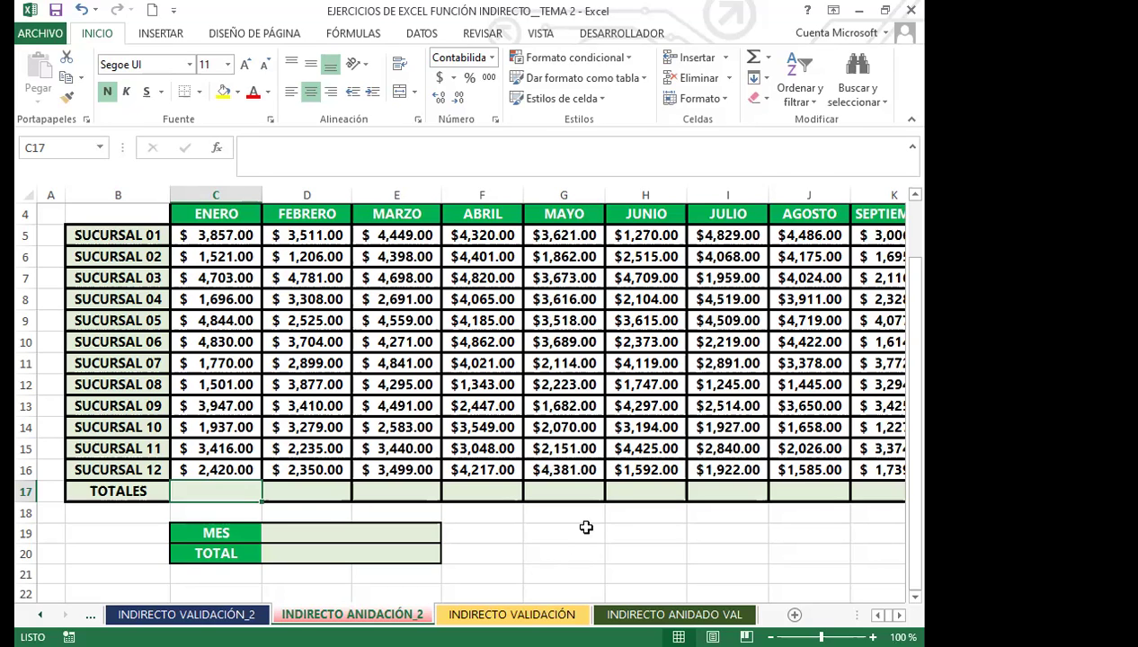
key("alt+equal")
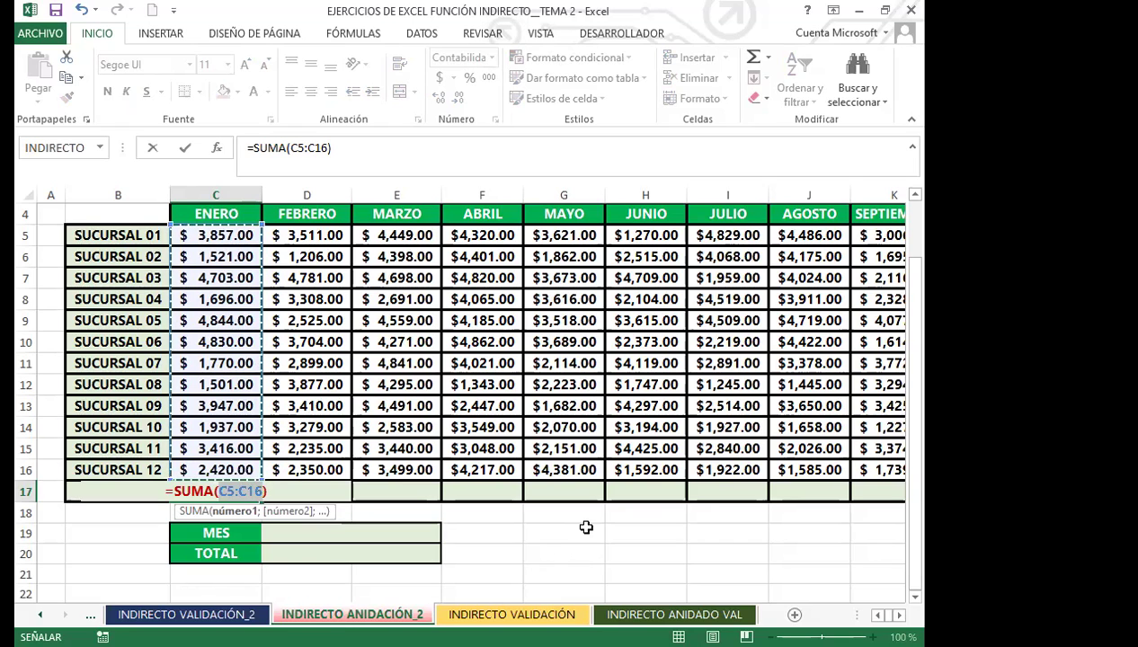
key("Return")
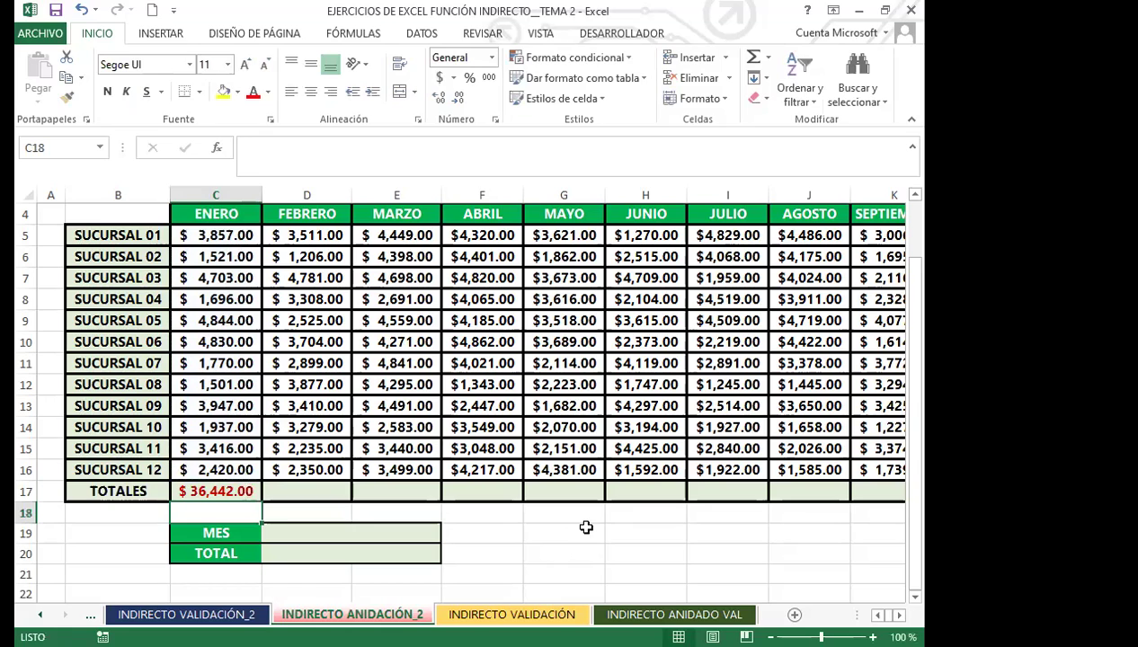